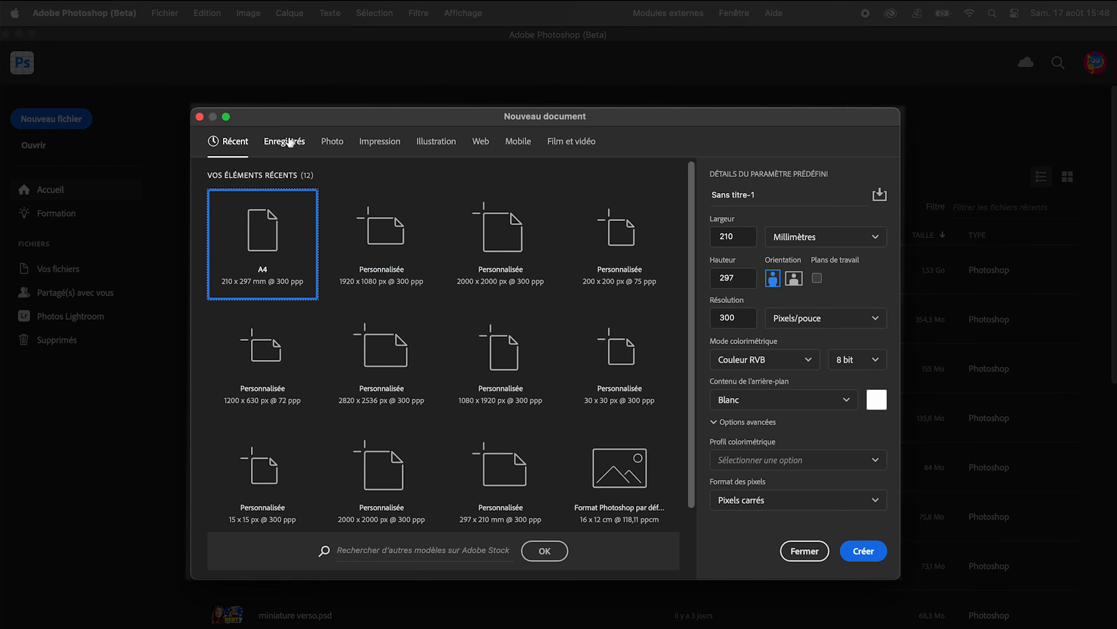
Step: Browse the new-document presets for Photo, Impression, Illustration and Web
{"action": "left_click", "coordinate": [331, 144]}
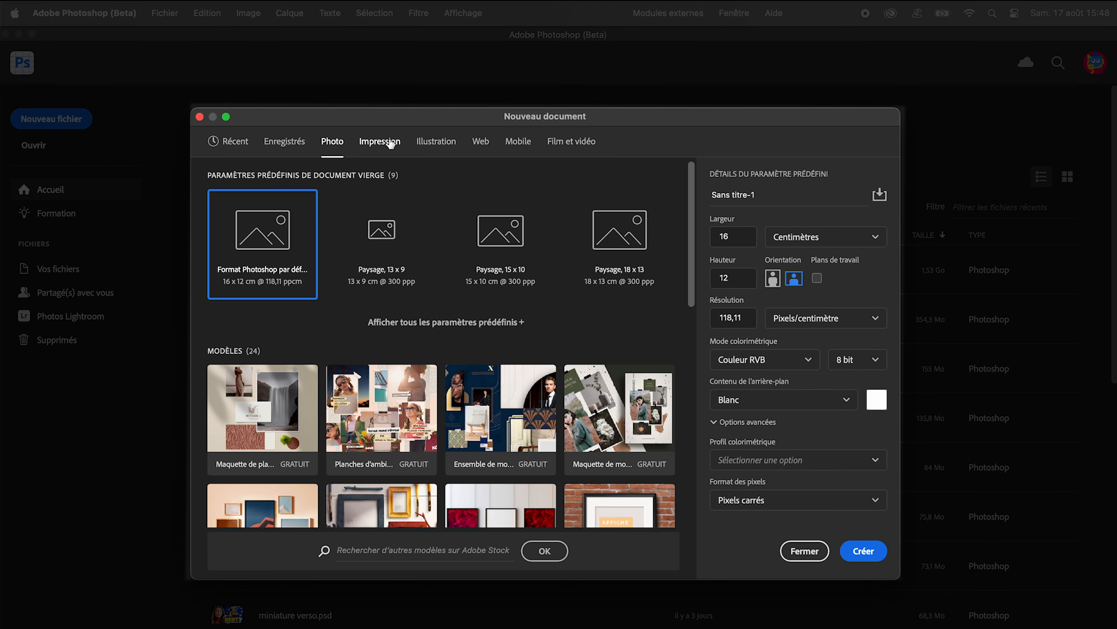
{"action": "left_click", "coordinate": [390, 145]}
{"action": "left_click", "coordinate": [439, 144]}
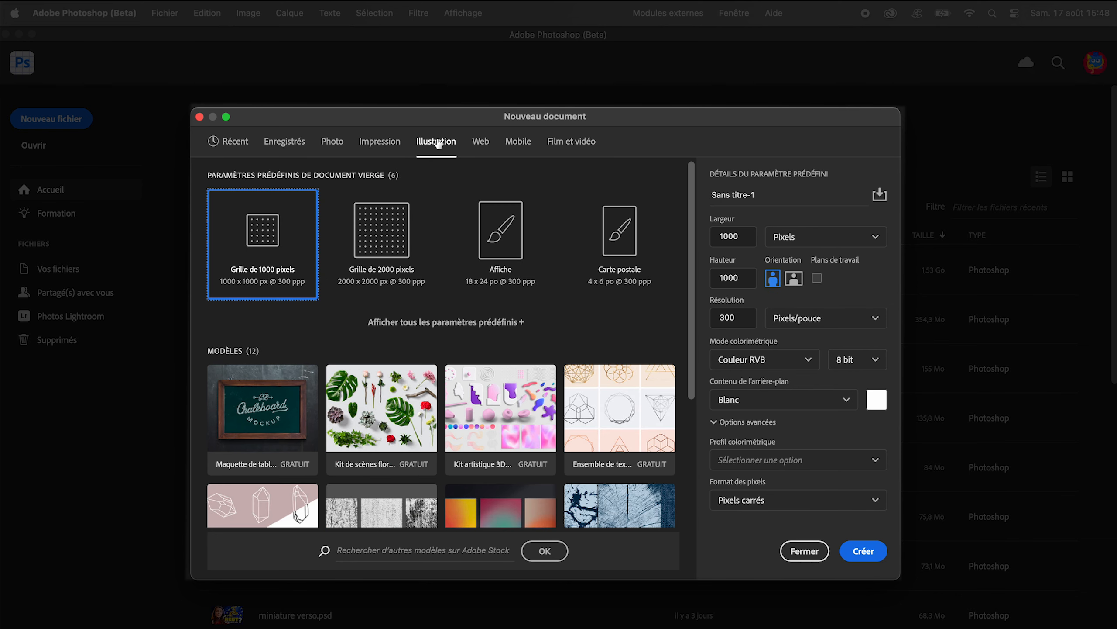
{"action": "left_click", "coordinate": [485, 144]}
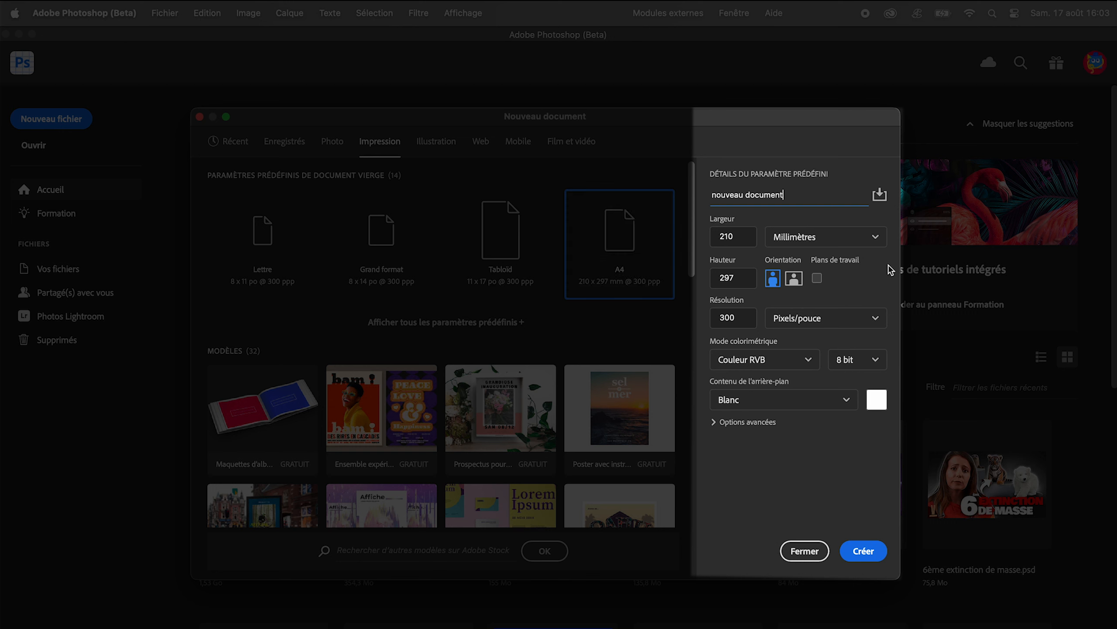
Step: Examine the width units, resolution, colour mode and bit depth settings for the A4 document
{"action": "left_click", "coordinate": [802, 238]}
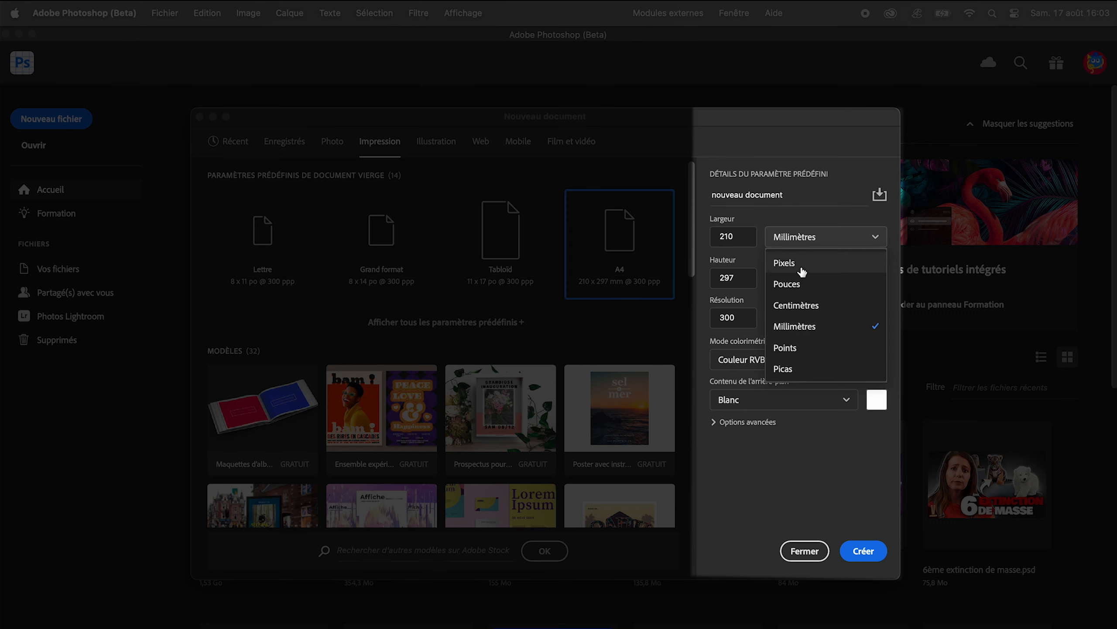
{"action": "left_click", "coordinate": [743, 302]}
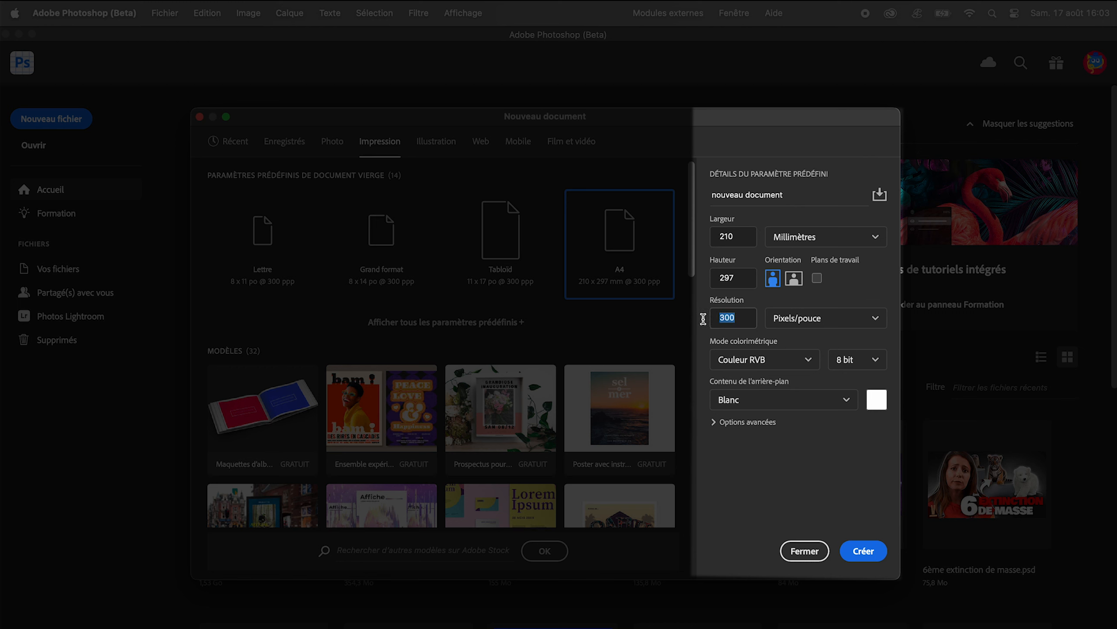
{"action": "left_click", "coordinate": [772, 360]}
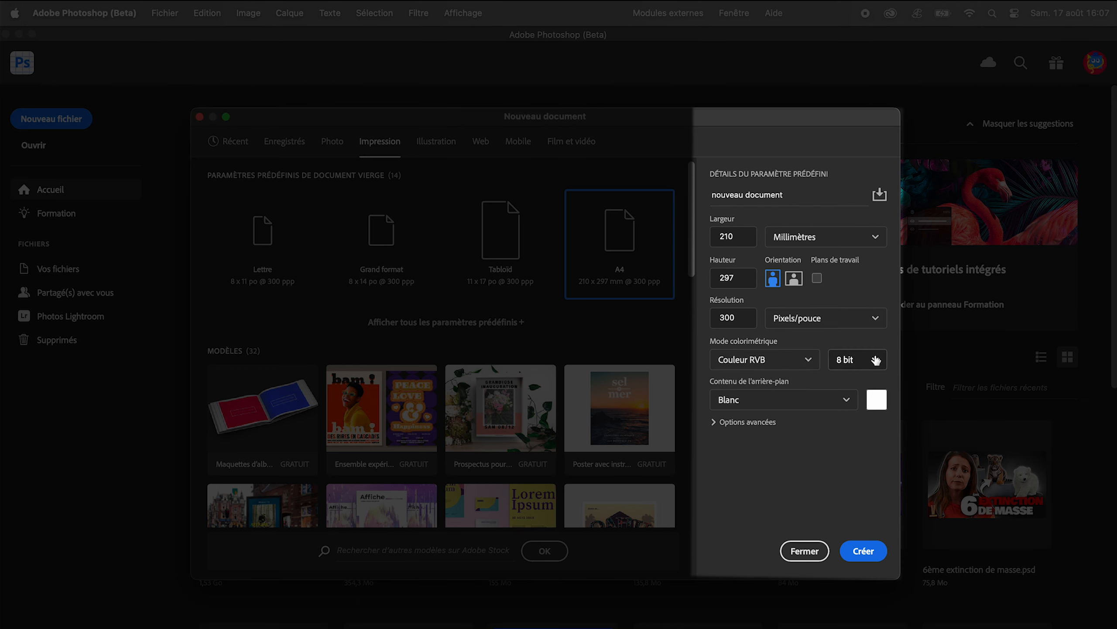
{"action": "left_click", "coordinate": [875, 360]}
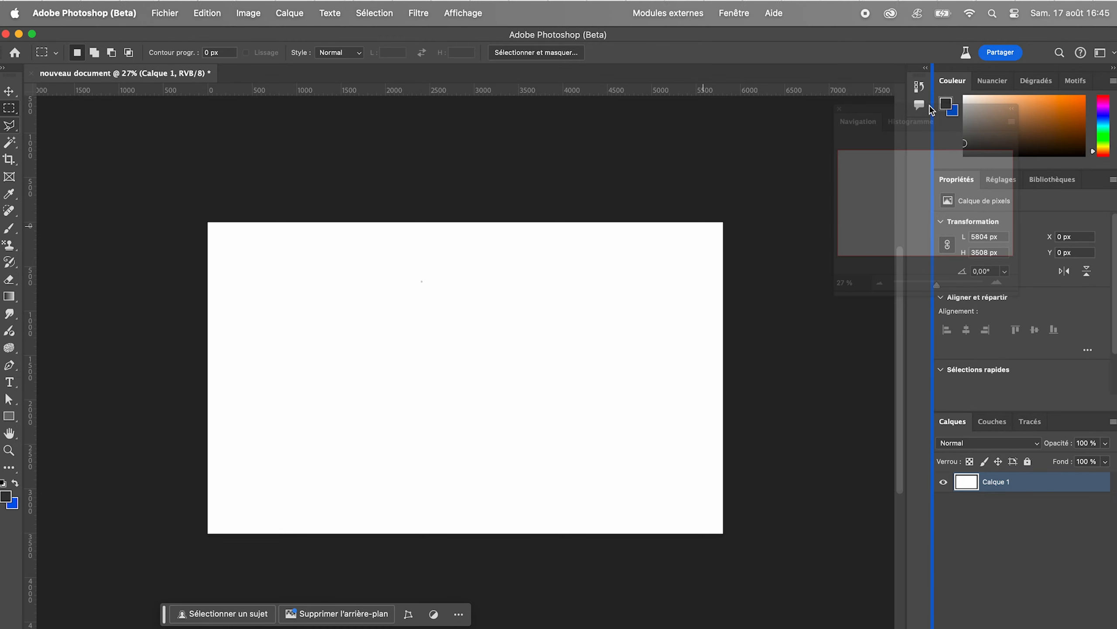
Step: Dock the Navigation panel with the Couleur panels, and show the Caractère and Paragraphe panels as a floating group over the canvas
{"action": "left_click_drag", "start_coordinate": [931, 108], "coordinate": [905, 151]}
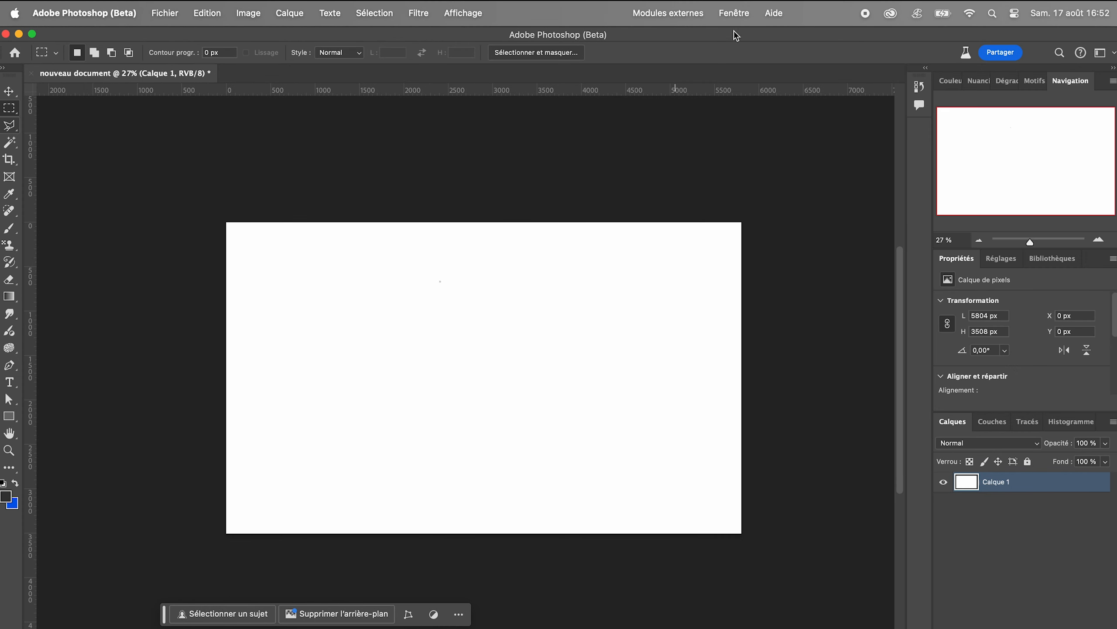
{"action": "left_click", "coordinate": [732, 13]}
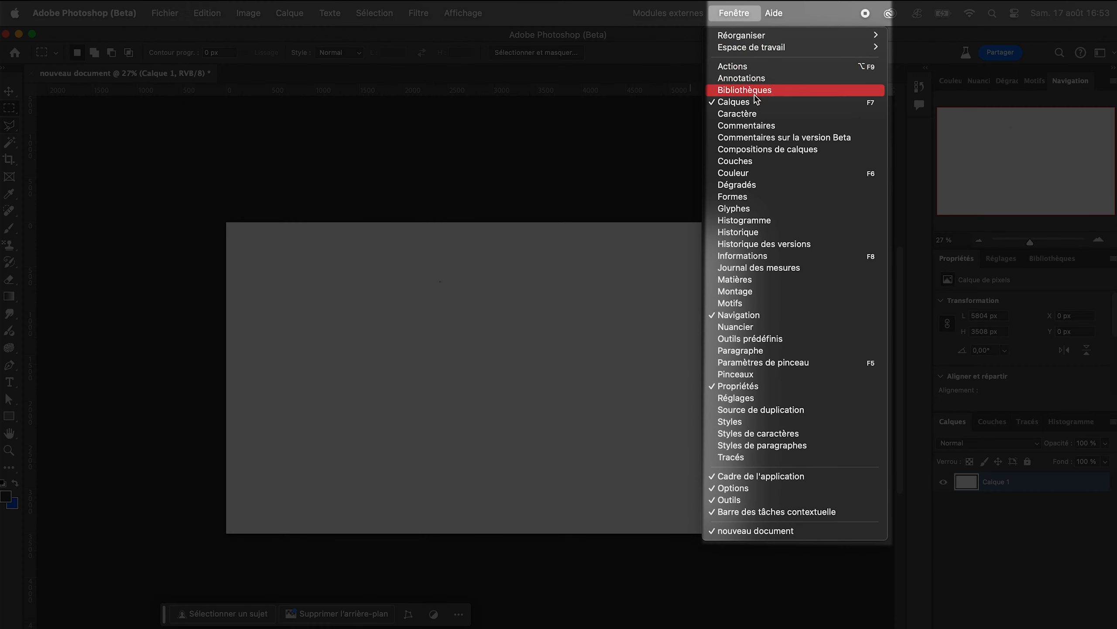
{"action": "left_click", "coordinate": [754, 113]}
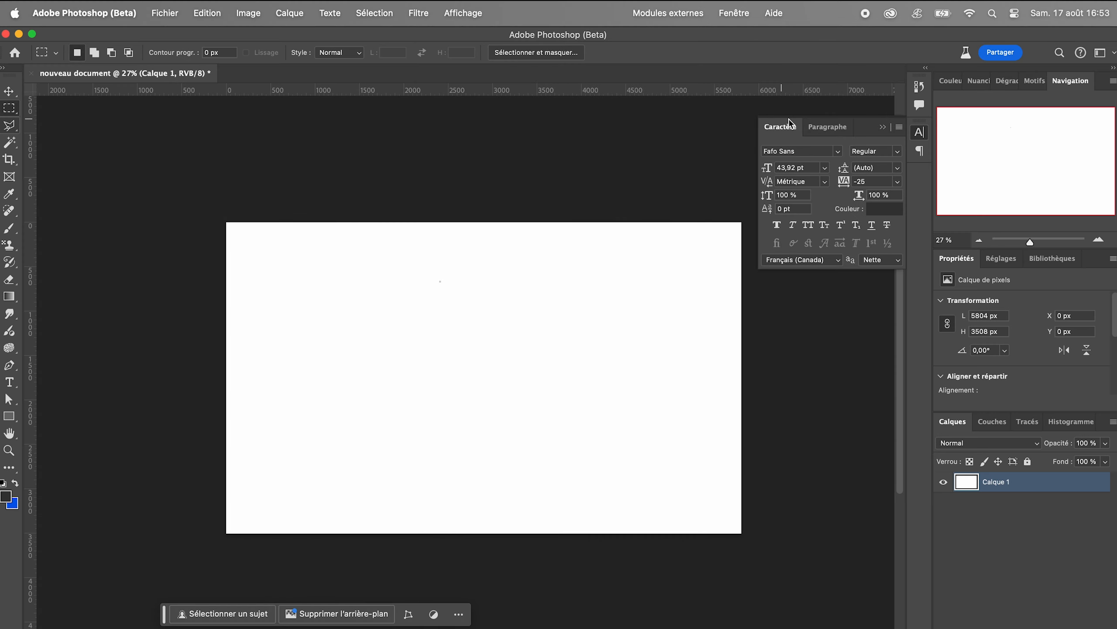
{"action": "left_click_drag", "start_coordinate": [859, 126], "coordinate": [557, 130]}
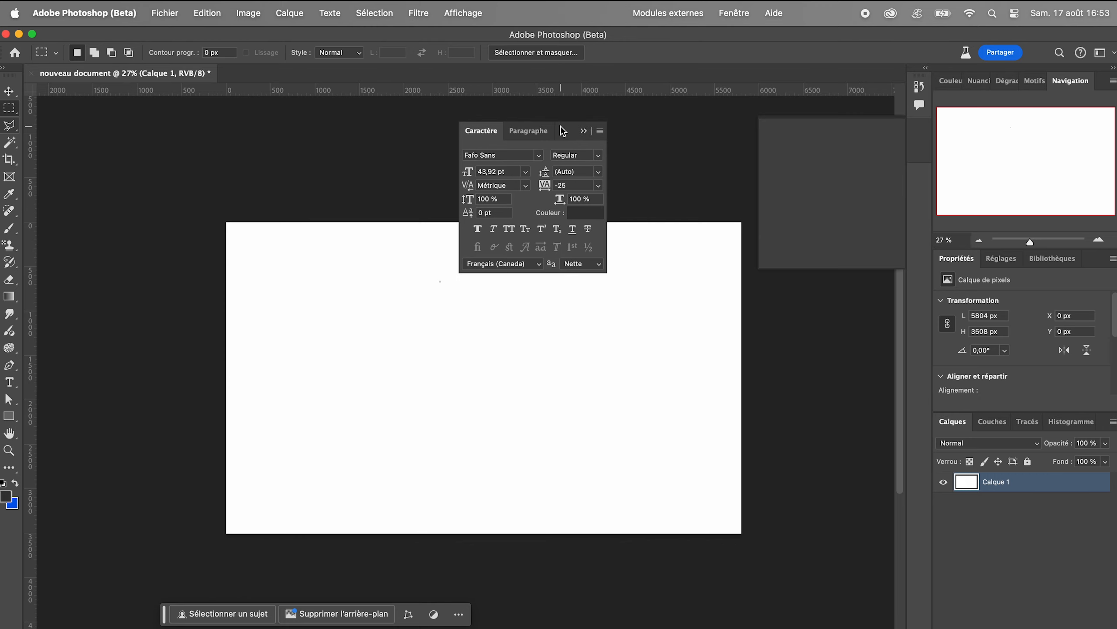
Step: Examine the workspace options, the application settings, and the file, editing and image commands
{"action": "left_click", "coordinate": [733, 13]}
{"action": "mouse_move", "coordinate": [784, 48]}
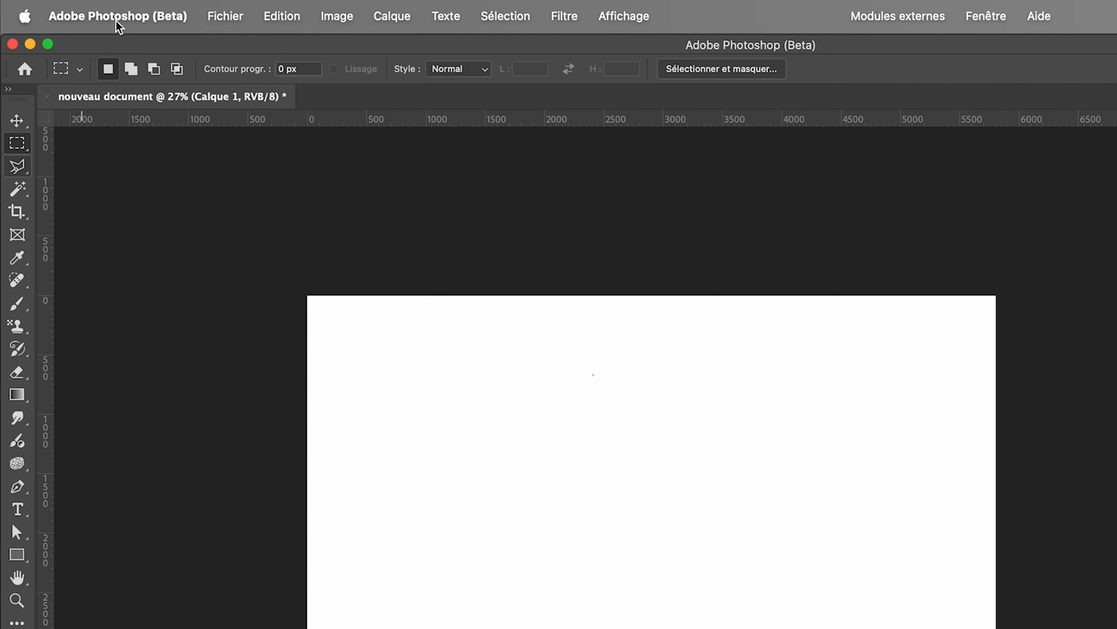
{"action": "left_click", "coordinate": [116, 16]}
{"action": "mouse_move", "coordinate": [115, 96]}
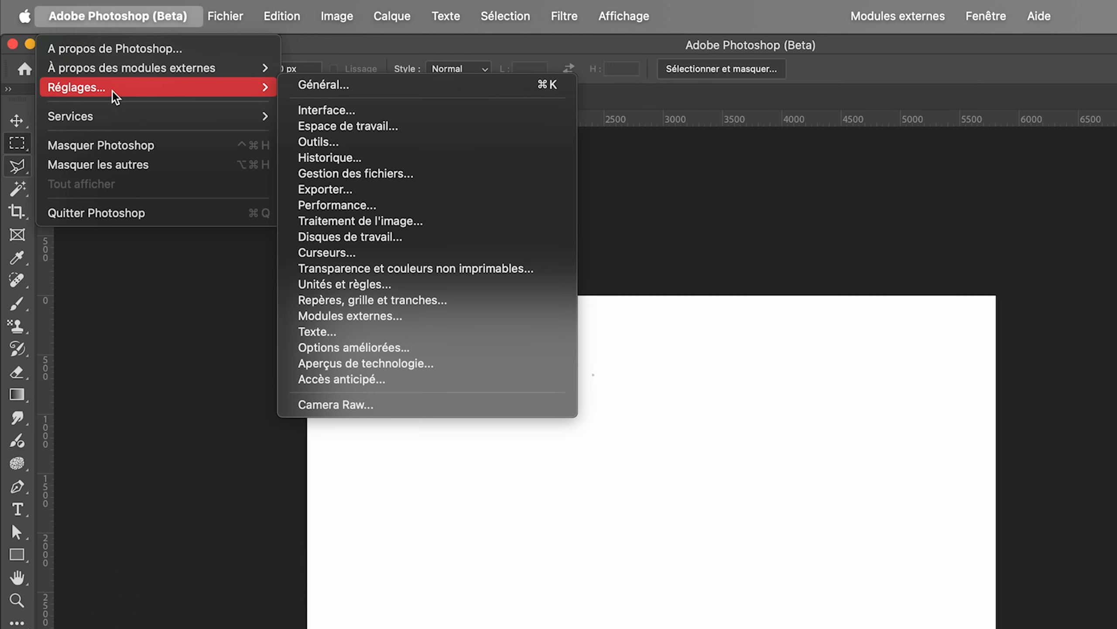
{"action": "mouse_move", "coordinate": [230, 17]}
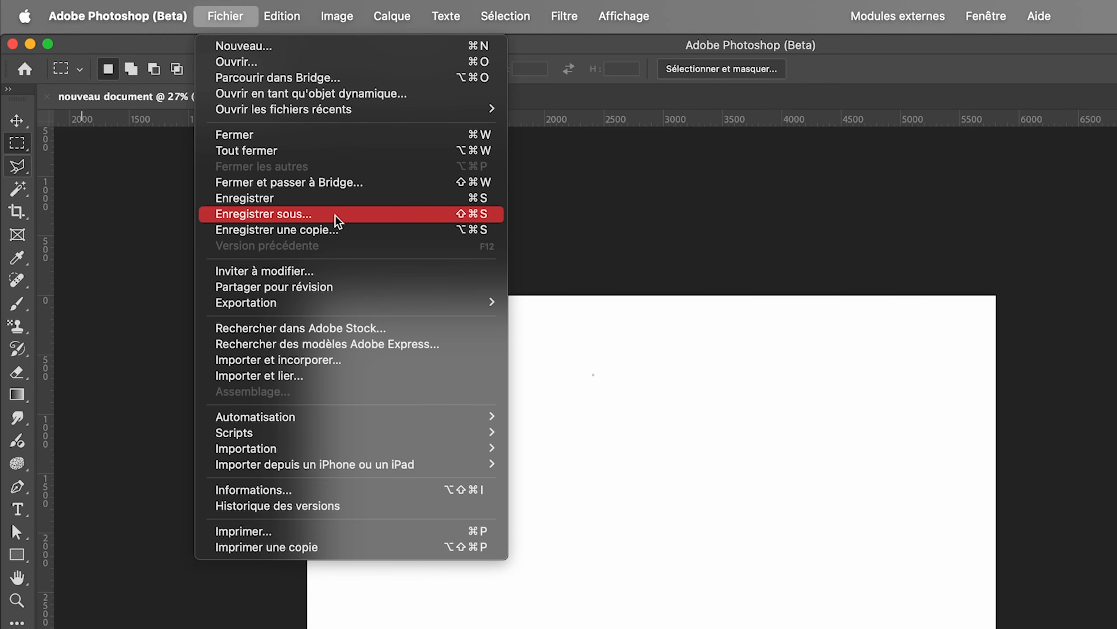
{"action": "mouse_move", "coordinate": [281, 16]}
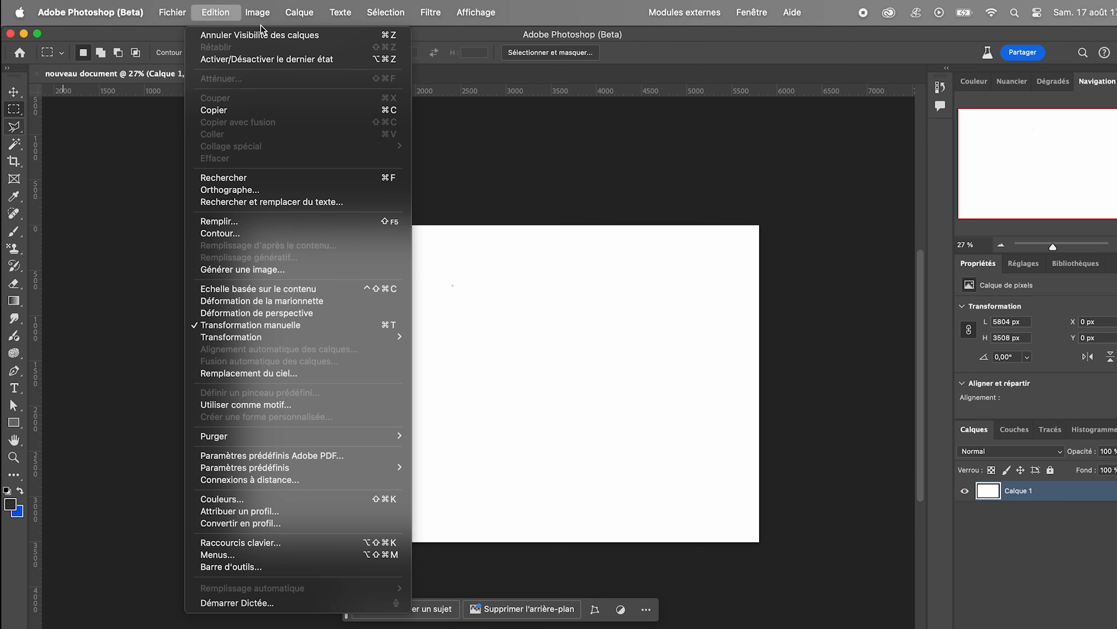
{"action": "mouse_move", "coordinate": [257, 16]}
{"action": "mouse_move", "coordinate": [285, 33]}
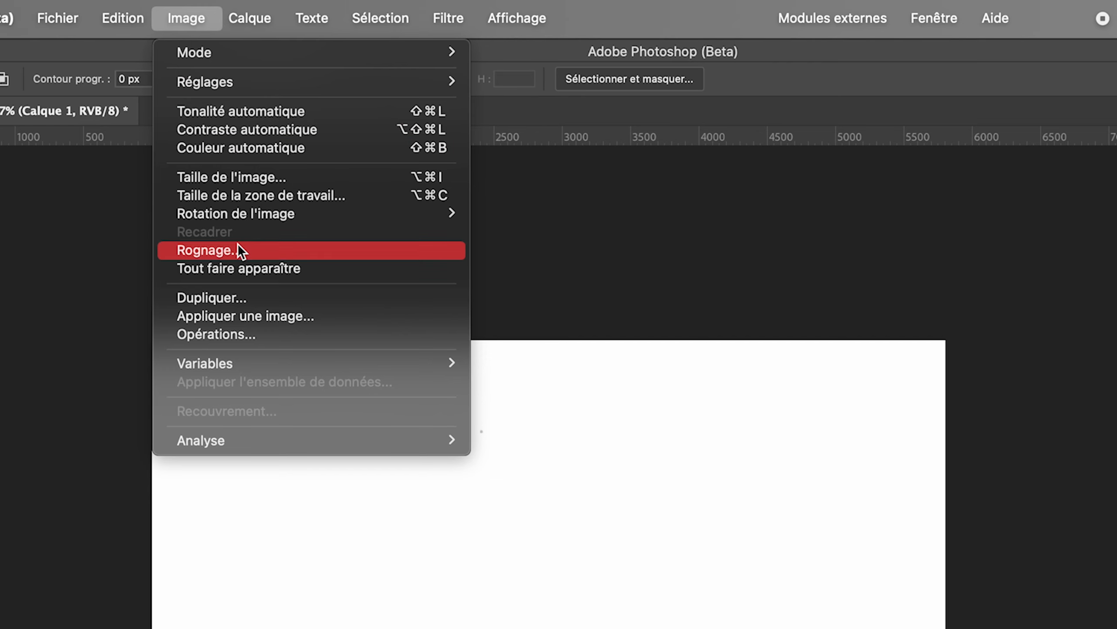
Step: Examine the layer, text, selection, filter, display, plug-in, window and help commands
{"action": "mouse_move", "coordinate": [249, 18]}
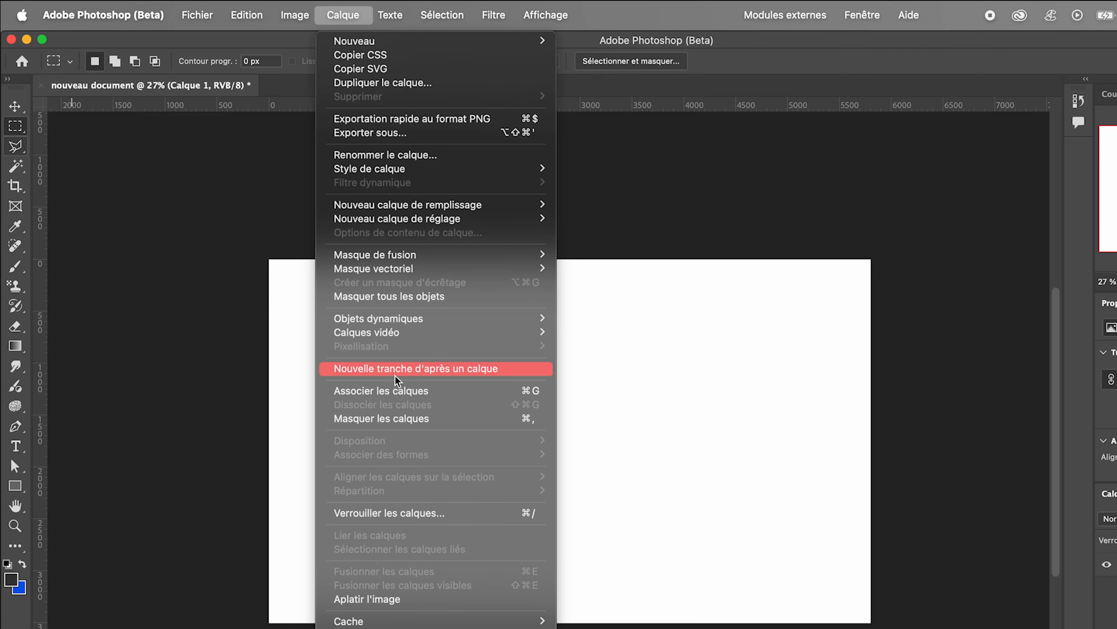
{"action": "mouse_move", "coordinate": [390, 15]}
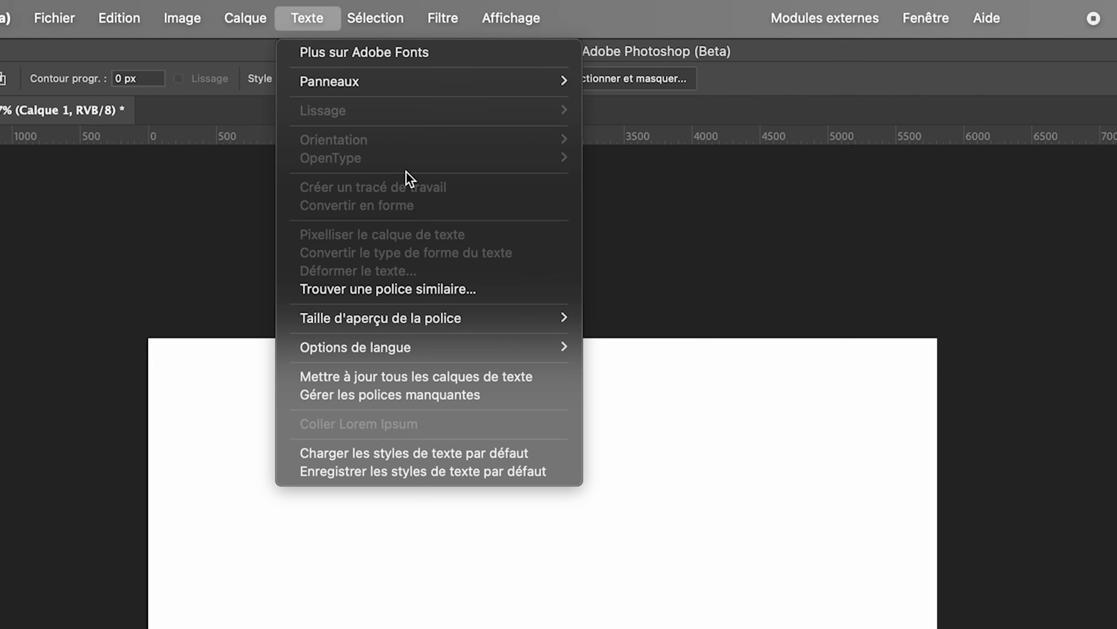
{"action": "mouse_move", "coordinate": [377, 18]}
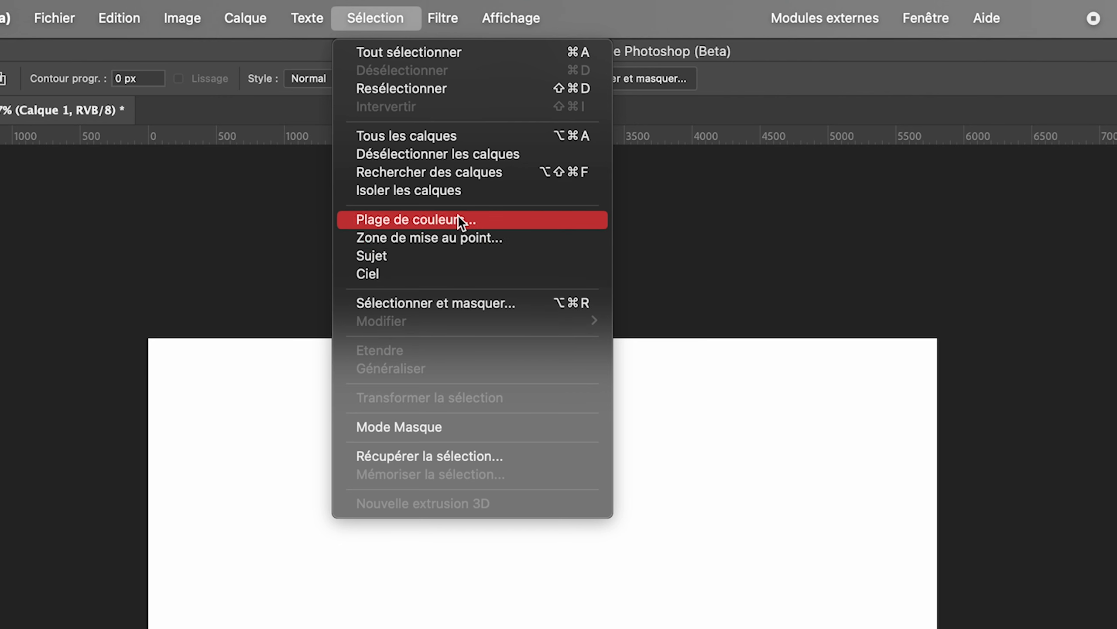
{"action": "mouse_move", "coordinate": [449, 19]}
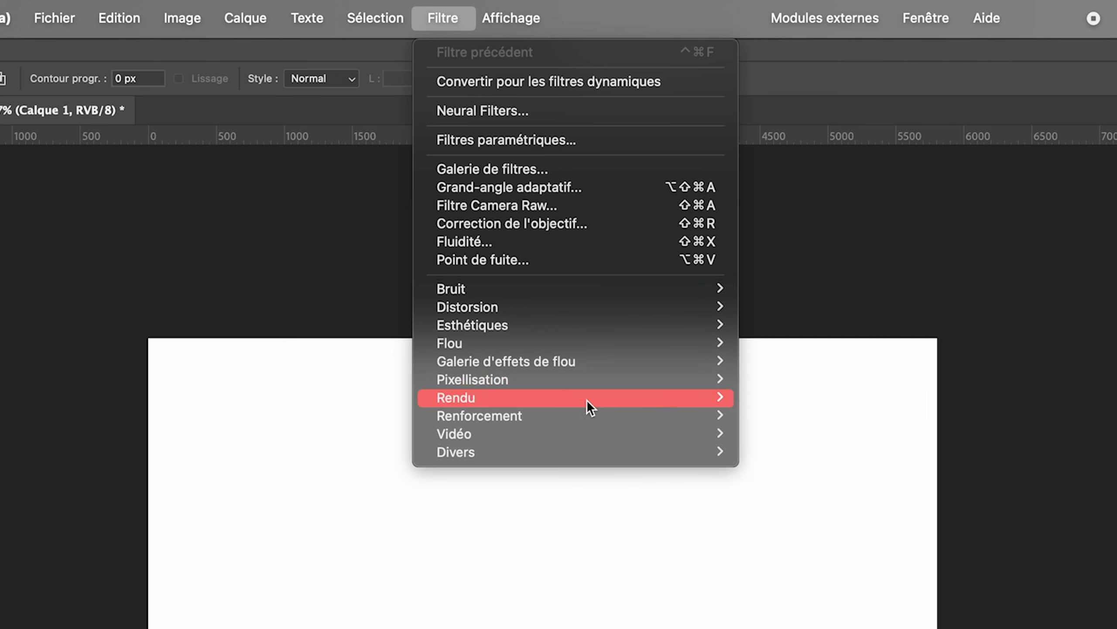
{"action": "mouse_move", "coordinate": [582, 432]}
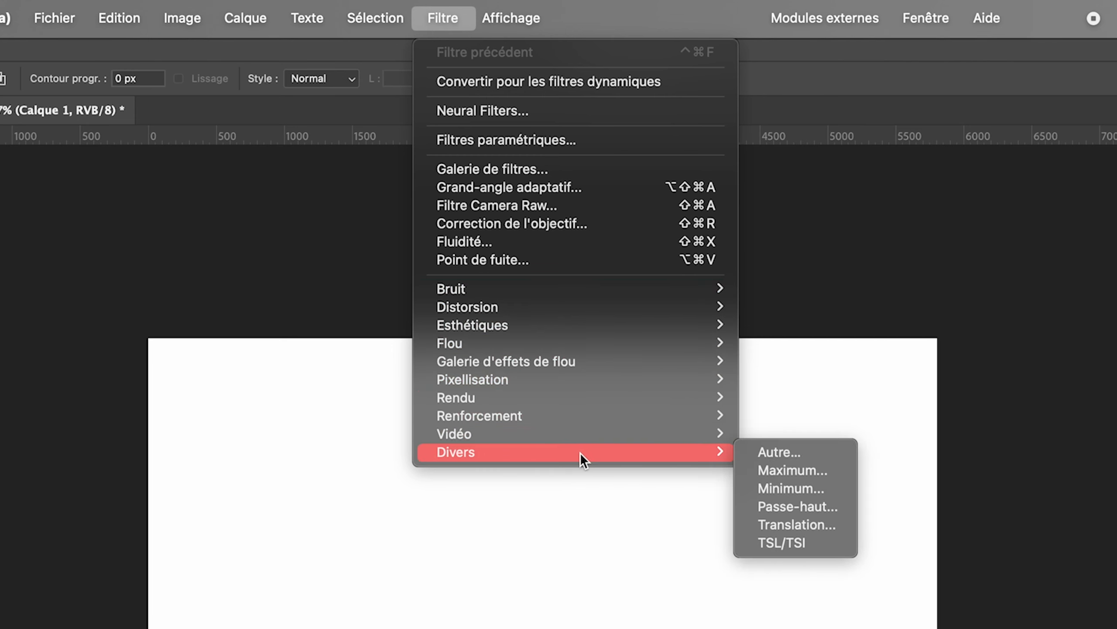
{"action": "mouse_move", "coordinate": [518, 20]}
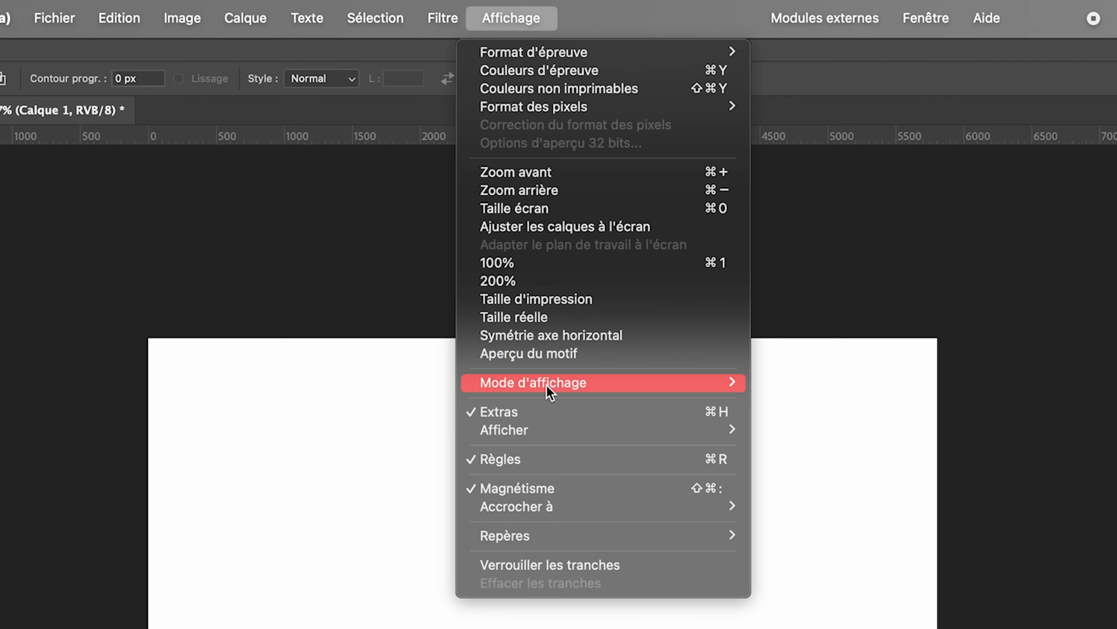
{"action": "mouse_move", "coordinate": [786, 32]}
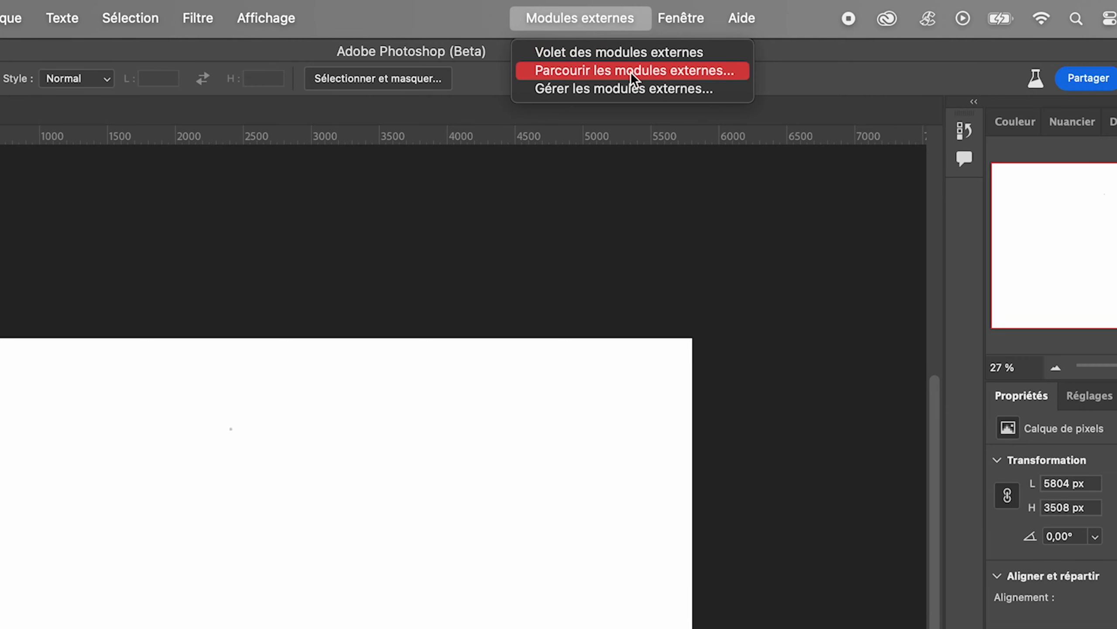
{"action": "mouse_move", "coordinate": [681, 18]}
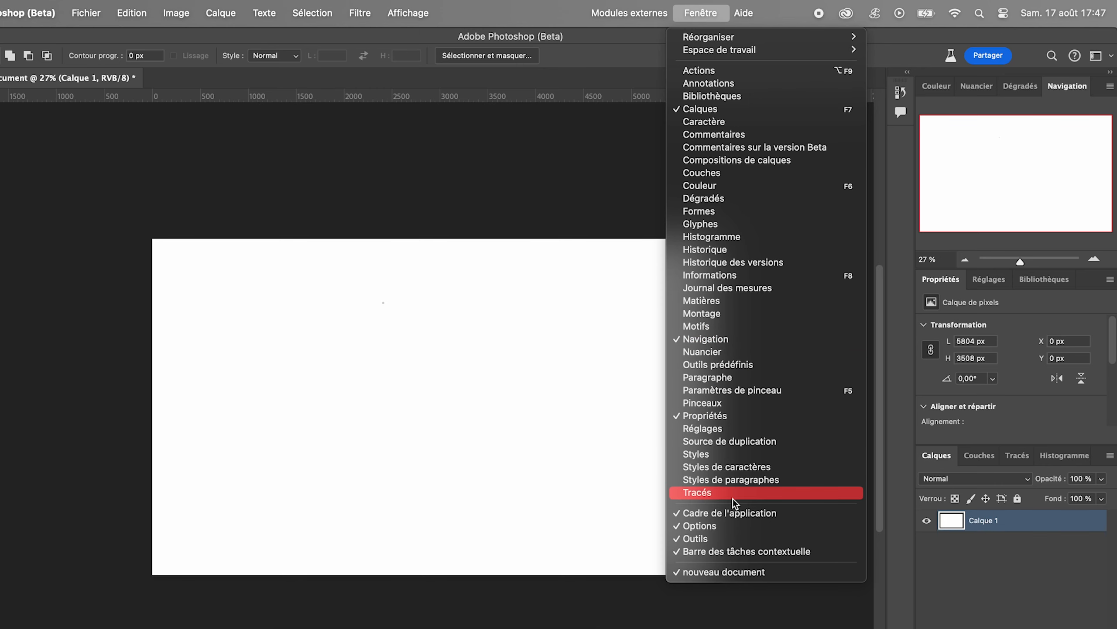
{"action": "mouse_move", "coordinate": [746, 25]}
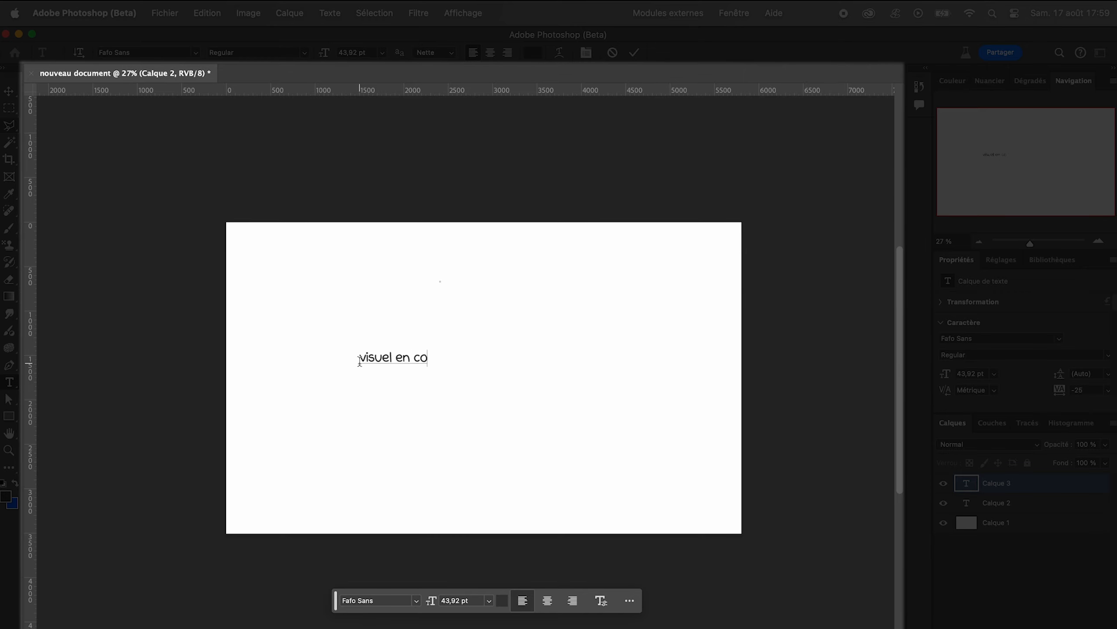
Step: Complete the text "visuel en cours" on the canvas and enlarge it with a free transform
{"action": "type", "text": "s"}
{"action": "left_click", "coordinate": [9, 91]}
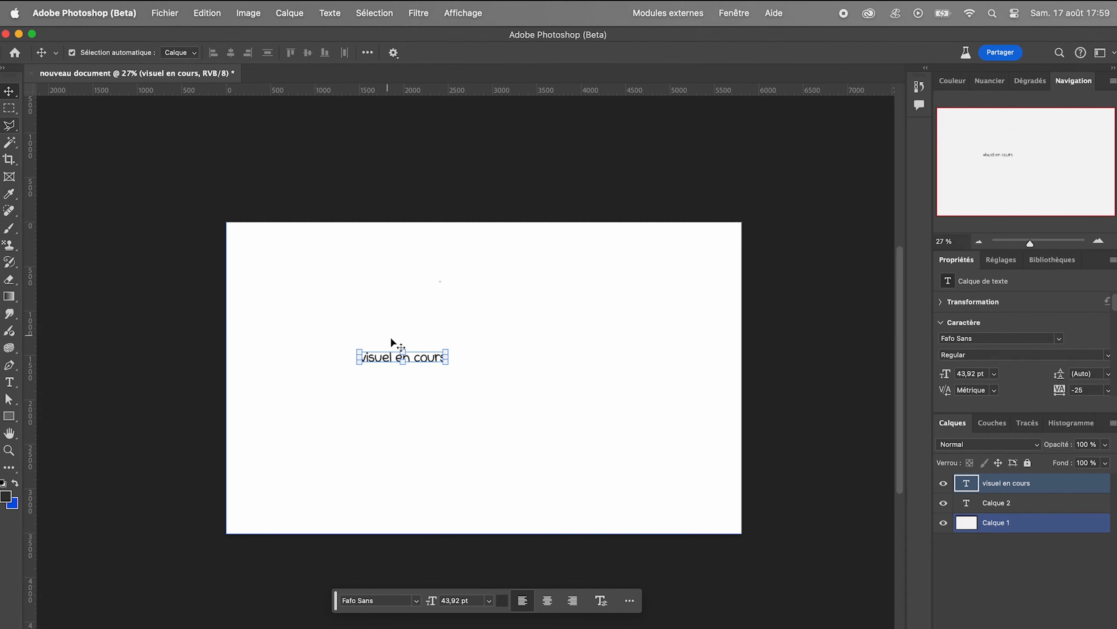
{"action": "left_click_drag", "start_coordinate": [449, 366], "coordinate": [493, 370]}
{"action": "key", "text": "Return"}
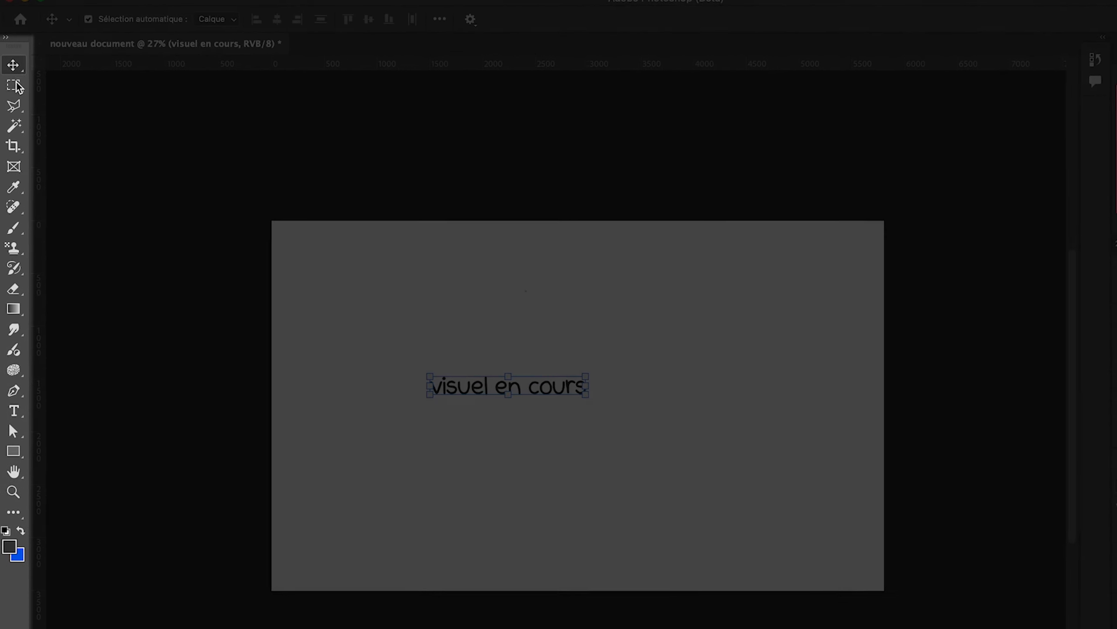
{"action": "left_click", "coordinate": [14, 103]}
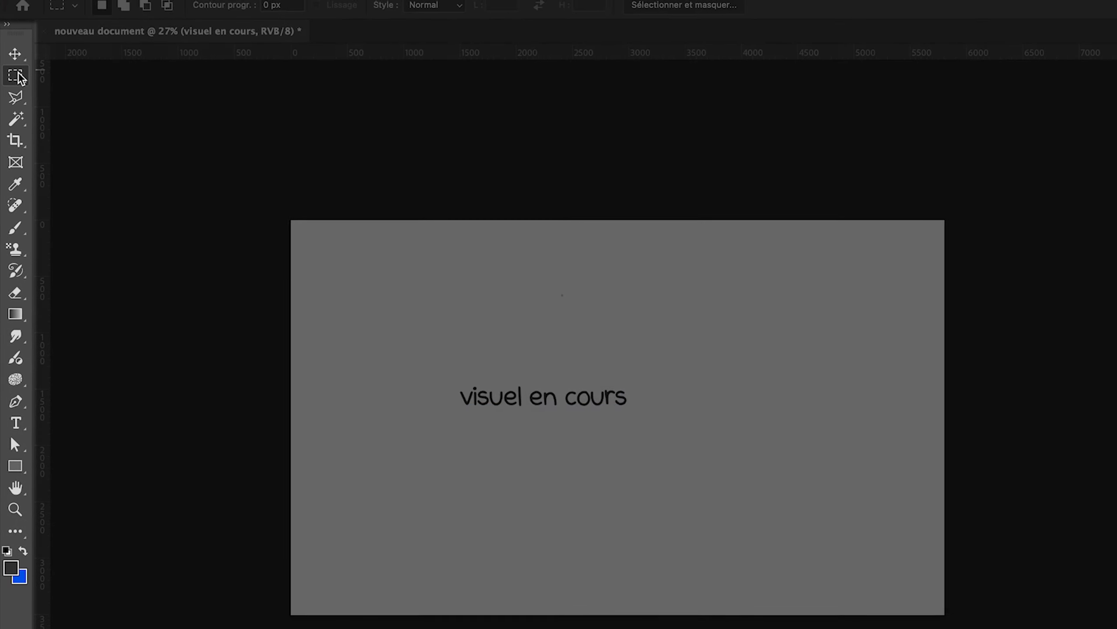
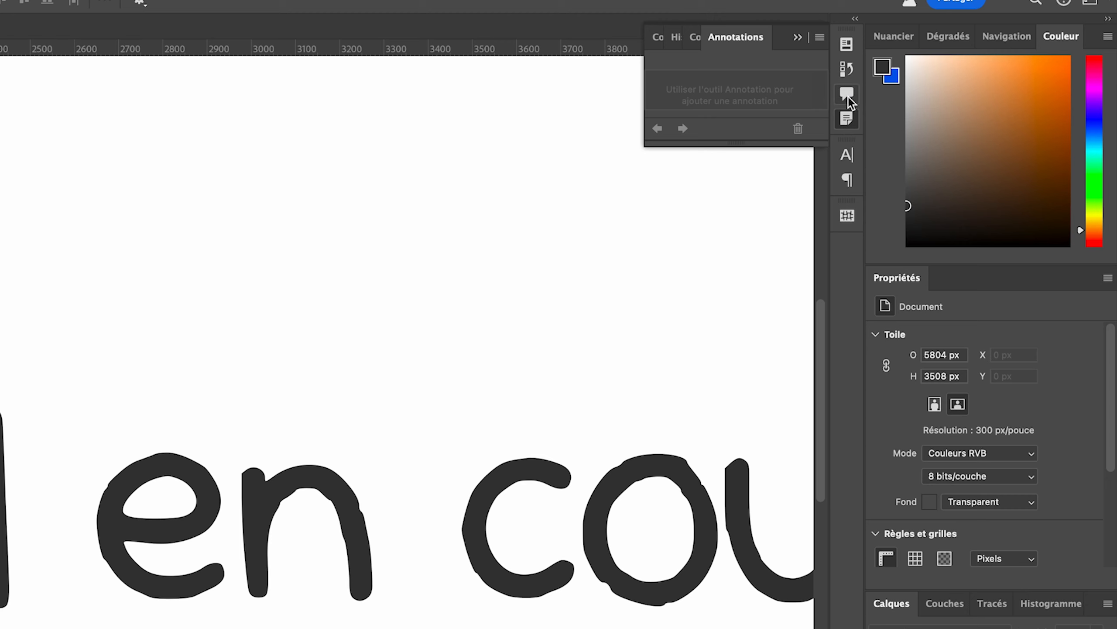
Step: View the Historique and Compositions de calques panels, and remove the comments and Paragraphe panels from the workspace
{"action": "left_click", "coordinate": [847, 70]}
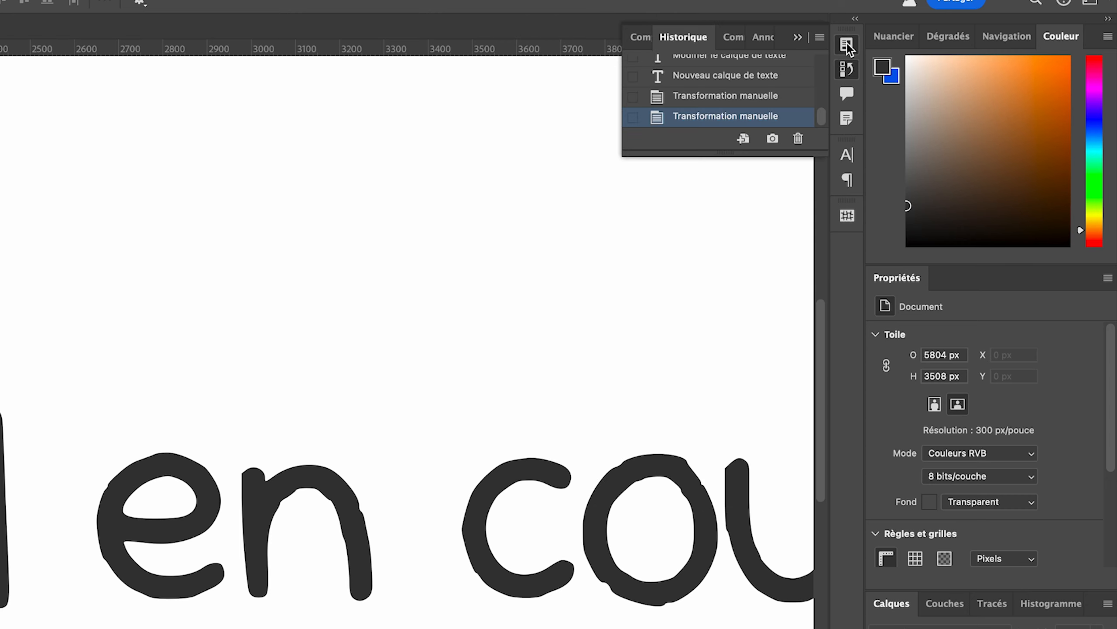
{"action": "left_click", "coordinate": [847, 46]}
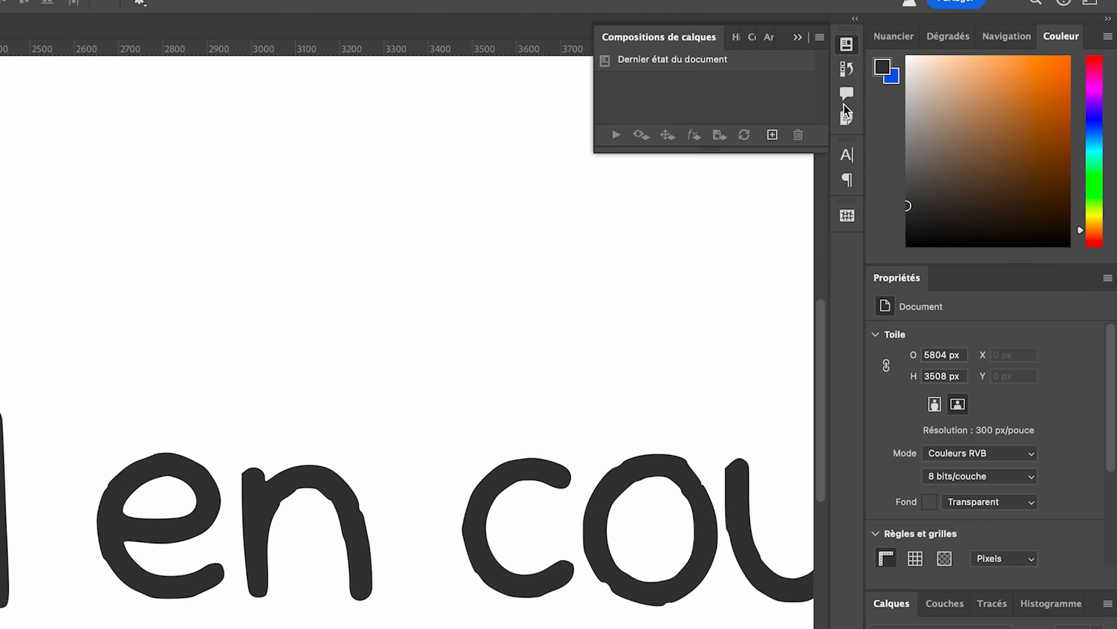
{"action": "left_click_drag", "start_coordinate": [845, 97], "coordinate": [799, 149]}
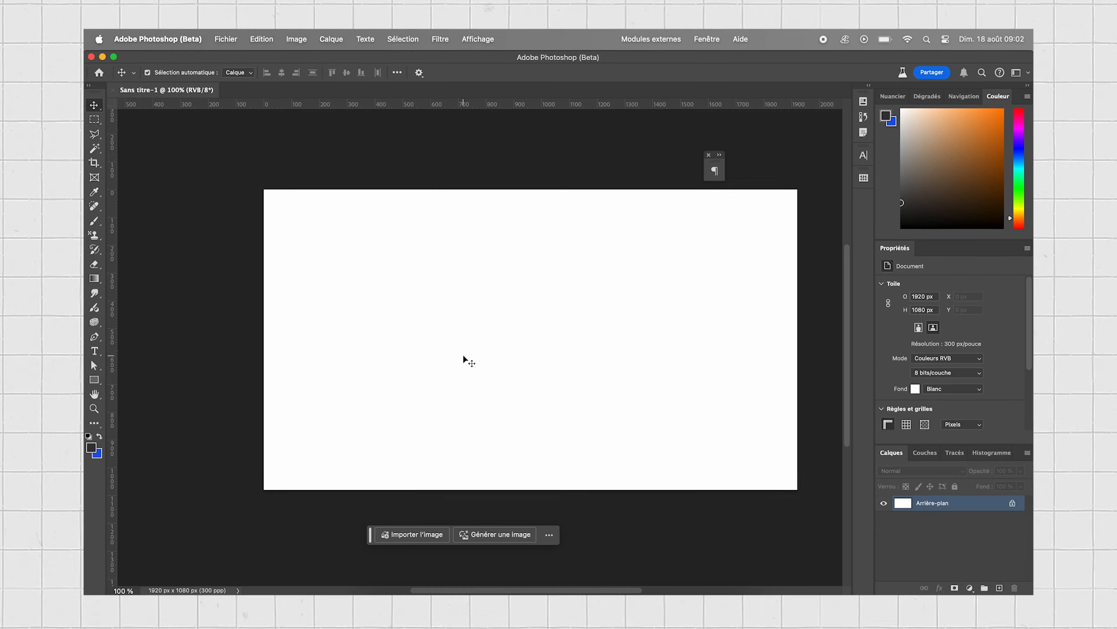
{"action": "left_click", "coordinate": [709, 155]}
Step: Place the Navigation panel first in the Couleur group and close the Nuancier and Dégradés panels
{"action": "left_click_drag", "start_coordinate": [964, 97], "coordinate": [899, 97]}
{"action": "left_click", "coordinate": [929, 96]}
{"action": "right_click", "coordinate": [936, 96]}
{"action": "left_click", "coordinate": [929, 99]}
{"action": "right_click", "coordinate": [944, 94]}
{"action": "left_click", "coordinate": [938, 102]}
{"action": "left_click", "coordinate": [942, 94]}
{"action": "left_click", "coordinate": [910, 93]}
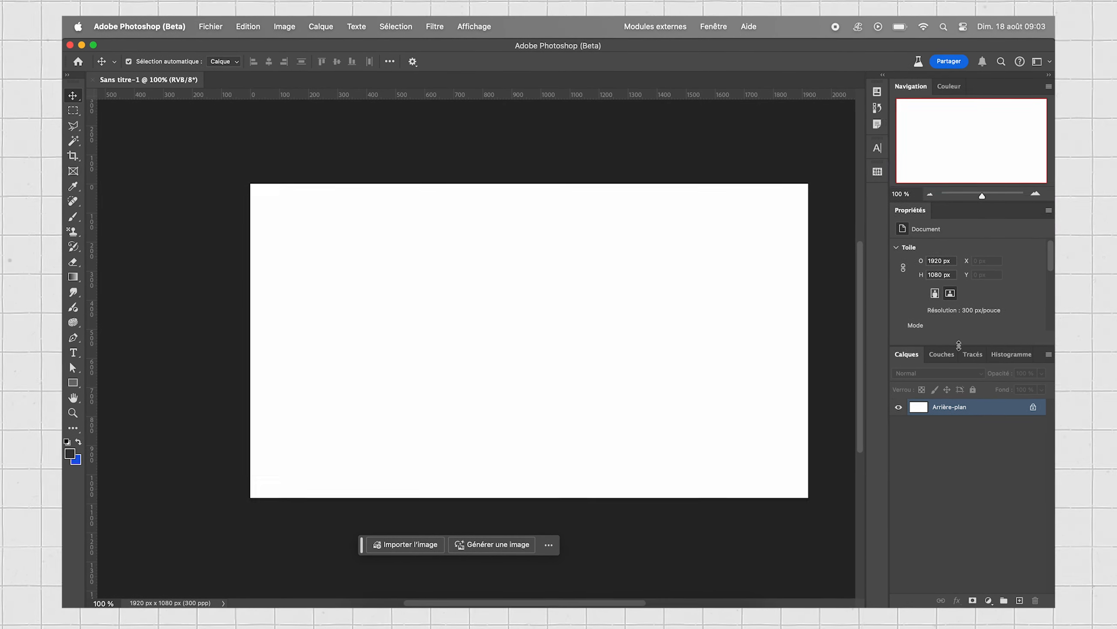
Step: Move the Tracés panel next to Propriétés and close the Histogramme panel
{"action": "left_click_drag", "start_coordinate": [976, 331], "coordinate": [924, 219]}
{"action": "left_click", "coordinate": [916, 218]}
{"action": "left_click", "coordinate": [985, 362]}
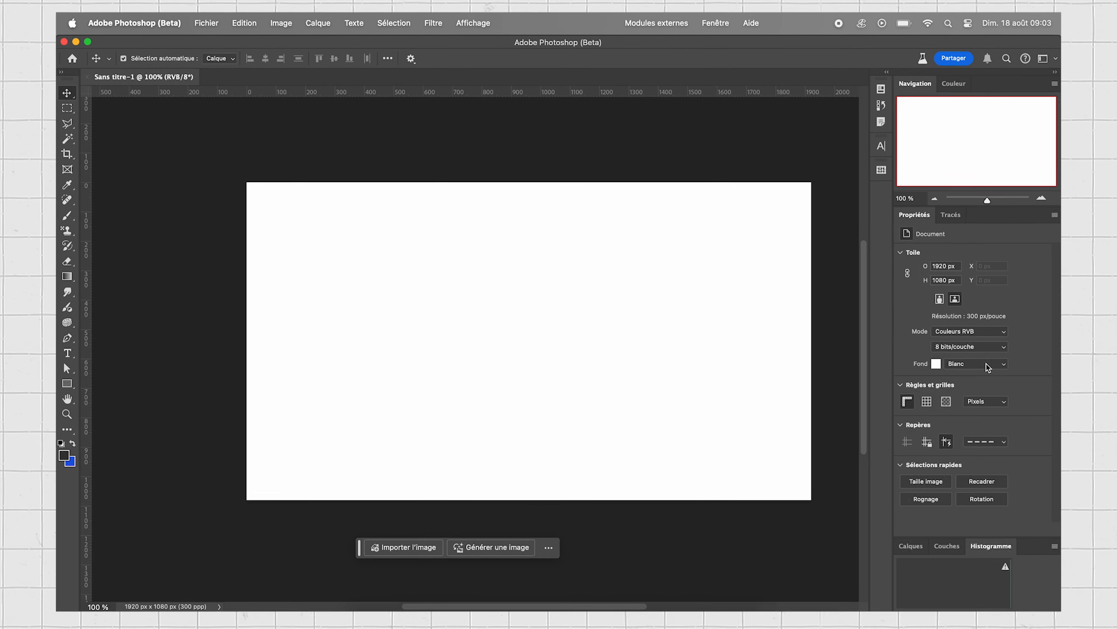
{"action": "right_click", "coordinate": [990, 548]}
{"action": "left_click", "coordinate": [941, 561]}
Step: Make the Propriétés area taller above the Calques group and close the grid-icon panel in the collapsed column
{"action": "left_click", "coordinate": [915, 362]}
{"action": "left_click_drag", "start_coordinate": [976, 353], "coordinate": [979, 410]}
{"action": "right_click", "coordinate": [884, 168]}
{"action": "left_click", "coordinate": [893, 170]}
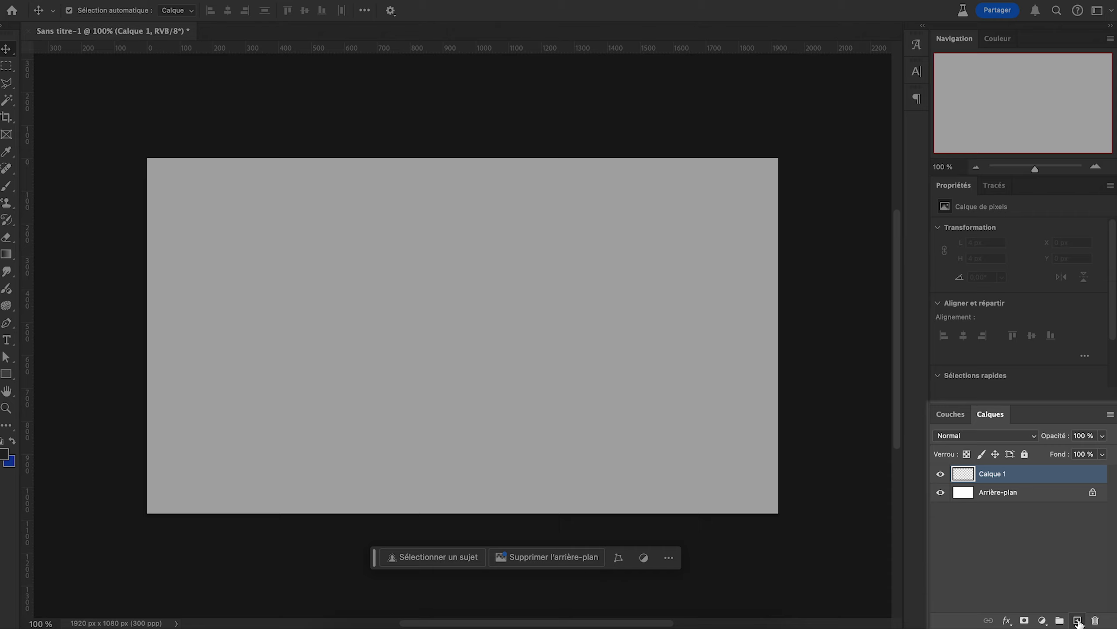
Step: Add three empty layers above Calque 1 and select different layers in the stack, ending with Calque 4
{"action": "left_click", "coordinate": [1078, 620]}
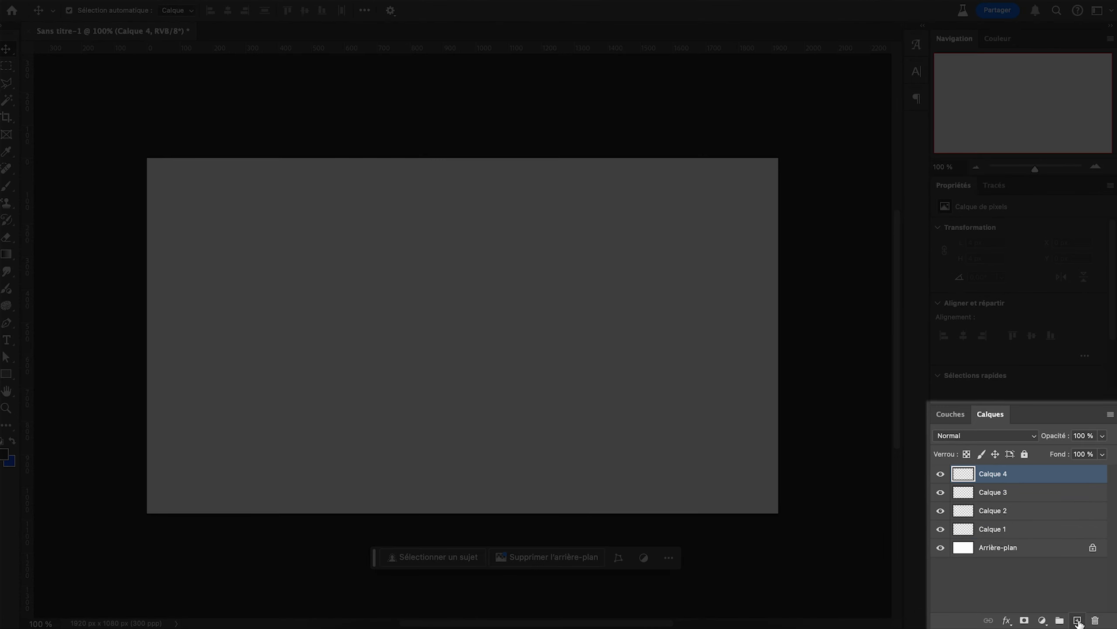
{"action": "left_click", "coordinate": [1034, 534]}
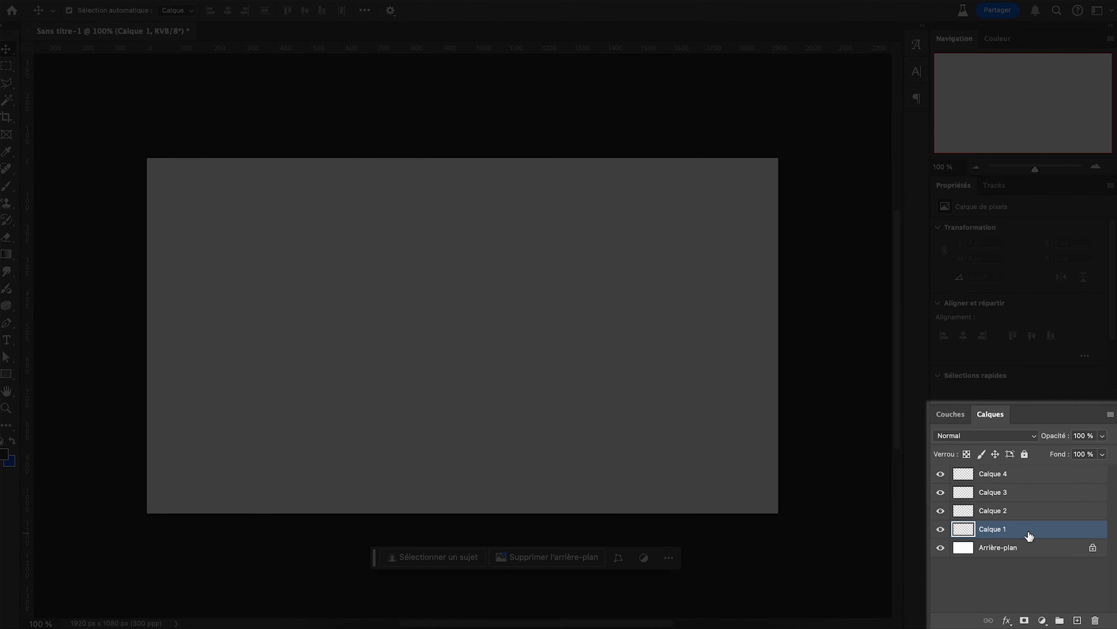
{"action": "left_click", "coordinate": [1039, 479]}
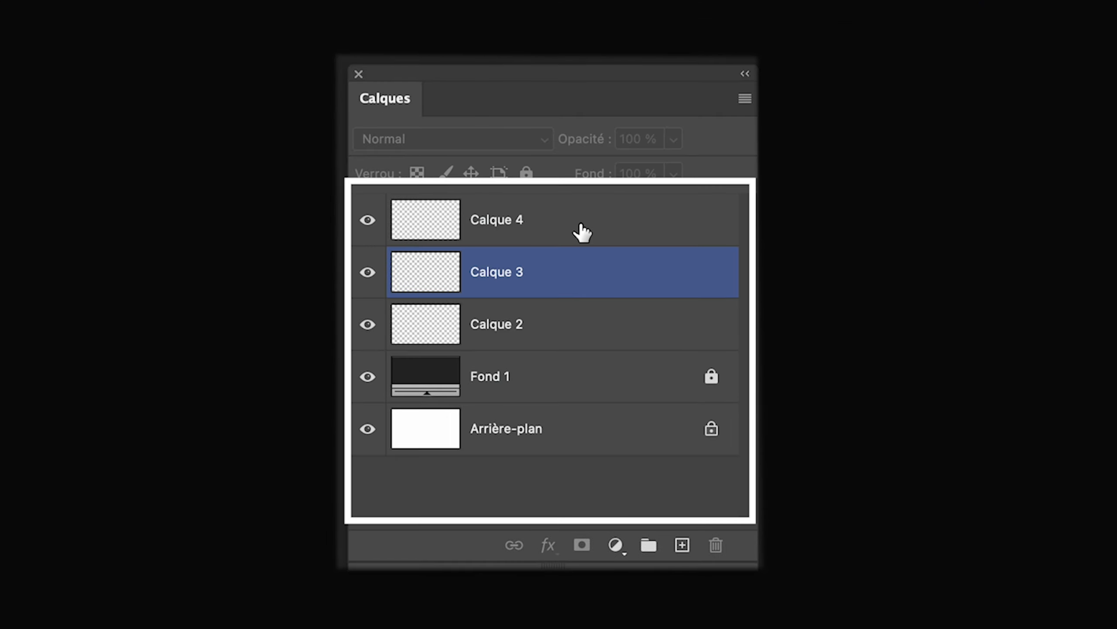
{"action": "left_click", "coordinate": [528, 218]}
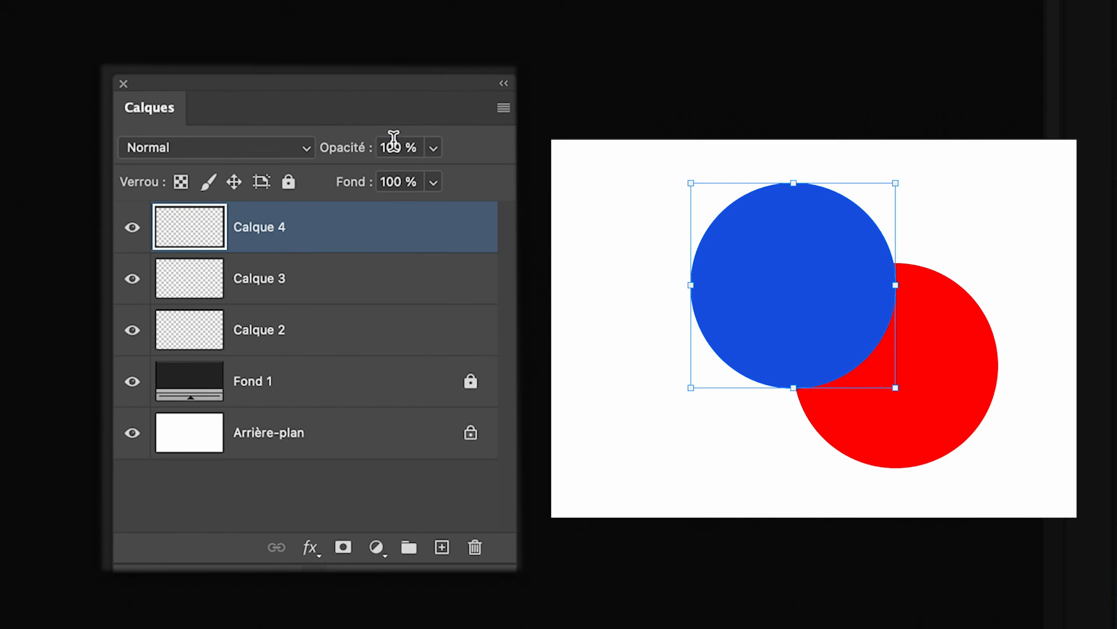
Step: Try a lower opacity and the Eclaircir blending mode on the blue circle's layer
{"action": "left_click_drag", "start_coordinate": [431, 143], "coordinate": [469, 159]}
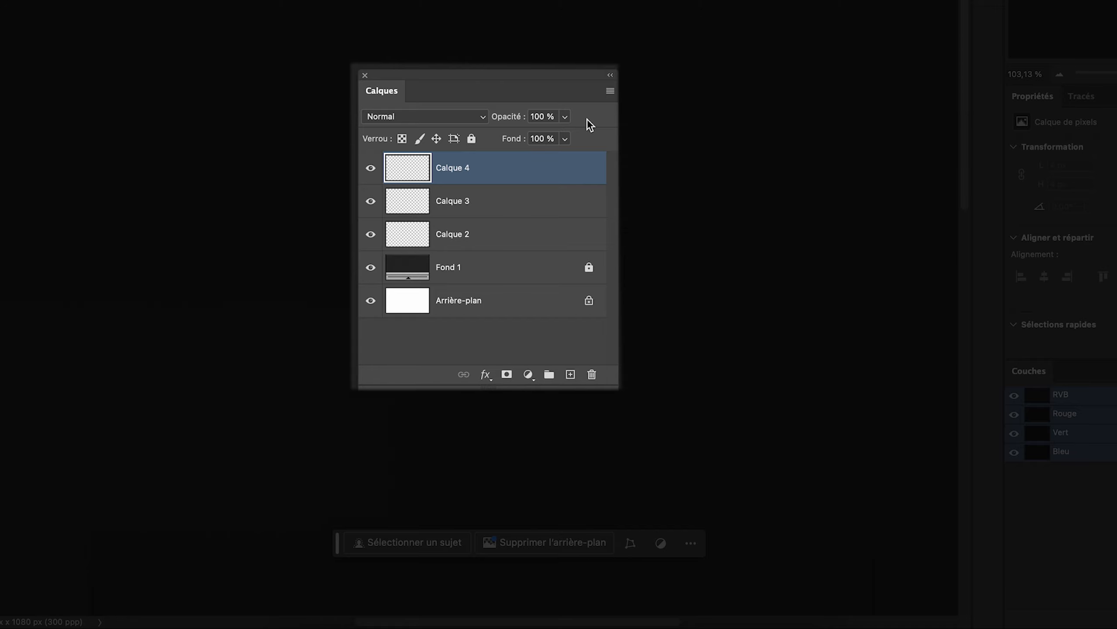
{"action": "left_click", "coordinate": [482, 117]}
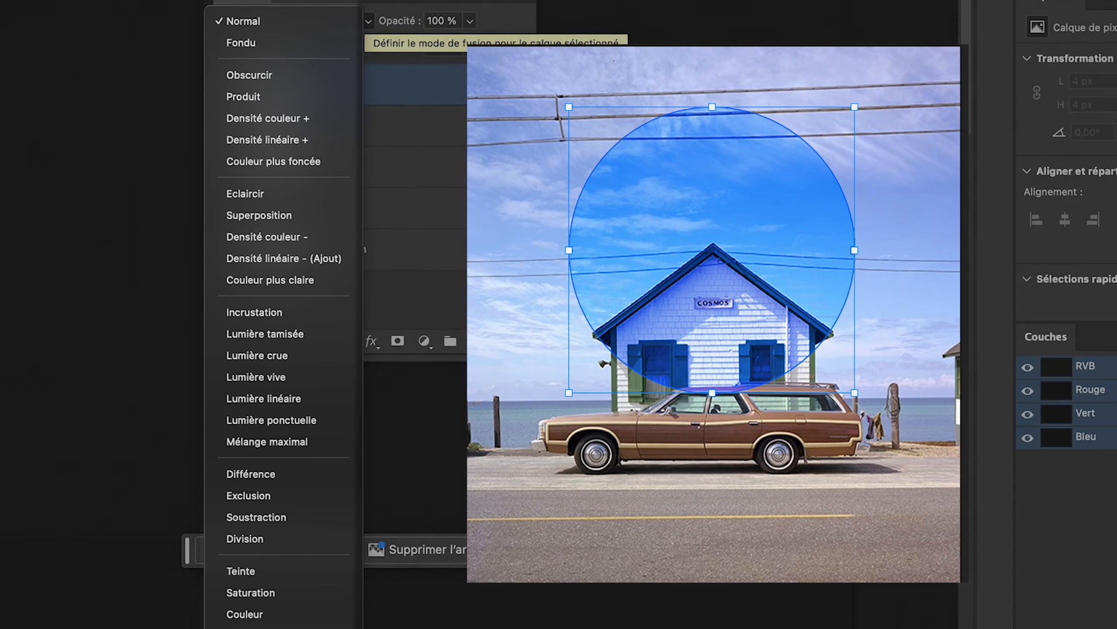
{"action": "left_click", "coordinate": [247, 194]}
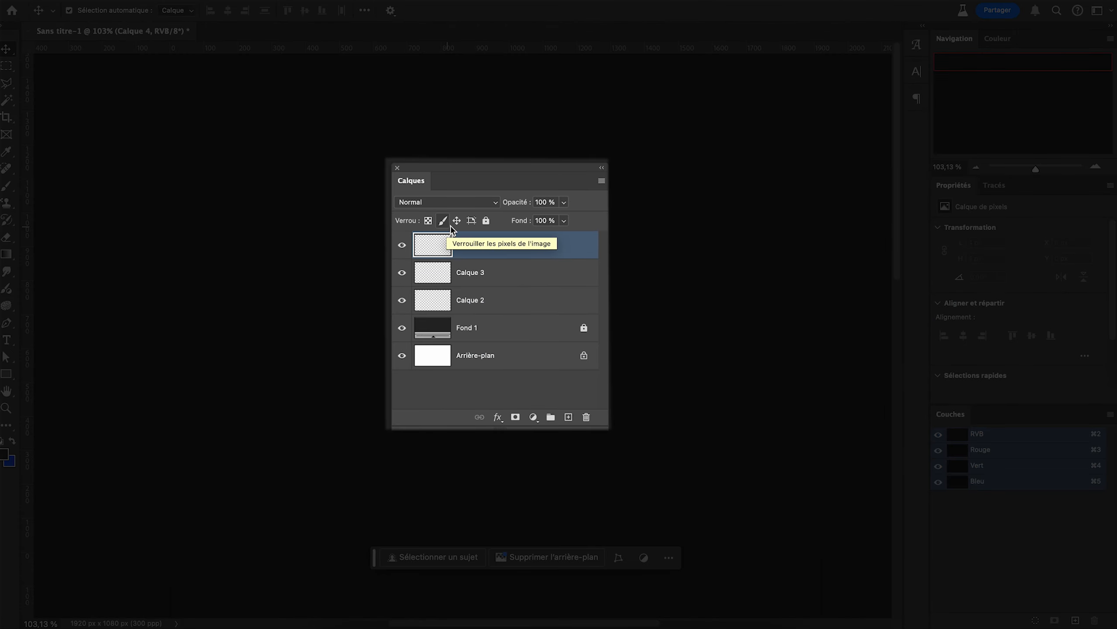
Step: Lock Calque 0 completely and try painting on the canvas with the brush
{"action": "left_click", "coordinate": [489, 223]}
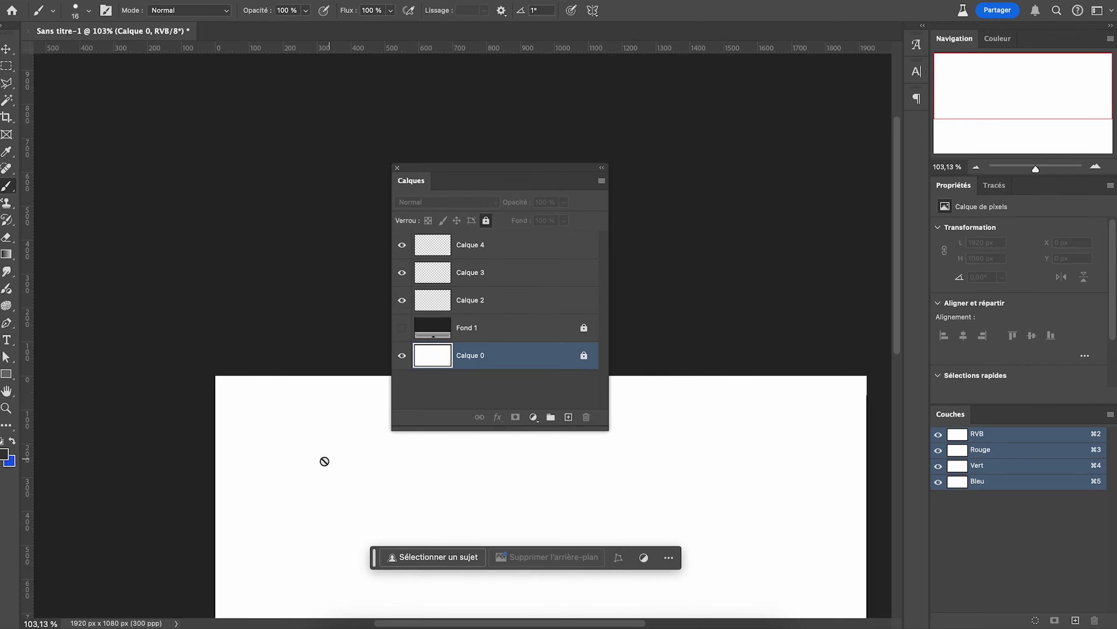
{"action": "left_click", "coordinate": [379, 427]}
{"action": "left_click", "coordinate": [529, 227]}
{"action": "left_click", "coordinate": [386, 470]}
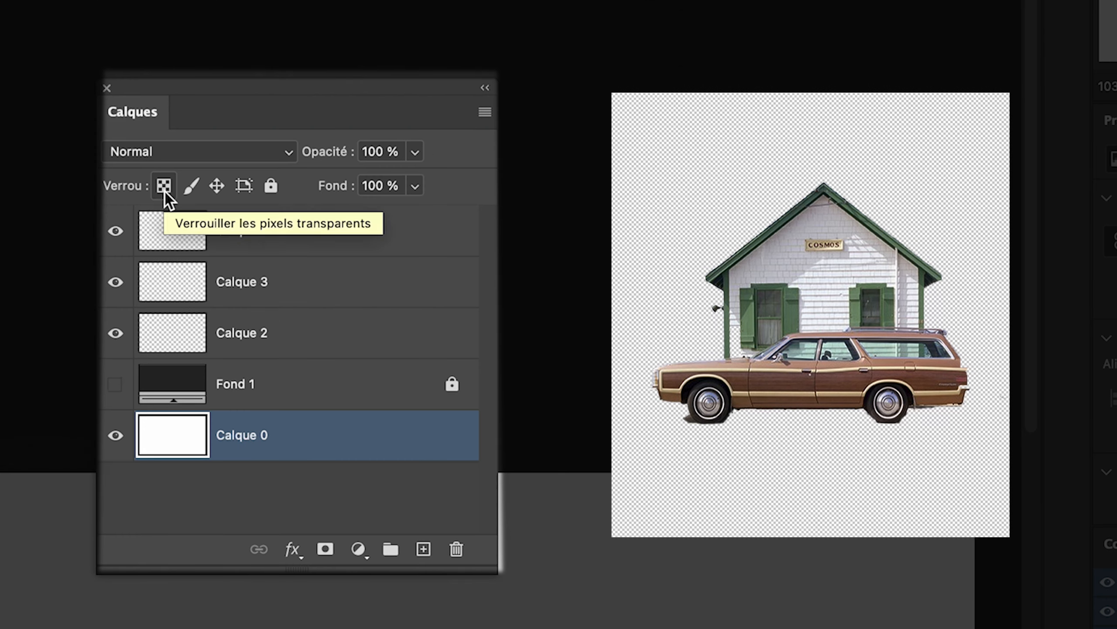
Step: Try the transparent-pixel and image-pixel locks on Calque 0, and unlock the Arrière-plan layer in Sans titre-2
{"action": "left_click", "coordinate": [428, 220]}
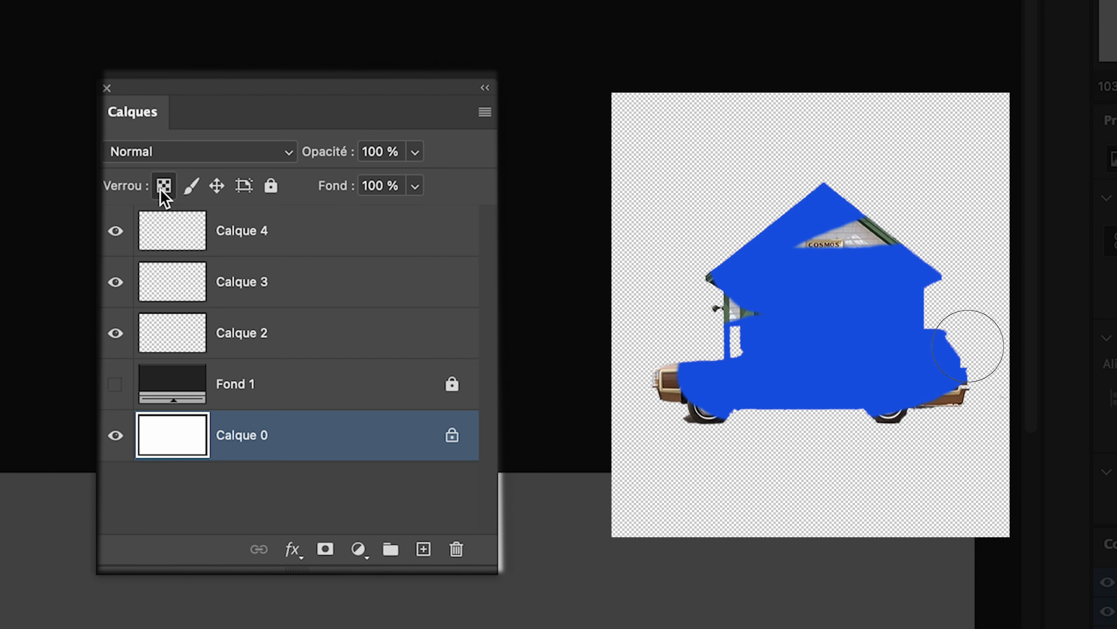
{"action": "left_click", "coordinate": [166, 192]}
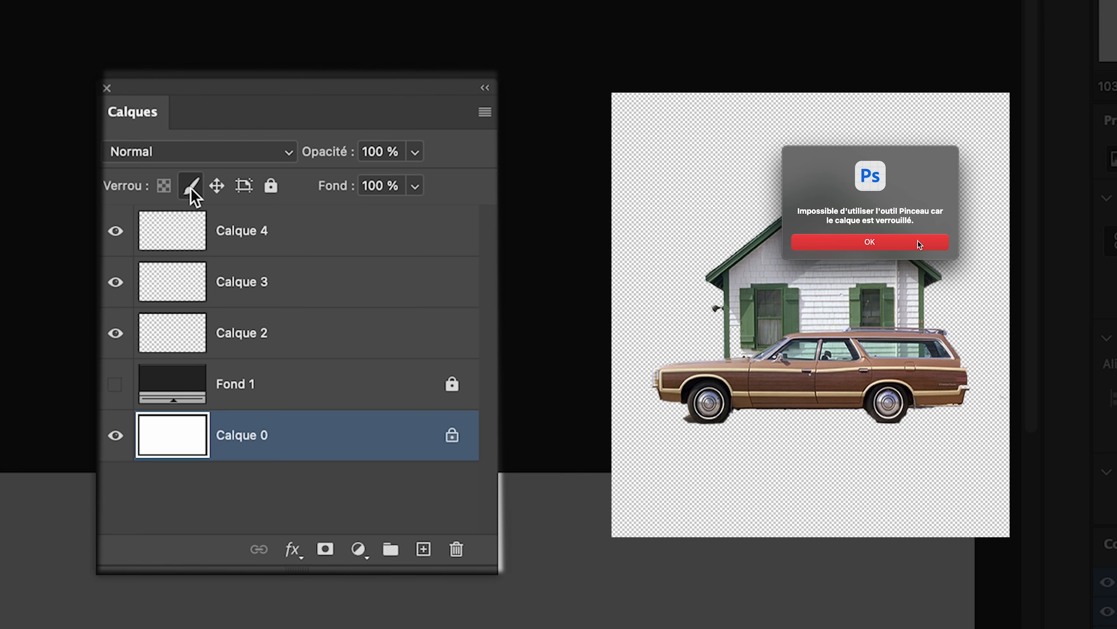
{"action": "left_click", "coordinate": [193, 195]}
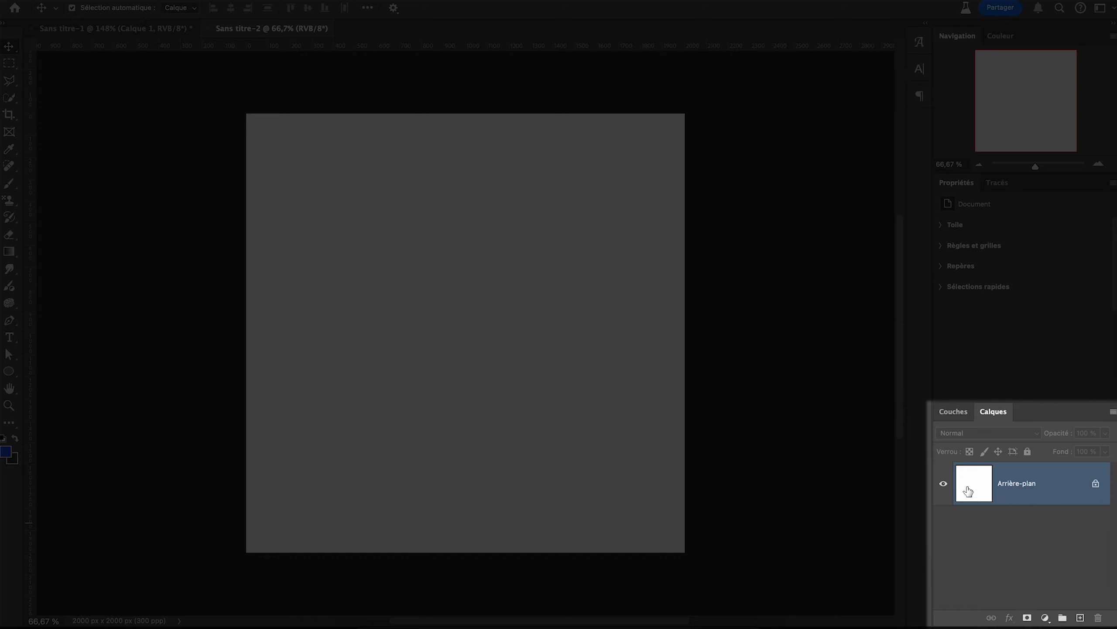
{"action": "left_click", "coordinate": [1096, 483]}
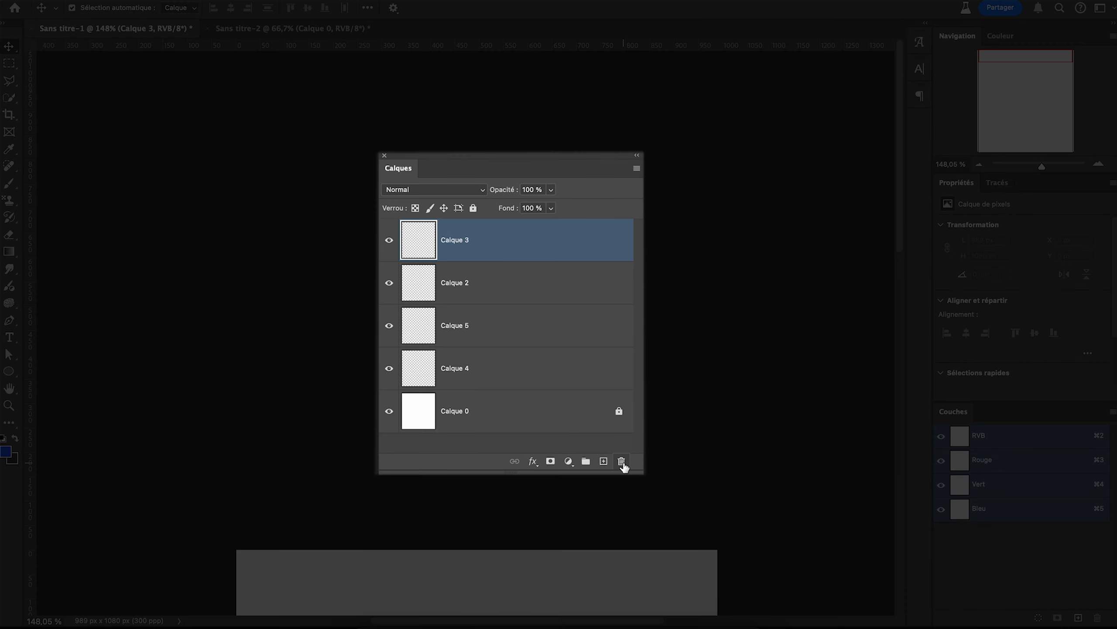
Step: Delete the layer Calque 3 and add two new empty layers above Calque 2
{"action": "left_click", "coordinate": [622, 461]}
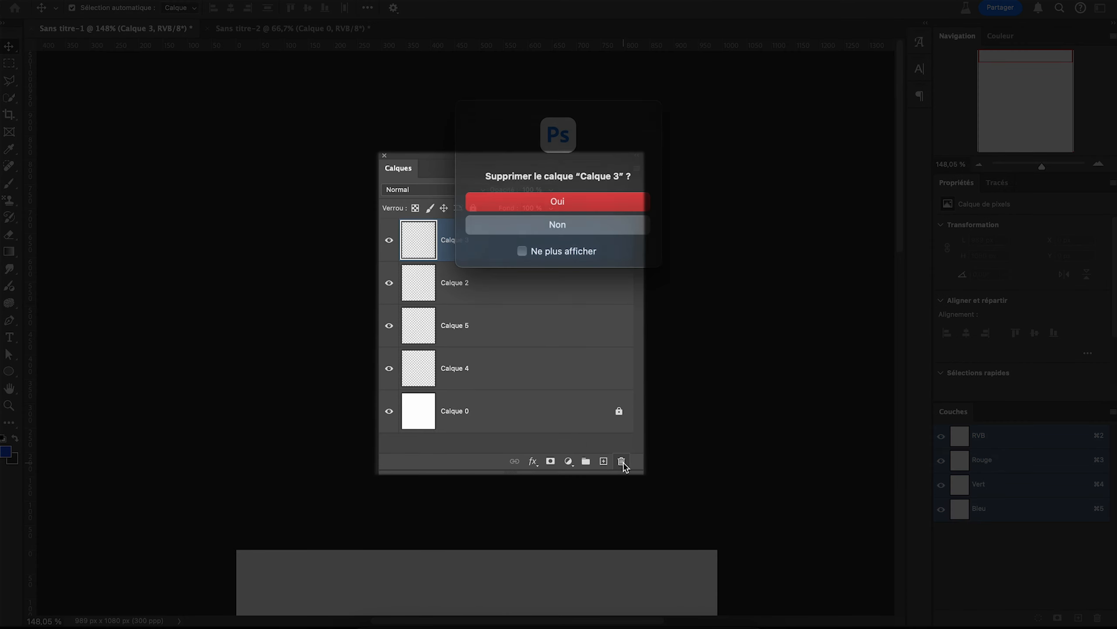
{"action": "left_click", "coordinate": [587, 204]}
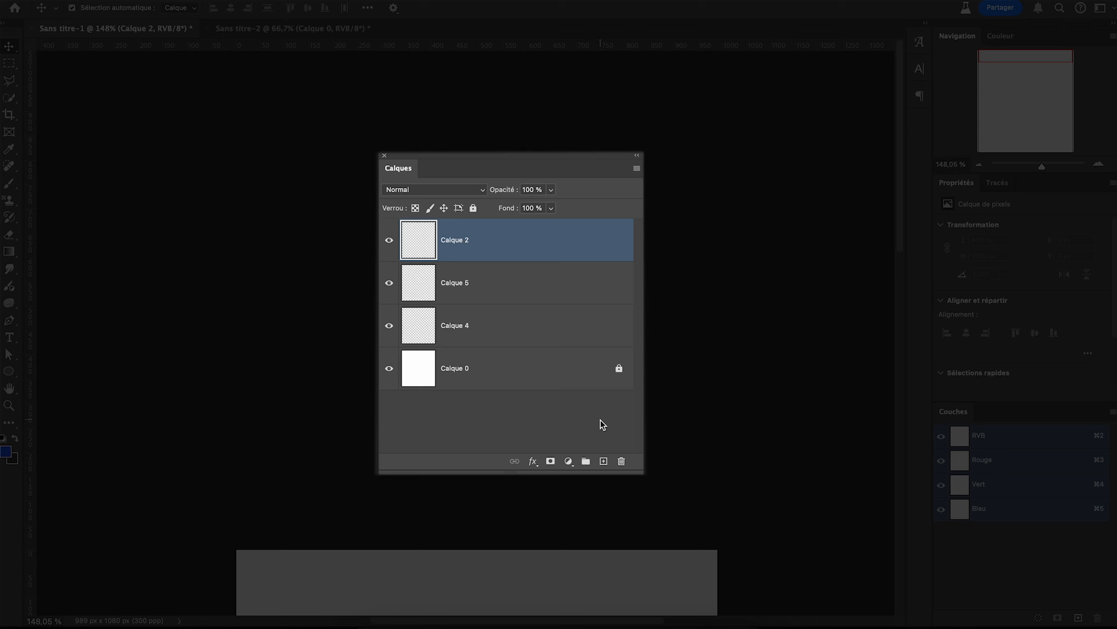
{"action": "left_click", "coordinate": [604, 462]}
{"action": "left_click", "coordinate": [603, 462]}
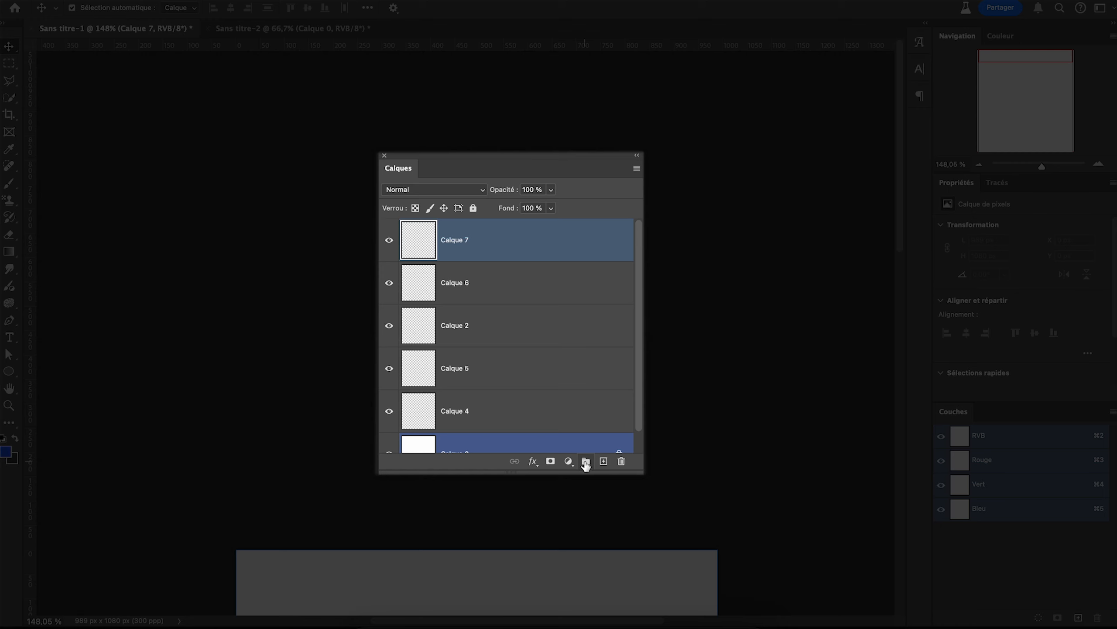
Step: Group the adjacent layers from Calque 4 up to Calque 6 and undo the grouping
{"action": "left_click", "coordinate": [570, 416]}
{"action": "left_click", "coordinate": [548, 297], "text": "shift"}
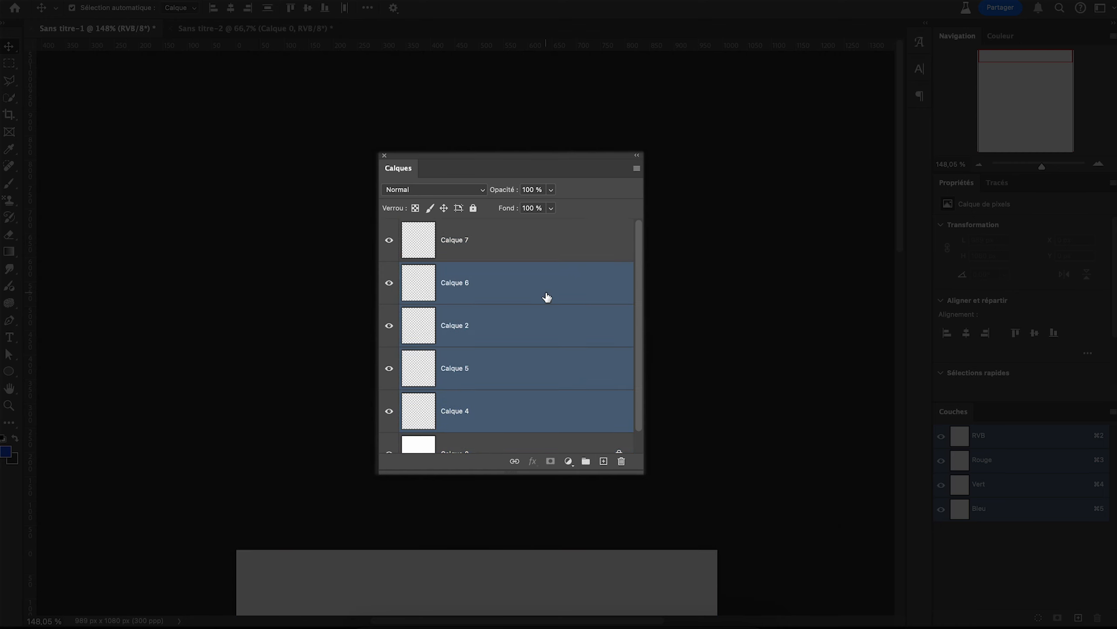
{"action": "left_click", "coordinate": [585, 460]}
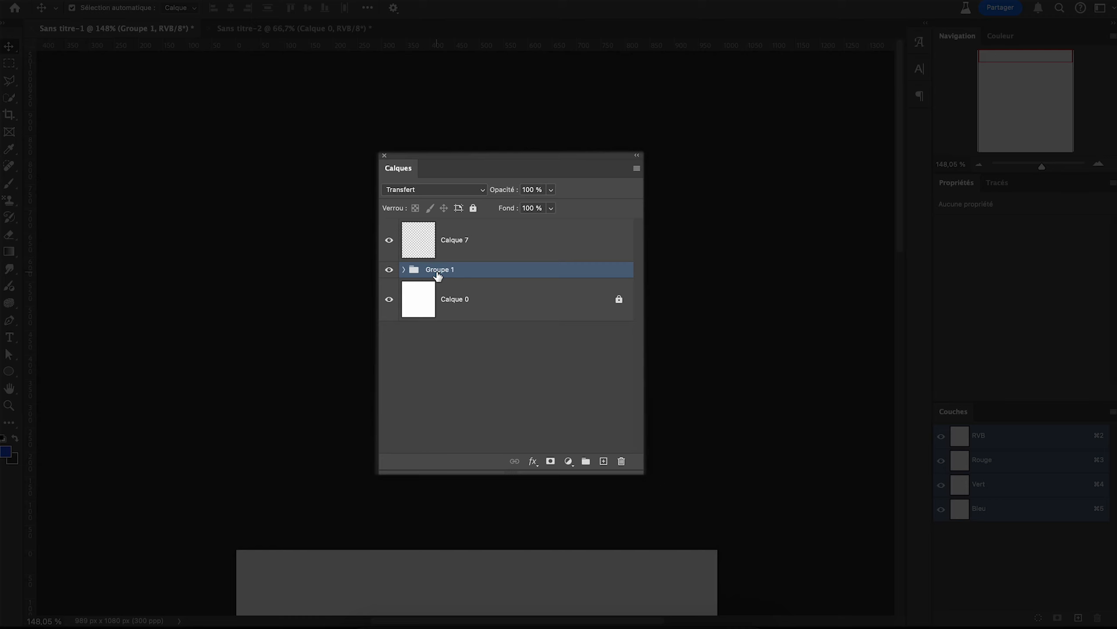
{"action": "key", "text": "super+z"}
Step: Group the non-adjacent layers Calque 5, Calque 6 and Calque 0 together
{"action": "left_click", "coordinate": [484, 357]}
{"action": "left_click", "coordinate": [493, 298], "text": "super"}
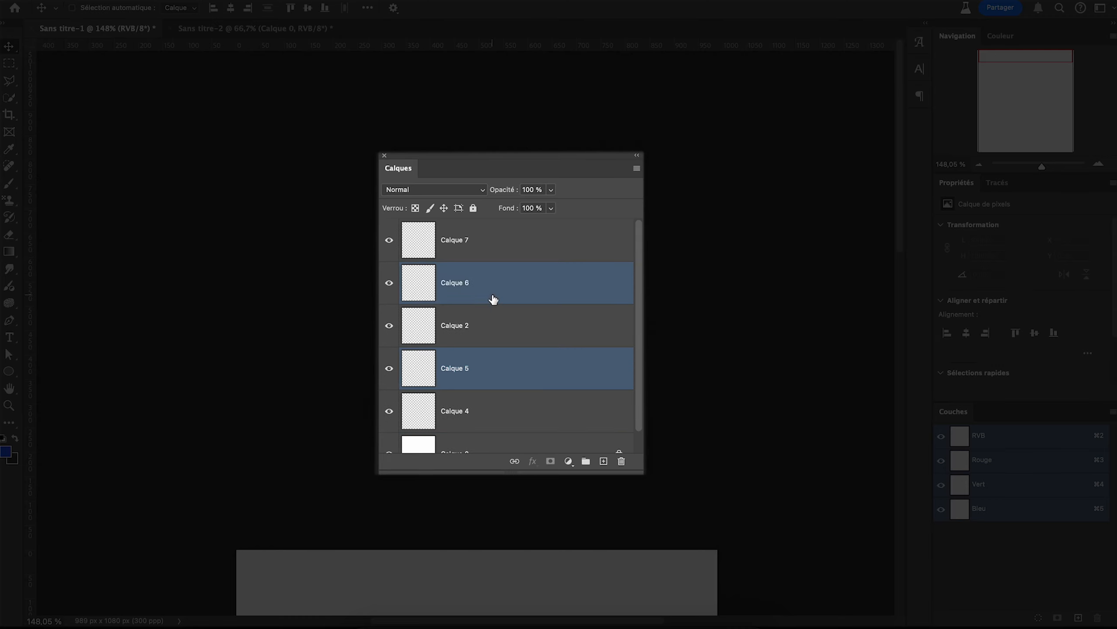
{"action": "left_click", "coordinate": [493, 447], "text": "super"}
{"action": "left_click", "coordinate": [582, 468]}
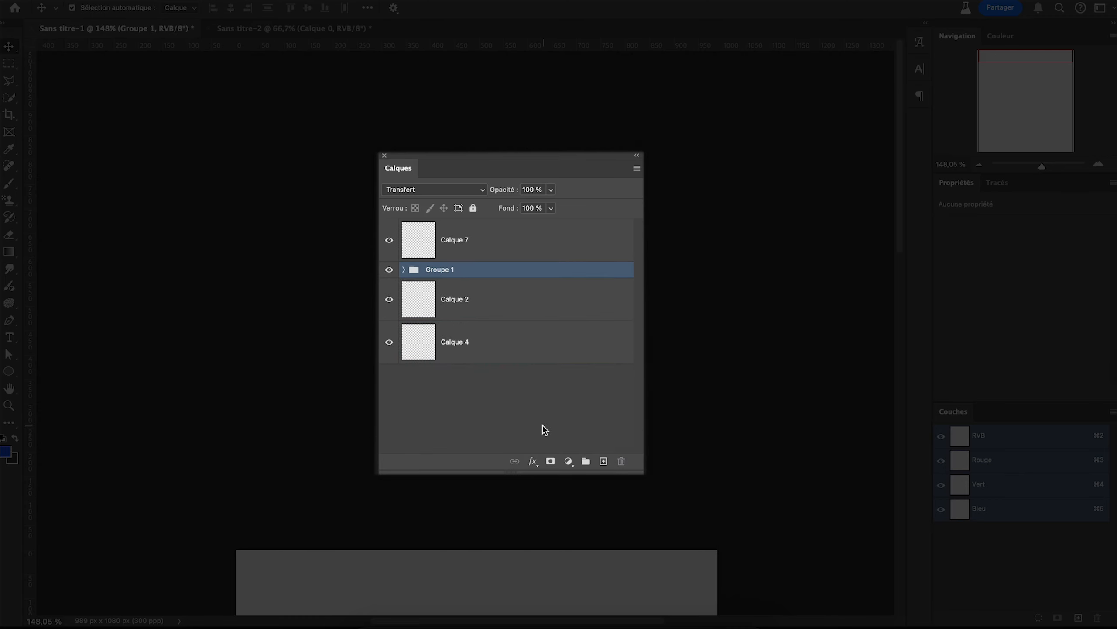
Step: Deselect all layers and open the list of fill and adjustment layers
{"action": "left_click", "coordinate": [546, 429]}
{"action": "left_click", "coordinate": [568, 462]}
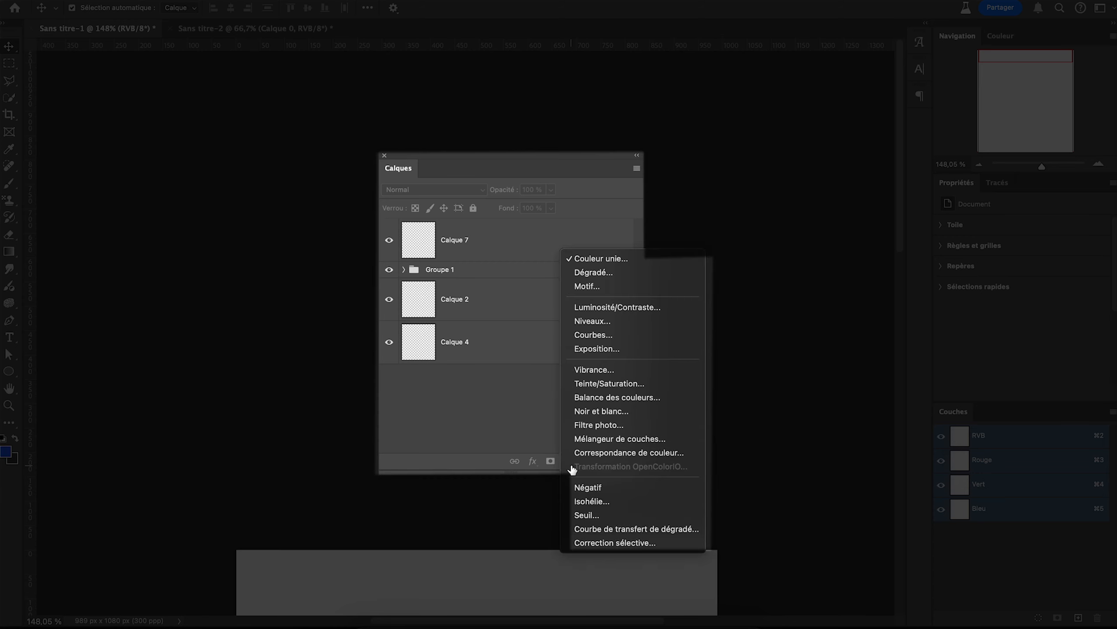
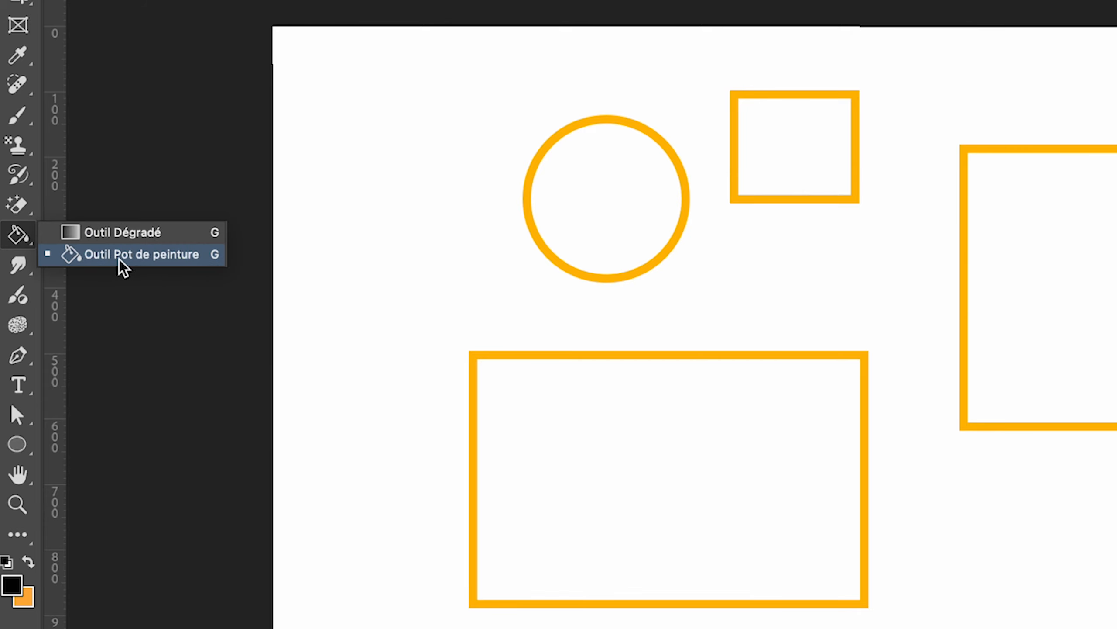
Step: With the Paint Bucket, fill the circle with black and the small square and right-hand rectangle with blue
{"action": "left_click", "coordinate": [119, 261]}
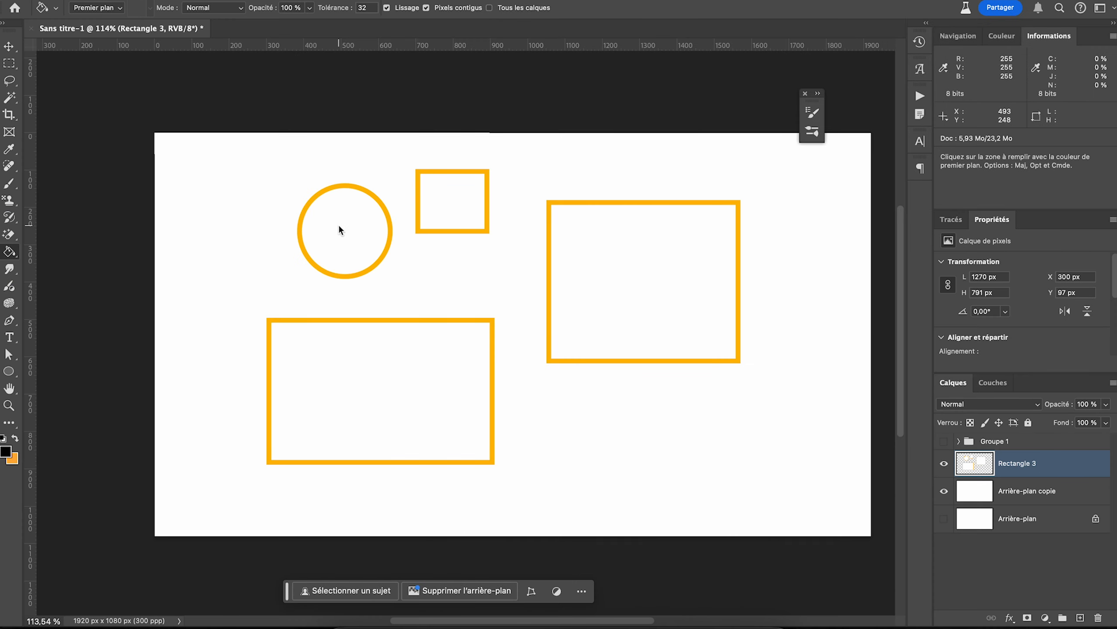
{"action": "left_click", "coordinate": [342, 232]}
{"action": "left_click", "coordinate": [616, 252]}
{"action": "left_click", "coordinate": [472, 205]}
{"action": "key", "text": "i"}
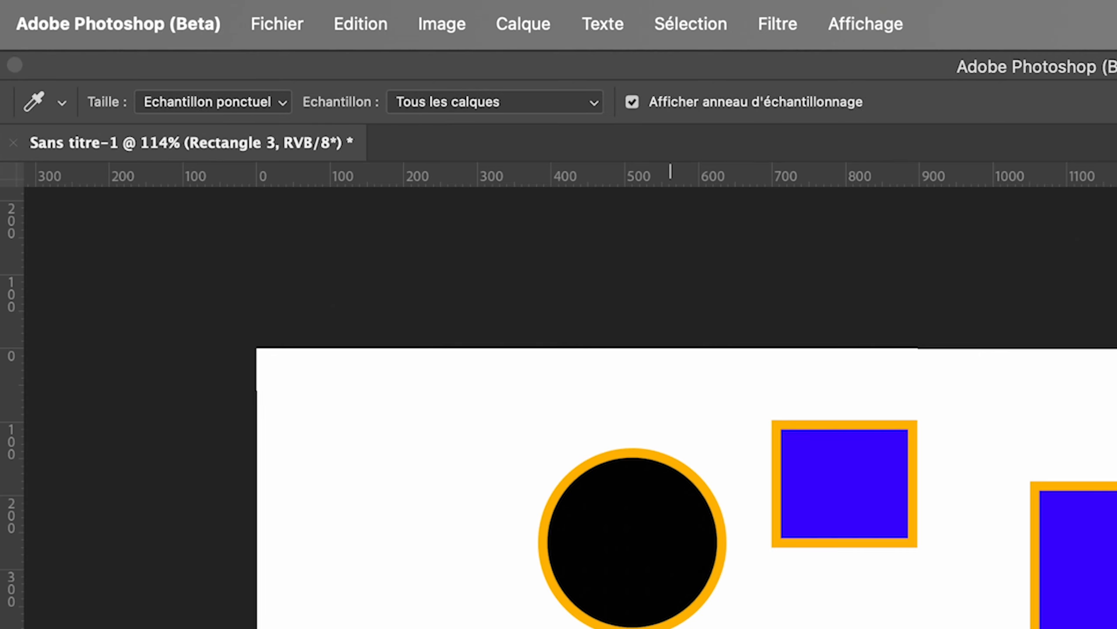
{"action": "key", "text": "g"}
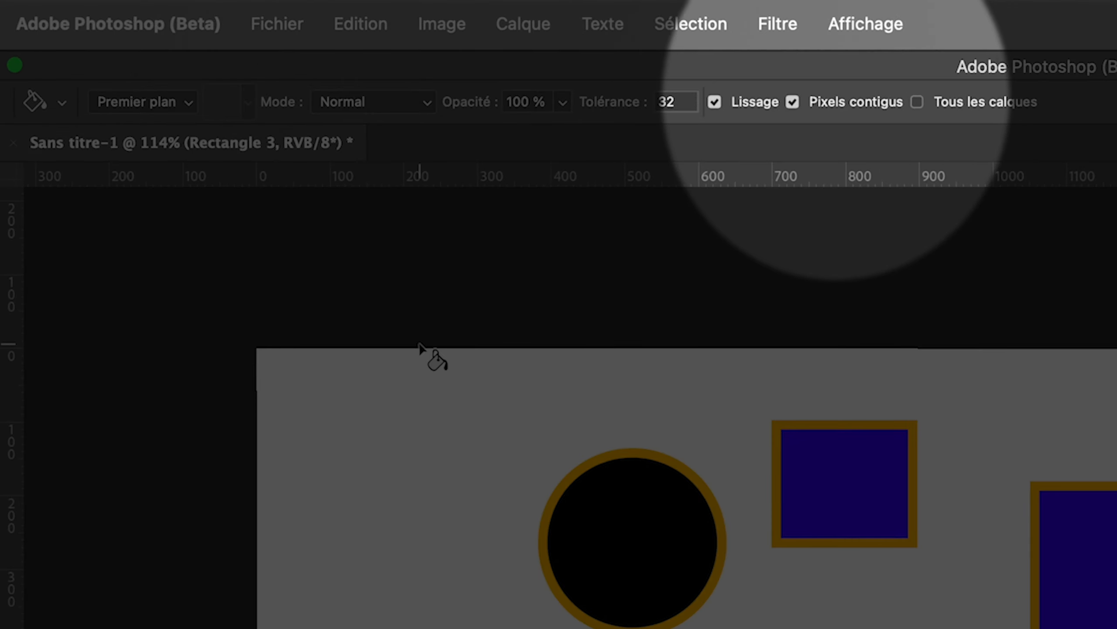
Step: Set the Paint Bucket to Normal mode with 53 % opacity and fill the circle with red
{"action": "left_click", "coordinate": [172, 103]}
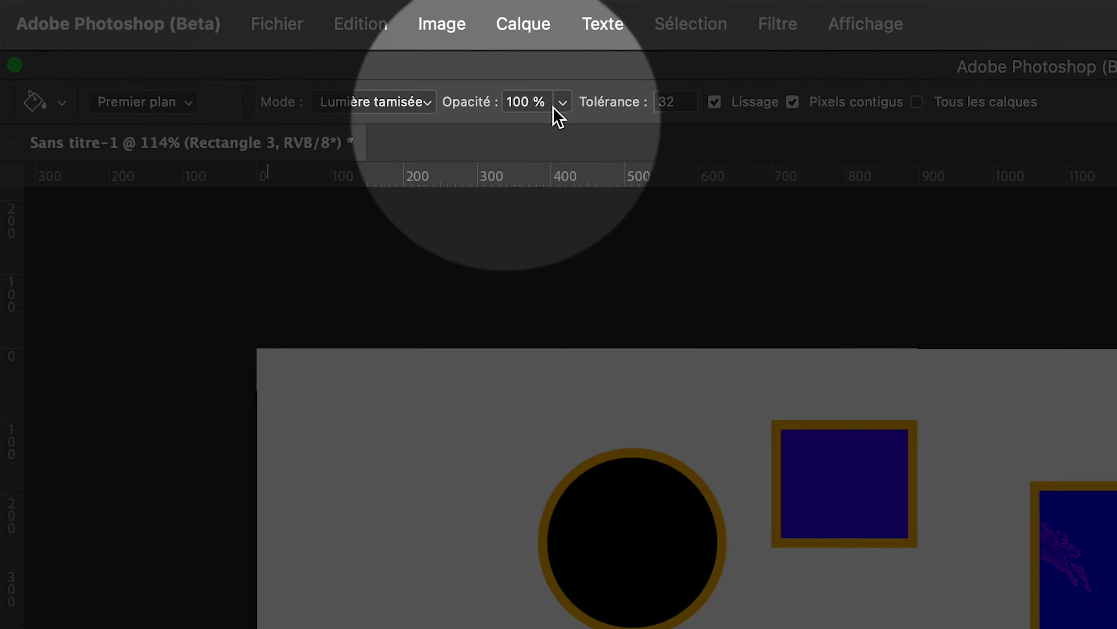
{"action": "left_click", "coordinate": [555, 107]}
{"action": "left_click_drag", "start_coordinate": [508, 127], "coordinate": [506, 127]}
{"action": "left_click", "coordinate": [370, 101]}
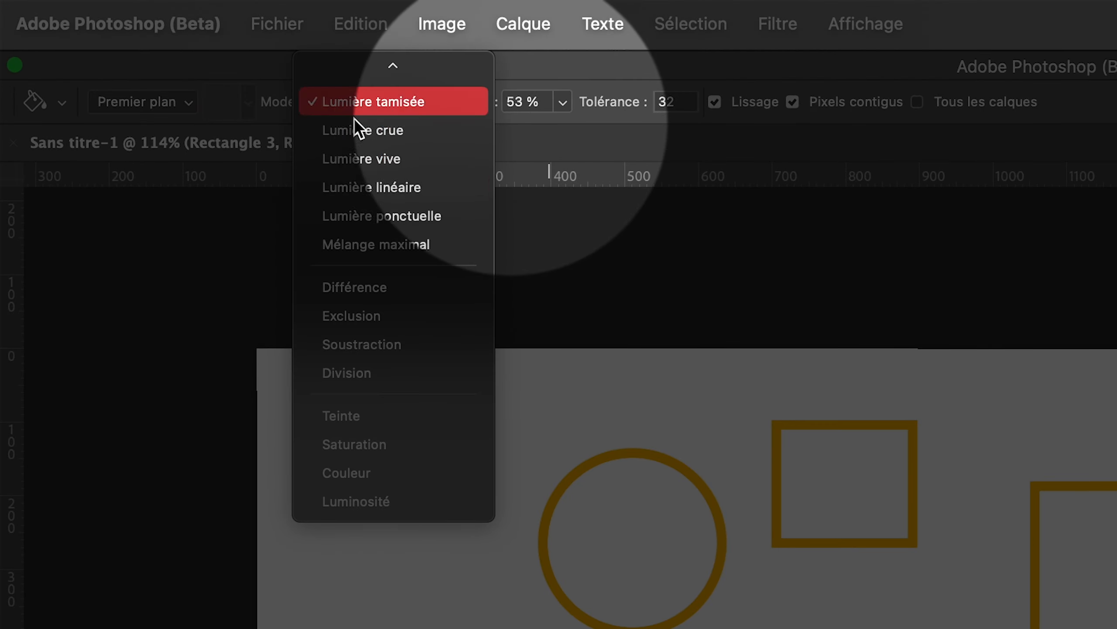
{"action": "scroll", "coordinate": [357, 145], "scroll_direction": "up", "scroll_amount": 5}
{"action": "left_click", "coordinate": [370, 77]}
{"action": "left_click", "coordinate": [671, 561]}
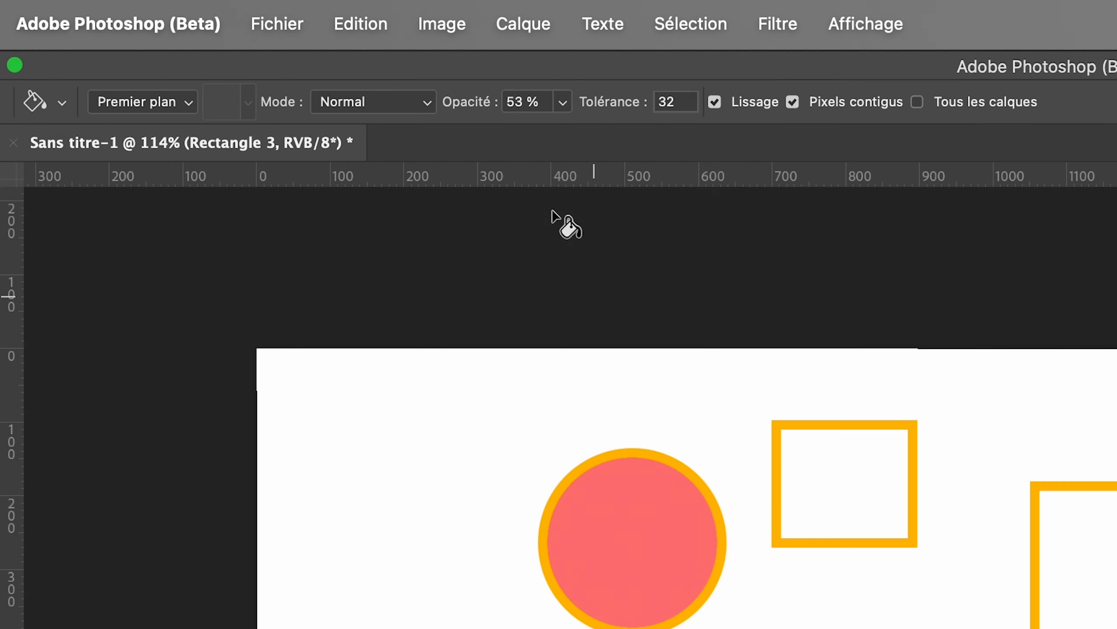
Step: Switch to the Gradient tool and draw a gradient diagonally across the blank canvas
{"action": "right_click", "coordinate": [17, 235]}
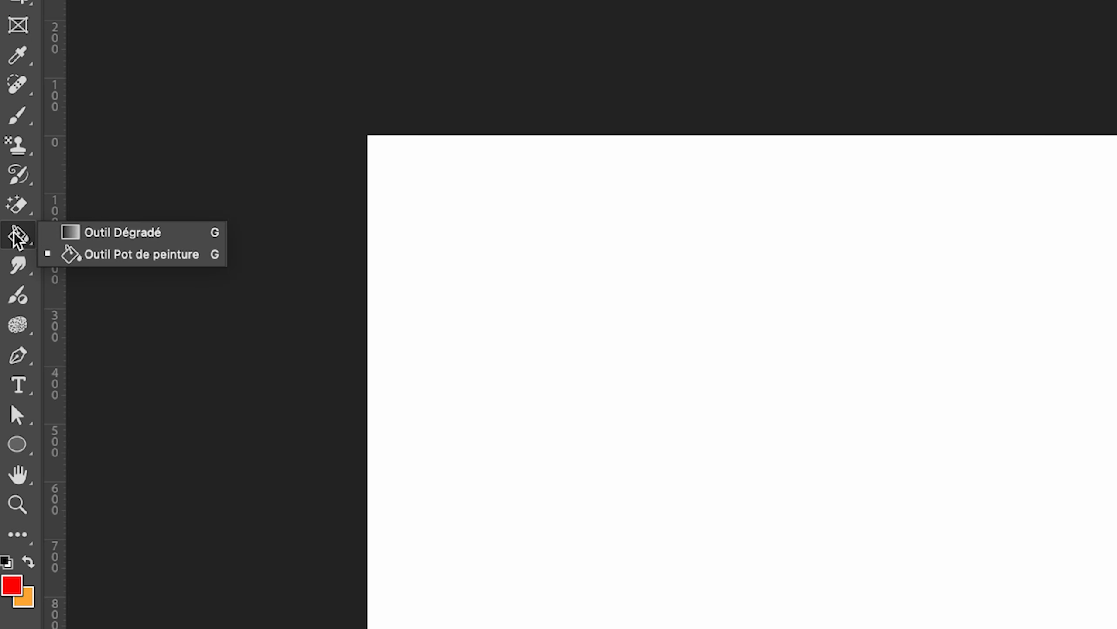
{"action": "left_click", "coordinate": [125, 240]}
{"action": "left_click_drag", "start_coordinate": [321, 309], "coordinate": [823, 522]}
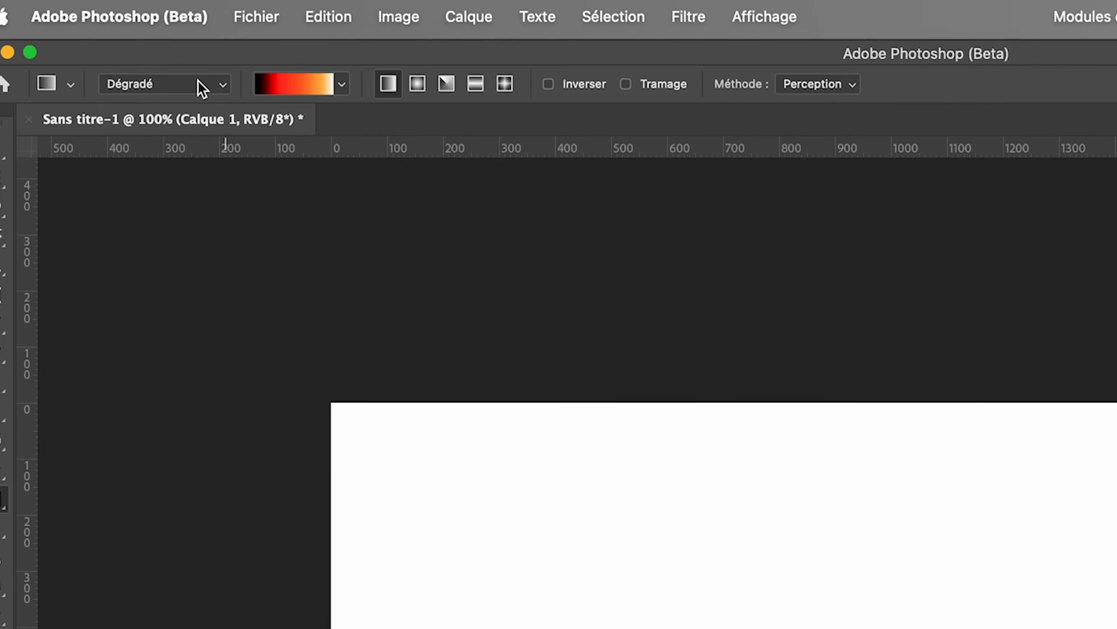
Step: View the gradient type options, keep Dégradé, and draw a red-to-orange gradient diagonally across the canvas
{"action": "left_click", "coordinate": [134, 50]}
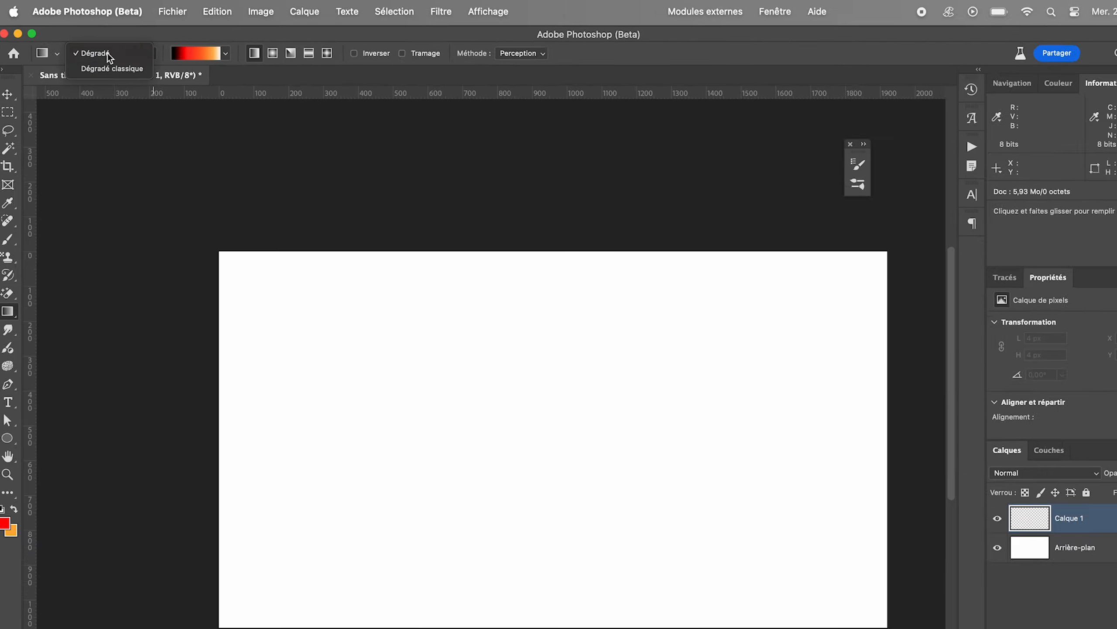
{"action": "left_click", "coordinate": [206, 122]}
{"action": "mouse_move", "coordinate": [302, 288]}
{"action": "left_mouse_down"}
{"action": "mouse_move", "coordinate": [709, 468]}
{"action": "mouse_move", "coordinate": [824, 556]}
{"action": "left_mouse_up"}
Step: Change the colour of the gradient's starting stop to magenta ff00e4
{"action": "double_click", "coordinate": [303, 291]}
{"action": "left_click", "coordinate": [268, 404]}
{"action": "left_click_drag", "start_coordinate": [228, 398], "coordinate": [277, 344]}
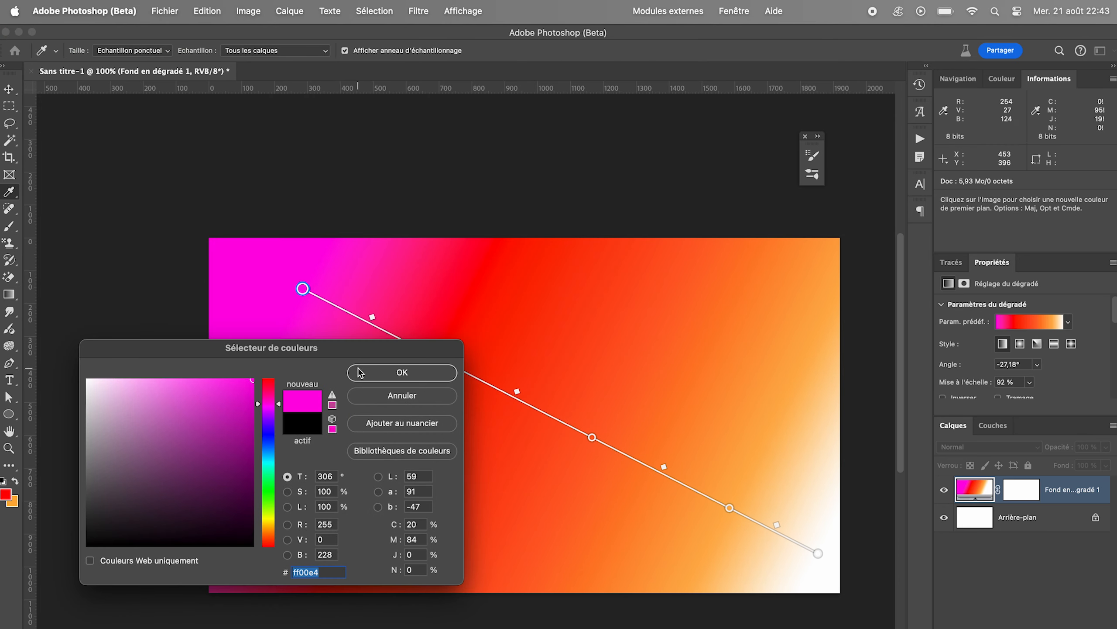
{"action": "left_click", "coordinate": [402, 372]}
Step: Add a colour stop near the middle of the gradient line and shift the midpoints on both sides of it
{"action": "left_click", "coordinate": [489, 406]}
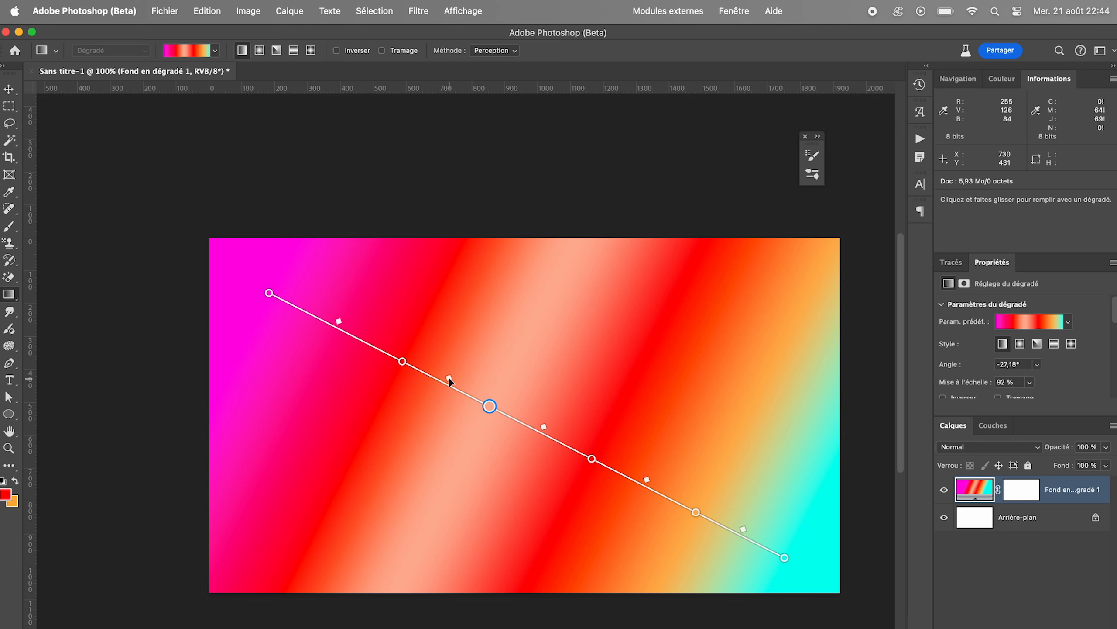
{"action": "left_click_drag", "start_coordinate": [450, 379], "coordinate": [429, 369]}
{"action": "mouse_move", "coordinate": [543, 426]}
{"action": "left_mouse_down"}
{"action": "mouse_move", "coordinate": [578, 447]}
{"action": "mouse_move", "coordinate": [537, 423]}
{"action": "left_mouse_up"}
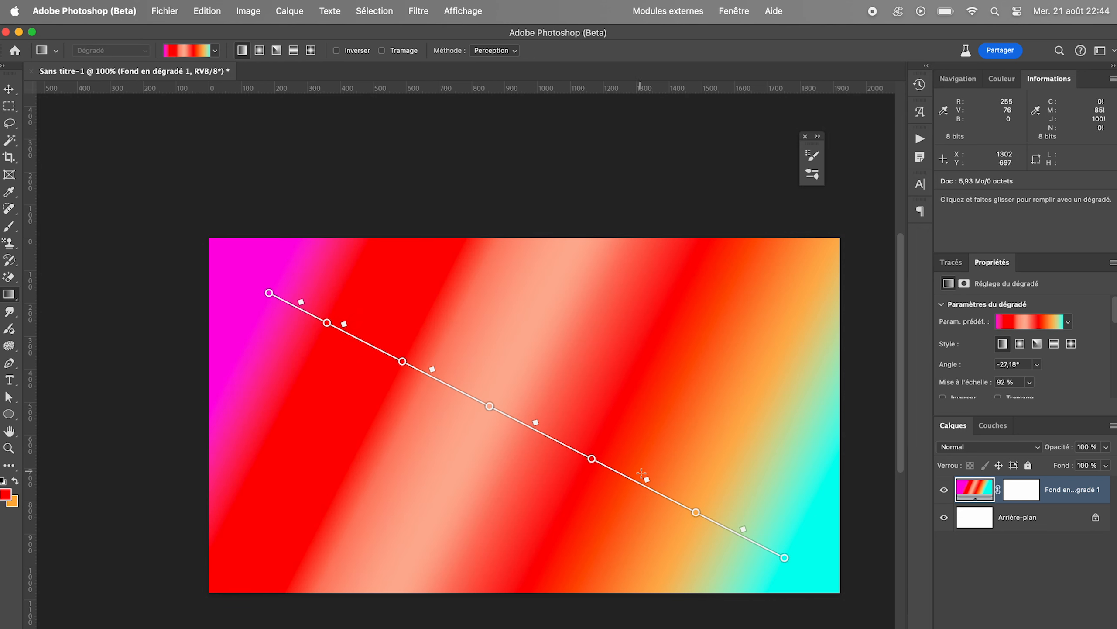
Step: Move the gradient's end stop, browse the gradient presets, and apply the last black-blue-white preset
{"action": "left_click_drag", "start_coordinate": [785, 557], "coordinate": [789, 465]}
{"action": "left_click", "coordinate": [215, 50]}
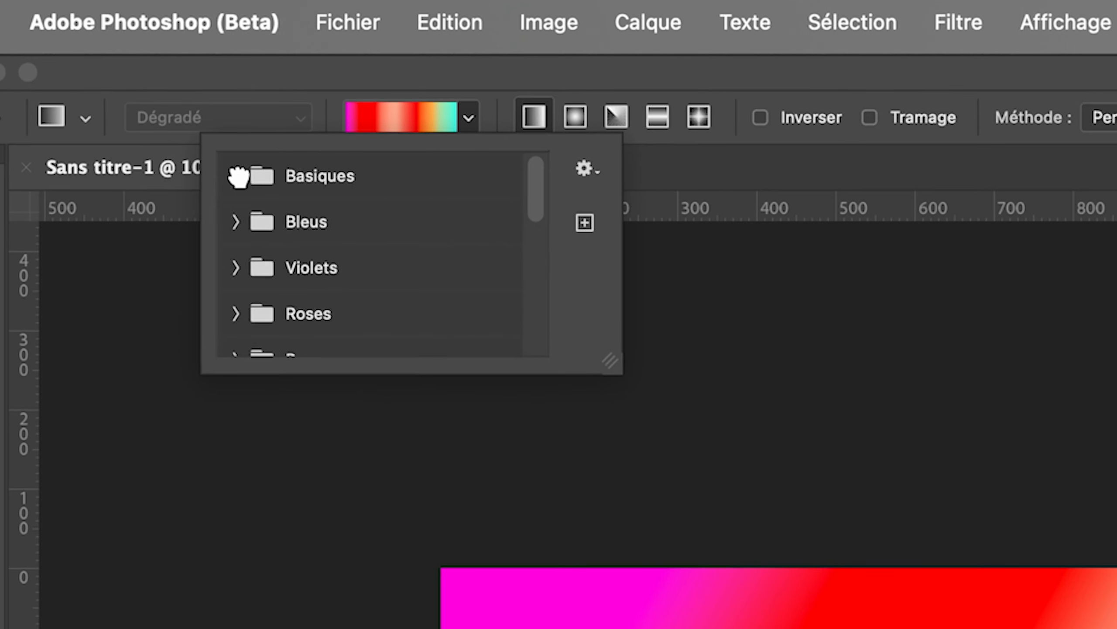
{"action": "left_click", "coordinate": [118, 75]}
{"action": "left_click", "coordinate": [238, 176]}
{"action": "left_click", "coordinate": [236, 219]}
{"action": "left_click", "coordinate": [234, 220]}
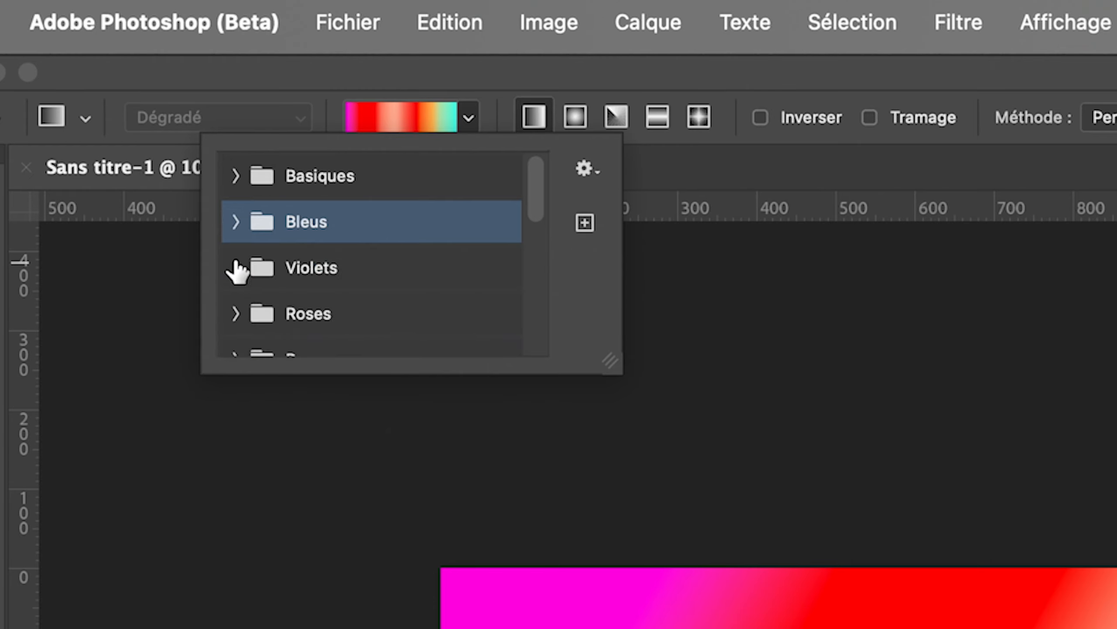
{"action": "left_click", "coordinate": [234, 264]}
{"action": "scroll", "coordinate": [234, 263], "scroll_direction": "down", "scroll_amount": 10}
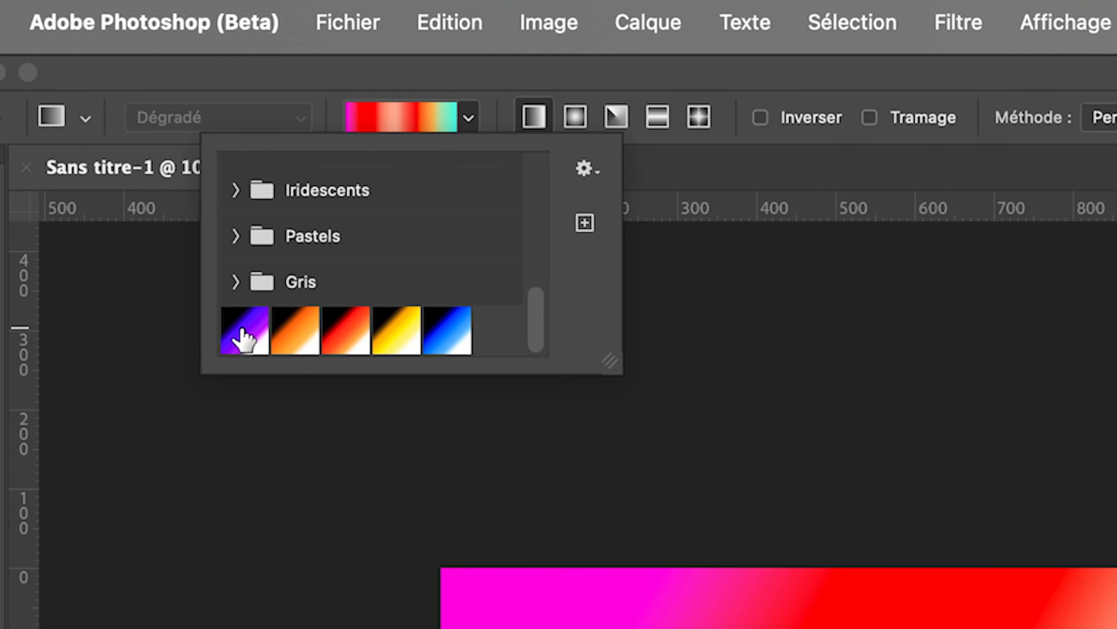
{"action": "double_click", "coordinate": [447, 330]}
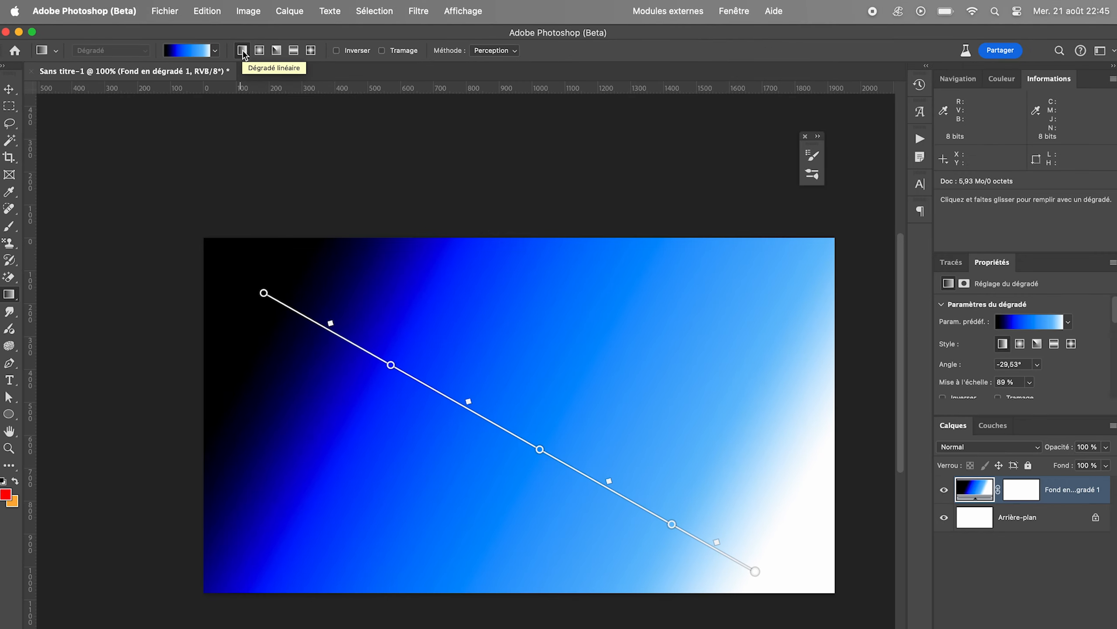
Step: Cycle the gradient through the radial, angle, reflected and diamond styles, enable Inverser, and return it to linear
{"action": "left_click", "coordinate": [261, 51]}
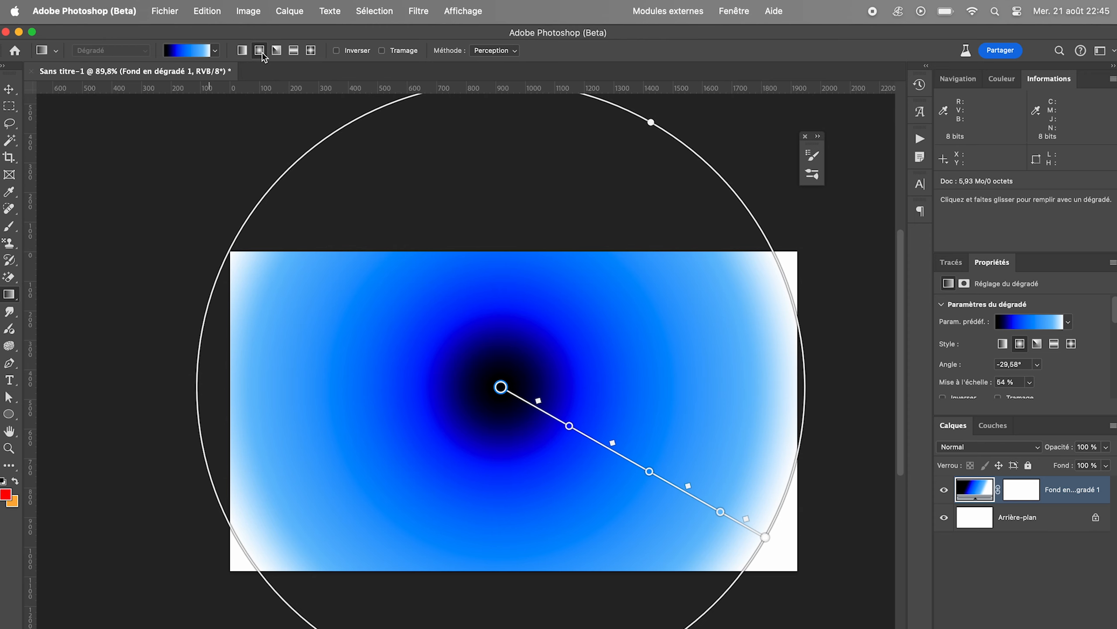
{"action": "left_click", "coordinate": [277, 51]}
{"action": "left_click", "coordinate": [293, 51]}
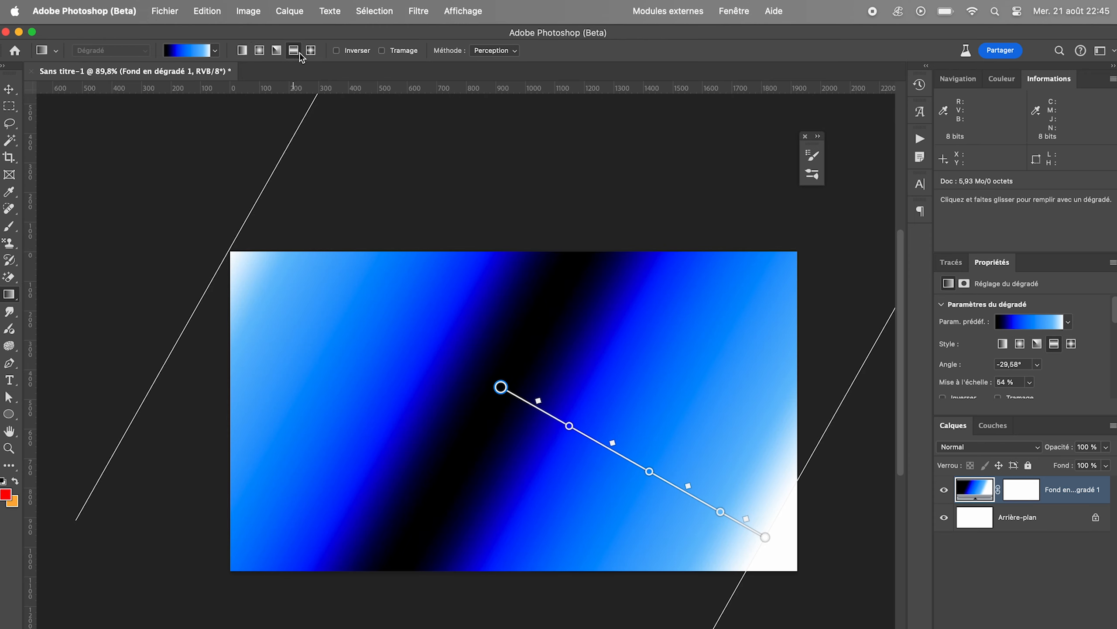
{"action": "left_click", "coordinate": [311, 51]}
{"action": "left_click", "coordinate": [336, 51]}
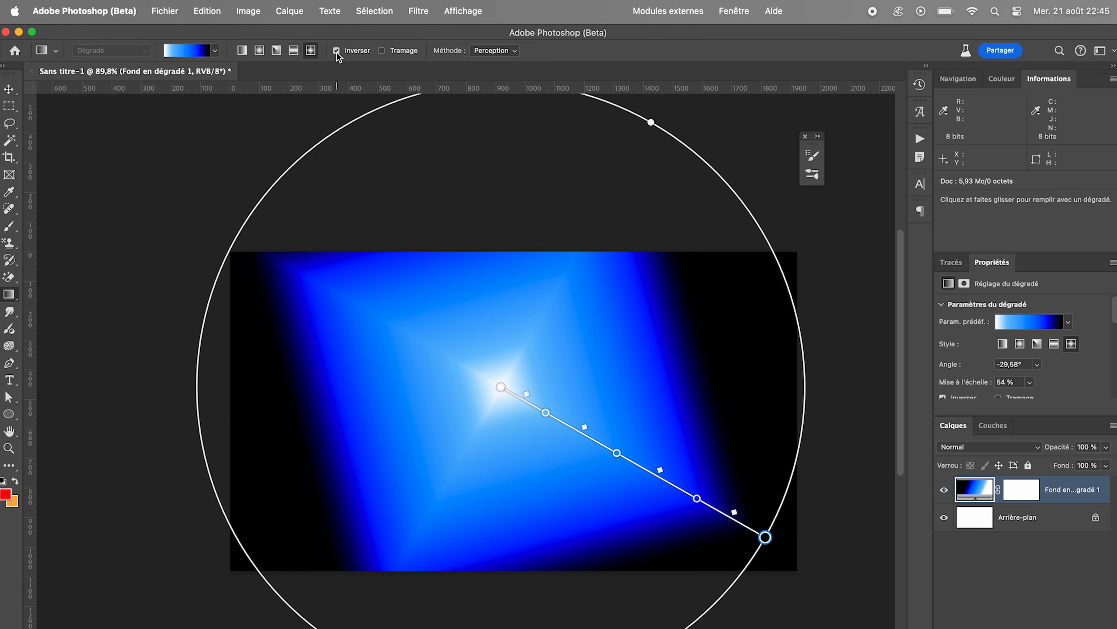
{"action": "left_click", "coordinate": [241, 51]}
Step: Switch the gradient's interpolation method successively through Linéaire, Classique, Lissage and Rayures
{"action": "left_click", "coordinate": [494, 50]}
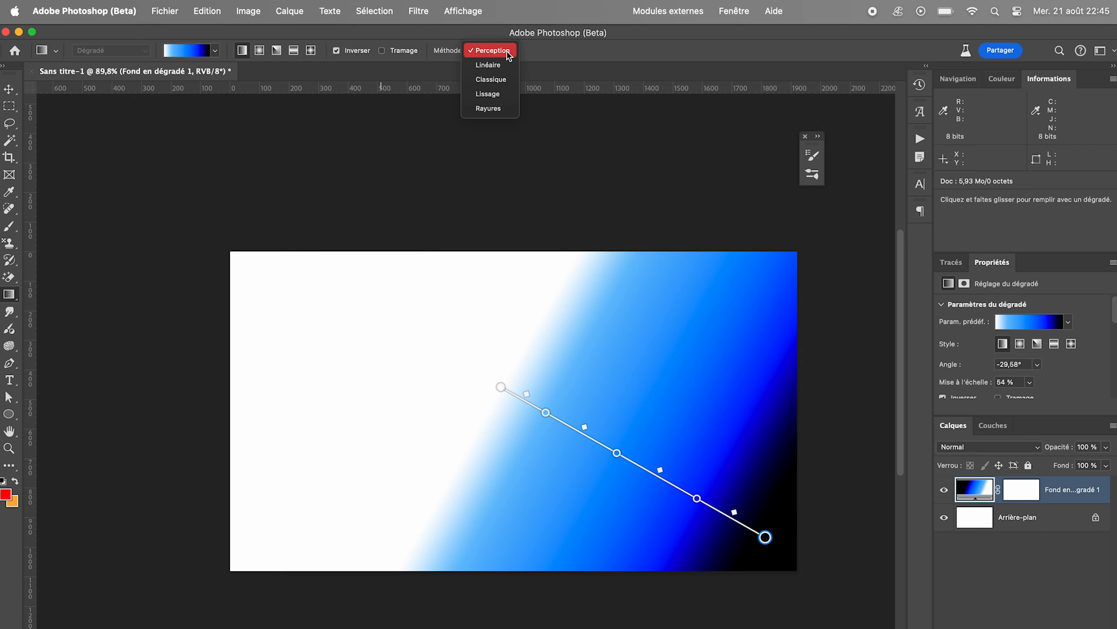
{"action": "left_click", "coordinate": [489, 65]}
{"action": "left_click", "coordinate": [493, 50]}
{"action": "left_click", "coordinate": [503, 66]}
{"action": "left_click", "coordinate": [493, 50]}
{"action": "left_click", "coordinate": [497, 66]}
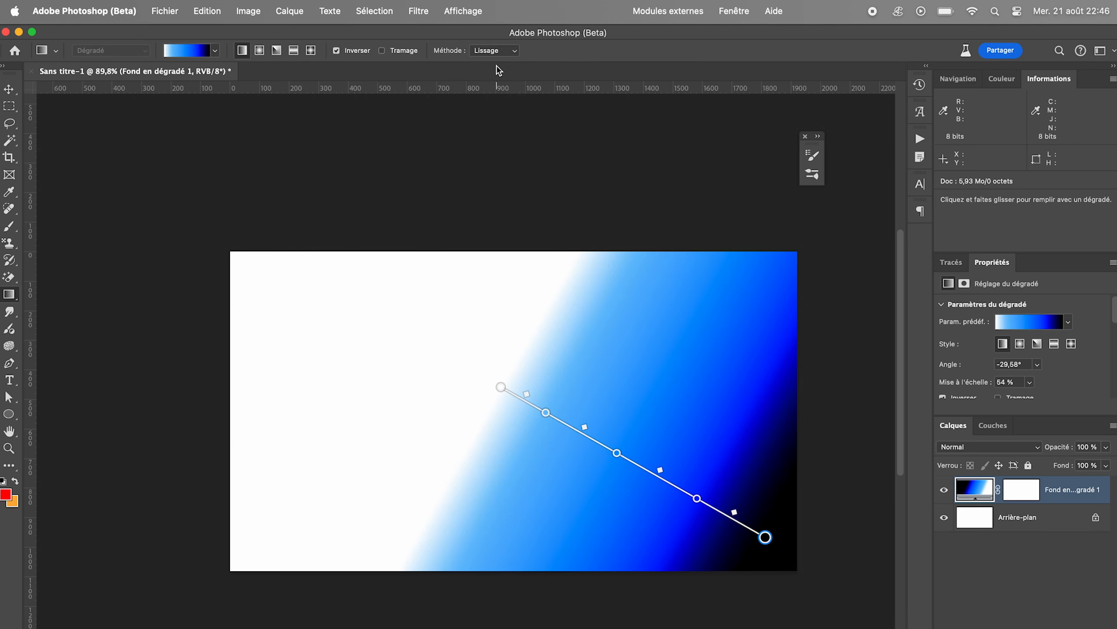
{"action": "left_click", "coordinate": [494, 51]}
{"action": "left_click", "coordinate": [497, 66]}
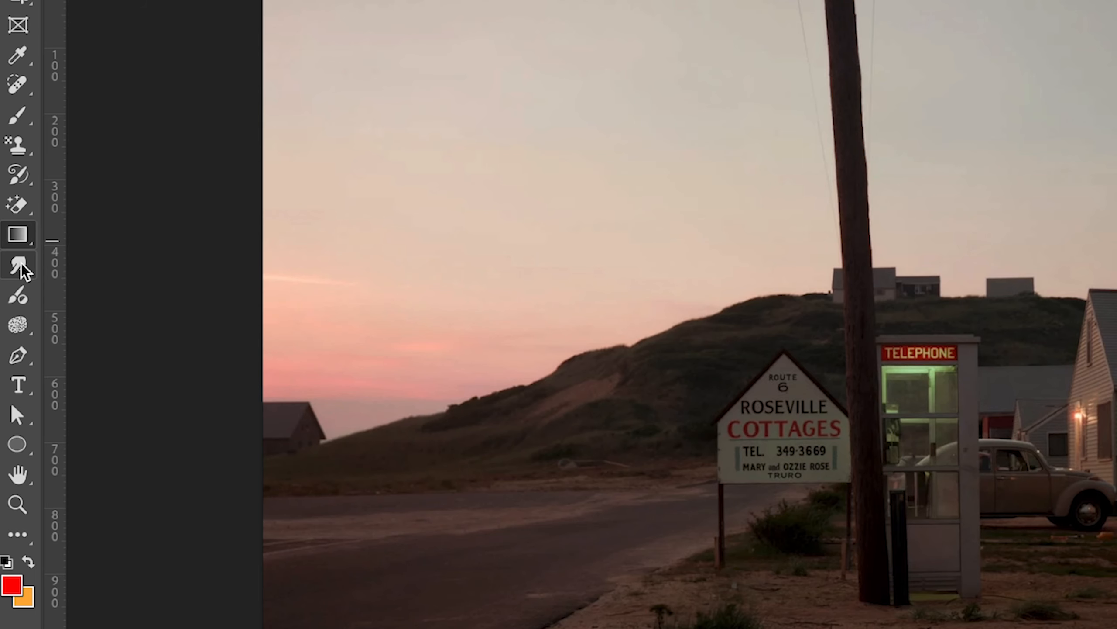
Step: Select the Goutte d'eau, Netteté and Doigt tools in turn and make two strokes on the photo
{"action": "right_click", "coordinate": [20, 269]}
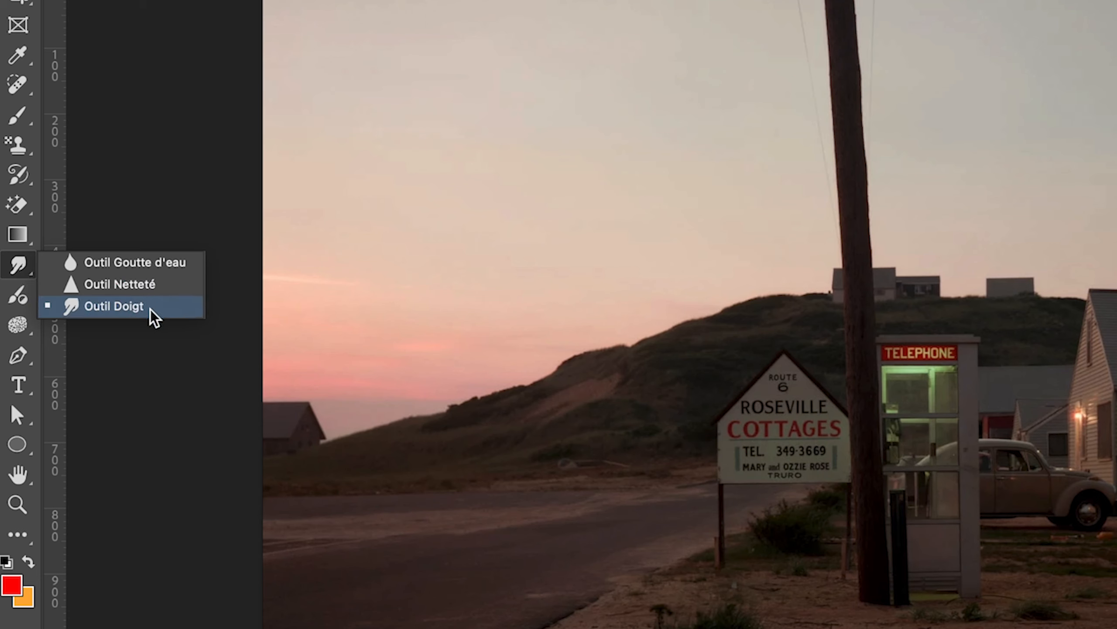
{"action": "left_click", "coordinate": [186, 263]}
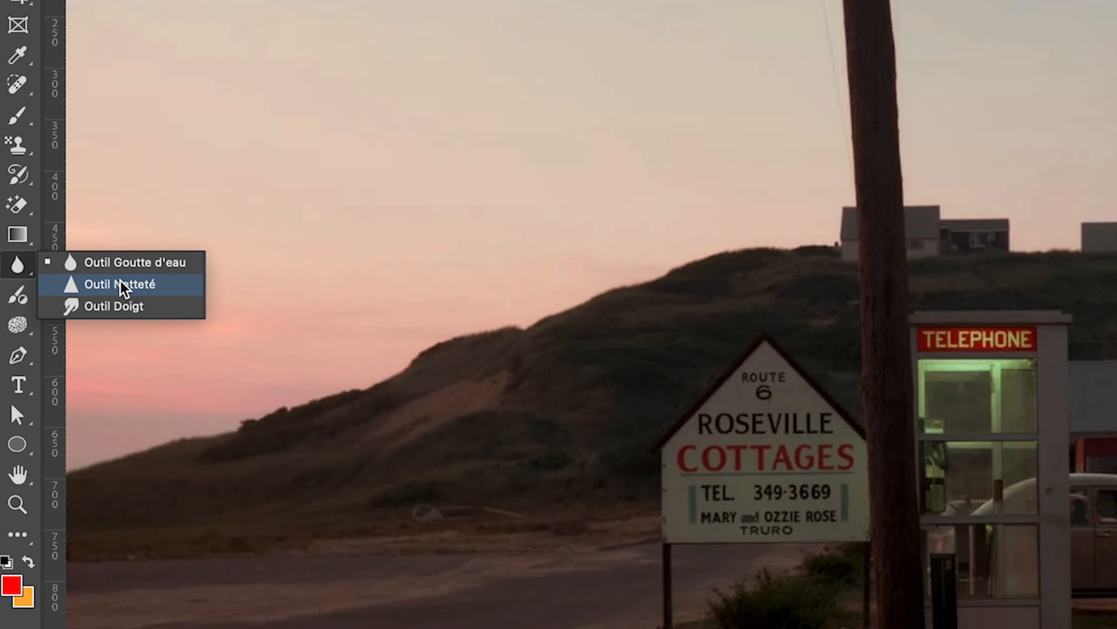
{"action": "left_click", "coordinate": [120, 285]}
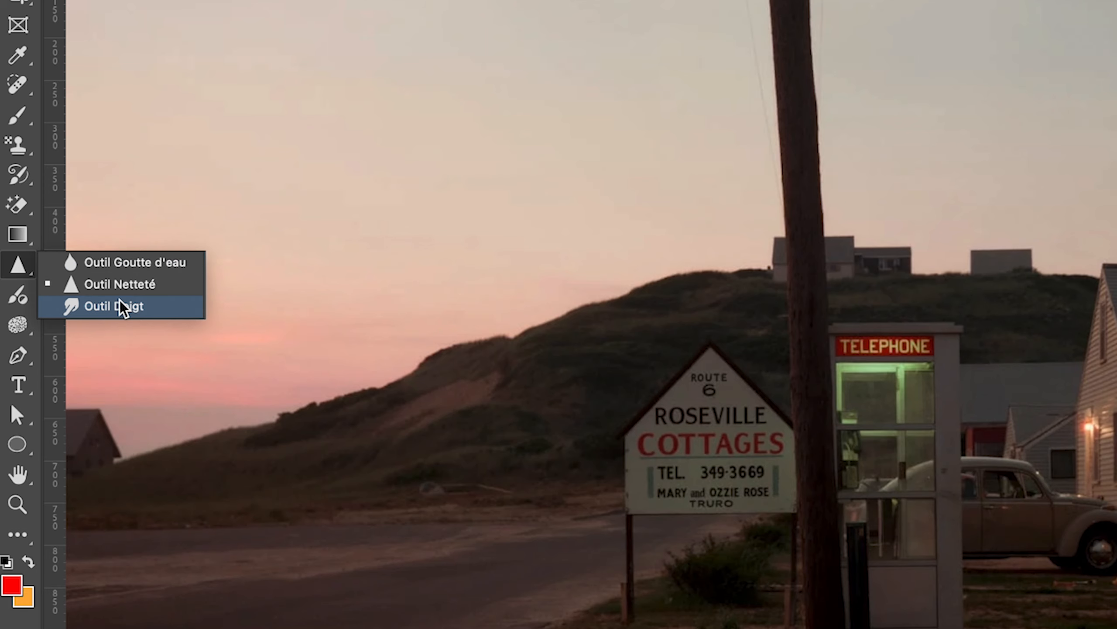
{"action": "left_click", "coordinate": [120, 307]}
{"action": "mouse_move", "coordinate": [572, 310]}
{"action": "left_mouse_down"}
{"action": "mouse_move", "coordinate": [591, 259]}
{"action": "mouse_move", "coordinate": [628, 227]}
{"action": "mouse_move", "coordinate": [670, 220]}
{"action": "mouse_move", "coordinate": [704, 176]}
{"action": "left_mouse_up"}
{"action": "mouse_move", "coordinate": [488, 299]}
{"action": "left_mouse_down"}
{"action": "mouse_move", "coordinate": [547, 230]}
{"action": "mouse_move", "coordinate": [598, 198]}
{"action": "left_mouse_up"}
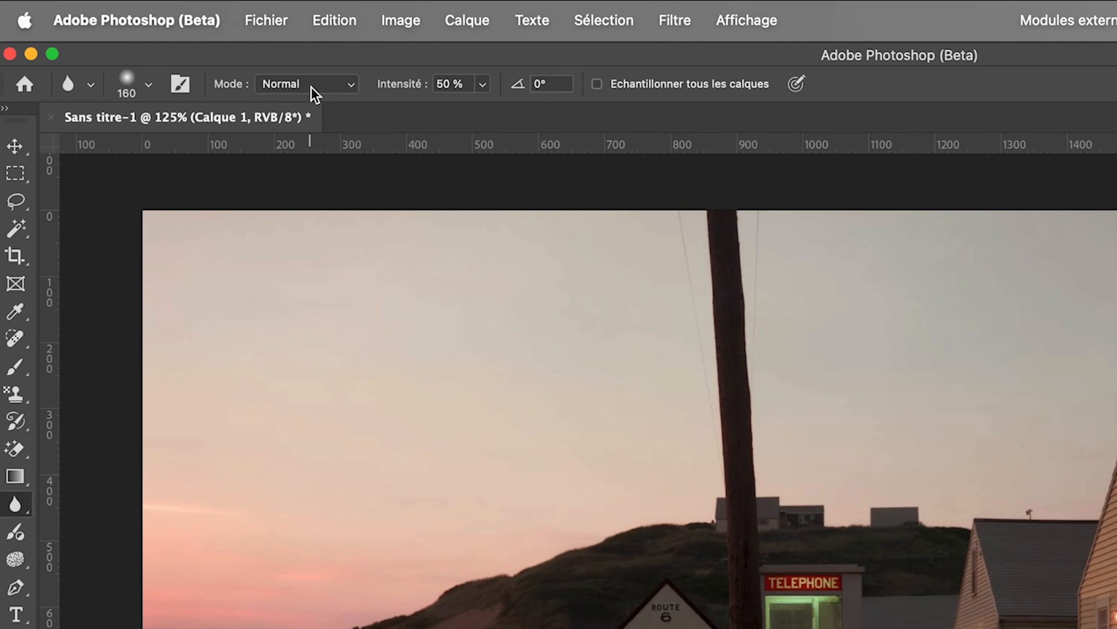
Step: View the Goutte d'eau tool's blending modes, keep Normal, and lower the tool's intensity
{"action": "left_click", "coordinate": [192, 51]}
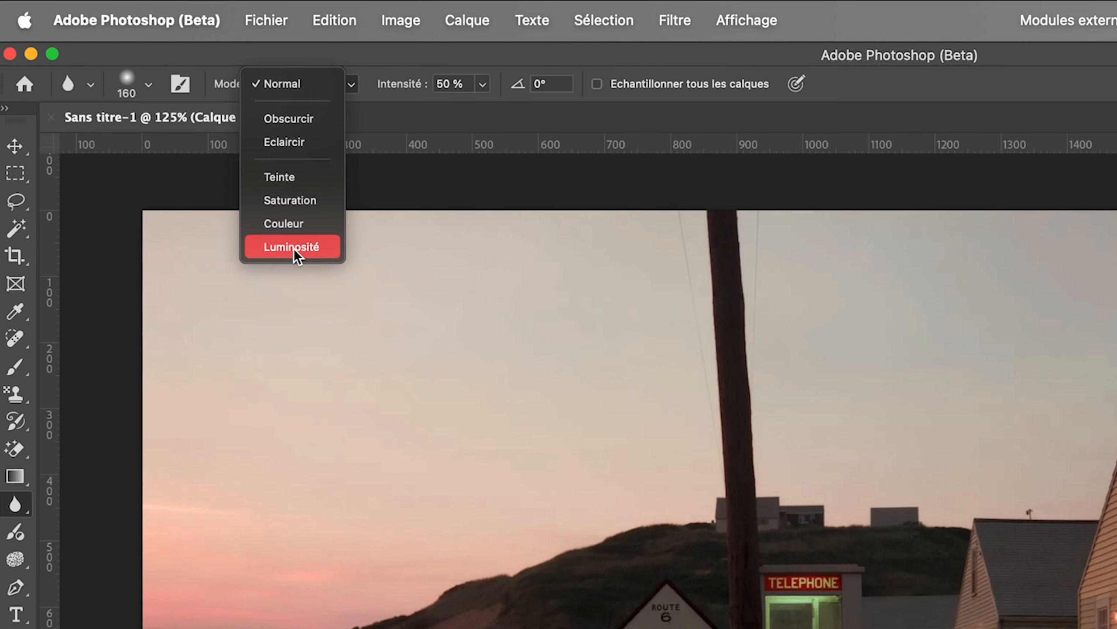
{"action": "left_click", "coordinate": [483, 84]}
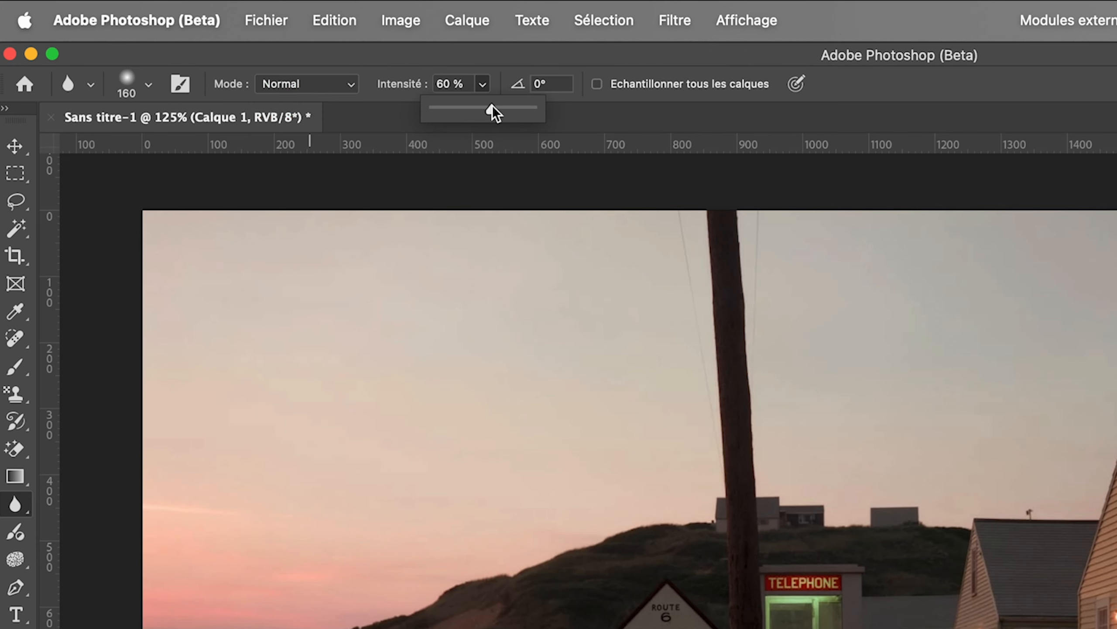
{"action": "mouse_move", "coordinate": [492, 105]}
{"action": "left_mouse_down"}
{"action": "mouse_move", "coordinate": [529, 108]}
{"action": "mouse_move", "coordinate": [436, 110]}
{"action": "left_mouse_up"}
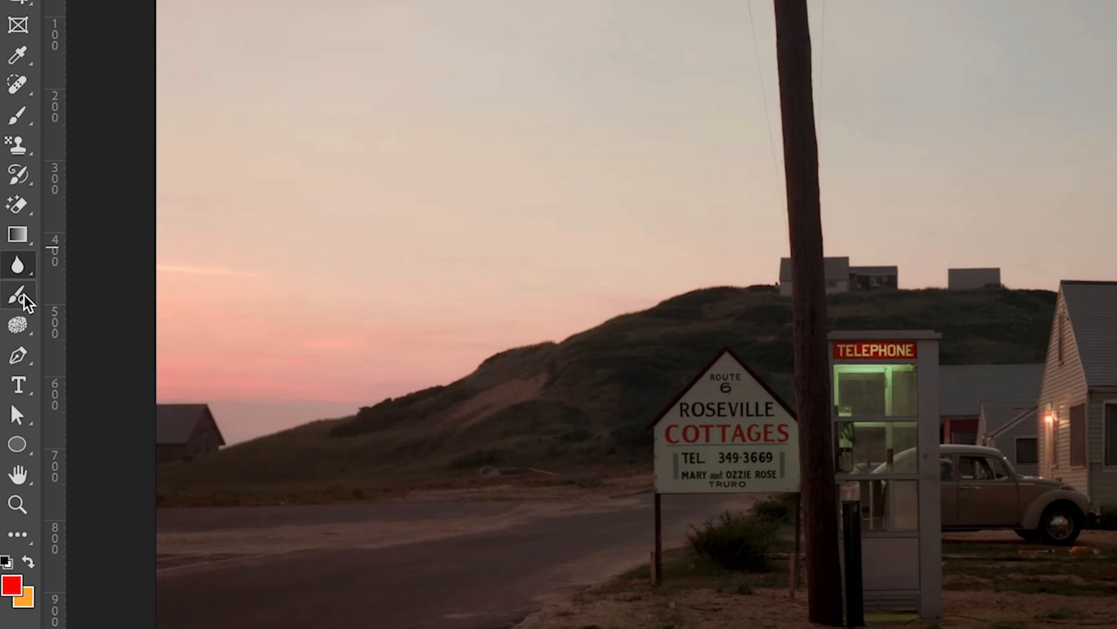
Step: Select the Adjustment Brush, view the adjustment layer types, and brush over the front of the large yellow house
{"action": "left_click", "coordinate": [22, 298]}
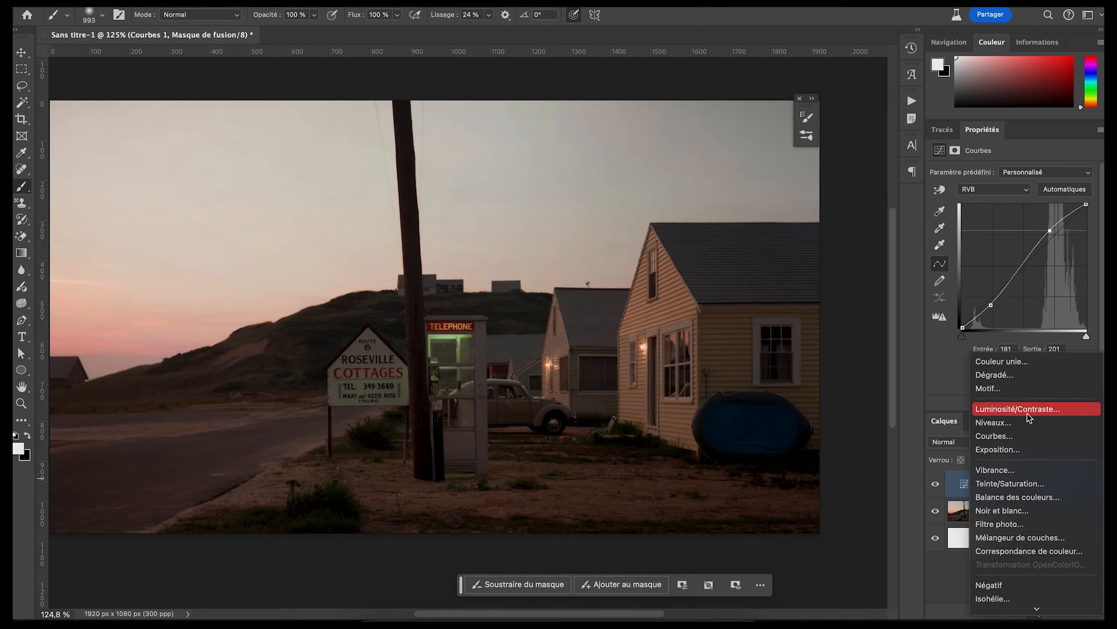
{"action": "left_click", "coordinate": [1009, 405]}
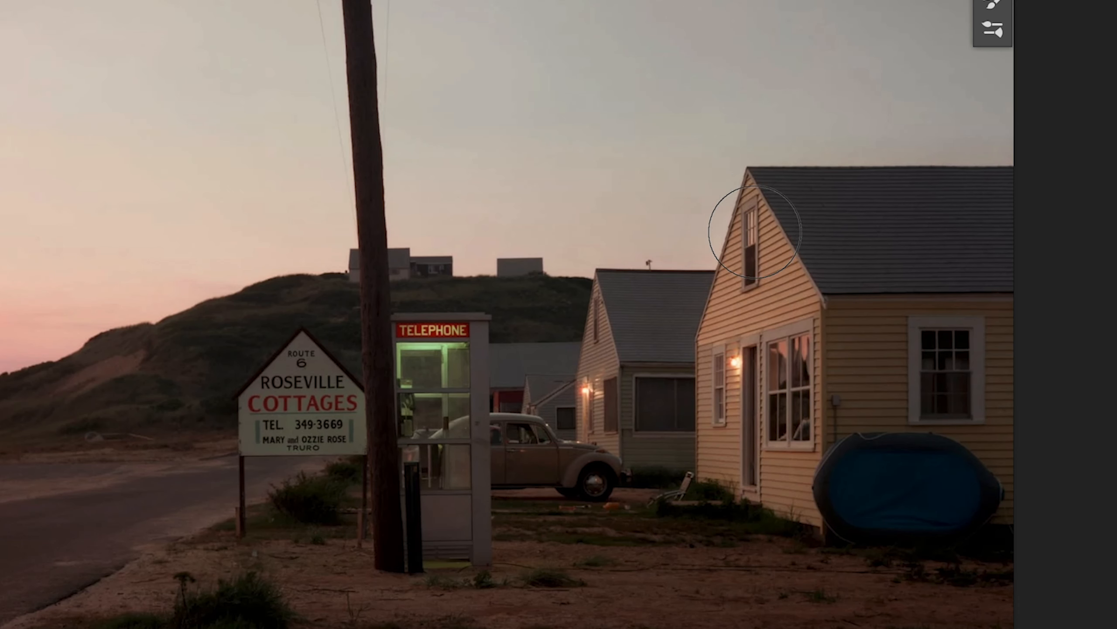
{"action": "left_click_drag", "start_coordinate": [756, 232], "coordinate": [747, 313]}
{"action": "left_click_drag", "start_coordinate": [743, 381], "coordinate": [749, 422]}
Step: Set the Adjustment Brush to Exposition with 29 % opacity and paint over the yellow house's gable front
{"action": "left_click", "coordinate": [150, 51]}
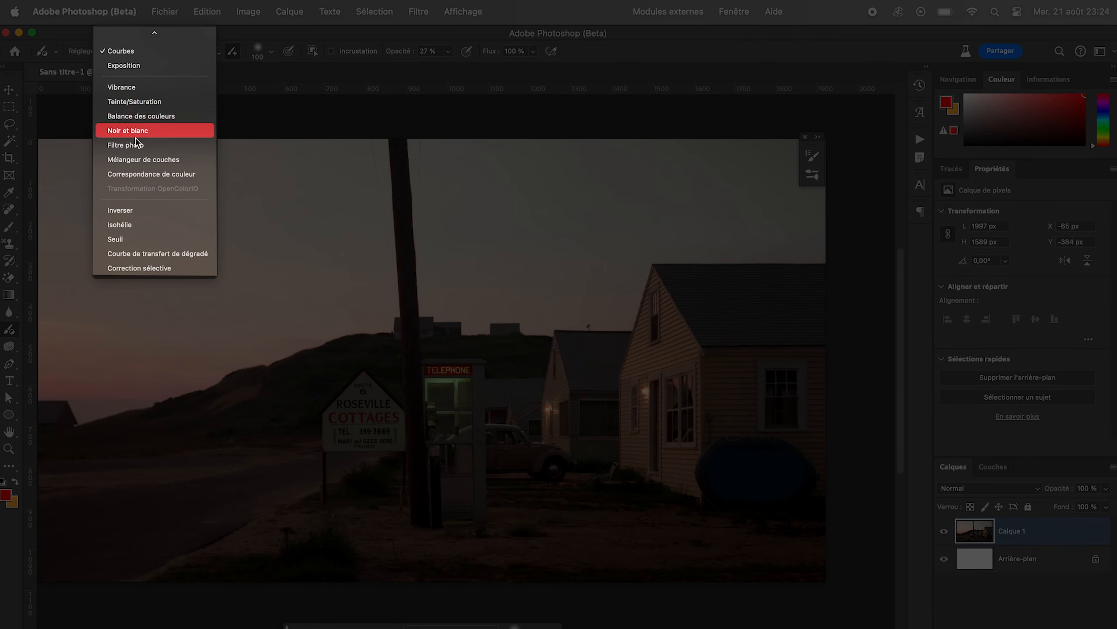
{"action": "left_click", "coordinate": [132, 65]}
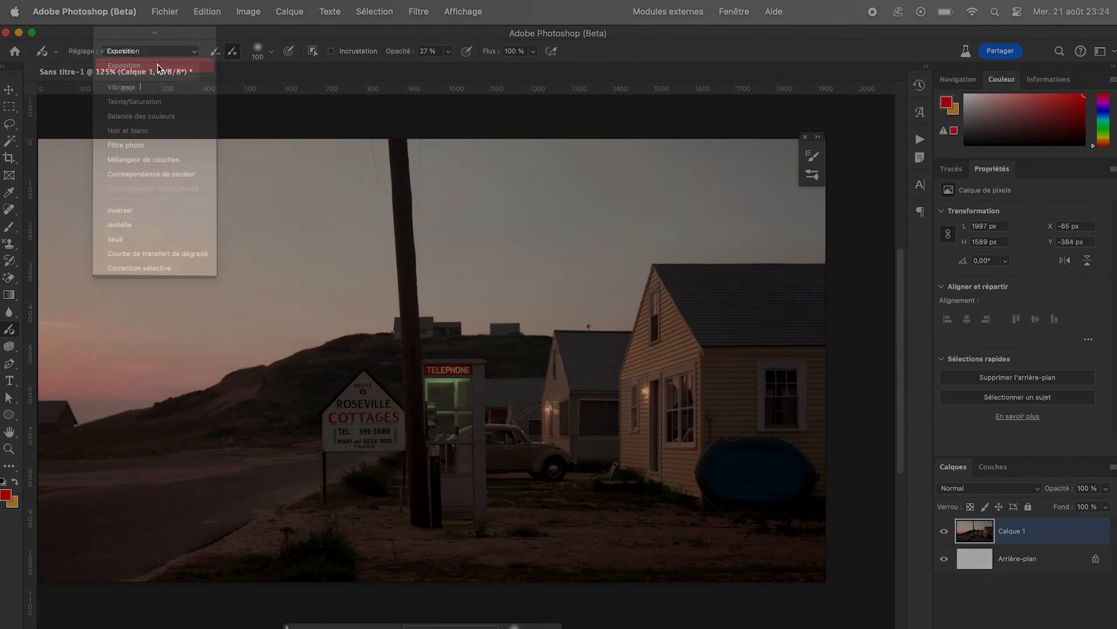
{"action": "left_click", "coordinate": [448, 51]}
{"action": "left_click_drag", "start_coordinate": [448, 66], "coordinate": [449, 68]}
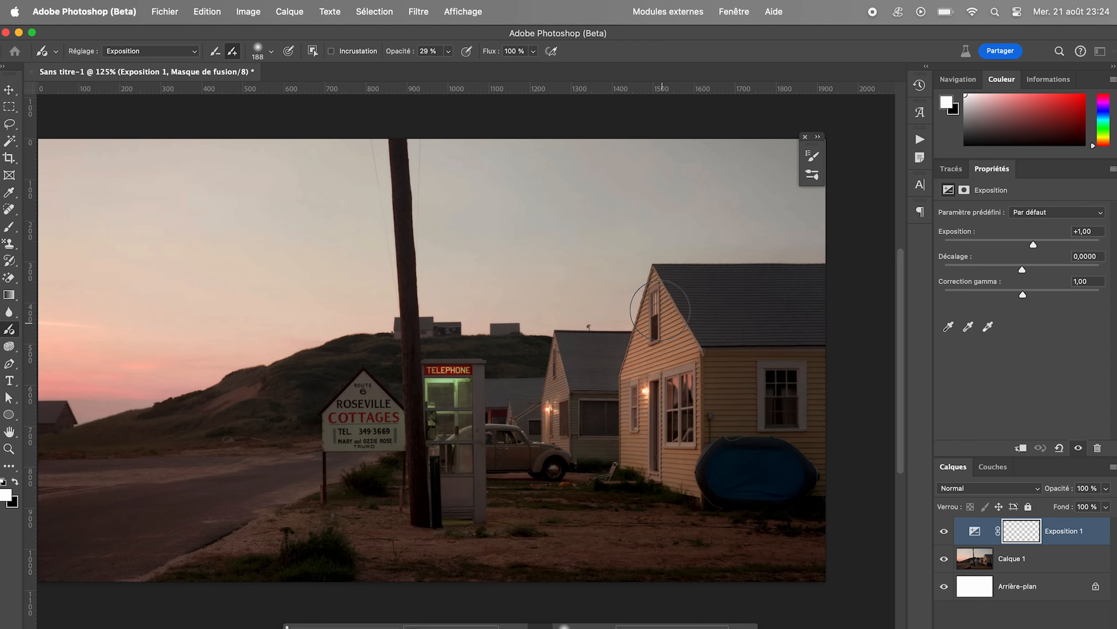
{"action": "left_click_drag", "start_coordinate": [660, 310], "coordinate": [657, 317]}
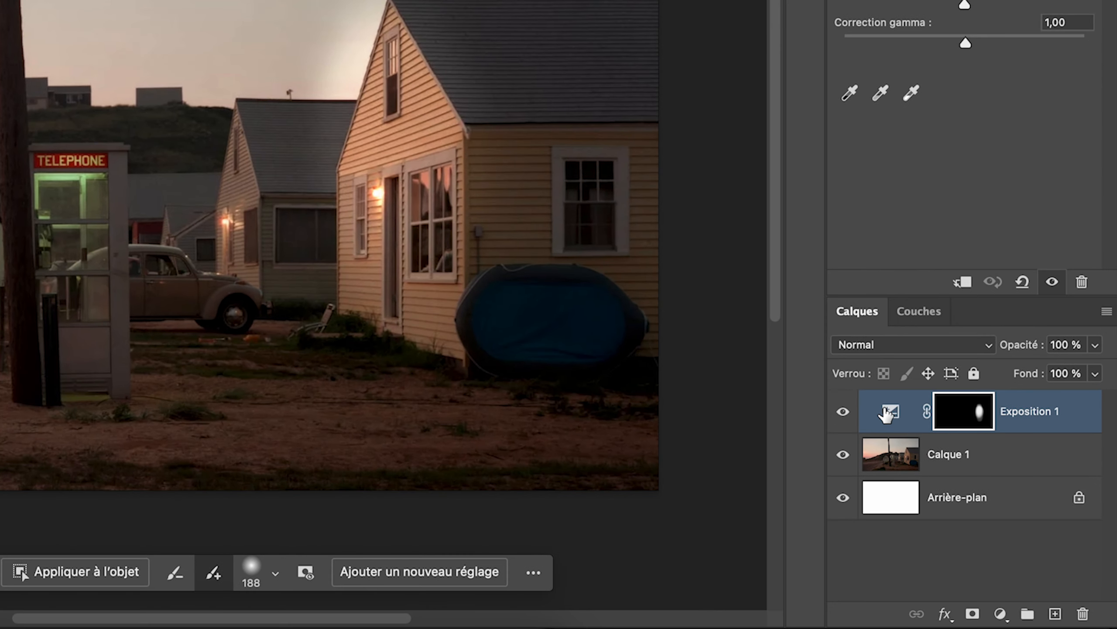
Step: Select the exposure layer's adjustment and mask thumbnails and slightly raise the layer's Exposition value
{"action": "left_click", "coordinate": [967, 537]}
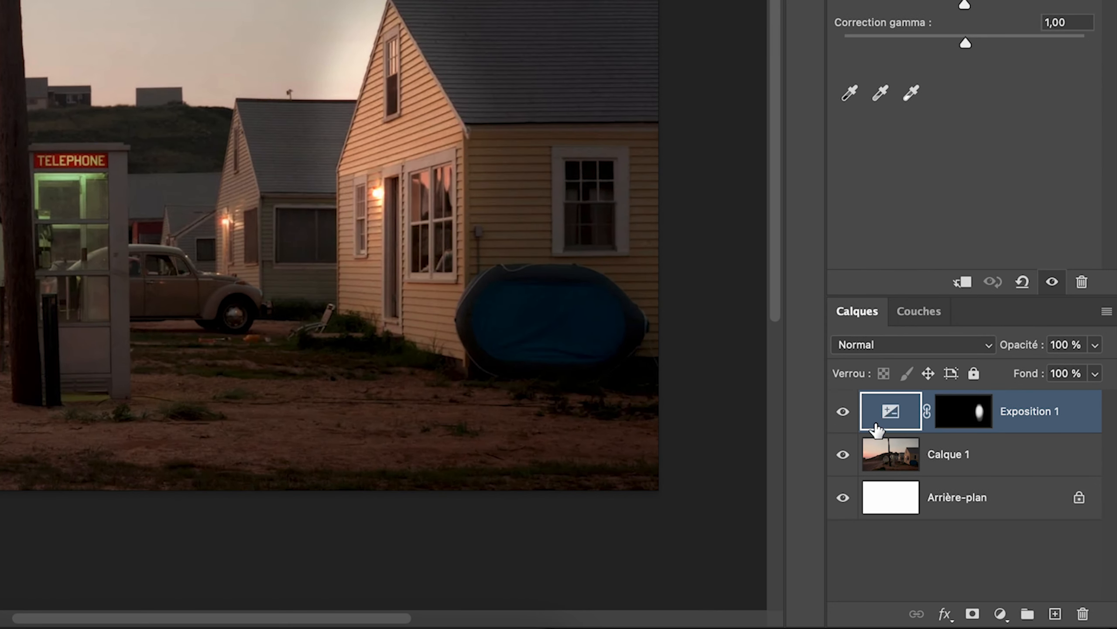
{"action": "left_click", "coordinate": [972, 418]}
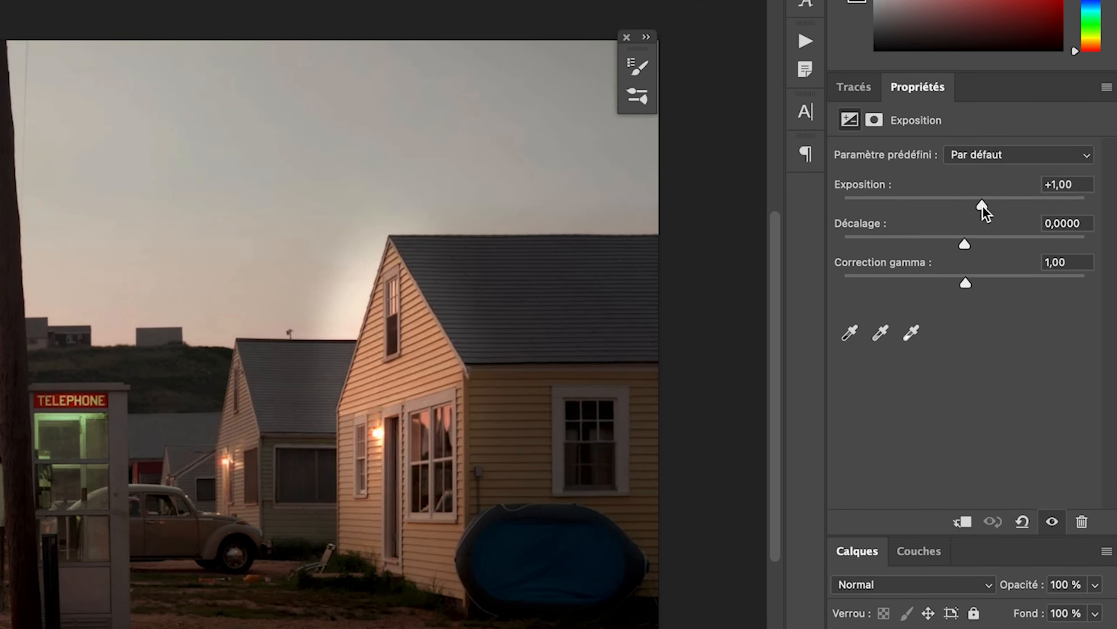
{"action": "left_click_drag", "start_coordinate": [983, 206], "coordinate": [991, 205]}
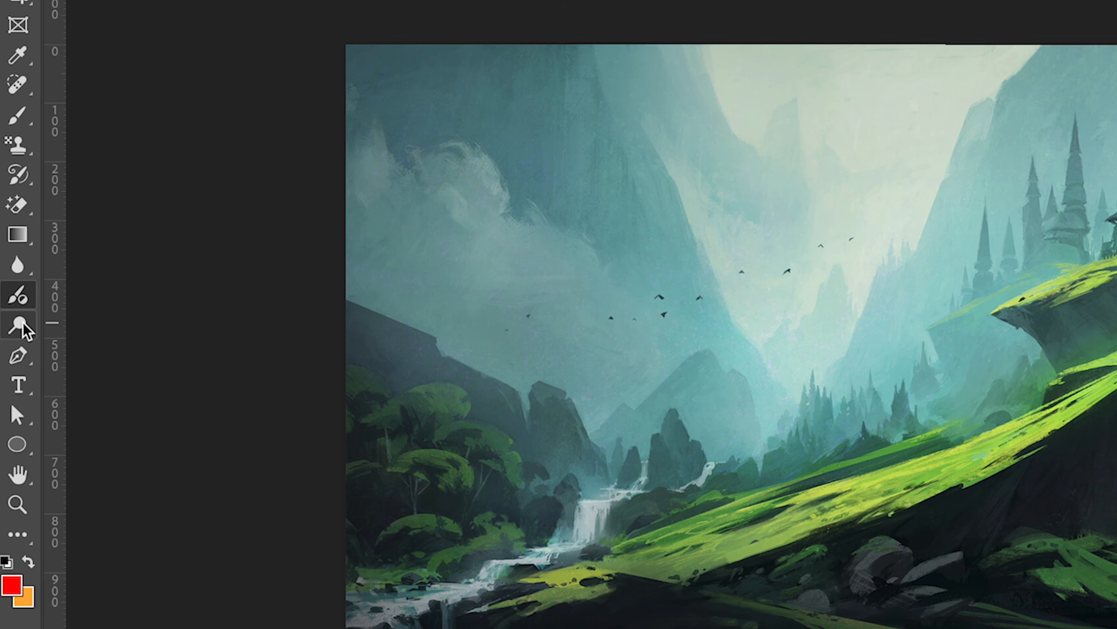
Step: Lighten the dark cliff with the Densité - tool in Tons foncés at 92 % exposure, and check its Densité + variant
{"action": "left_click", "coordinate": [21, 324]}
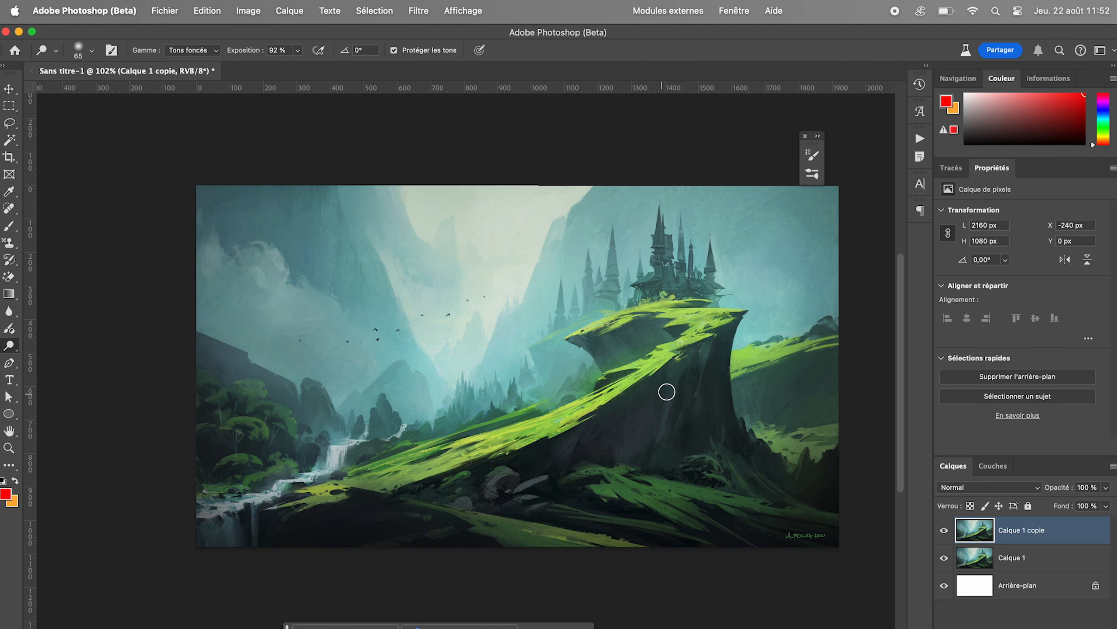
{"action": "left_click_drag", "start_coordinate": [667, 391], "coordinate": [685, 369]}
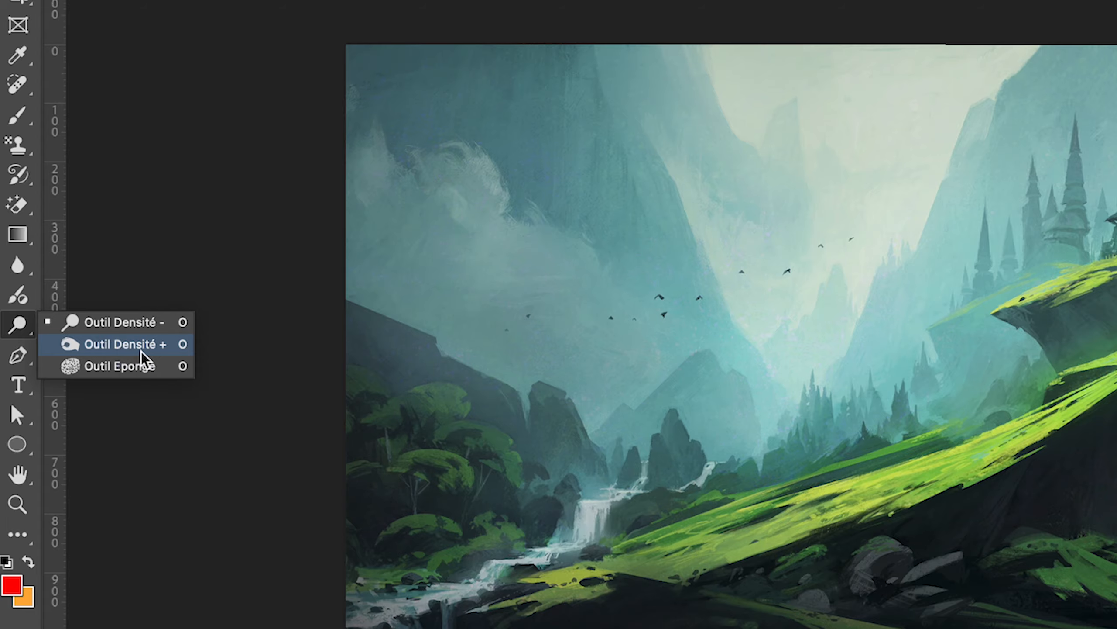
{"action": "left_click", "coordinate": [123, 345]}
Step: Dodge the sky, foreground and hillside at 43 % exposure using the Tons clairs, Tons foncés and Tons moyens ranges
{"action": "left_click", "coordinate": [207, 50]}
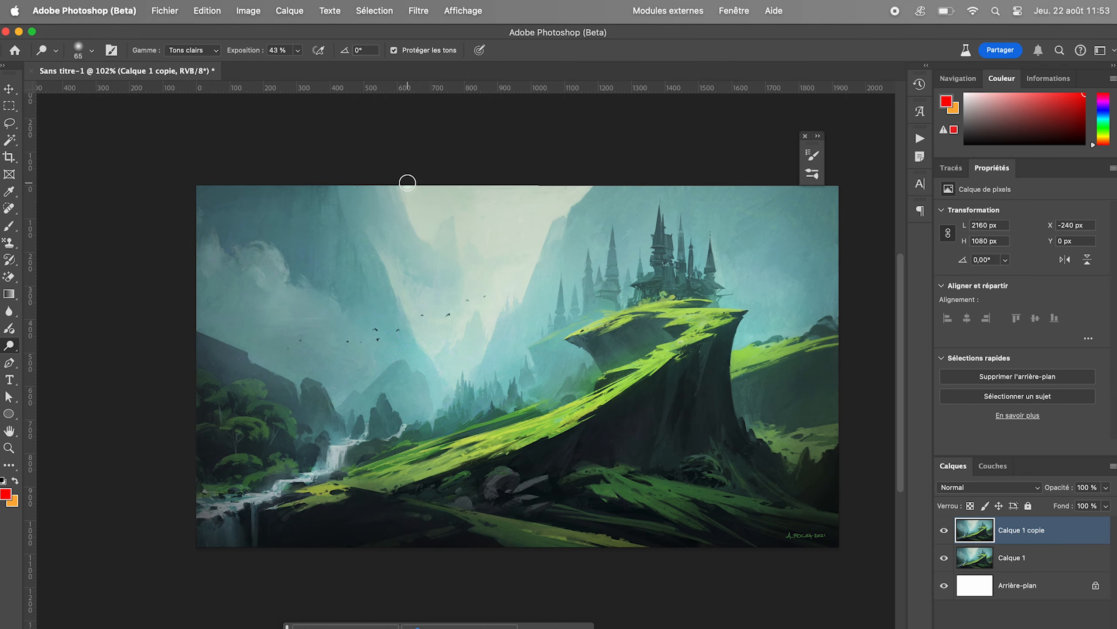
{"action": "left_click_drag", "start_coordinate": [430, 200], "coordinate": [515, 293]}
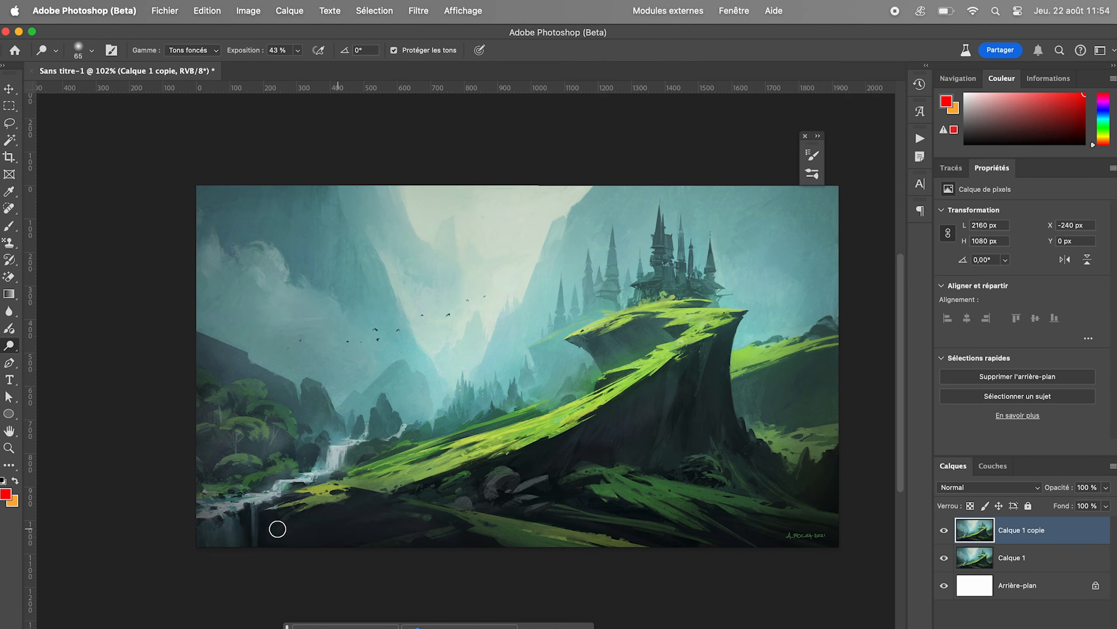
{"action": "left_click_drag", "start_coordinate": [290, 516], "coordinate": [354, 512]}
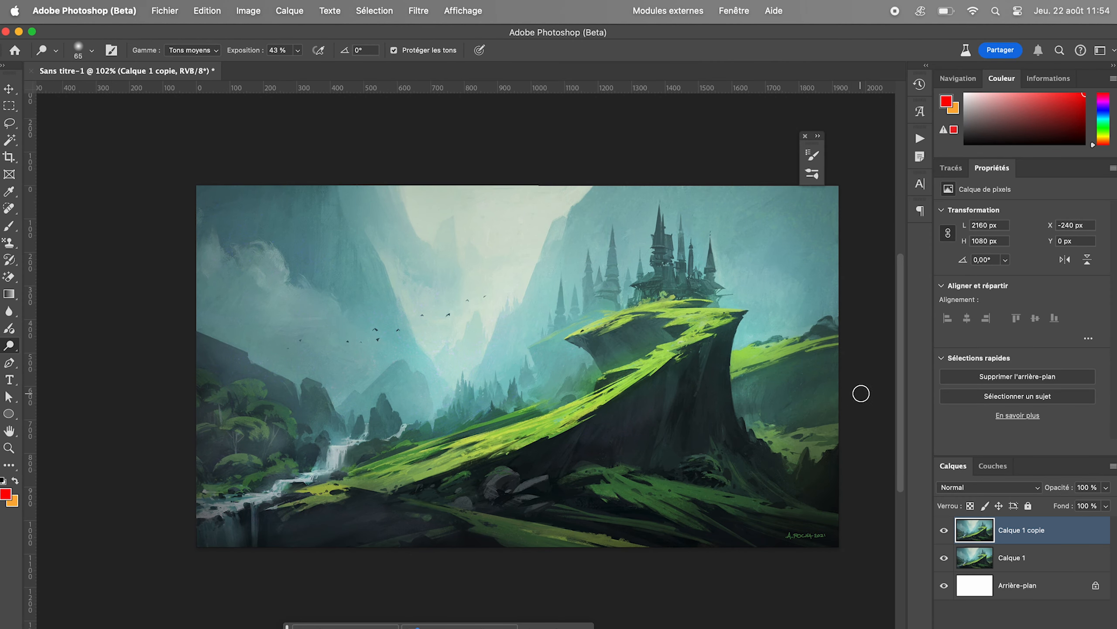
{"action": "left_click_drag", "start_coordinate": [860, 393], "coordinate": [712, 407]}
{"action": "left_click_drag", "start_coordinate": [830, 369], "coordinate": [840, 346]}
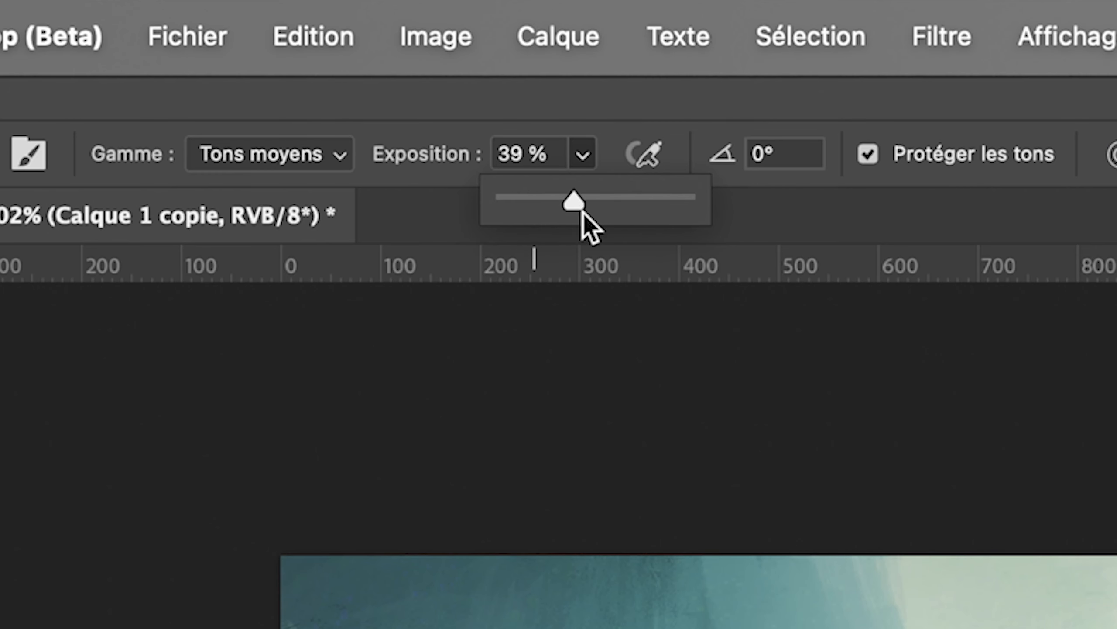
Step: Adjust the tool's exposure and brush across the dark rock face below the castle in Tons foncés at 92 %
{"action": "left_click_drag", "start_coordinate": [581, 211], "coordinate": [599, 229]}
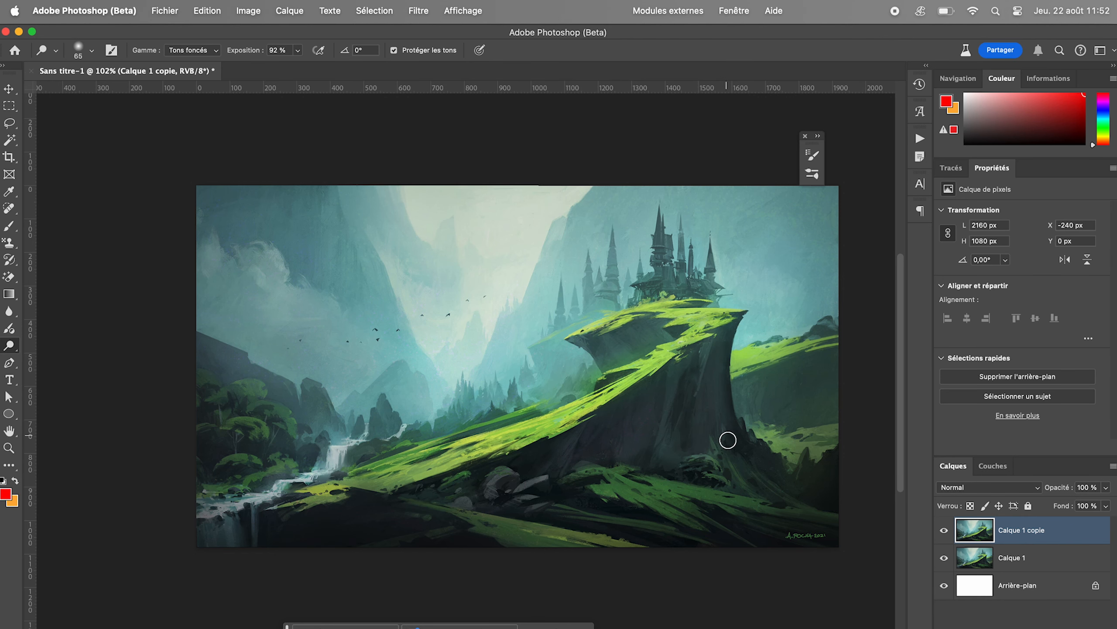
{"action": "left_click_drag", "start_coordinate": [644, 393], "coordinate": [587, 436]}
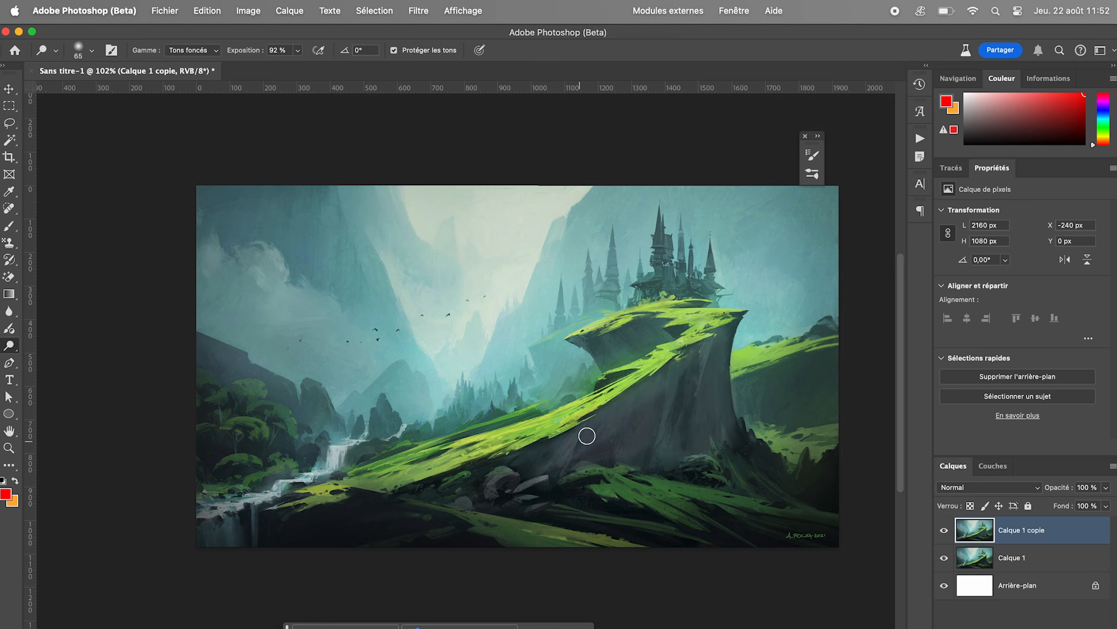
Step: Saturate the grassy hilltop with Outil Eponge in Saturation mode at 50 % flow, and desaturate the misty mountains in Désaturation mode
{"action": "right_click", "coordinate": [9, 345]}
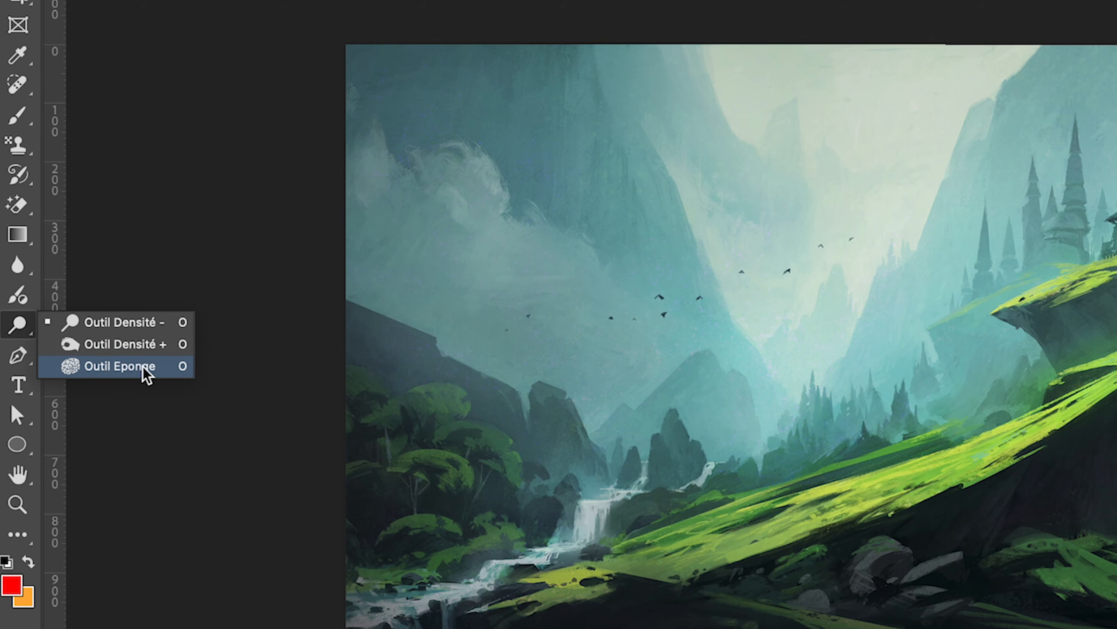
{"action": "left_click", "coordinate": [129, 371]}
{"action": "mouse_move", "coordinate": [1037, 433]}
{"action": "left_mouse_down"}
{"action": "mouse_move", "coordinate": [1111, 260]}
{"action": "mouse_move", "coordinate": [1116, 322]}
{"action": "left_mouse_up"}
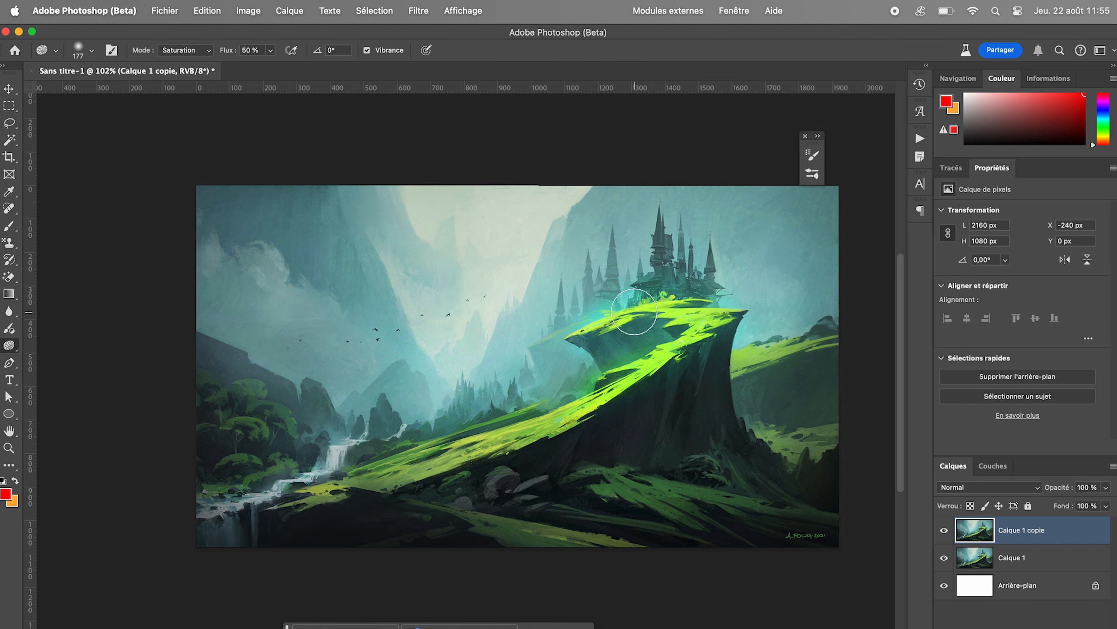
{"action": "mouse_move", "coordinate": [670, 344]}
{"action": "left_mouse_down"}
{"action": "mouse_move", "coordinate": [617, 323]}
{"action": "mouse_move", "coordinate": [670, 258]}
{"action": "mouse_move", "coordinate": [719, 321]}
{"action": "left_mouse_up"}
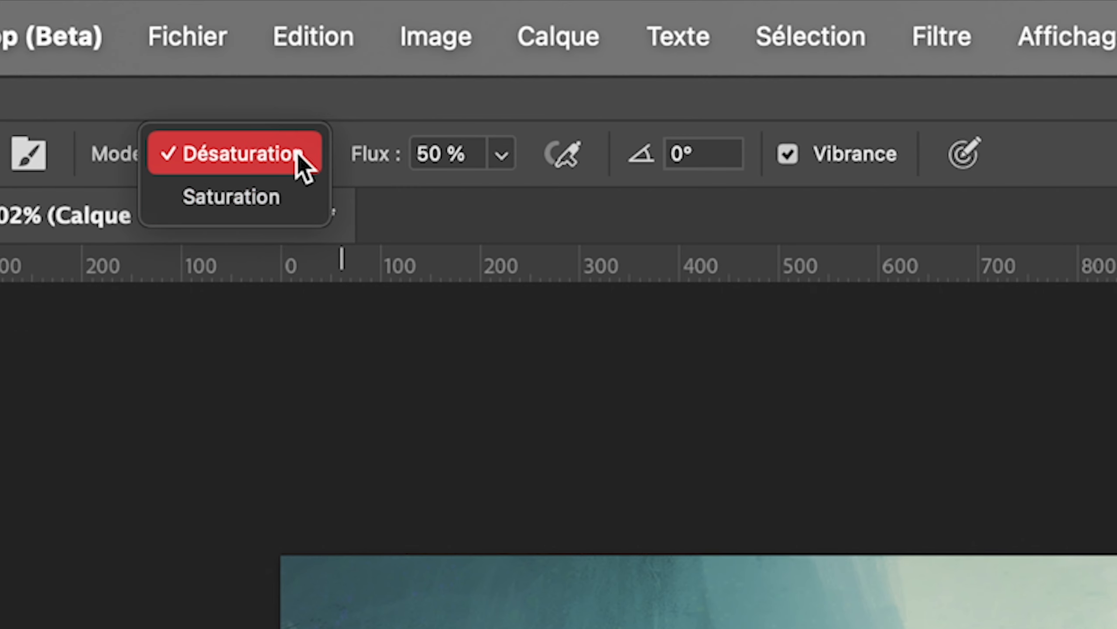
{"action": "left_click", "coordinate": [280, 166]}
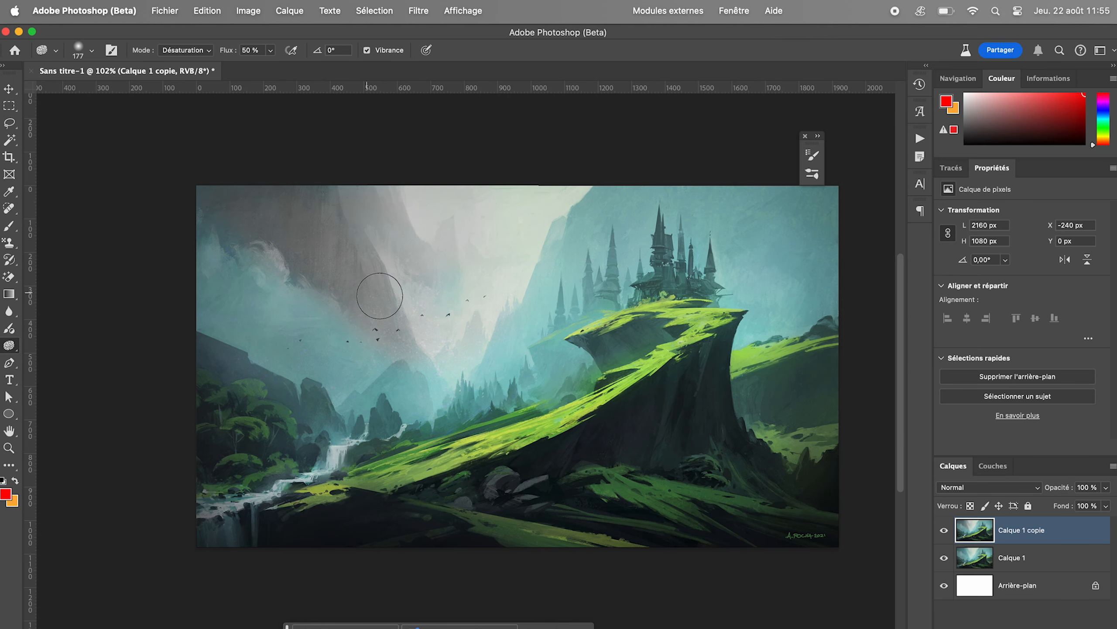
Step: Show the Pen tool variants, from Outil Plume to Outil Conversion de point
{"action": "right_click", "coordinate": [9, 346]}
{"action": "right_click", "coordinate": [9, 362]}
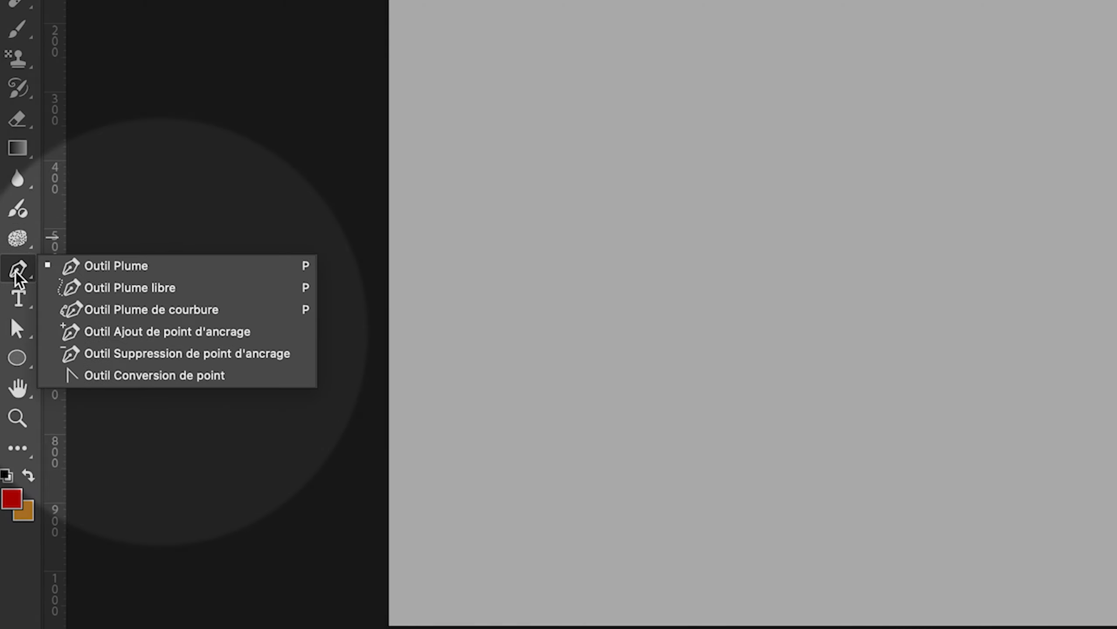
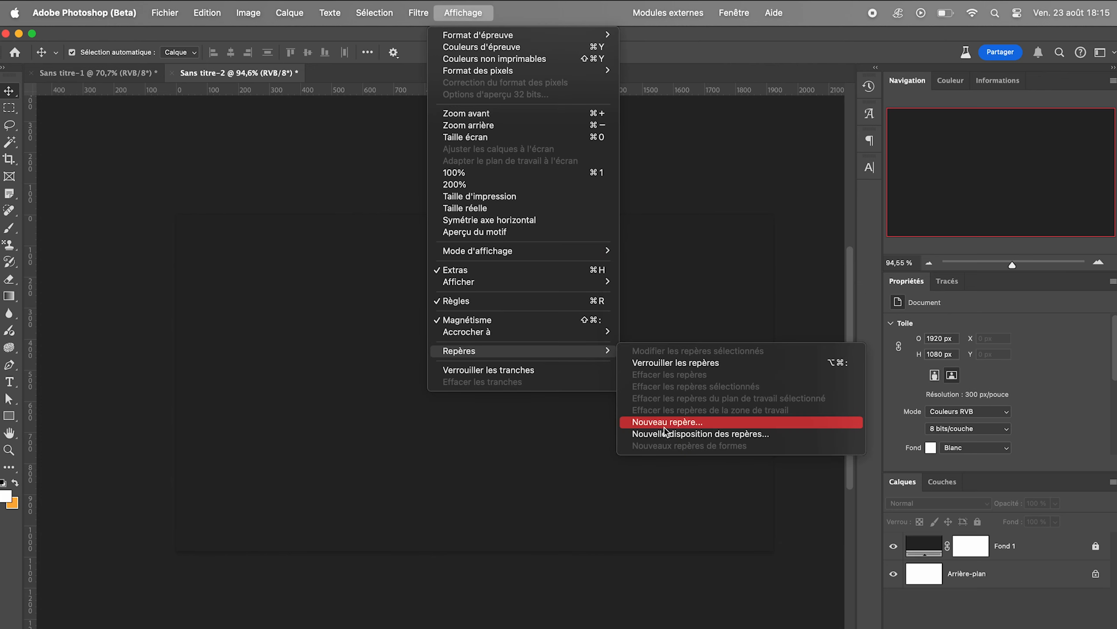
Step: Create a new guide layout with 11 columns, 5 rows, 20 px gutters and a 100 px top margin
{"action": "left_click", "coordinate": [660, 435]}
{"action": "left_click", "coordinate": [599, 364]}
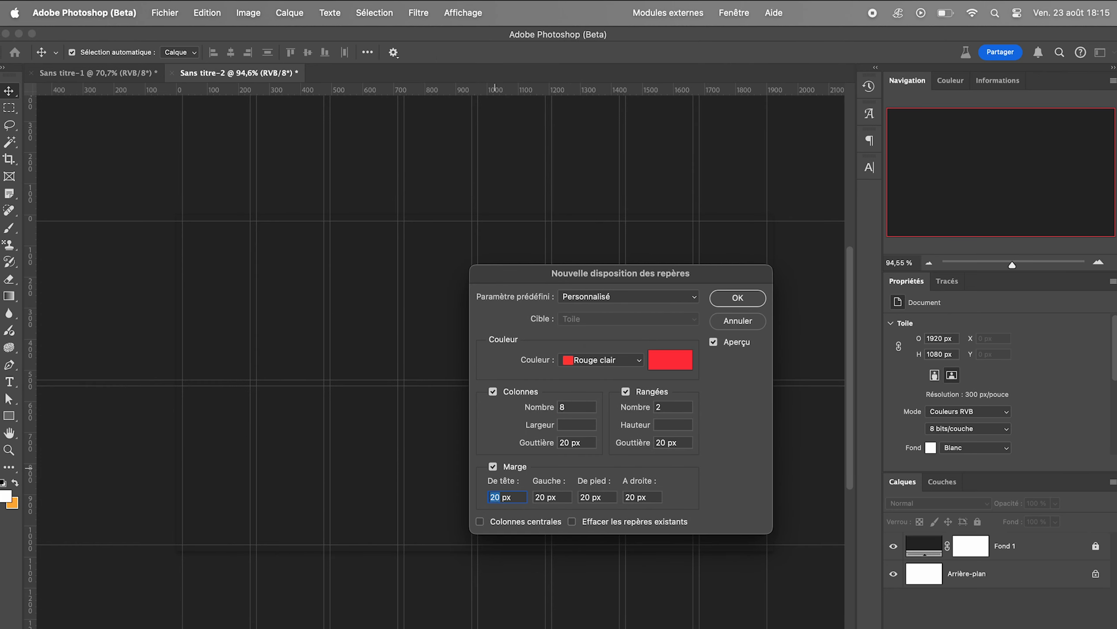
{"action": "type", "text": "100"}
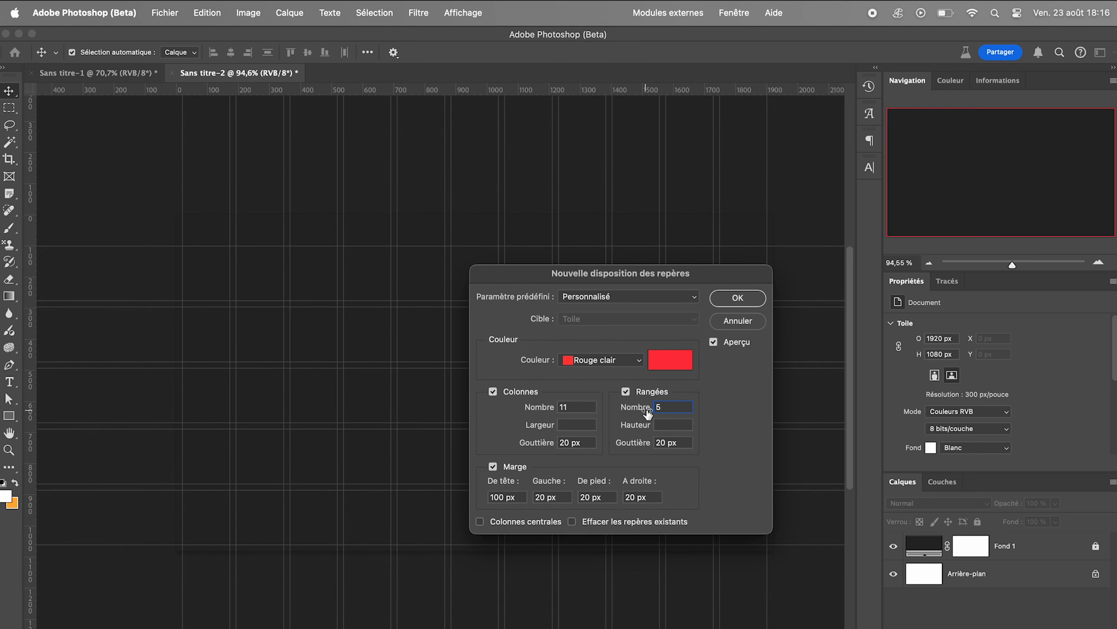
{"action": "left_click", "coordinate": [716, 301]}
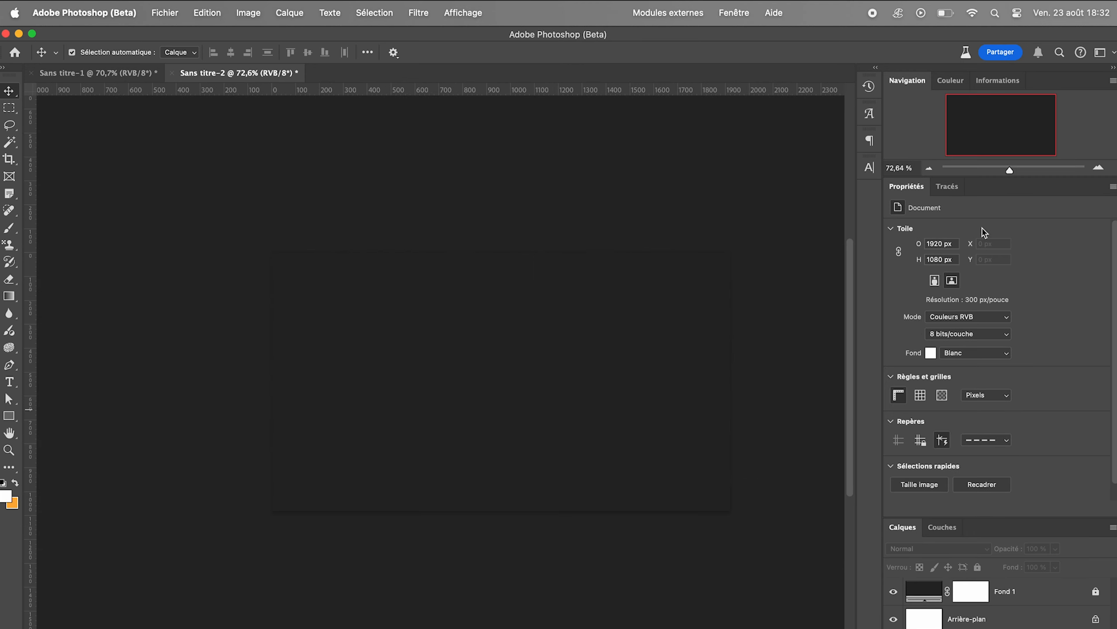
Step: Show and hide the document grid, and open the transparency grid settings
{"action": "left_click", "coordinate": [920, 396]}
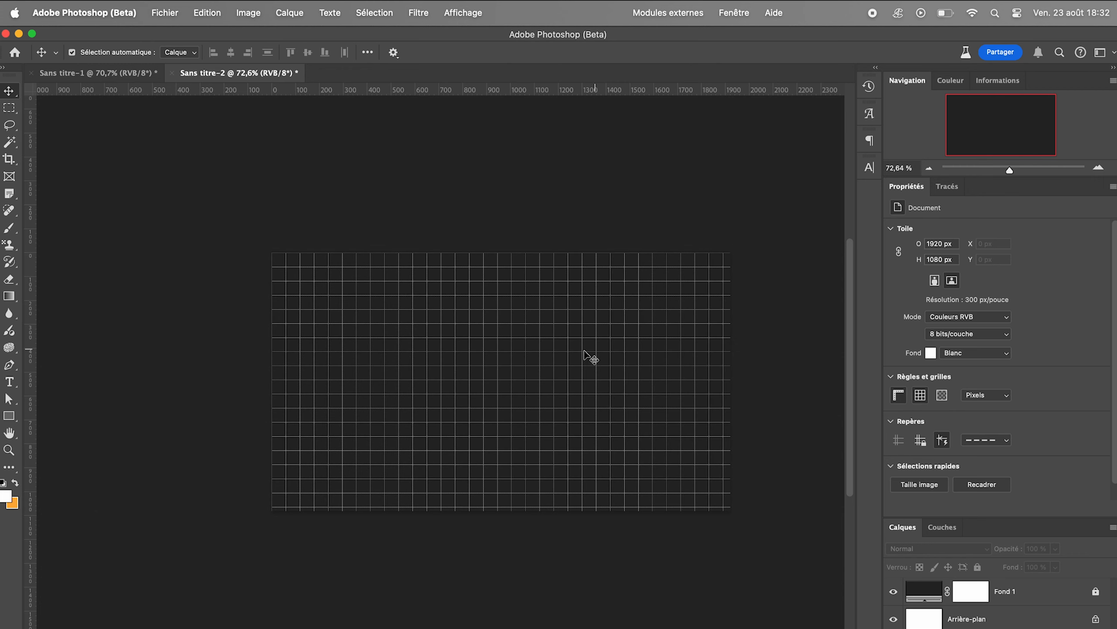
{"action": "left_click", "coordinate": [922, 399]}
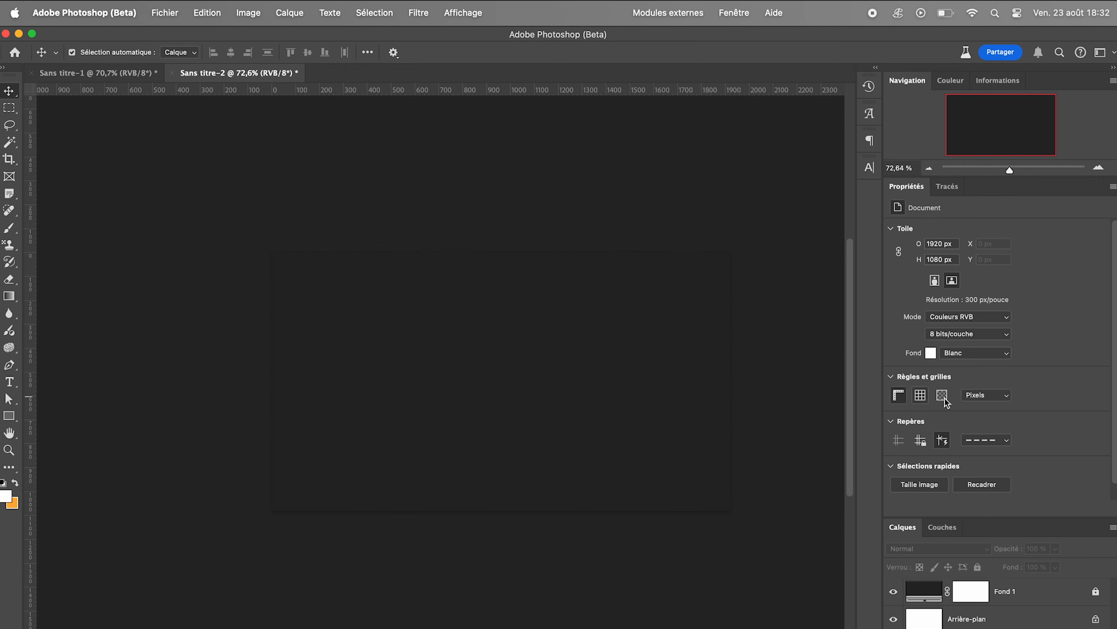
{"action": "left_click", "coordinate": [945, 398]}
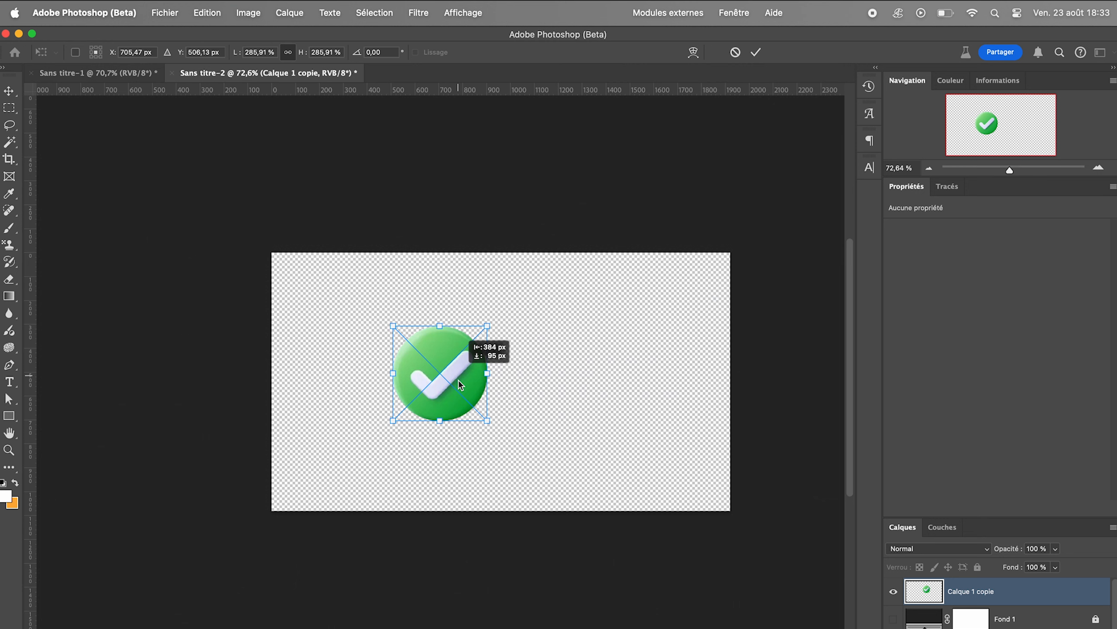
Step: Move the green check mark to about X 912.59 px, Y 568.32 px and delete its layer
{"action": "left_click_drag", "start_coordinate": [458, 380], "coordinate": [507, 379]}
{"action": "key", "text": "Return"}
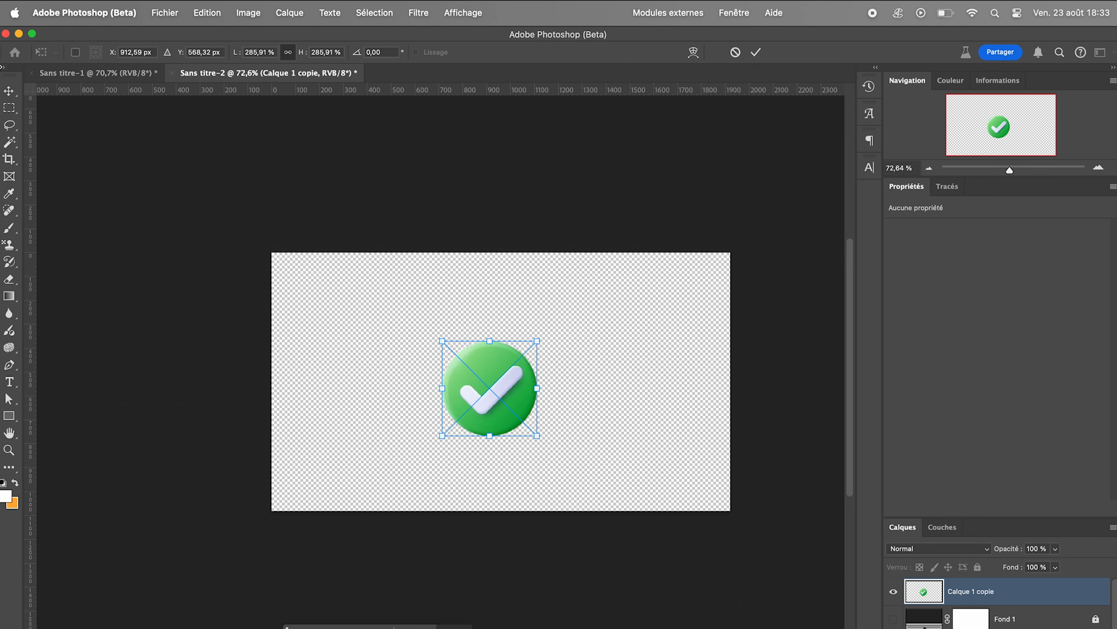
{"action": "key", "text": "Delete"}
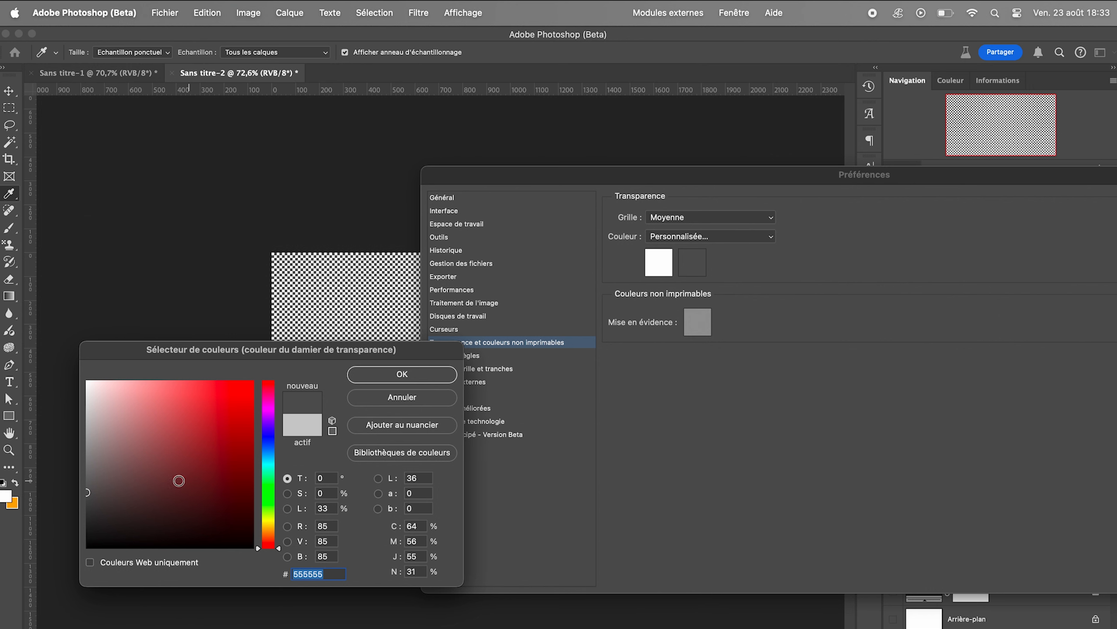
Step: Try black and a fully saturated red as a custom colour for the transparency checkerboard
{"action": "left_click_drag", "start_coordinate": [178, 481], "coordinate": [87, 546]}
{"action": "left_click_drag", "start_coordinate": [237, 397], "coordinate": [253, 380]}
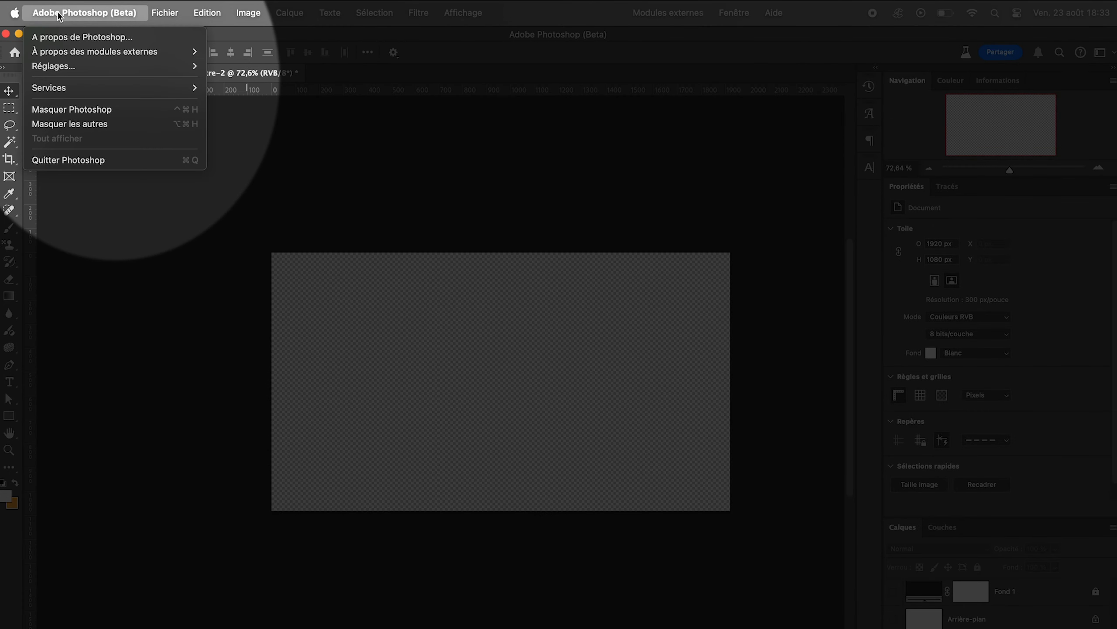
Step: Open the general preferences and try the darkest, medium-dark and light grey interface colour themes
{"action": "mouse_move", "coordinate": [77, 72]}
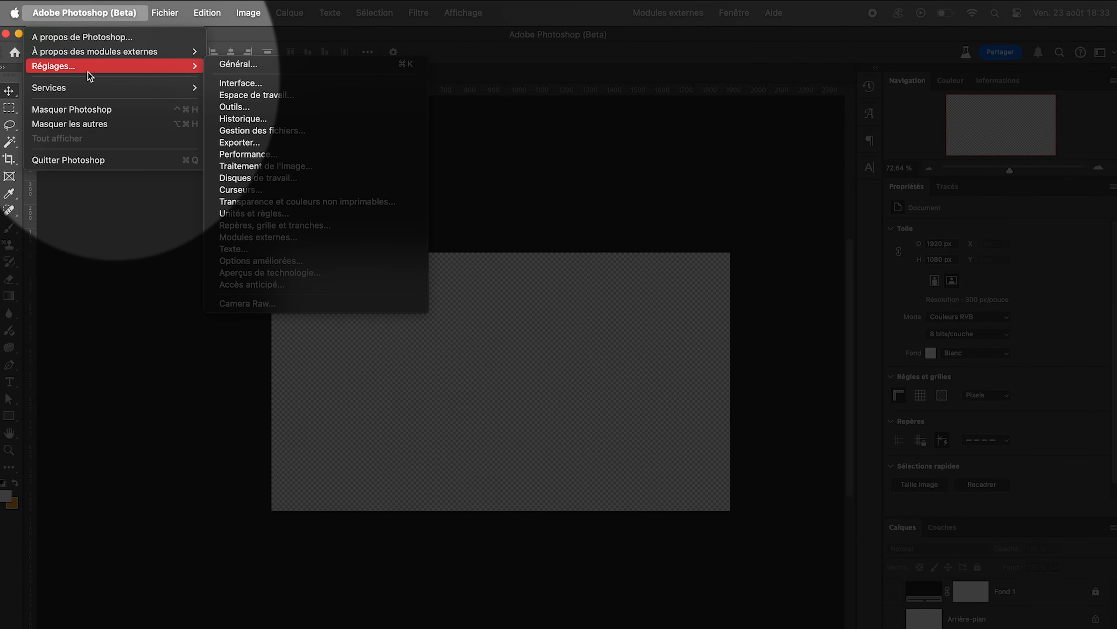
{"action": "left_click", "coordinate": [237, 64]}
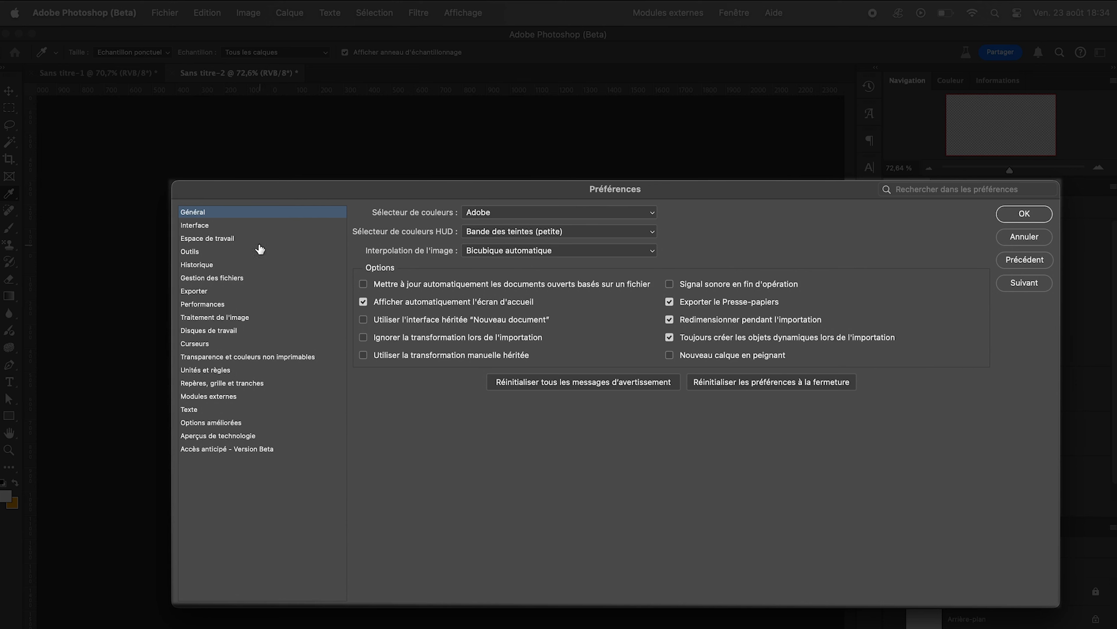
{"action": "left_click", "coordinate": [256, 225]}
{"action": "left_click", "coordinate": [451, 234]}
{"action": "left_click", "coordinate": [474, 233]}
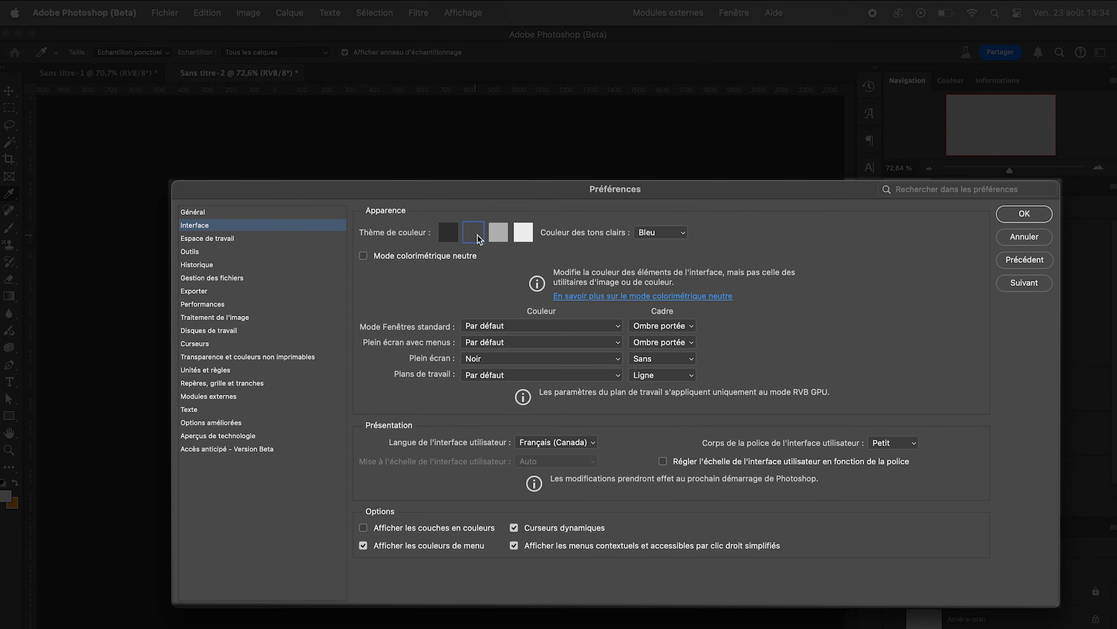
{"action": "left_click", "coordinate": [505, 238]}
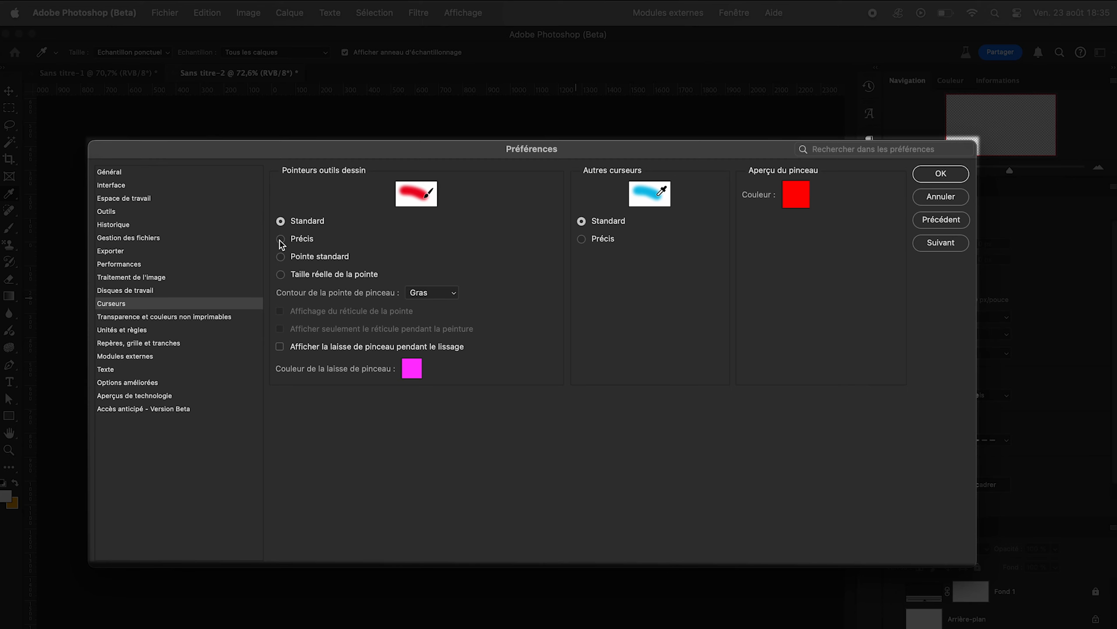
Step: Try the Précis painting cursor in the cursor preferences and switch it to Pointe standard
{"action": "left_click", "coordinate": [281, 238]}
{"action": "left_click", "coordinate": [280, 257]}
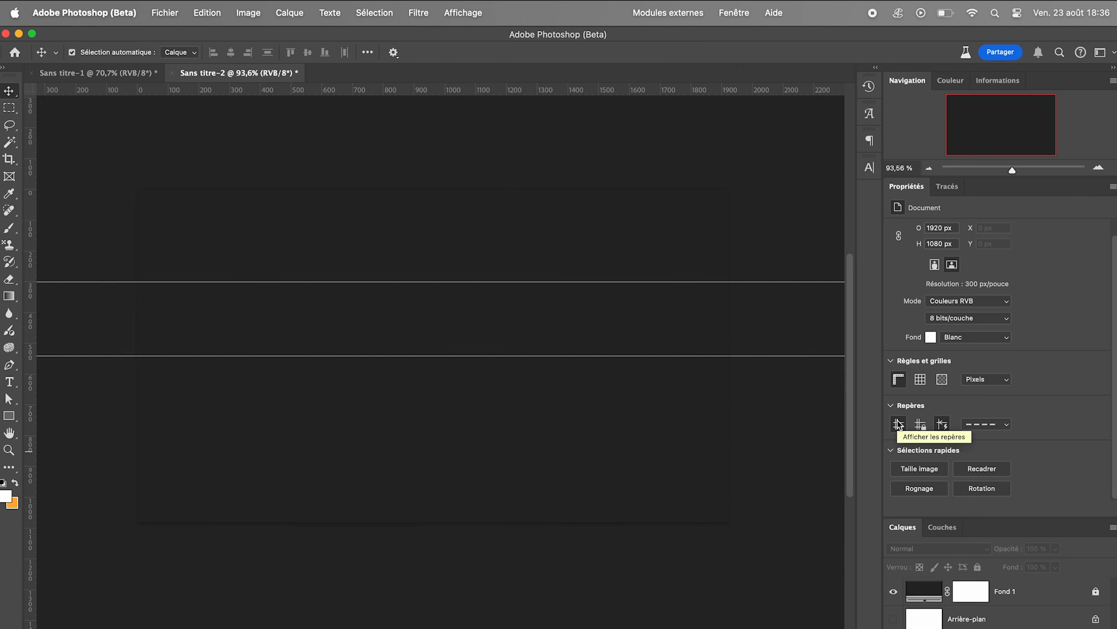
Step: Toggle the visibility of the two horizontal guides off and on several times
{"action": "left_click", "coordinate": [899, 424]}
{"action": "left_click", "coordinate": [899, 429]}
{"action": "left_click", "coordinate": [899, 426]}
{"action": "left_click", "coordinate": [898, 426]}
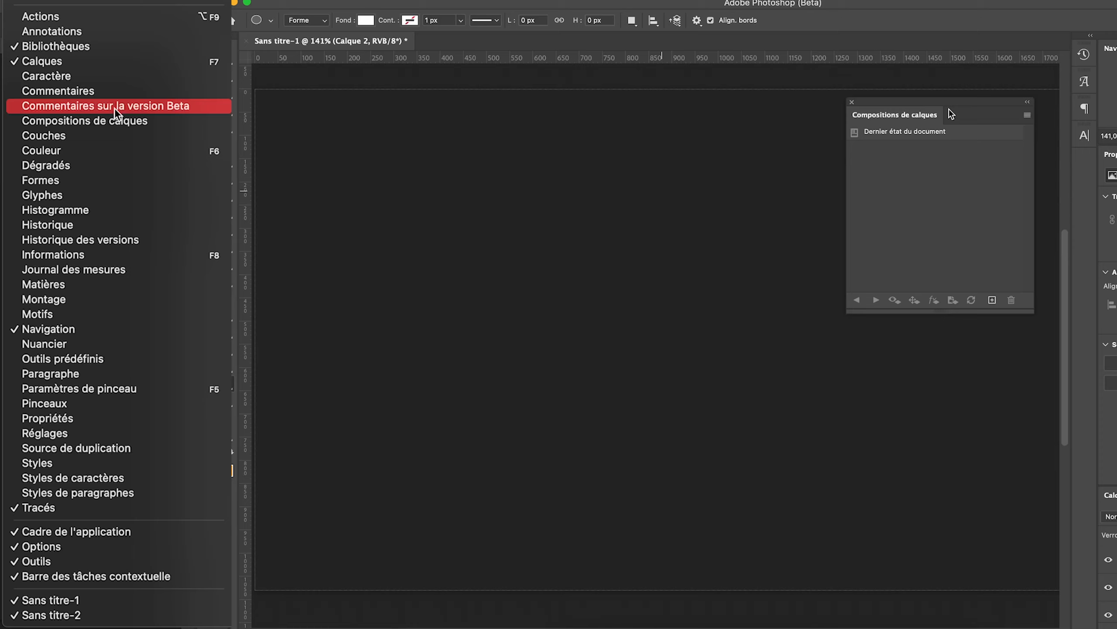
Step: Move the layer compositions panel over the canvas and switch the shapes between Compo 2 and Compo 1
{"action": "left_click_drag", "start_coordinate": [950, 109], "coordinate": [676, 211]}
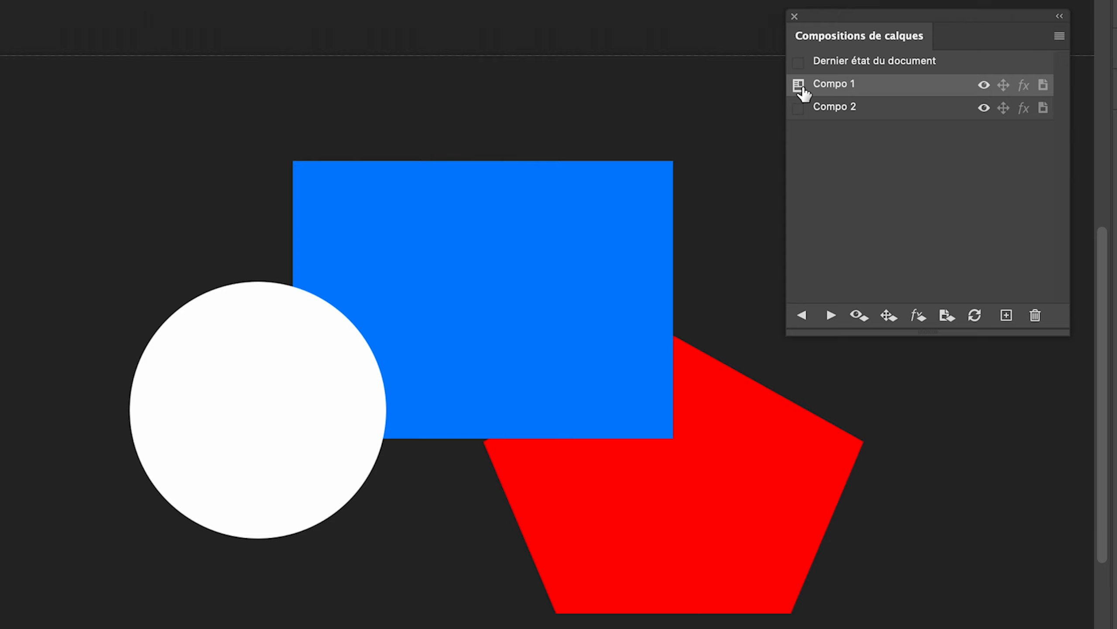
{"action": "left_click", "coordinate": [799, 108]}
{"action": "left_click", "coordinate": [798, 85]}
{"action": "left_click", "coordinate": [922, 237]}
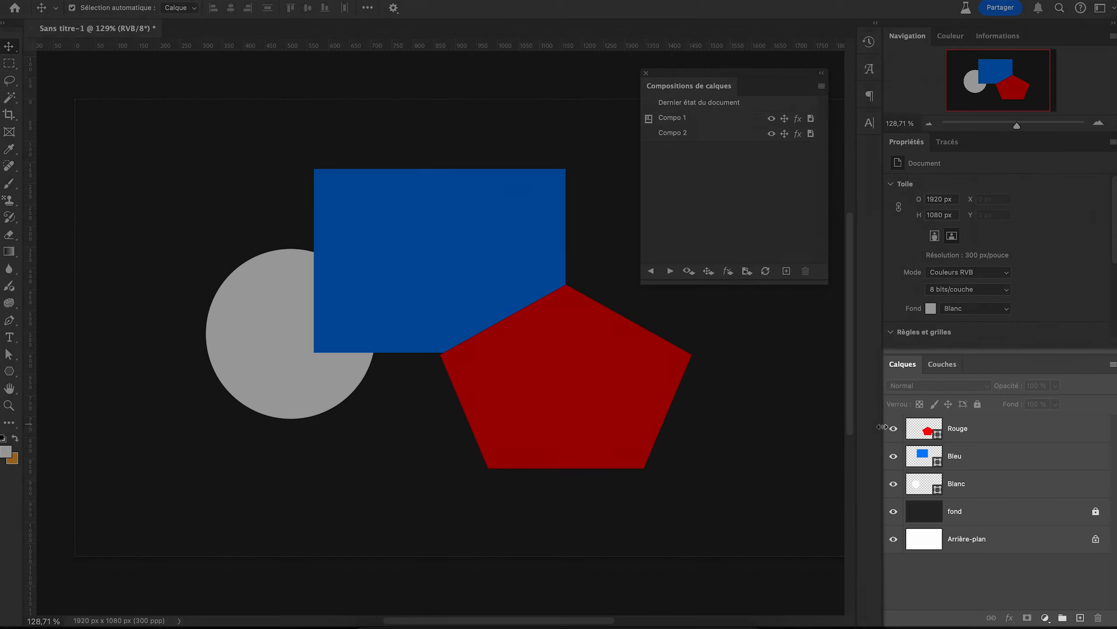
Step: Select the layers from Rouge through fond, group them and duplicate the group
{"action": "left_click", "coordinate": [953, 432]}
{"action": "left_click", "coordinate": [975, 507], "text": "shift"}
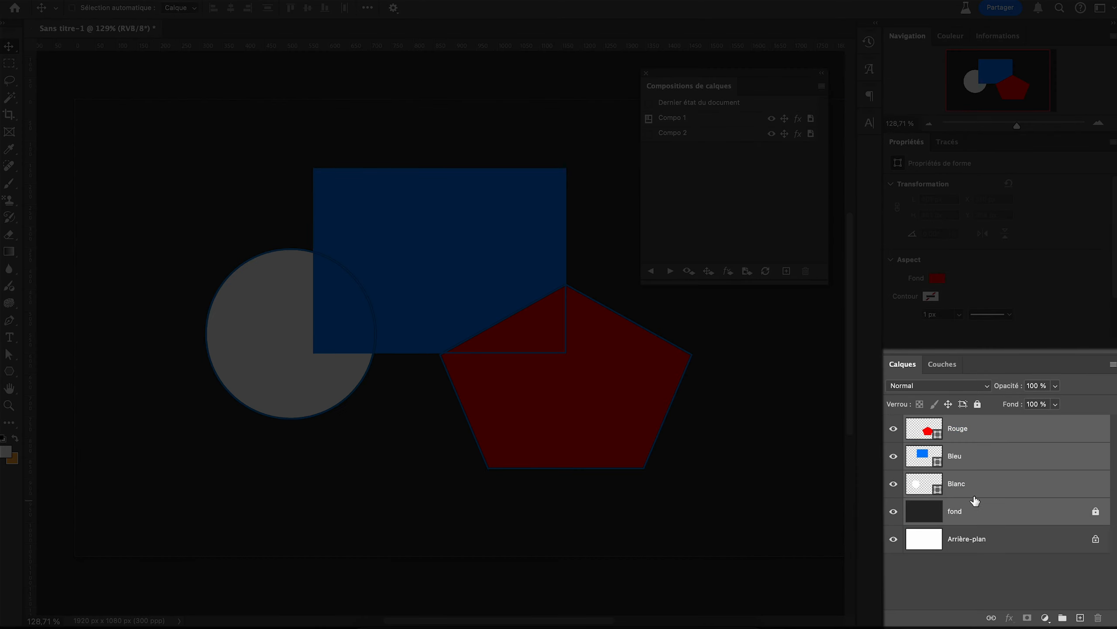
{"action": "key", "text": "ctrl+g"}
{"action": "key", "text": "ctrl+j"}
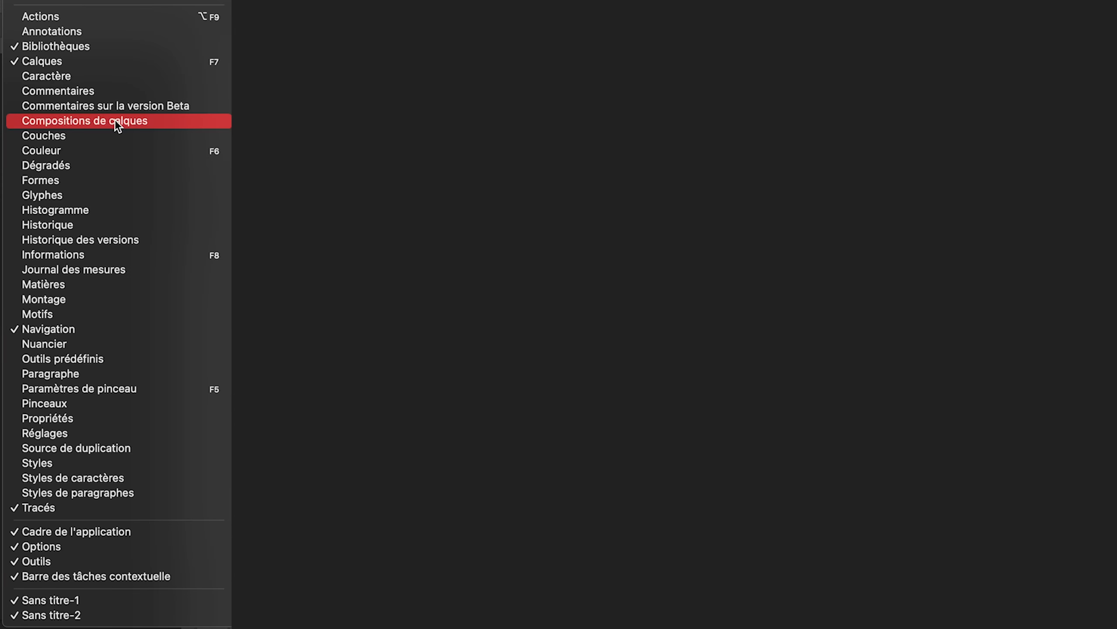
Step: Display the document's channels and select the Bleu rectangle and Blanc circle layers of group v2 in turn
{"action": "left_click", "coordinate": [110, 137]}
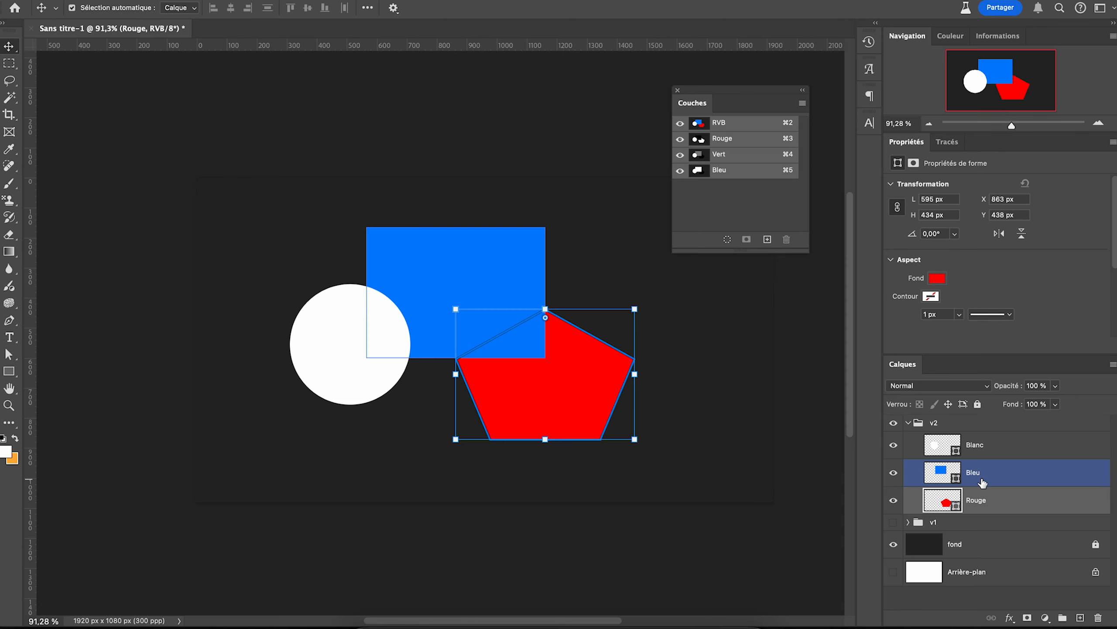
{"action": "left_click", "coordinate": [988, 471]}
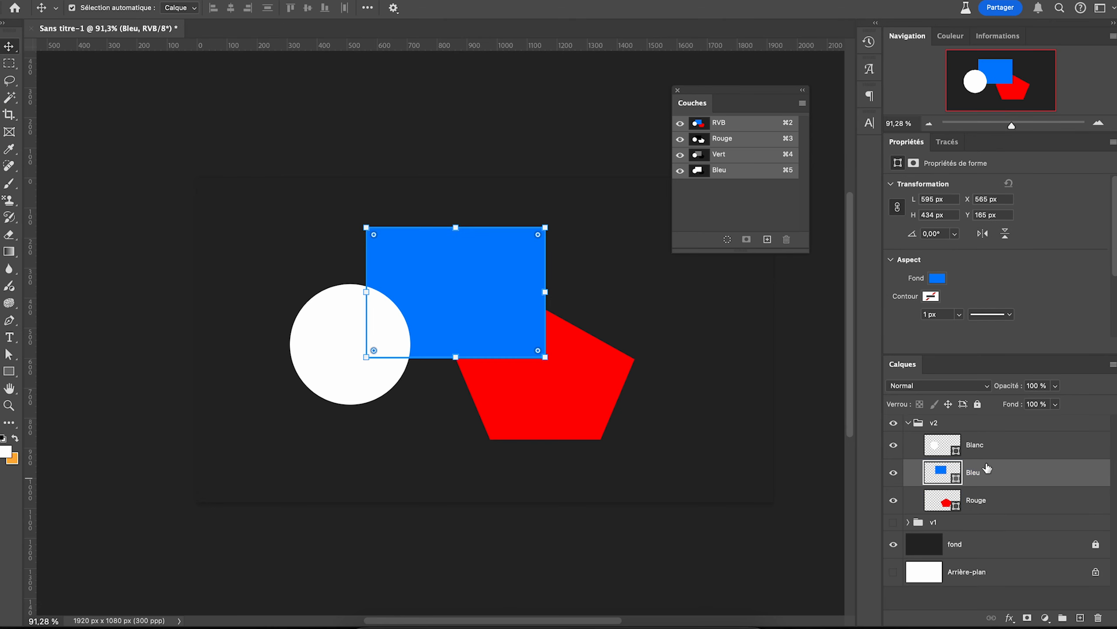
{"action": "left_click", "coordinate": [990, 454]}
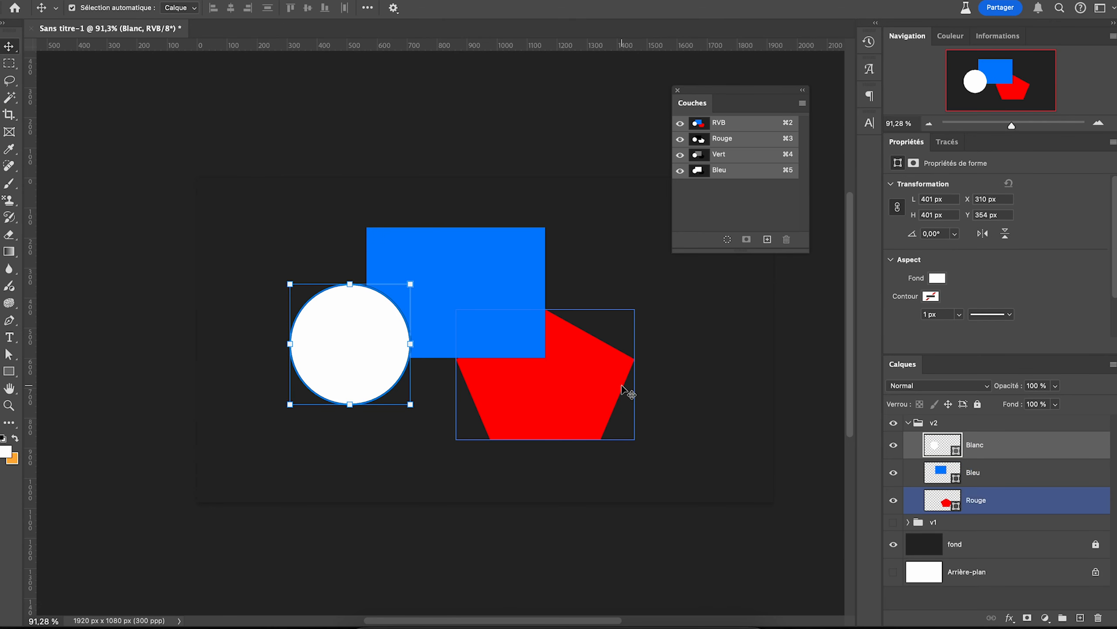
Step: View the shapes in the Vert and Rouge channels individually, returning to the RVB composite each time
{"action": "left_click", "coordinate": [747, 158]}
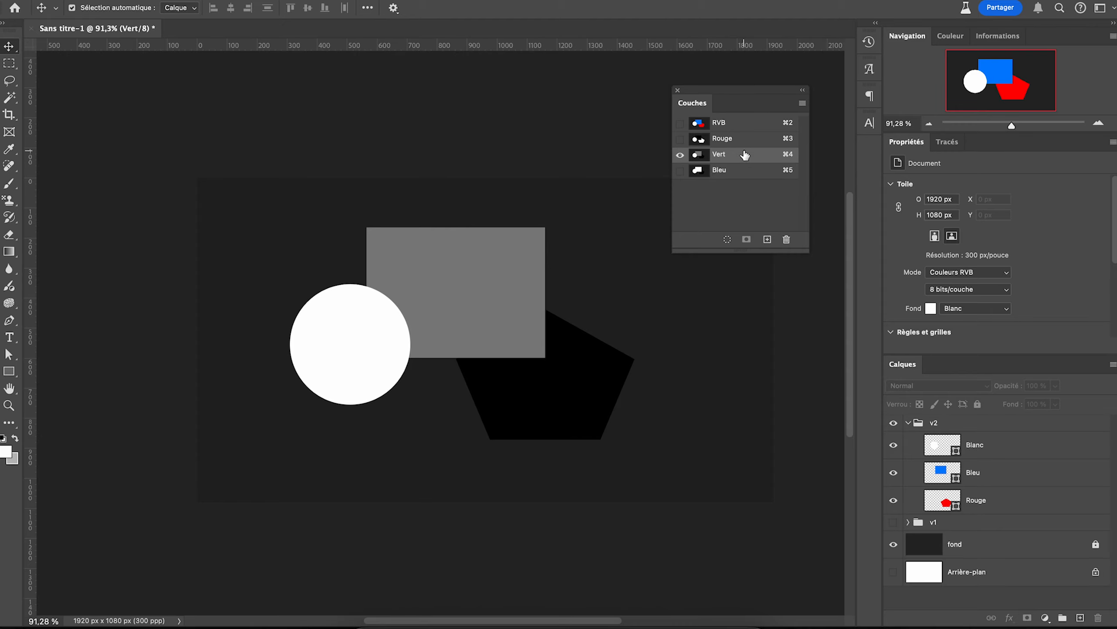
{"action": "left_click", "coordinate": [746, 141]}
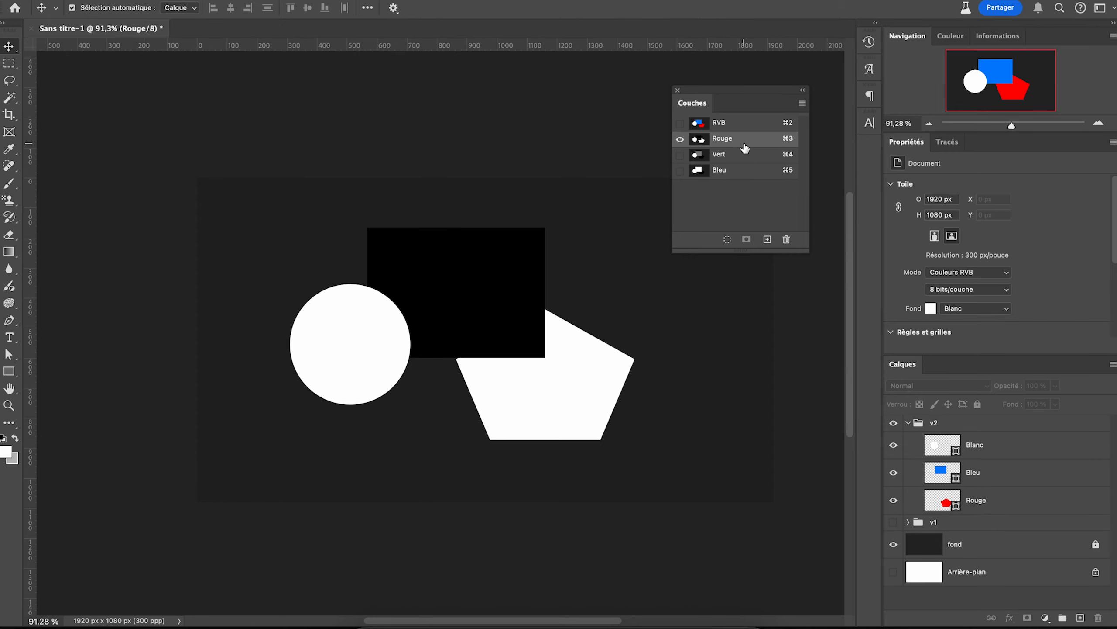
{"action": "left_click", "coordinate": [742, 127]}
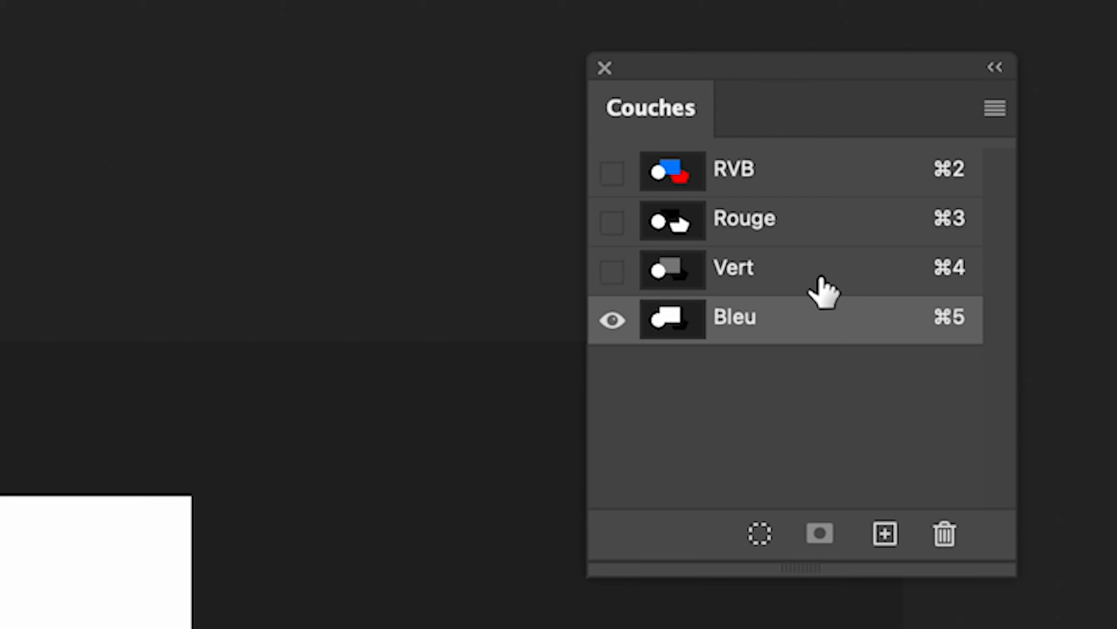
{"action": "left_click", "coordinate": [819, 274]}
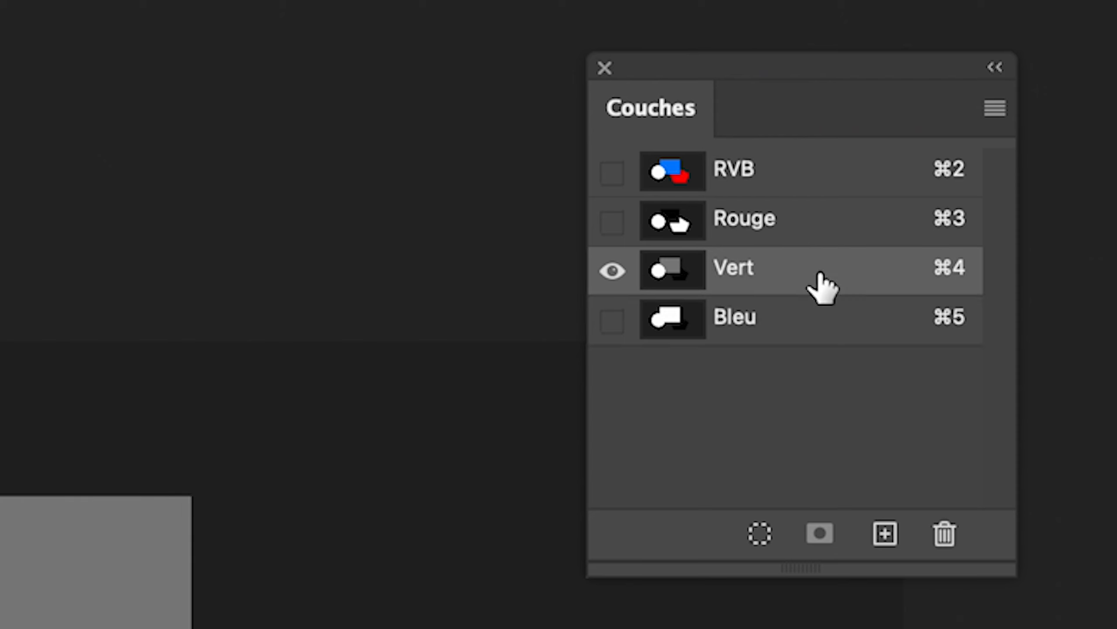
{"action": "left_click", "coordinate": [813, 236]}
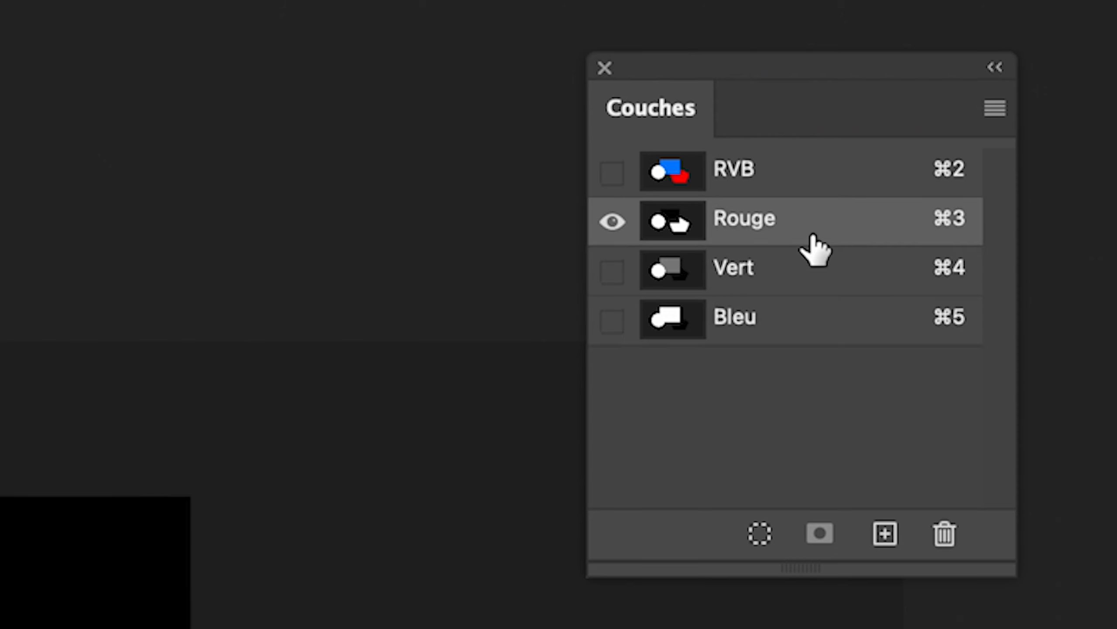
{"action": "left_click", "coordinate": [801, 172]}
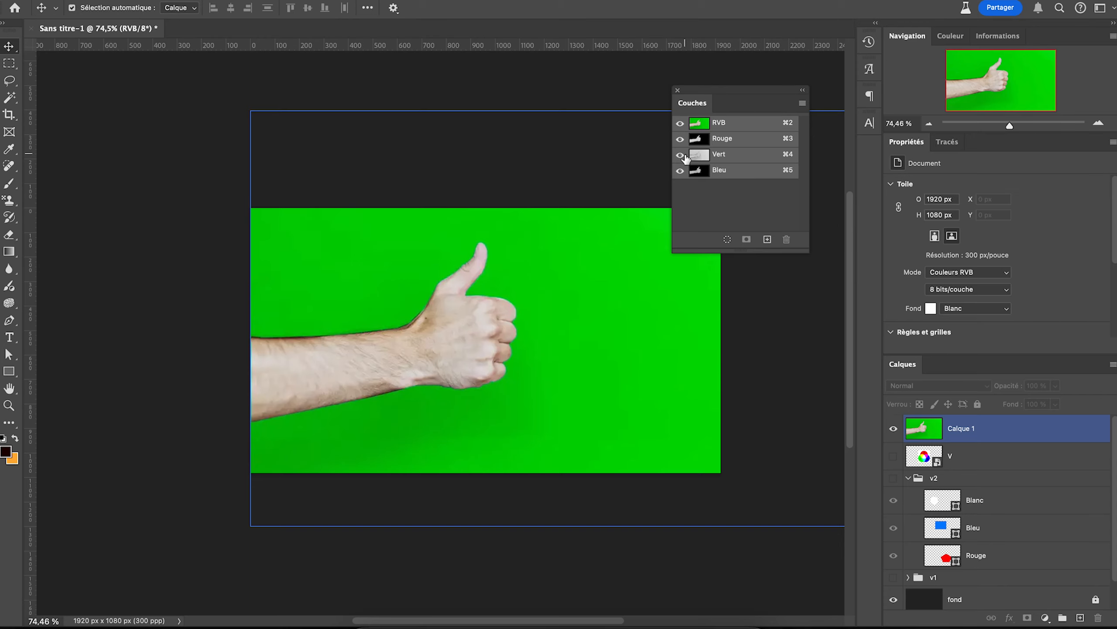
Step: Isolate the Vert and Bleu channels of the green-screen thumbs-up photo
{"action": "left_click", "coordinate": [714, 279]}
{"action": "left_click", "coordinate": [783, 315]}
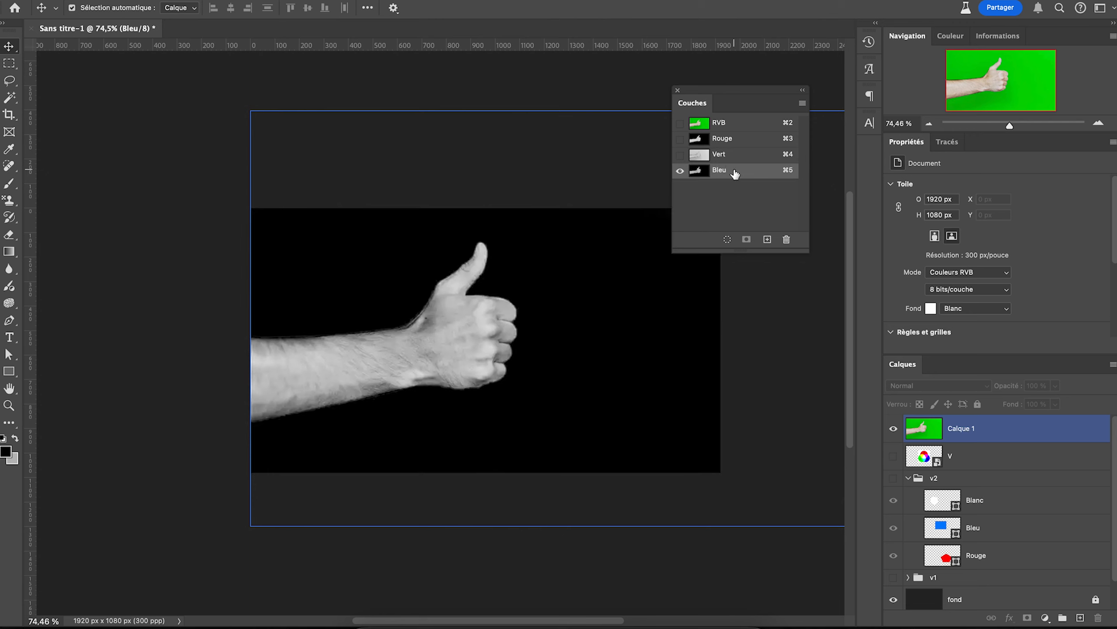
Step: Load the Rouge channel of the green-screen photo as a selection and turn it into a layer mask on Calque 1
{"action": "left_click", "coordinate": [729, 155]}
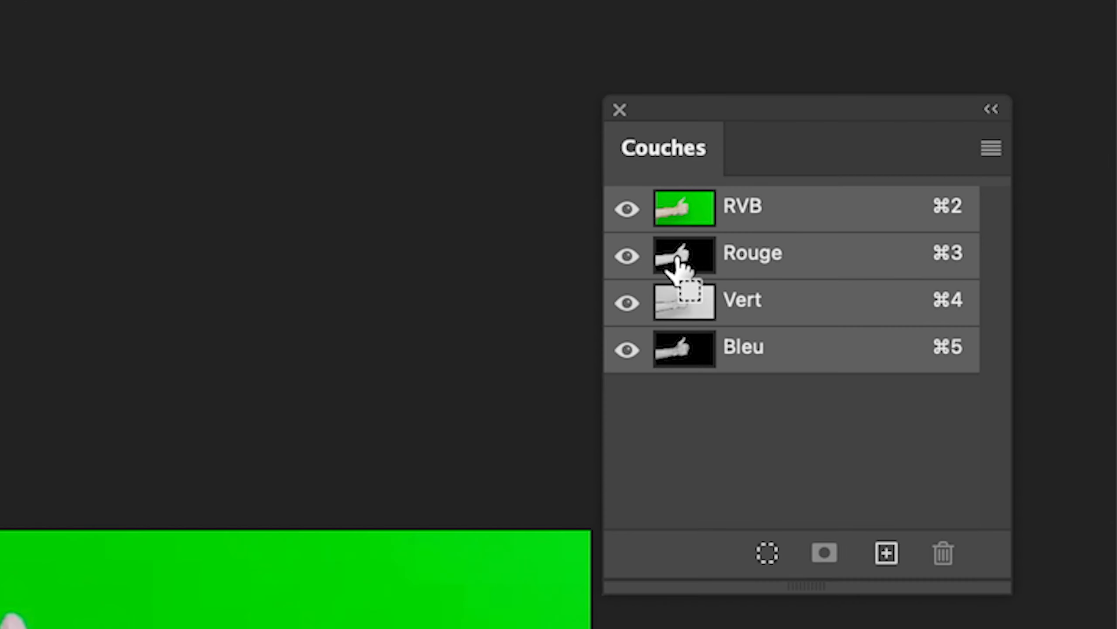
{"action": "left_click", "coordinate": [707, 265], "text": "super"}
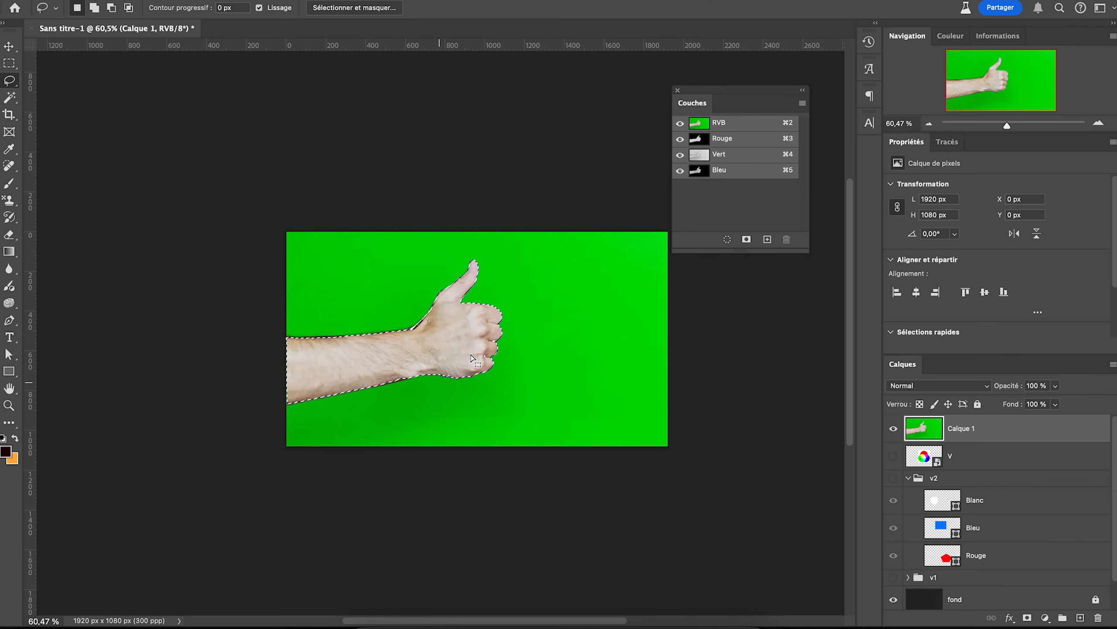
{"action": "left_click", "coordinate": [1027, 618]}
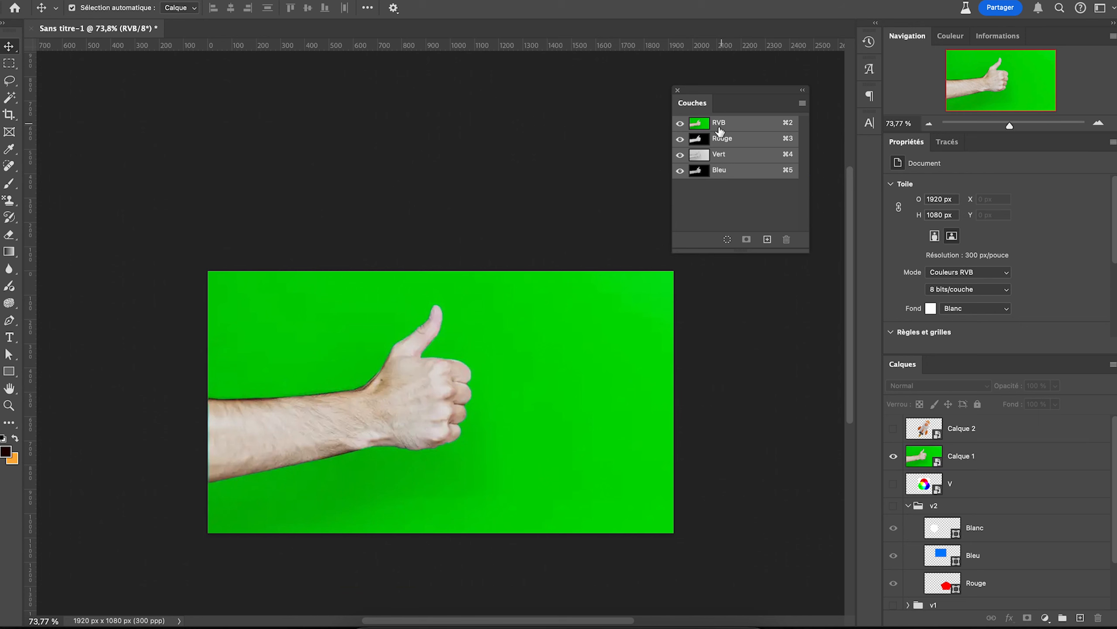
Step: Hide Calque 1 and load the rocket outline of Calque 2 as a selection, keeping Calque 2 hidden
{"action": "left_click", "coordinate": [921, 456]}
{"action": "left_click", "coordinate": [893, 456]}
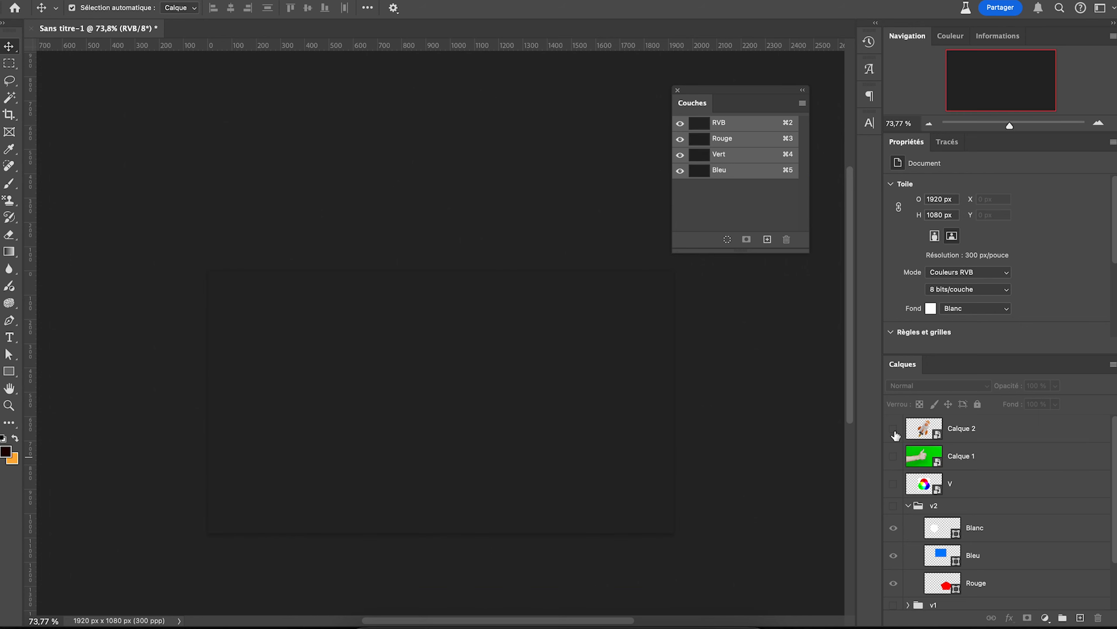
{"action": "left_click", "coordinate": [894, 428]}
{"action": "left_click", "coordinate": [924, 433]}
{"action": "left_click", "coordinate": [917, 437], "text": "super"}
{"action": "left_click", "coordinate": [894, 428]}
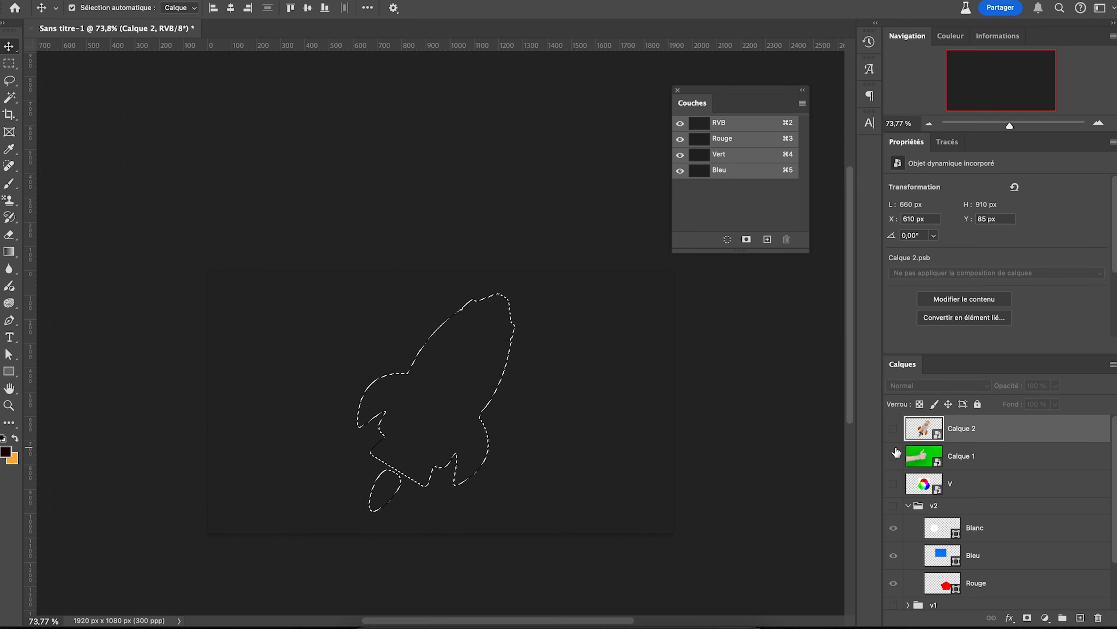
Step: Show Calque 1 and mask it with the rocket-shaped selection
{"action": "left_click", "coordinate": [893, 456]}
{"action": "left_click", "coordinate": [924, 455]}
{"action": "left_click", "coordinate": [1027, 617]}
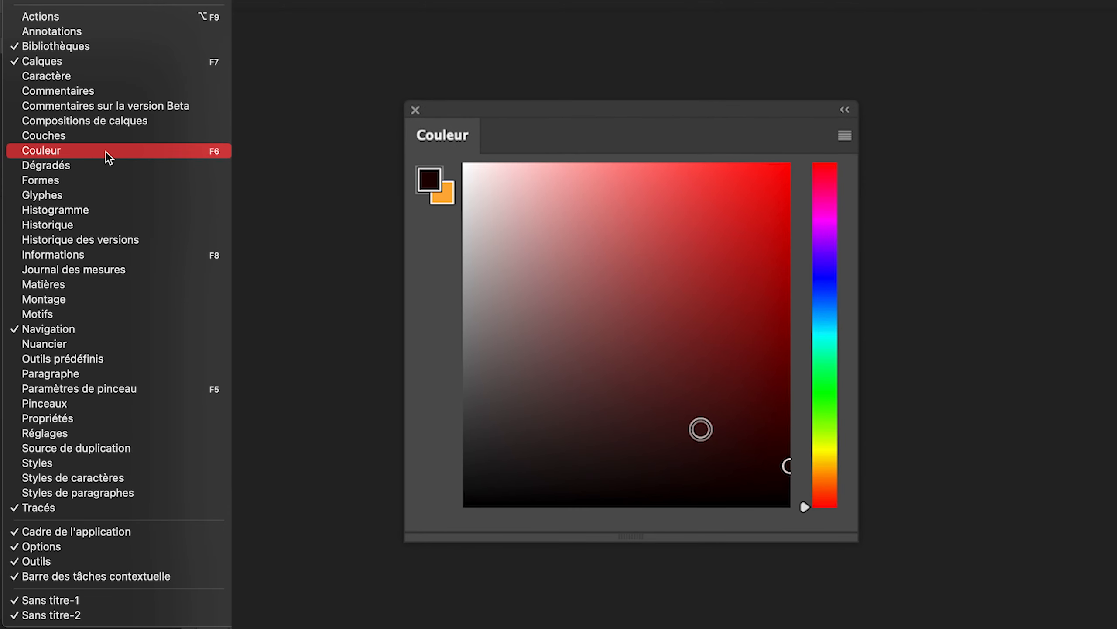
Step: Set the foreground colour to a saturated red and open it in the colour picker to adjust its shade
{"action": "mouse_move", "coordinate": [701, 429]}
{"action": "left_mouse_down"}
{"action": "mouse_move", "coordinate": [815, 509]}
{"action": "mouse_move", "coordinate": [743, 170]}
{"action": "mouse_move", "coordinate": [770, 177]}
{"action": "mouse_move", "coordinate": [771, 204]}
{"action": "mouse_move", "coordinate": [790, 222]}
{"action": "left_mouse_up"}
{"action": "mouse_move", "coordinate": [816, 493]}
{"action": "left_mouse_down"}
{"action": "mouse_move", "coordinate": [826, 242]}
{"action": "mouse_move", "coordinate": [837, 297]}
{"action": "left_mouse_up"}
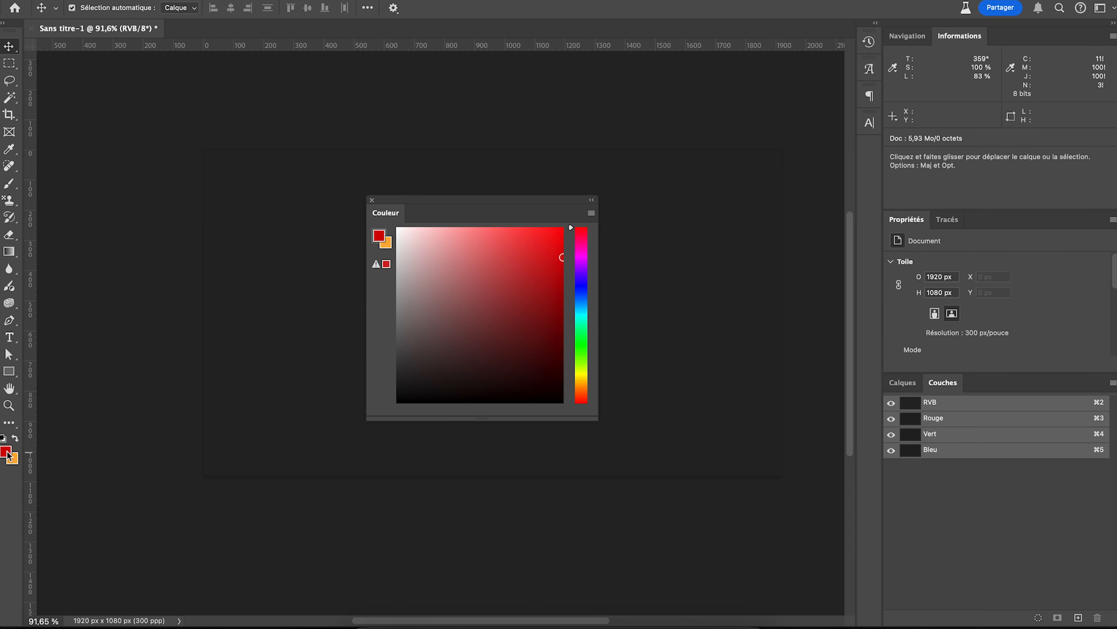
{"action": "left_click", "coordinate": [6, 451]}
{"action": "left_click_drag", "start_coordinate": [258, 389], "coordinate": [252, 284]}
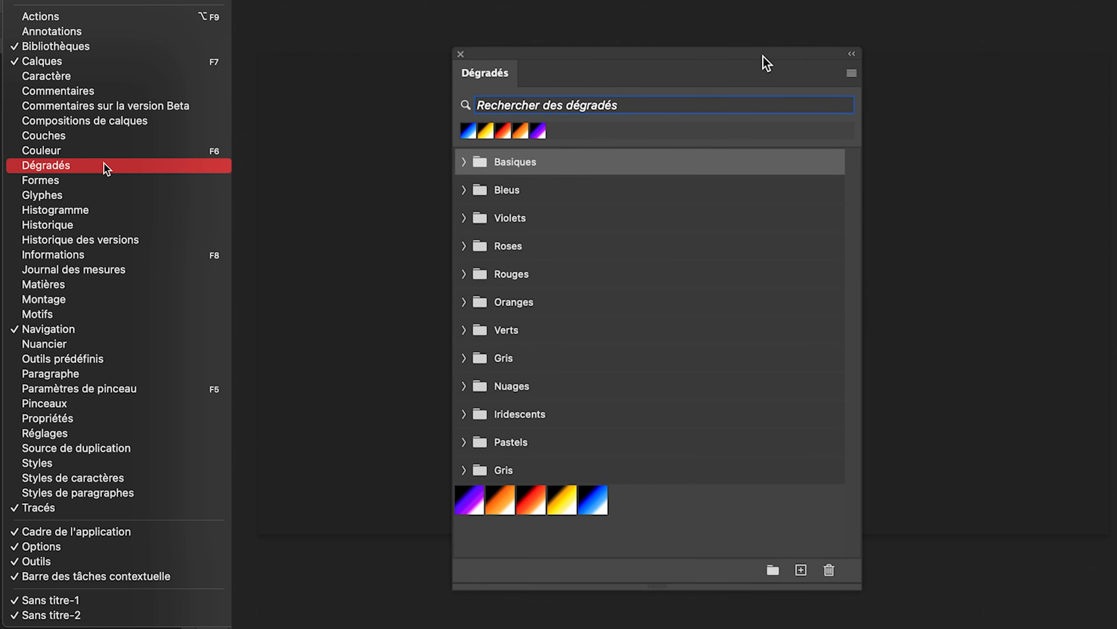
Step: Browse the Basiques and Bleus gradient folders and the Animaux sauvages and Arbres avec feuilles shape folders
{"action": "left_click", "coordinate": [464, 162]}
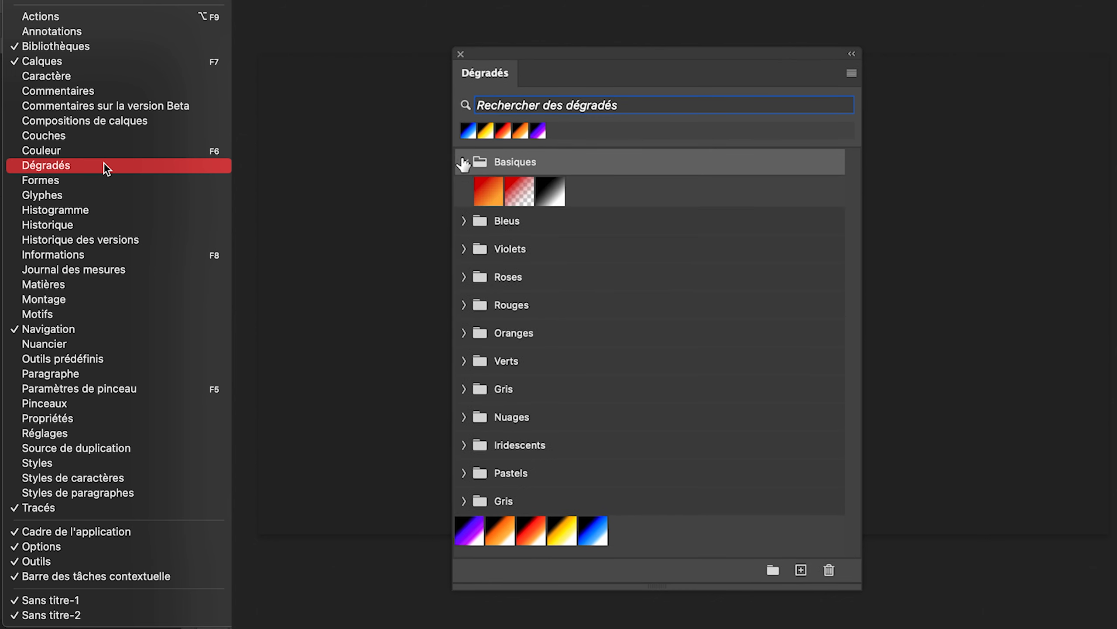
{"action": "left_click", "coordinate": [464, 220]}
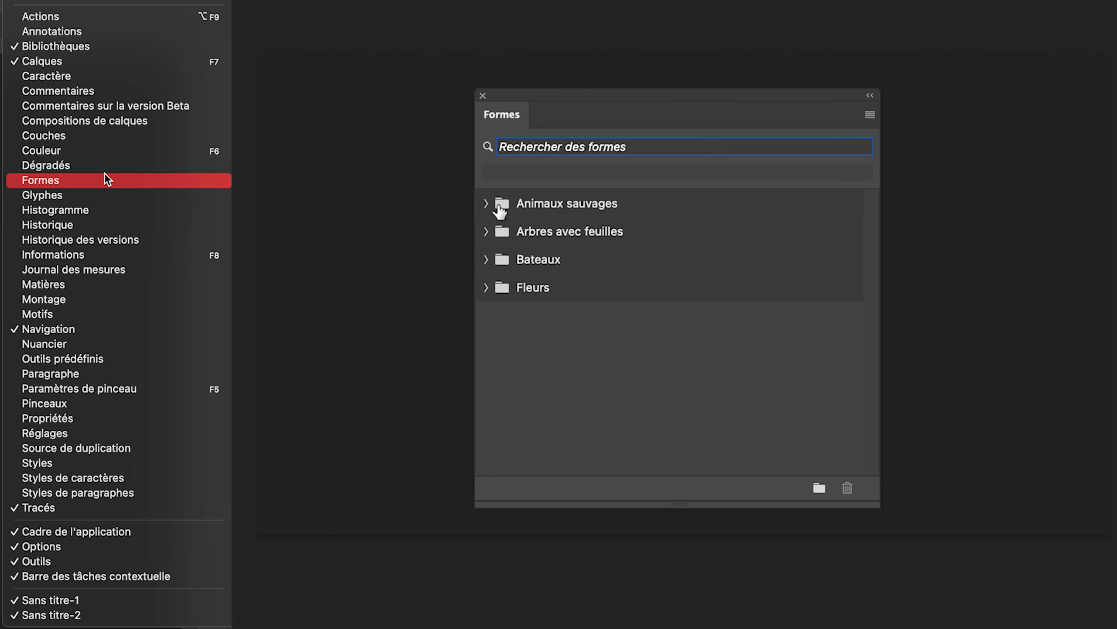
{"action": "left_click", "coordinate": [485, 204]}
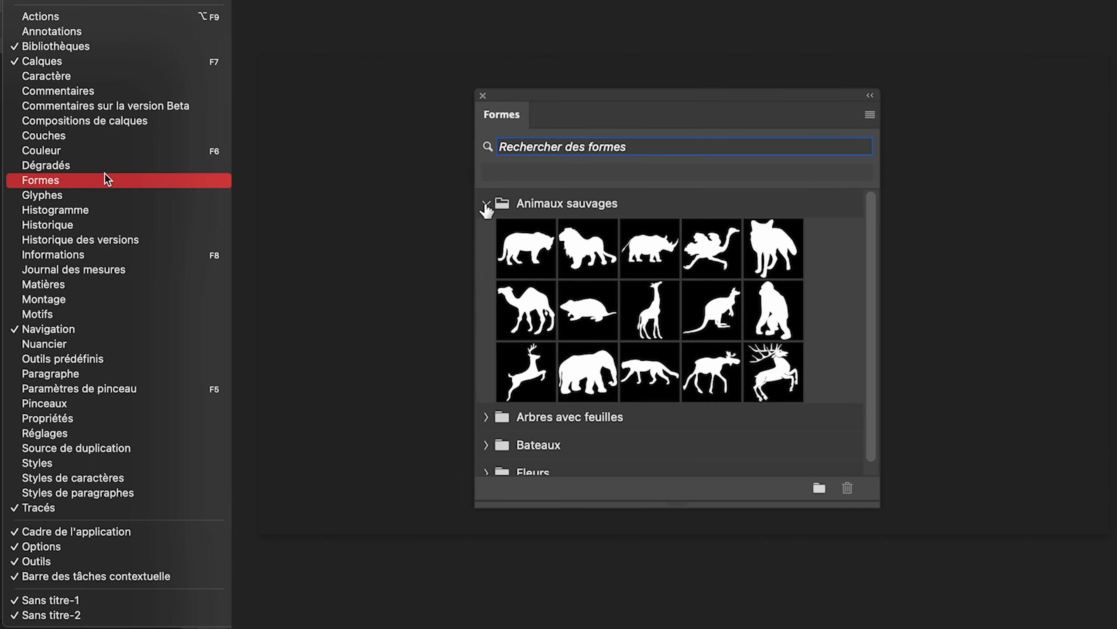
{"action": "left_click", "coordinate": [486, 204]}
{"action": "left_click", "coordinate": [486, 232]}
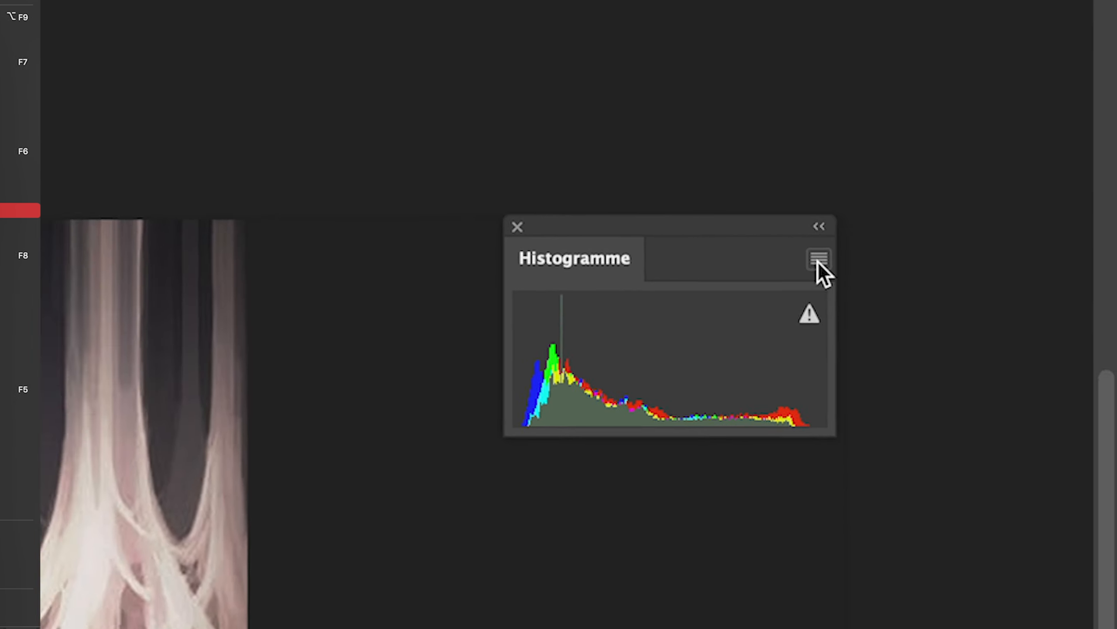
Step: Show the forest image's histogram in the enlarged view with statistics, followed by the view of all channels
{"action": "left_click", "coordinate": [819, 264]}
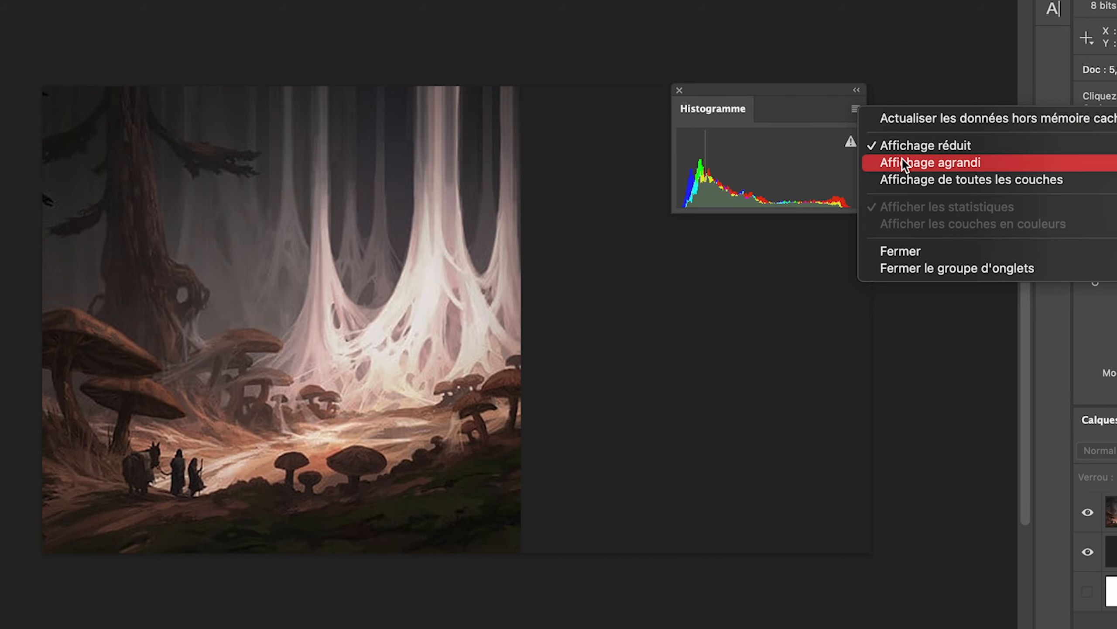
{"action": "left_click", "coordinate": [904, 163]}
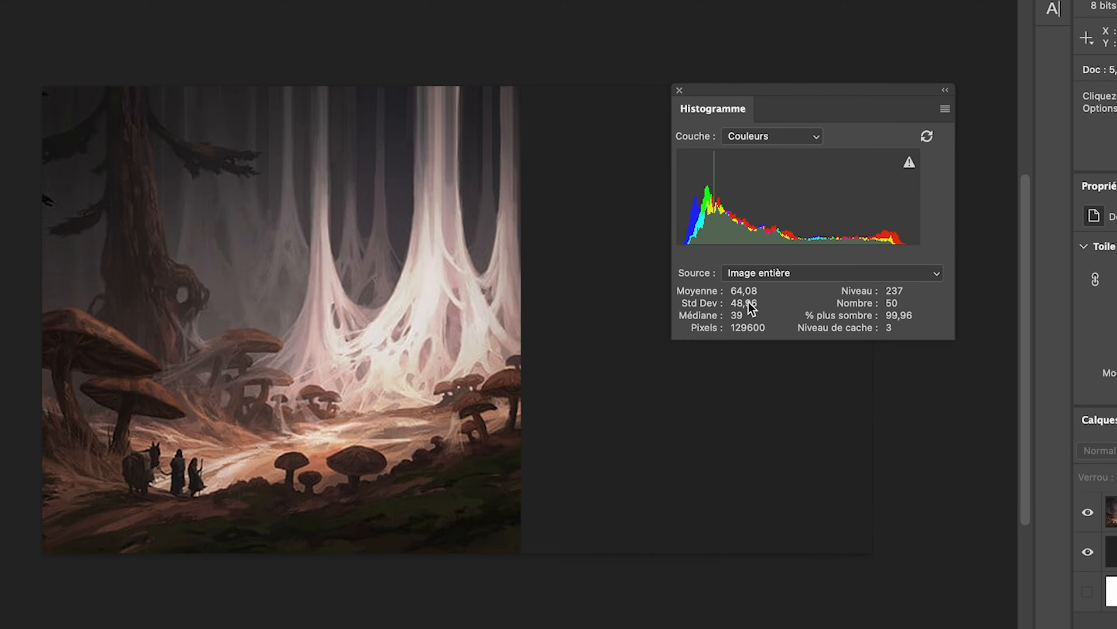
{"action": "left_click", "coordinate": [950, 106]}
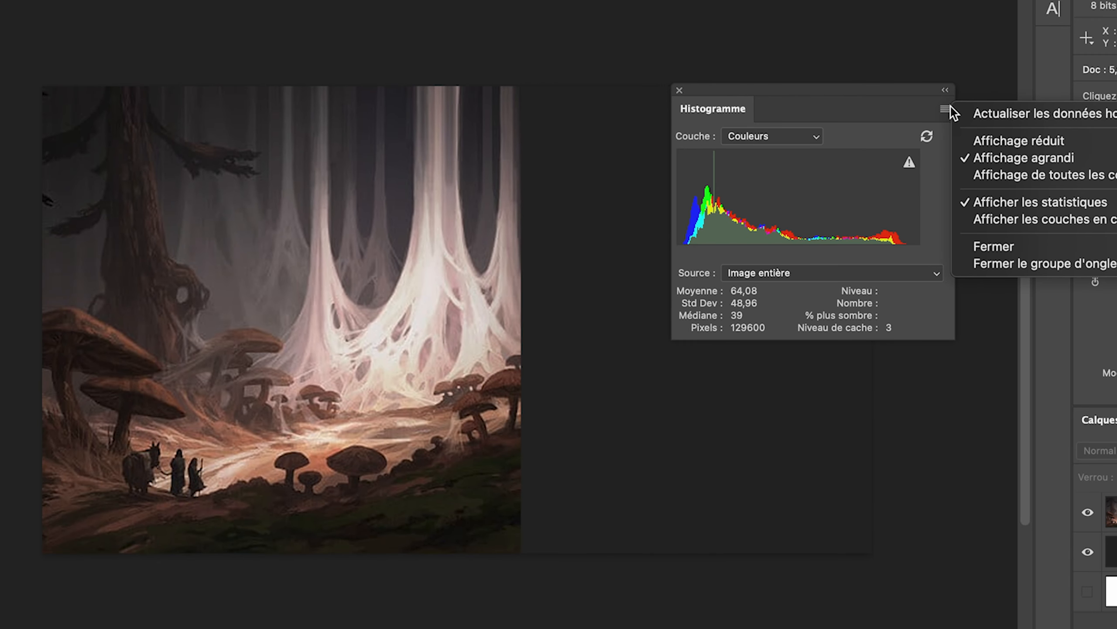
{"action": "left_click", "coordinate": [974, 174]}
{"action": "left_click_drag", "start_coordinate": [864, 105], "coordinate": [852, 62]}
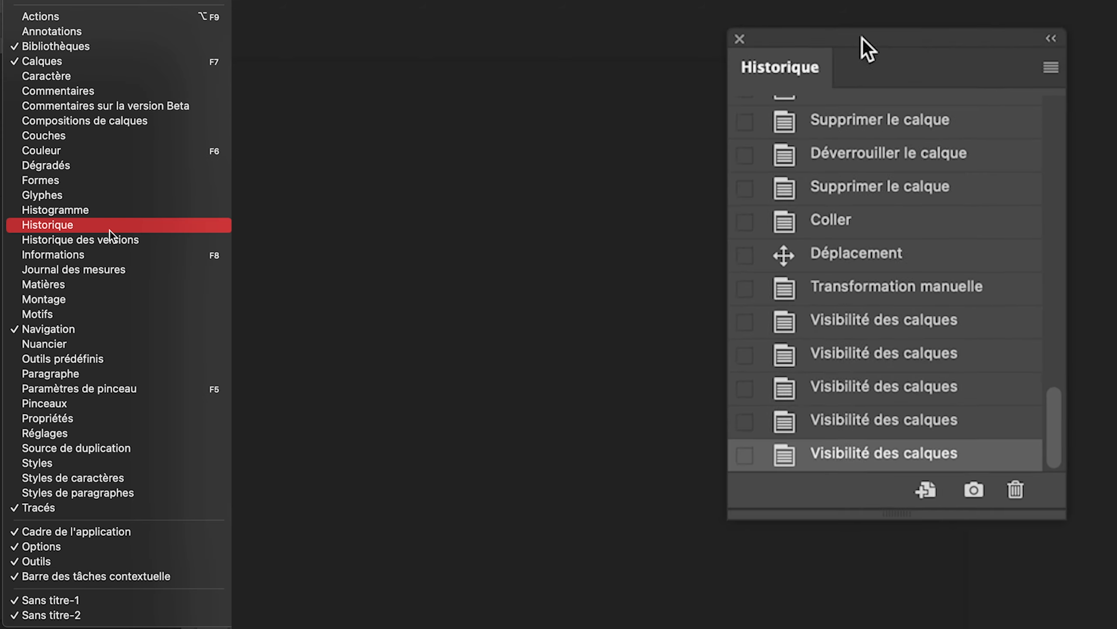
Step: Review the earlier states in the document's history
{"action": "scroll", "coordinate": [605, 425], "scroll_direction": "up", "scroll_amount": 3}
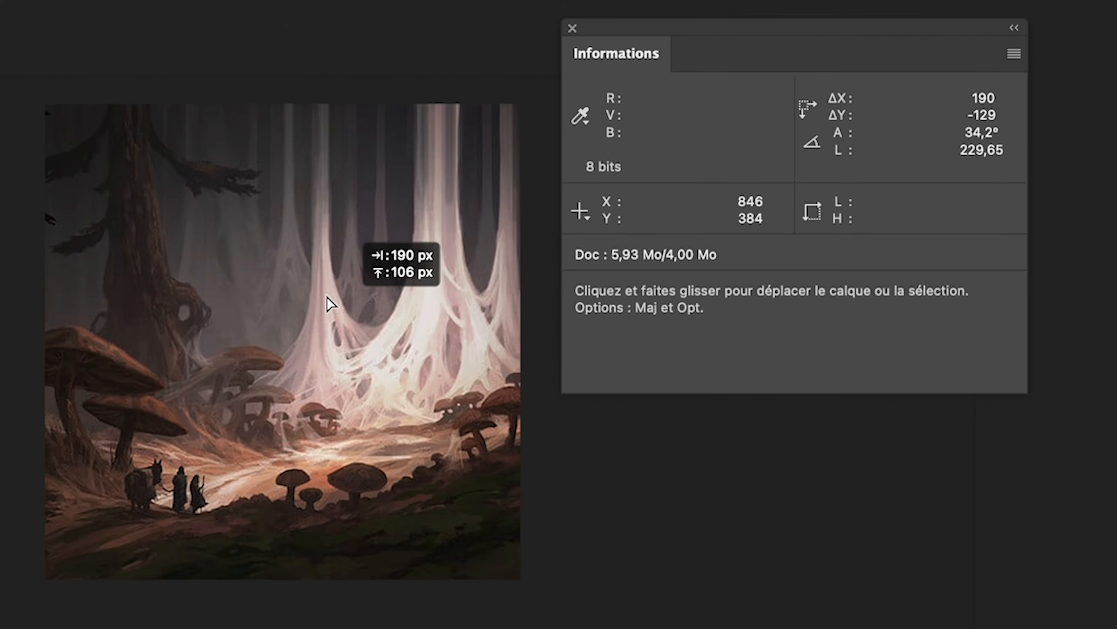
Step: Reposition the forest illustration on the canvas and activate the Eyedropper tool
{"action": "left_click_drag", "start_coordinate": [327, 298], "coordinate": [339, 378]}
{"action": "key", "text": "i"}
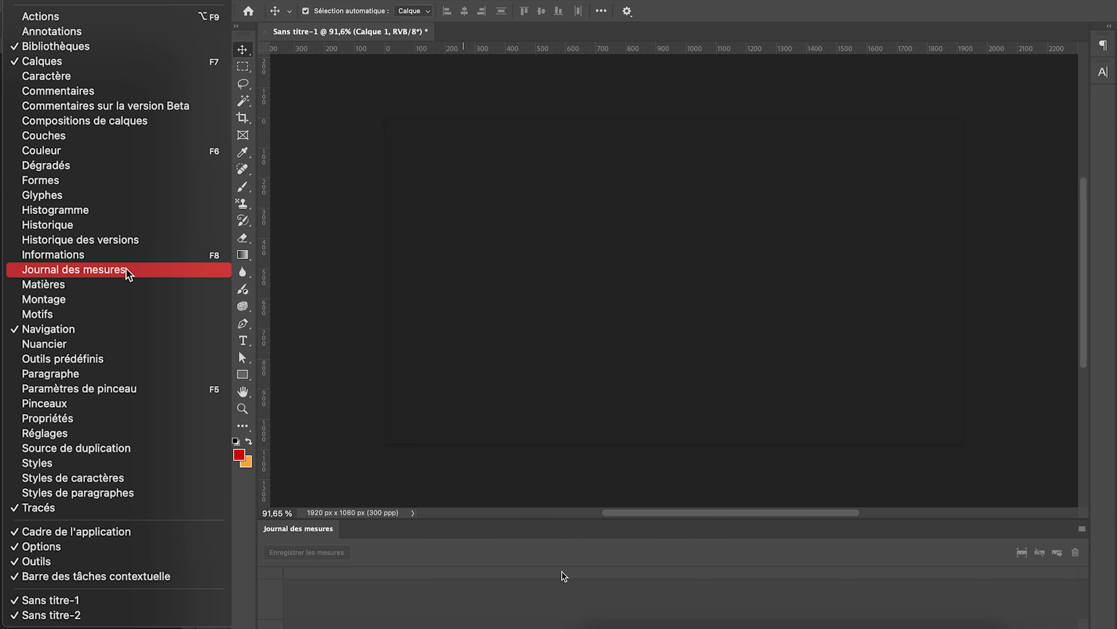
Step: Record a diagonal ruler line about 1004 px long at about -24.2° in the measurement log and draw another ruler line
{"action": "key", "text": "shift+i"}
{"action": "left_click_drag", "start_coordinate": [432, 170], "coordinate": [708, 295]}
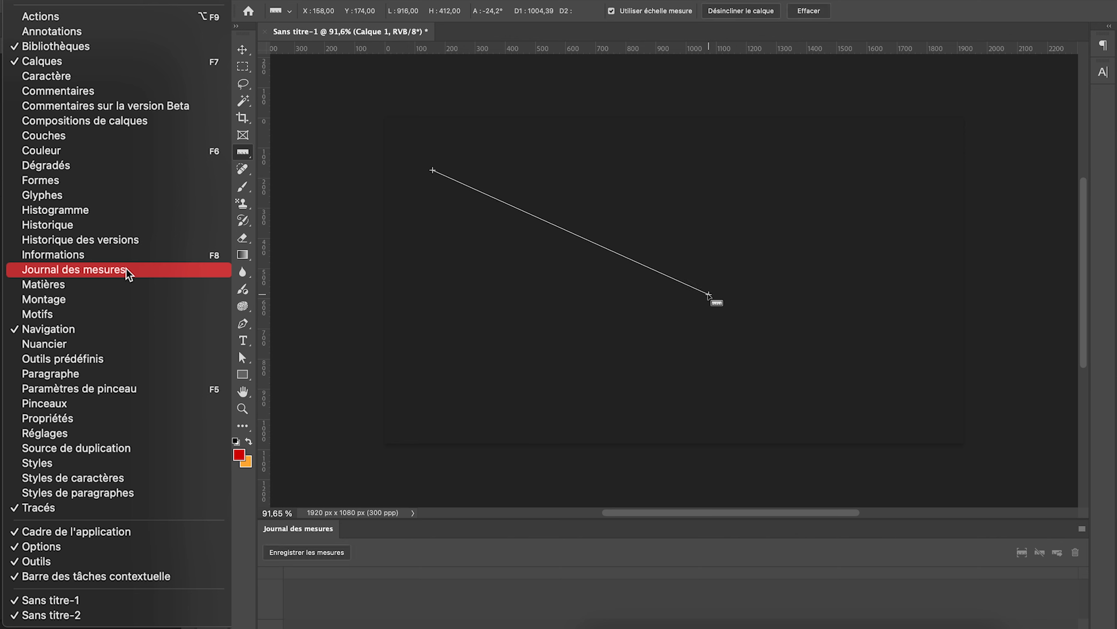
{"action": "left_click", "coordinate": [317, 554]}
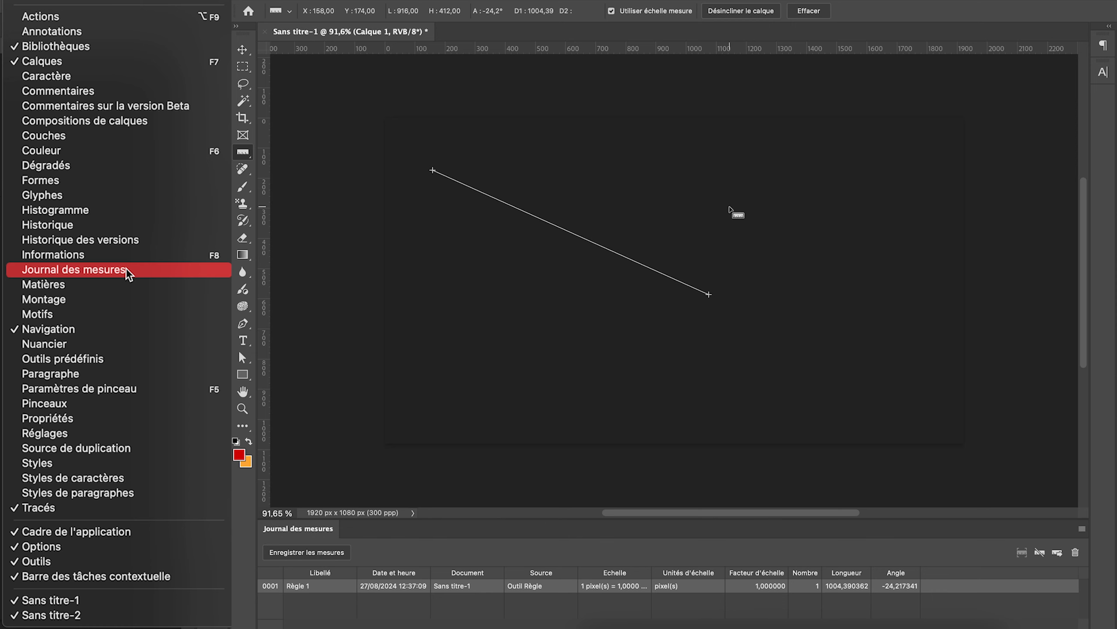
{"action": "left_click_drag", "start_coordinate": [792, 171], "coordinate": [756, 271]}
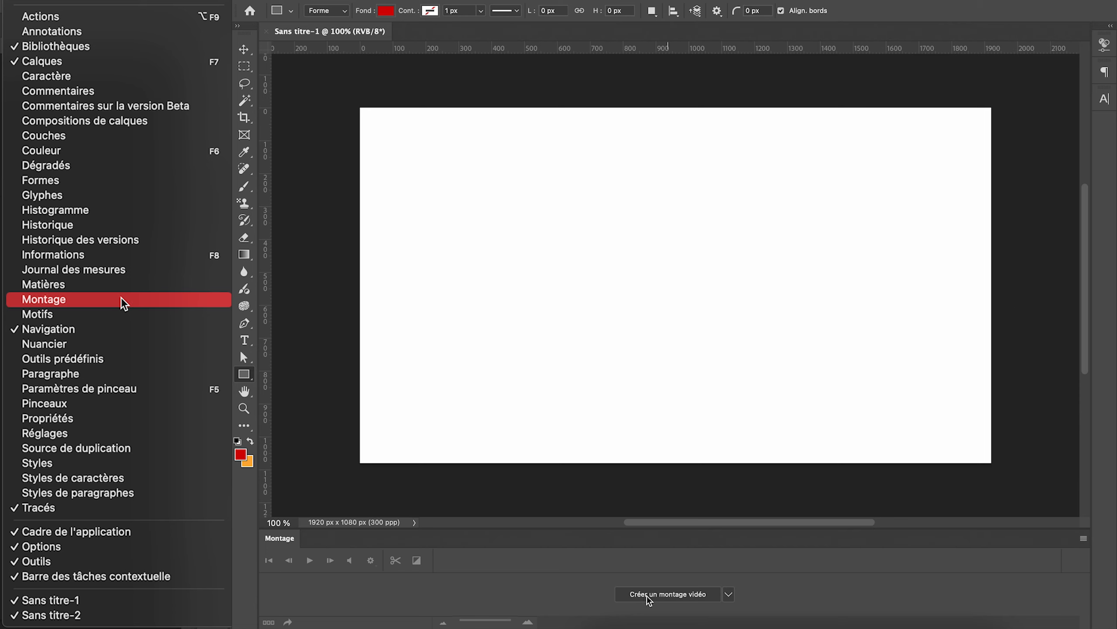
Step: Create a video timeline for the blank document and add two new layers
{"action": "left_click", "coordinate": [673, 594]}
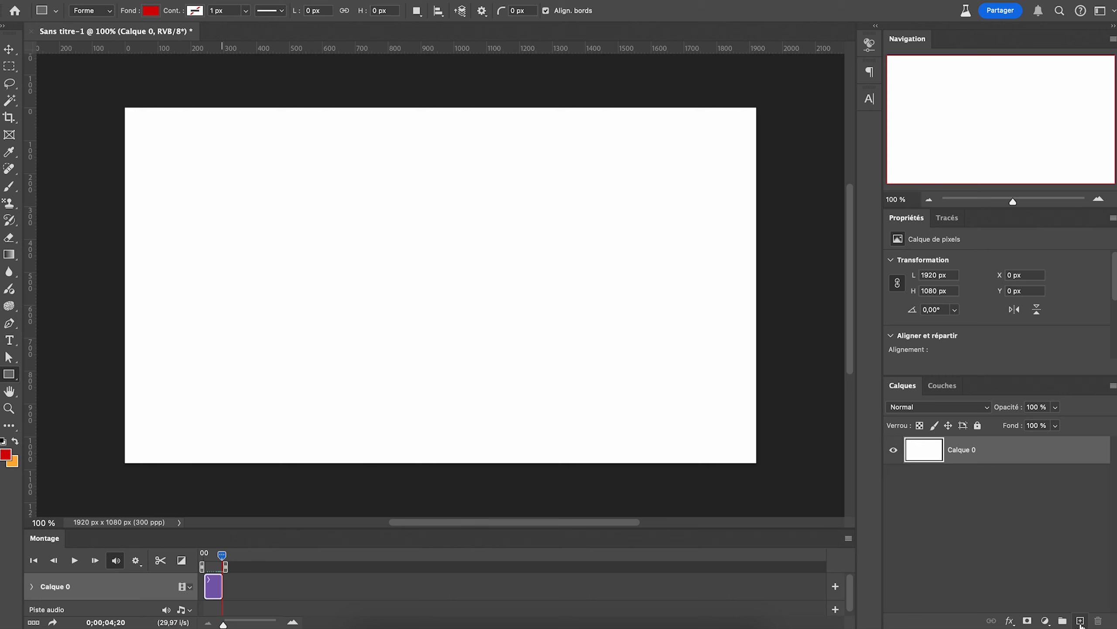
{"action": "left_click", "coordinate": [1080, 621]}
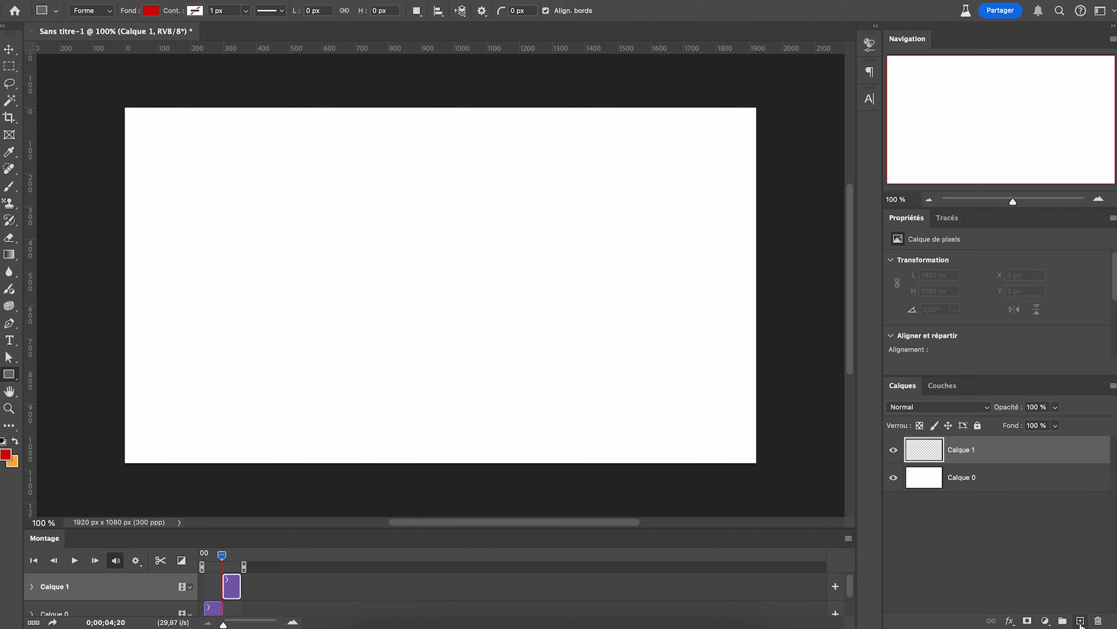
{"action": "left_click", "coordinate": [1081, 621]}
Step: Extend the Calque 0 clip on the video timeline
{"action": "scroll", "coordinate": [401, 592], "scroll_direction": "down", "scroll_amount": 3}
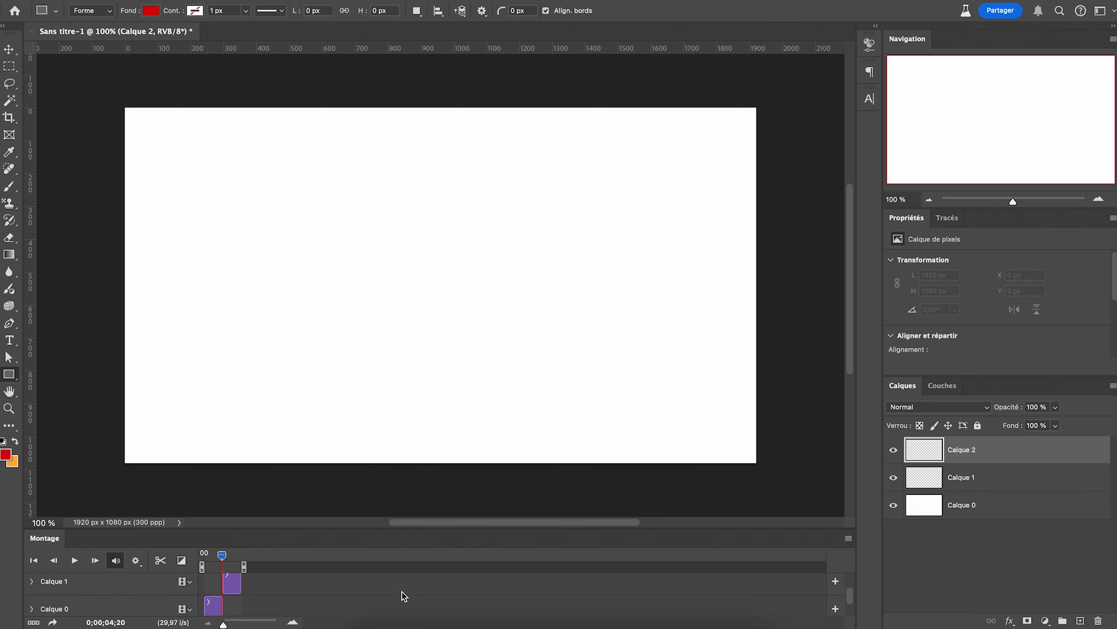
{"action": "left_click_drag", "start_coordinate": [221, 595], "coordinate": [401, 594]}
{"action": "scroll", "coordinate": [428, 594], "scroll_direction": "up", "scroll_amount": 1}
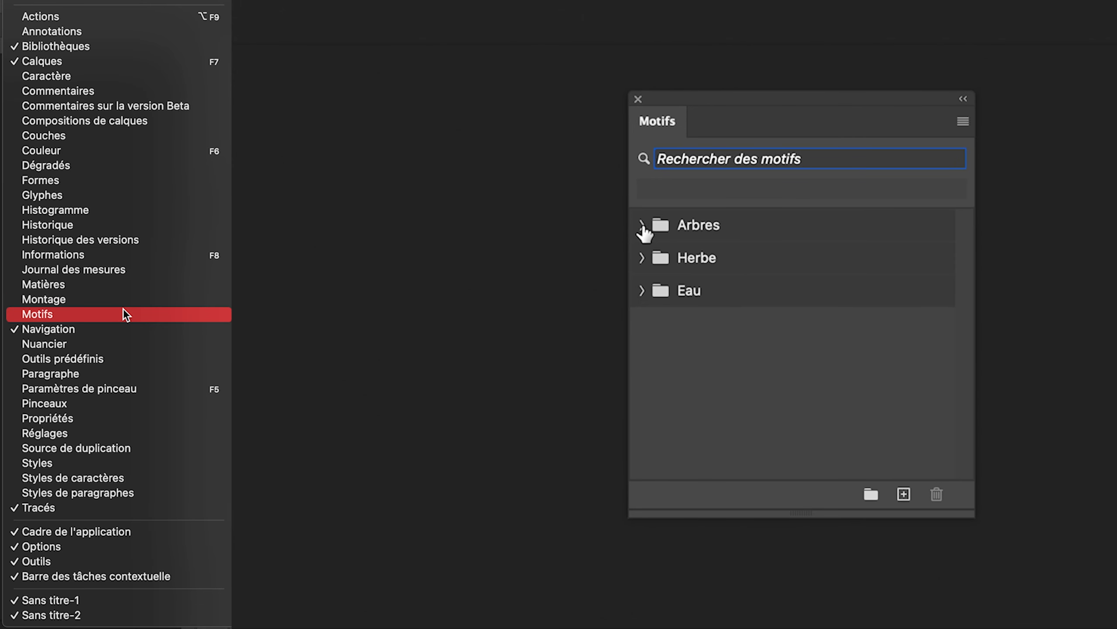
Step: Expand the Arbres, Herbe and Eau pattern folders to view their presets
{"action": "left_click", "coordinate": [641, 224]}
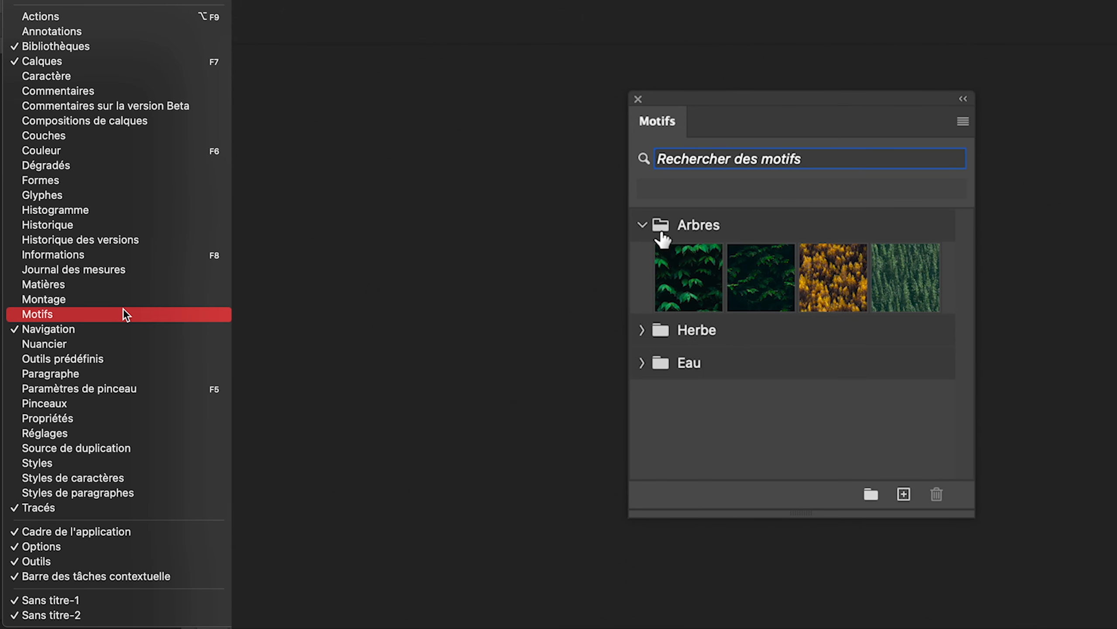
{"action": "left_click", "coordinate": [642, 330]}
{"action": "left_click", "coordinate": [641, 436]}
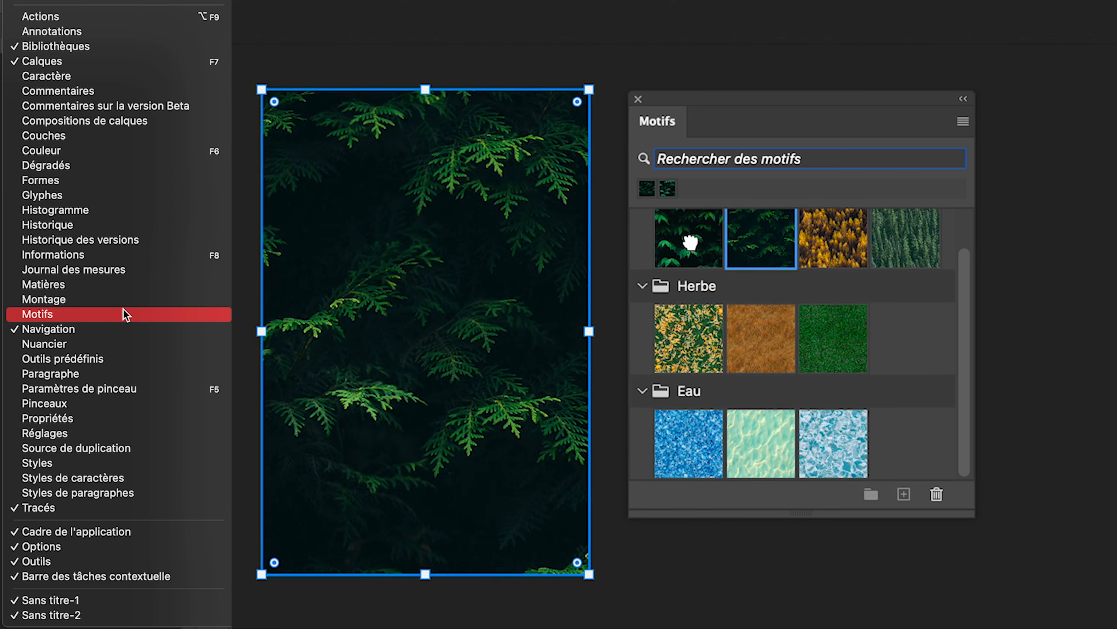
Step: Fill the rectangle with several Arbres patterns in turn, including the green conifers, ending with the first Herbe pattern
{"action": "left_click", "coordinate": [691, 242]}
{"action": "left_click", "coordinate": [885, 250]}
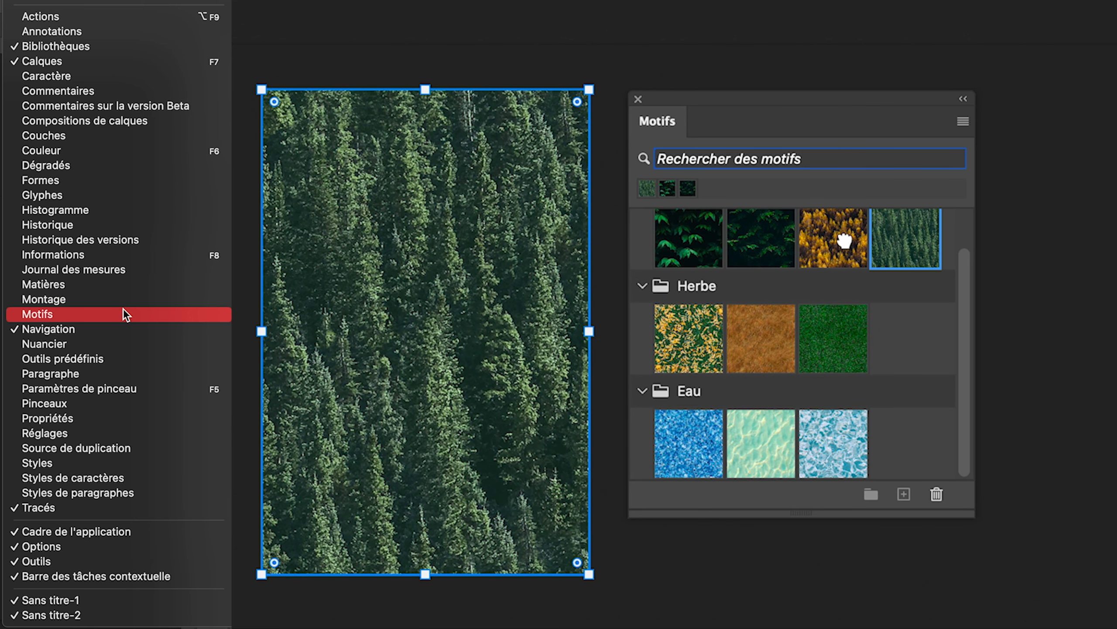
{"action": "left_click", "coordinate": [845, 247]}
{"action": "left_click", "coordinate": [700, 334]}
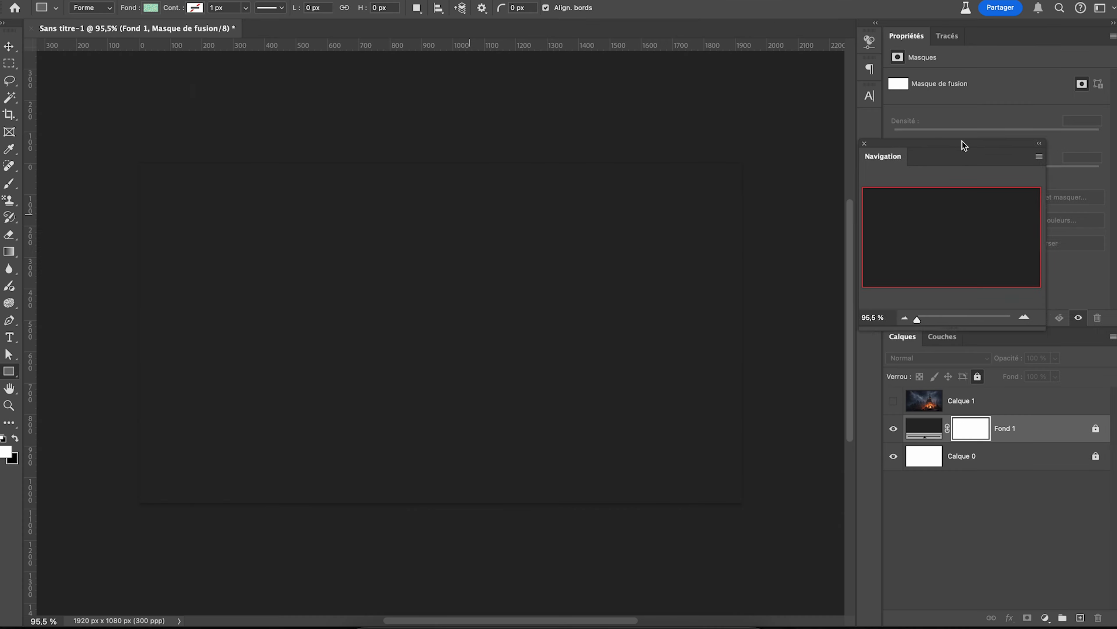
Step: Dock Navigation with Propriétés and Tracés, and zoom in on the glowing castle using the Zoom tool
{"action": "left_click_drag", "start_coordinate": [963, 145], "coordinate": [977, 39]}
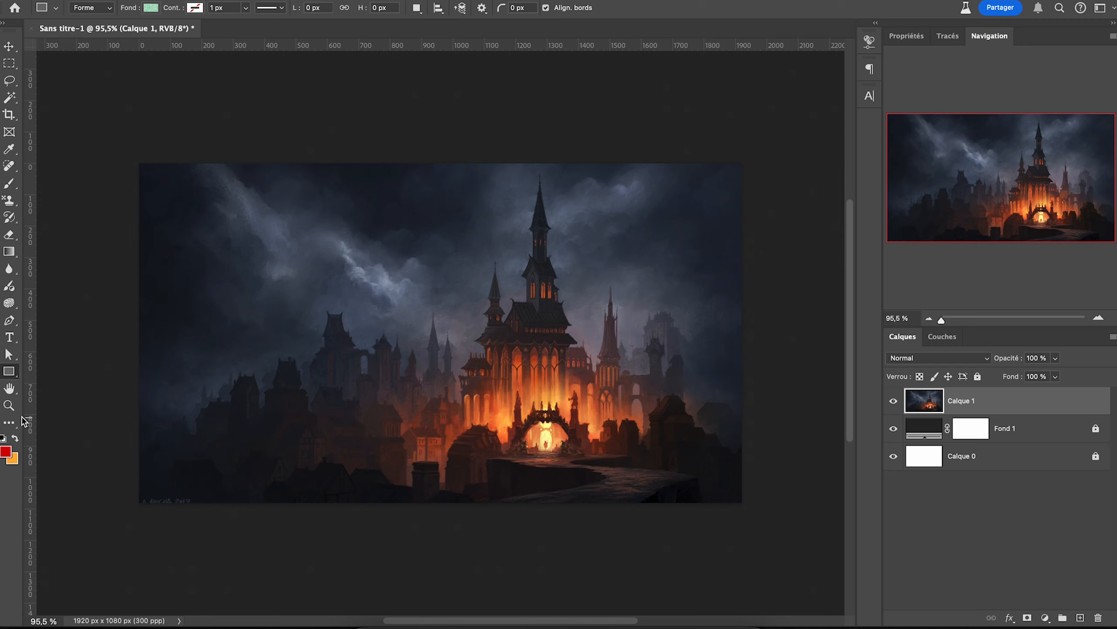
{"action": "left_click", "coordinate": [12, 406]}
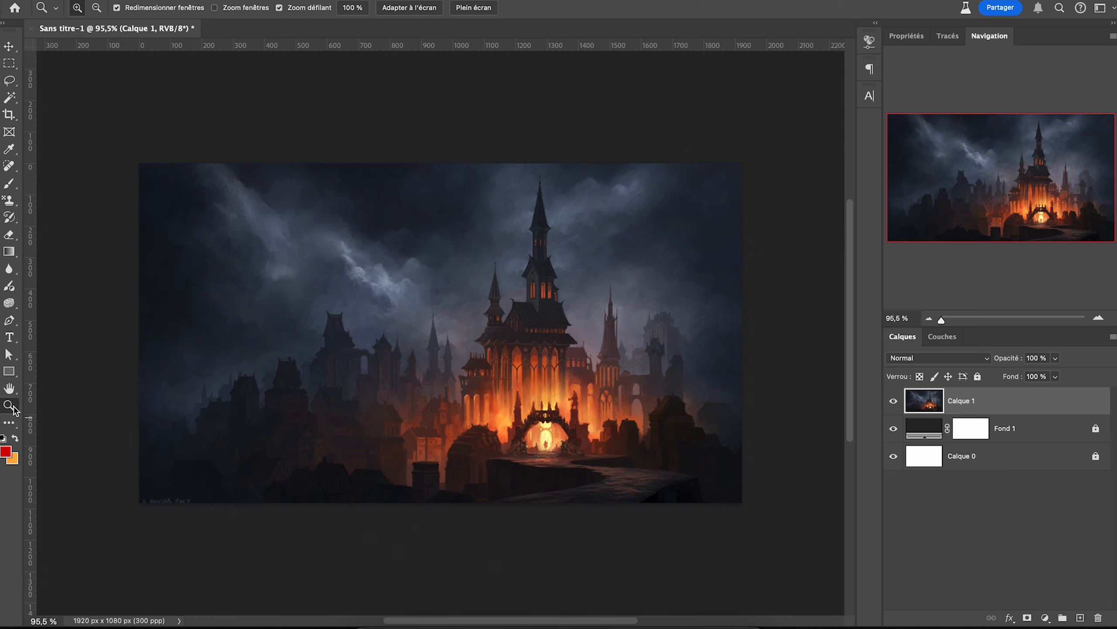
{"action": "left_click_drag", "start_coordinate": [544, 368], "coordinate": [631, 404]}
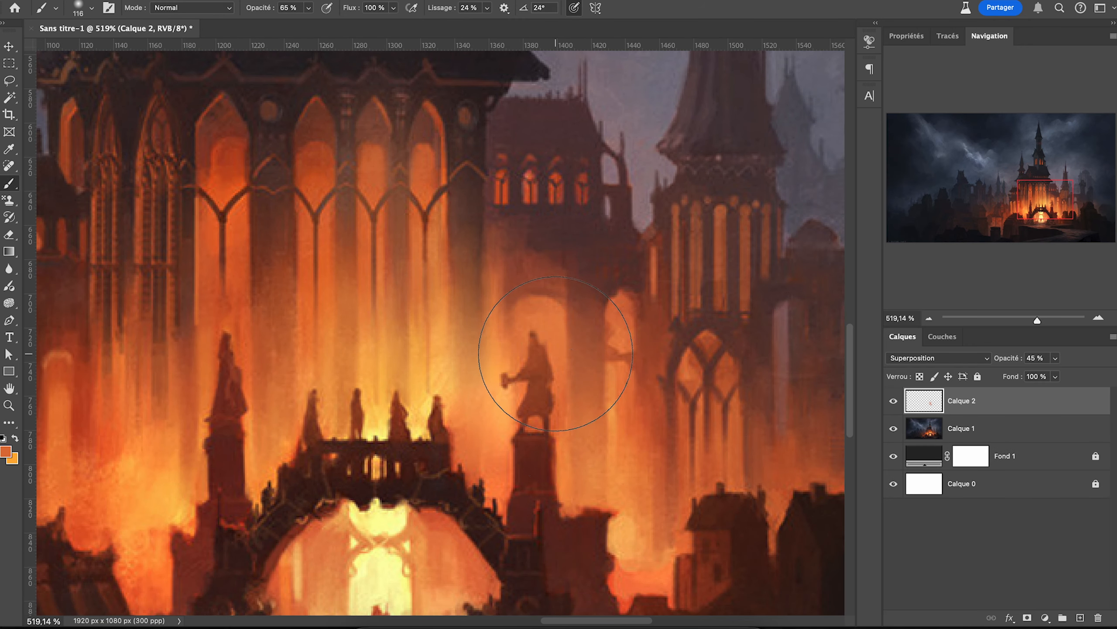
Step: Brush orange light over the area around the statue beside the castle's arch on Calque 2
{"action": "left_click_drag", "start_coordinate": [552, 370], "coordinate": [621, 487]}
{"action": "scroll", "coordinate": [620, 486], "scroll_direction": "down", "scroll_amount": 3}
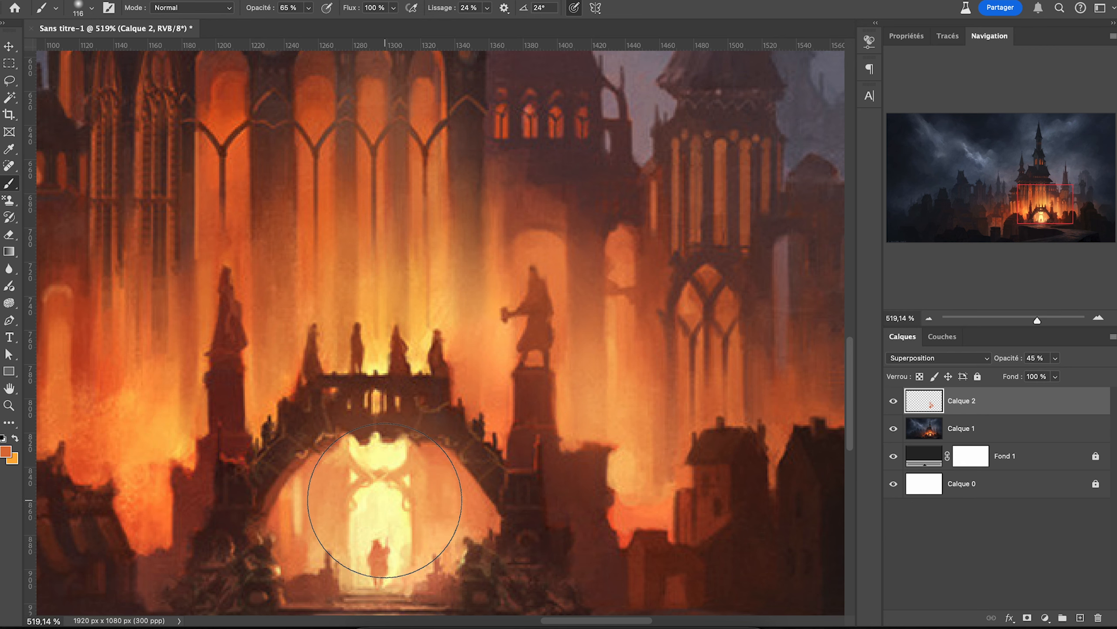
{"action": "scroll", "coordinate": [385, 500], "scroll_direction": "up", "scroll_amount": 2}
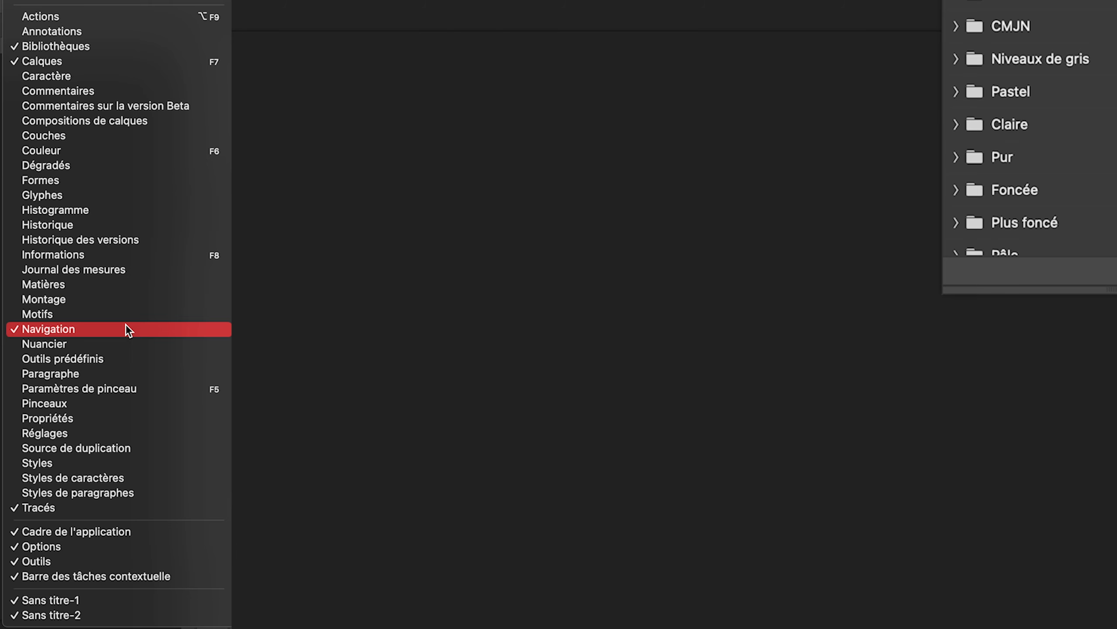
Step: Display the Nuancier colour swatches and place them over the empty canvas area
{"action": "left_click", "coordinate": [126, 344]}
{"action": "left_click_drag", "start_coordinate": [840, 160], "coordinate": [715, 108]}
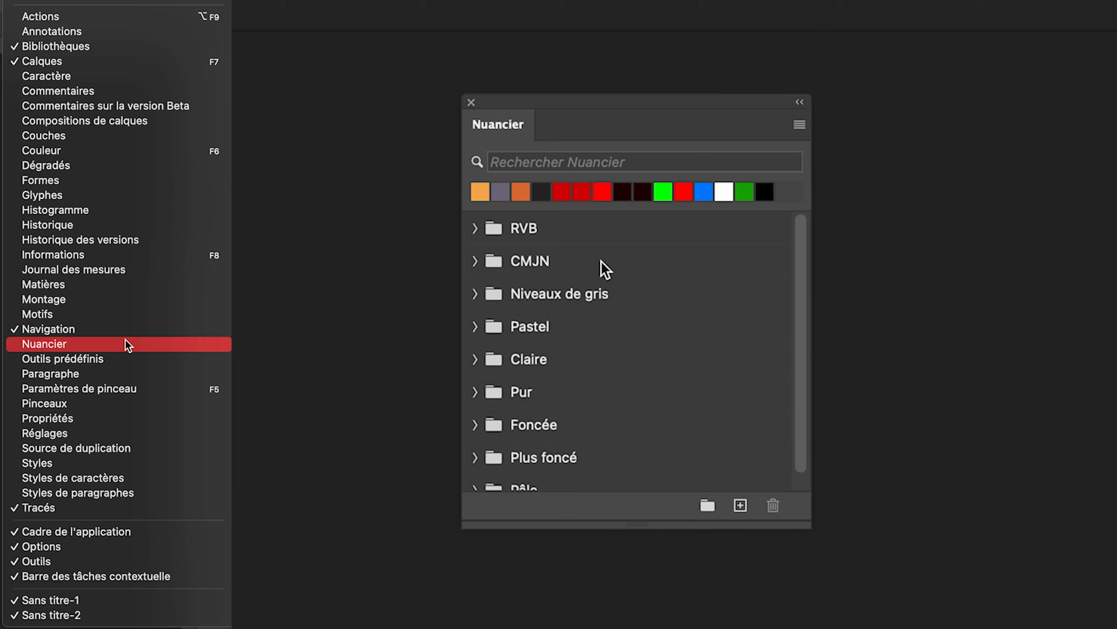
Step: Expand the RVB, CMJN, Niveaux de gris, Claire and Pastel groups in the Nuancier swatches
{"action": "left_click", "coordinate": [475, 229]}
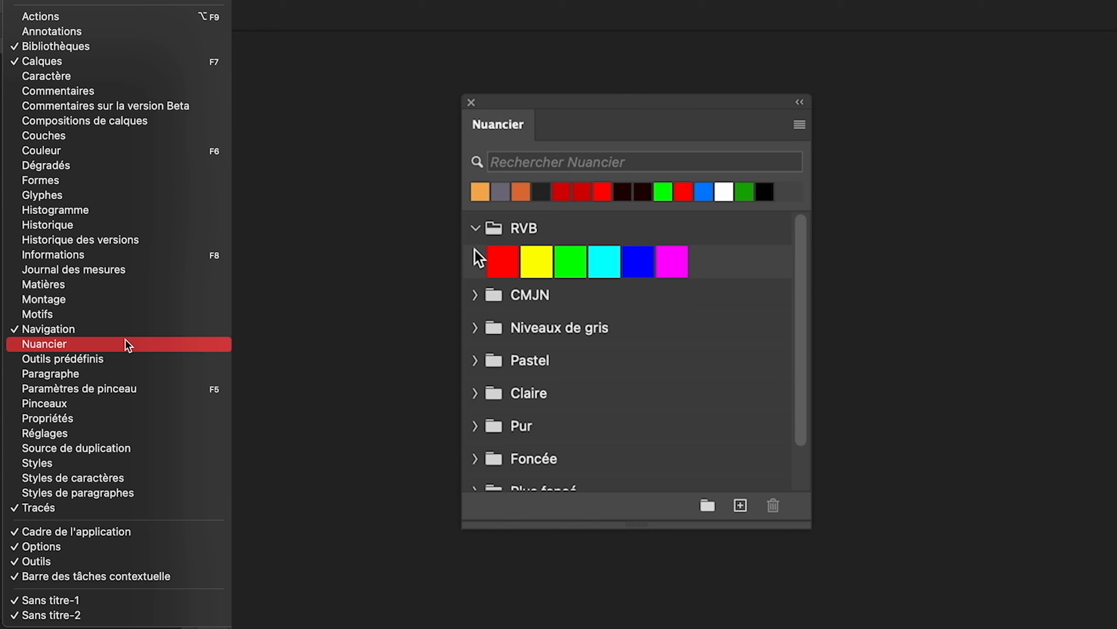
{"action": "left_click", "coordinate": [476, 294]}
{"action": "left_click", "coordinate": [474, 361]}
{"action": "scroll", "coordinate": [524, 374], "scroll_direction": "down", "scroll_amount": 5}
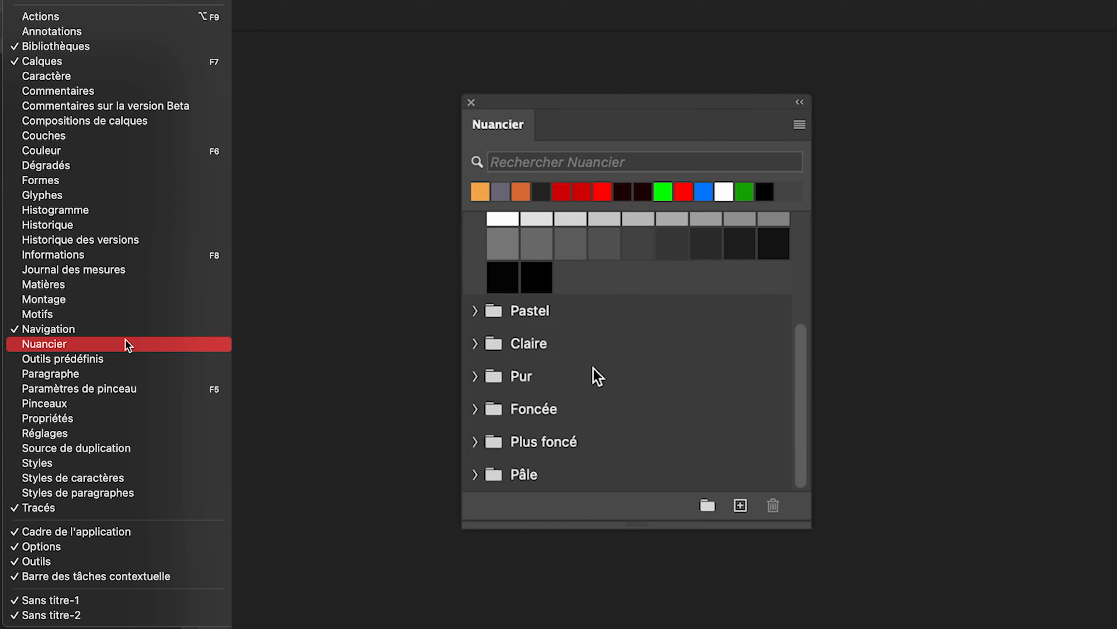
{"action": "left_click", "coordinate": [475, 344]}
{"action": "left_click", "coordinate": [475, 310]}
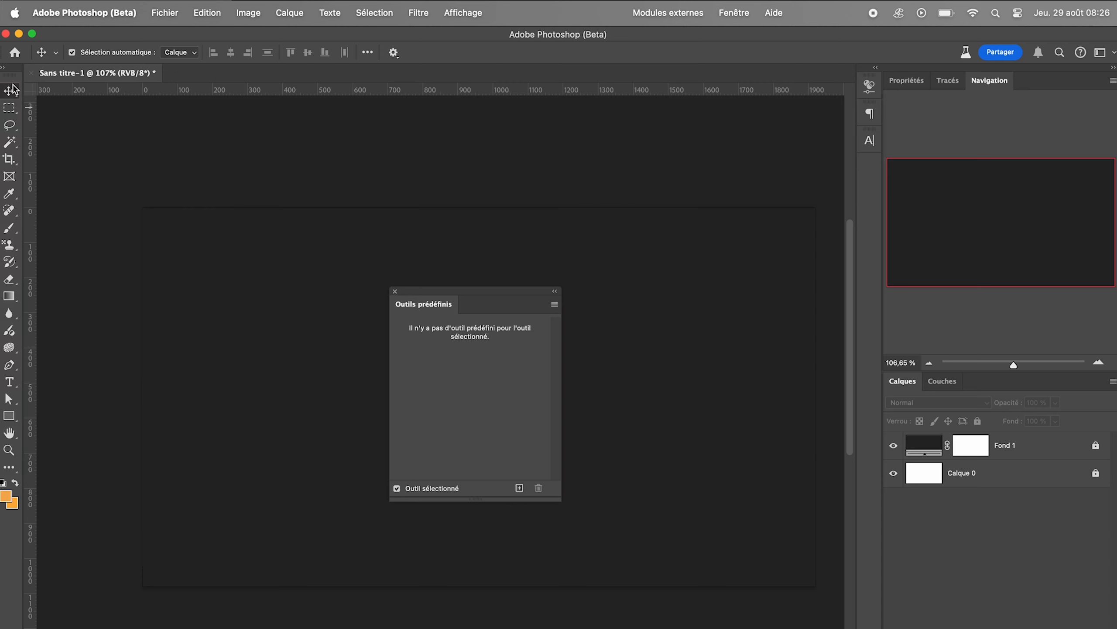
Step: Paint a looping orange stroke across Calque 1 with the 179 px brush at 65% opacity, and undo it
{"action": "left_click", "coordinate": [9, 227]}
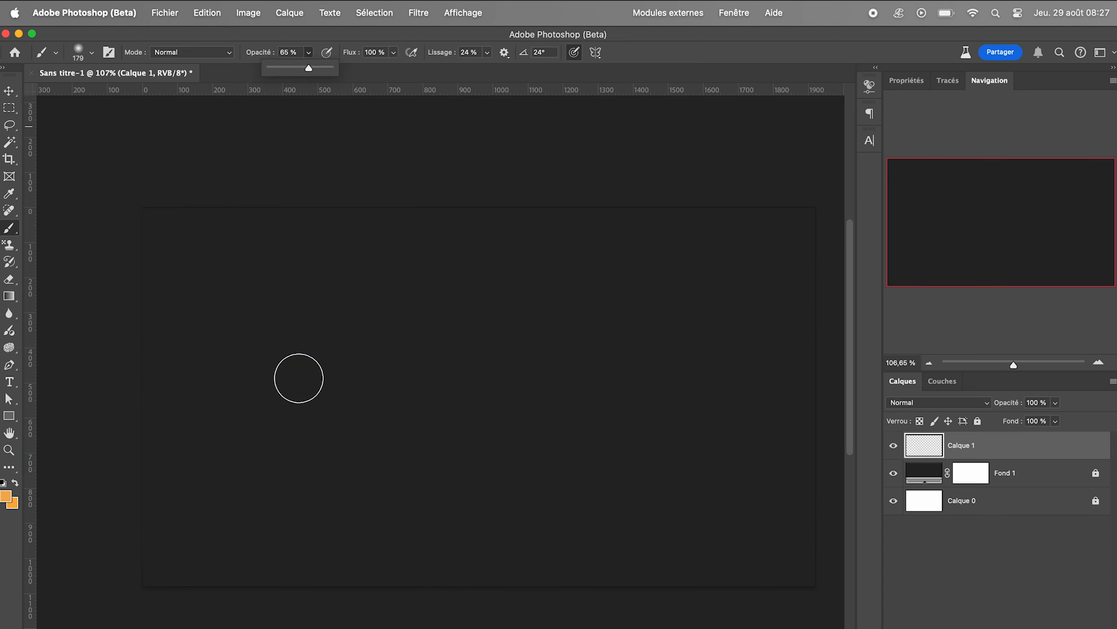
{"action": "mouse_move", "coordinate": [297, 376]}
{"action": "left_mouse_down"}
{"action": "mouse_move", "coordinate": [393, 321]}
{"action": "mouse_move", "coordinate": [474, 391]}
{"action": "mouse_move", "coordinate": [585, 408]}
{"action": "mouse_move", "coordinate": [660, 337]}
{"action": "mouse_move", "coordinate": [689, 355]}
{"action": "mouse_move", "coordinate": [630, 435]}
{"action": "mouse_move", "coordinate": [501, 472]}
{"action": "mouse_move", "coordinate": [386, 452]}
{"action": "mouse_move", "coordinate": [366, 485]}
{"action": "mouse_move", "coordinate": [482, 465]}
{"action": "mouse_move", "coordinate": [518, 319]}
{"action": "mouse_move", "coordinate": [632, 276]}
{"action": "mouse_move", "coordinate": [702, 290]}
{"action": "mouse_move", "coordinate": [720, 273]}
{"action": "left_mouse_up"}
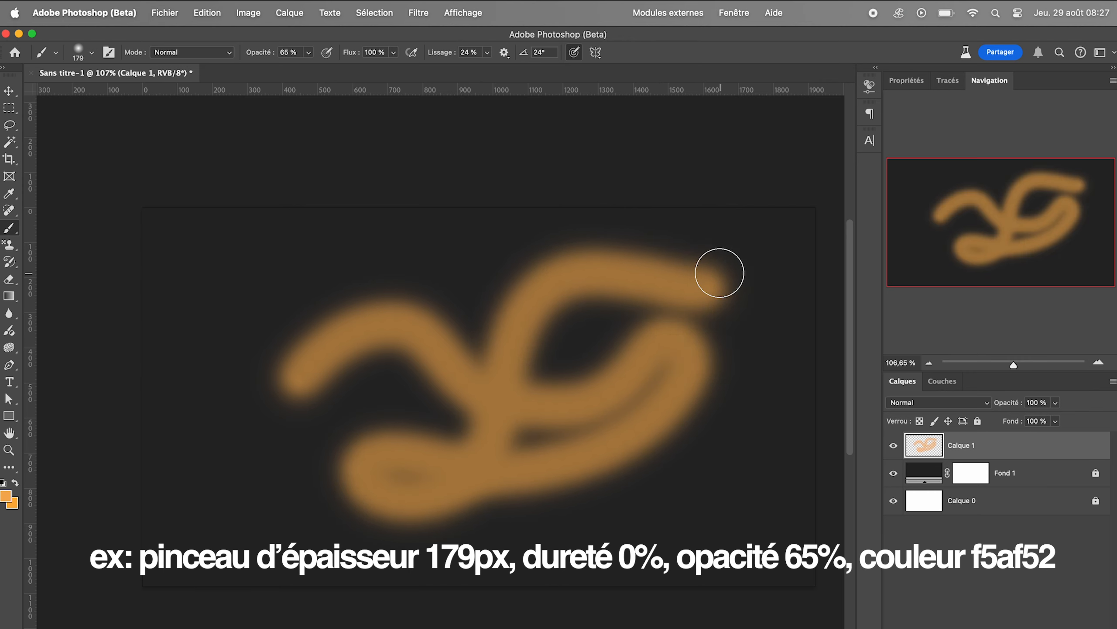
{"action": "key", "text": "super+z"}
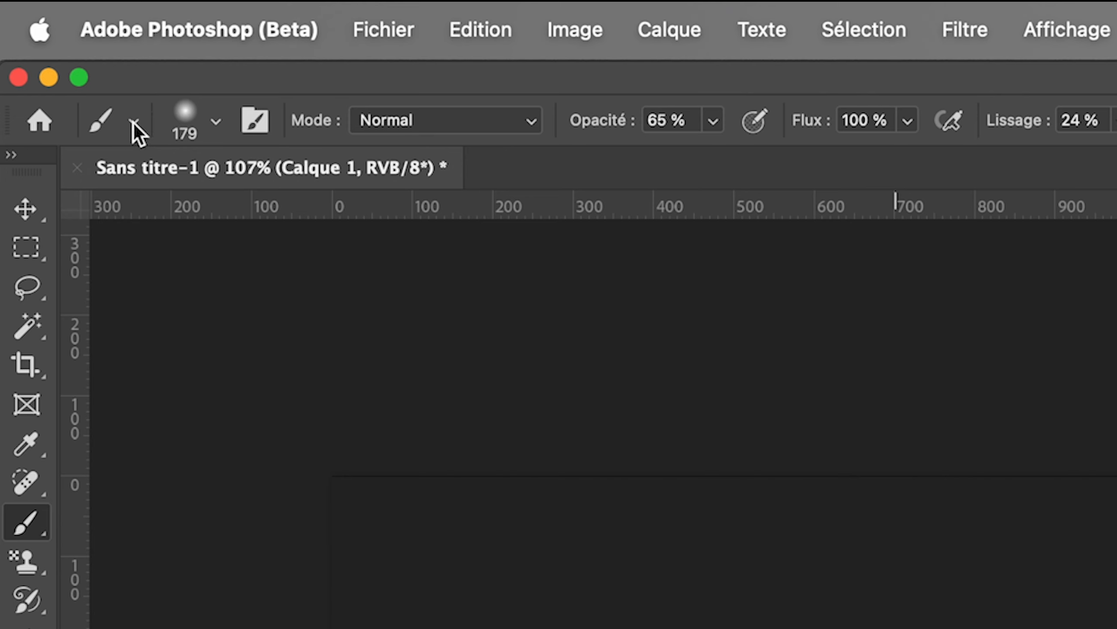
Step: Save the current brush with its colour as tool preset "nouvel outil pinceau", and paint a looping orange stroke across the canvas
{"action": "left_click", "coordinate": [133, 122]}
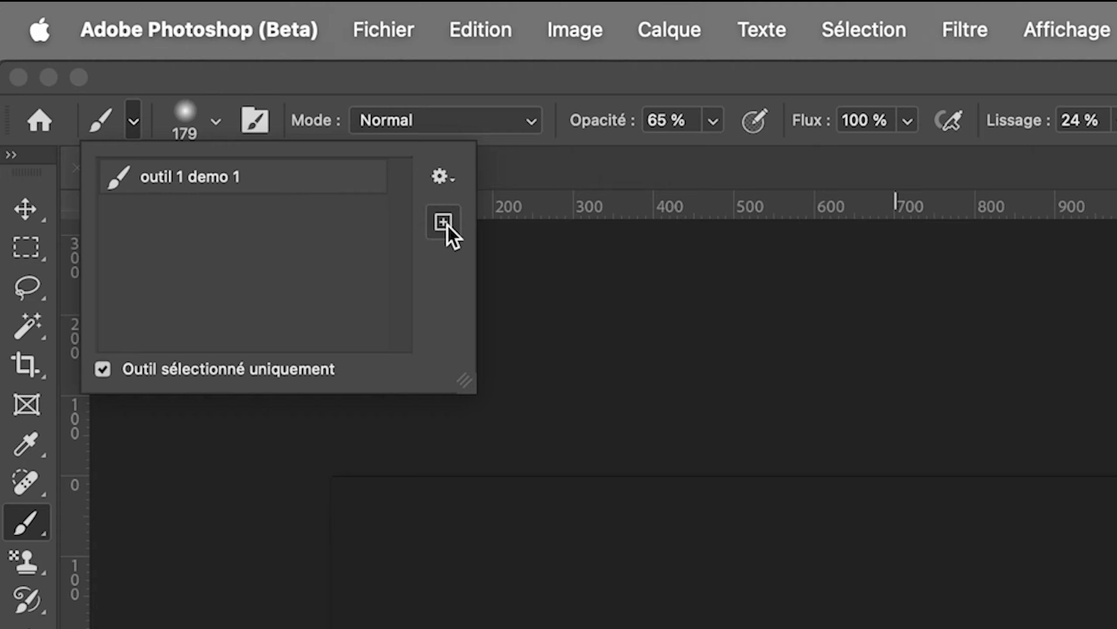
{"action": "left_click", "coordinate": [447, 225]}
{"action": "type", "text": "nouvel outi"}
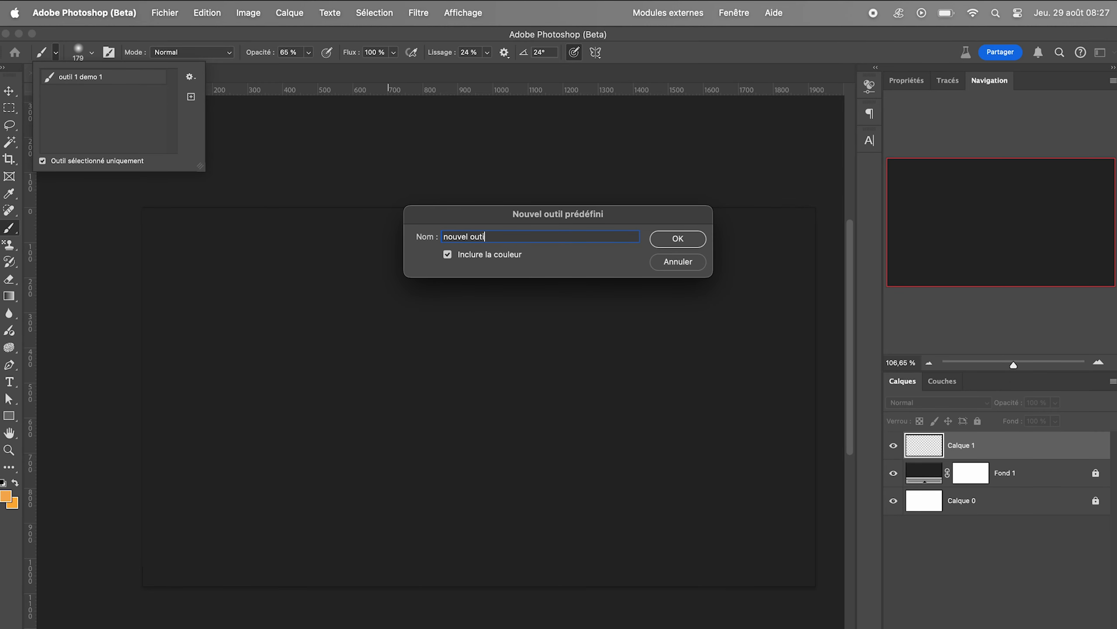
{"action": "type", "text": "l pinceau"}
{"action": "left_click", "coordinate": [689, 238]}
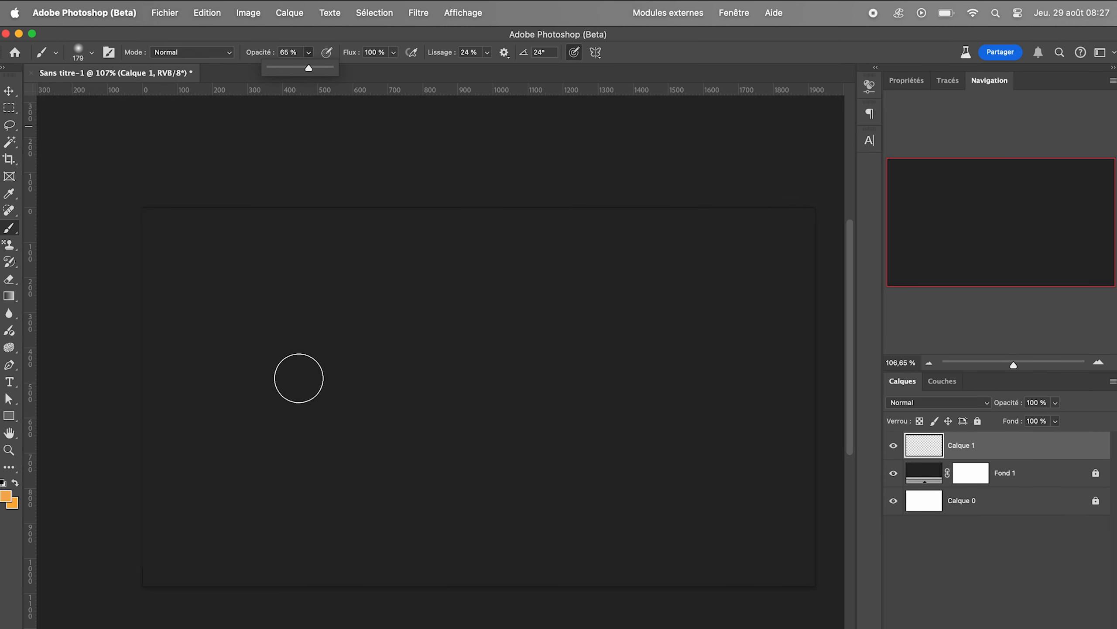
{"action": "mouse_move", "coordinate": [296, 376]}
{"action": "left_mouse_down"}
{"action": "mouse_move", "coordinate": [415, 325]}
{"action": "mouse_move", "coordinate": [473, 390]}
{"action": "mouse_move", "coordinate": [606, 397]}
{"action": "mouse_move", "coordinate": [665, 335]}
{"action": "mouse_move", "coordinate": [690, 357]}
{"action": "mouse_move", "coordinate": [631, 435]}
{"action": "mouse_move", "coordinate": [481, 473]}
{"action": "mouse_move", "coordinate": [376, 453]}
{"action": "mouse_move", "coordinate": [378, 494]}
{"action": "mouse_move", "coordinate": [481, 465]}
{"action": "mouse_move", "coordinate": [535, 291]}
{"action": "mouse_move", "coordinate": [645, 278]}
{"action": "mouse_move", "coordinate": [718, 280]}
{"action": "left_mouse_up"}
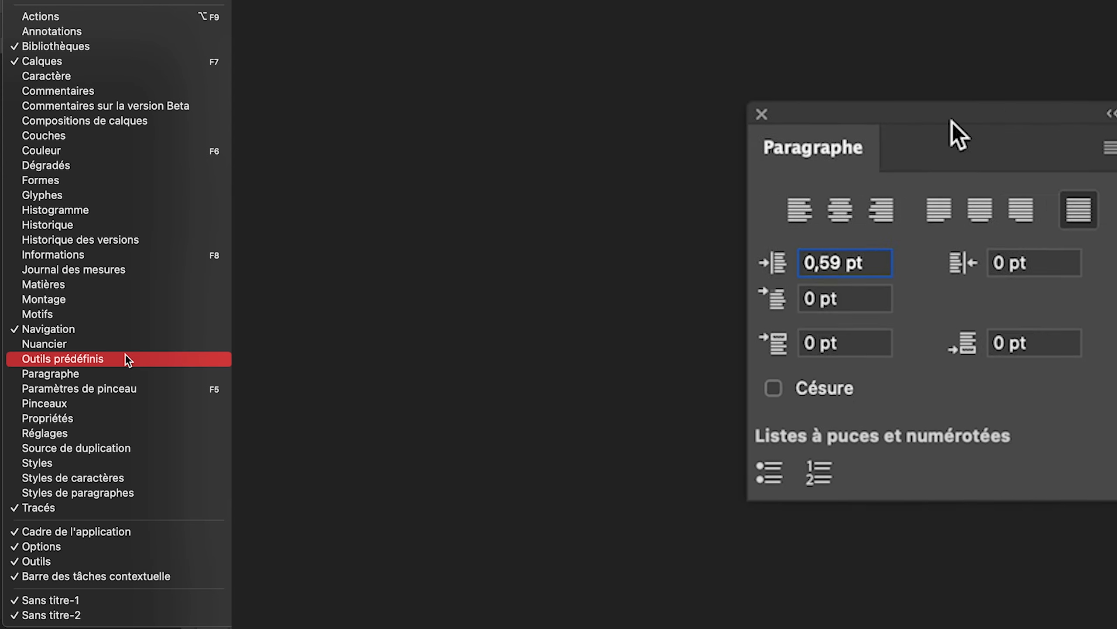
Step: Place the Paragraphe options over the empty canvas and select the left indent value, and open the brush preset picker
{"action": "left_click_drag", "start_coordinate": [950, 133], "coordinate": [648, 166]}
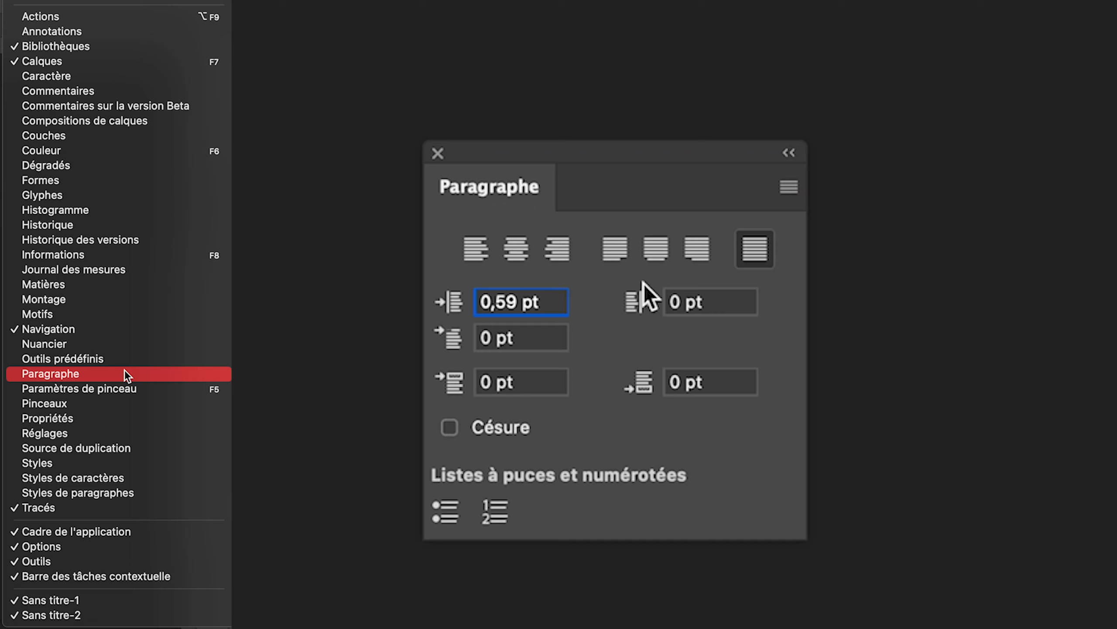
{"action": "left_click_drag", "start_coordinate": [484, 304], "coordinate": [543, 305]}
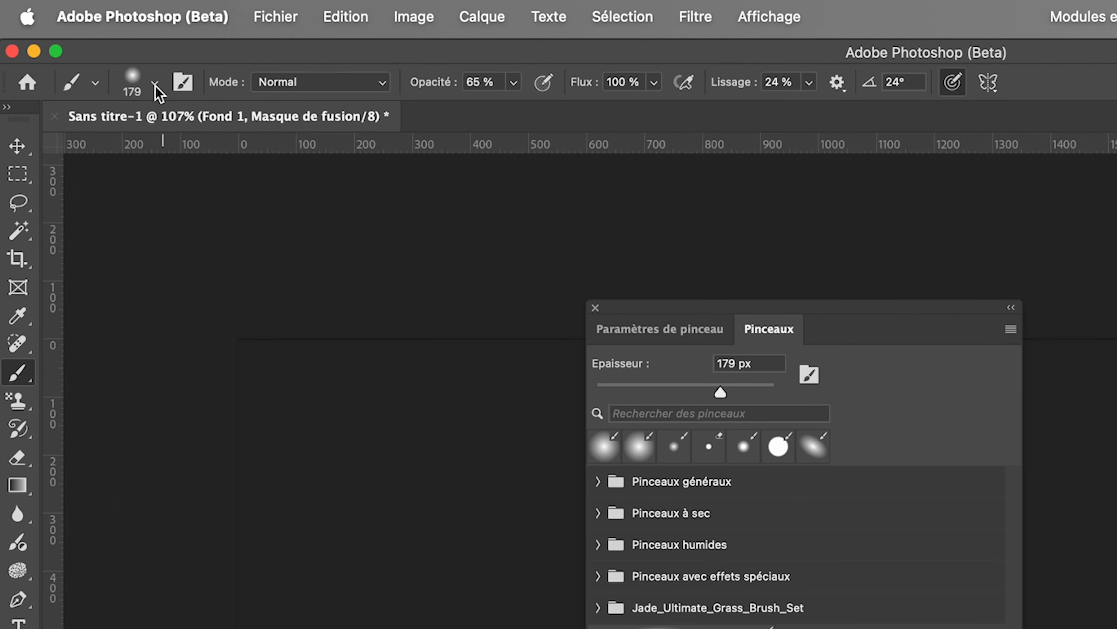
{"action": "left_click", "coordinate": [155, 83]}
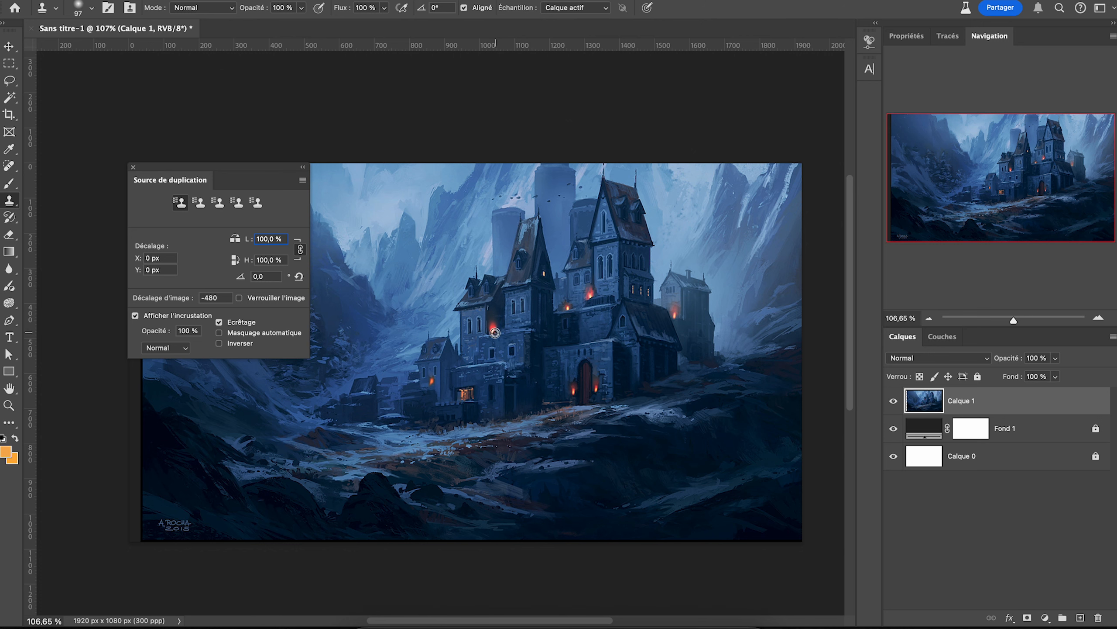
Step: Clone the castle's red flame from the first clone source and the dark foreground from the second, and open the overlay blend modes
{"action": "left_click", "coordinate": [495, 332], "text": "alt"}
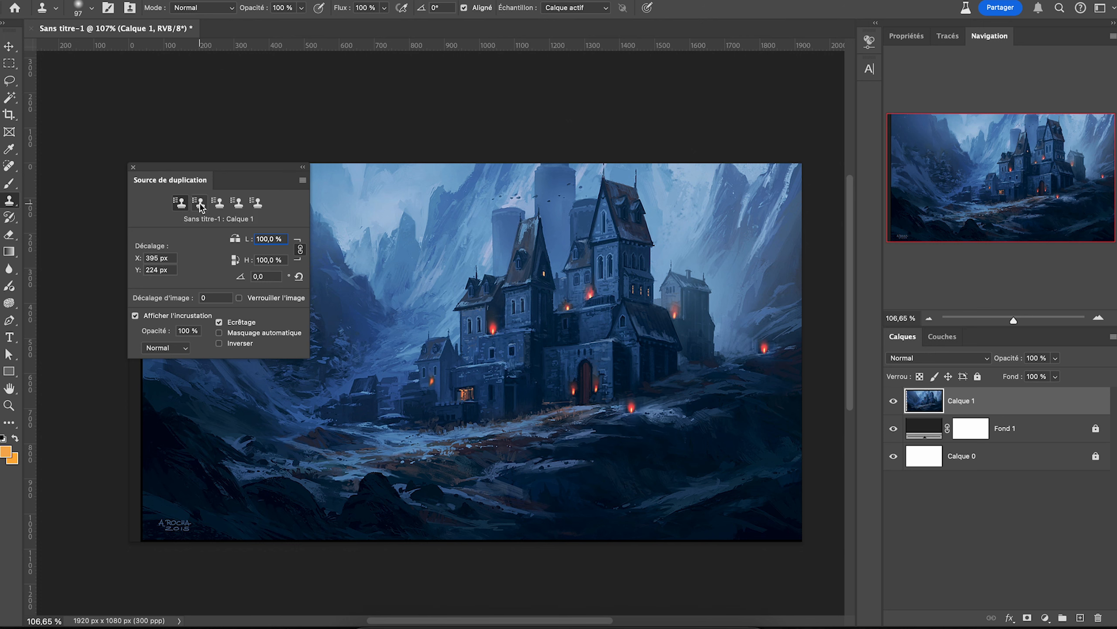
{"action": "left_click", "coordinate": [200, 204]}
{"action": "left_click", "coordinate": [413, 534], "text": "alt"}
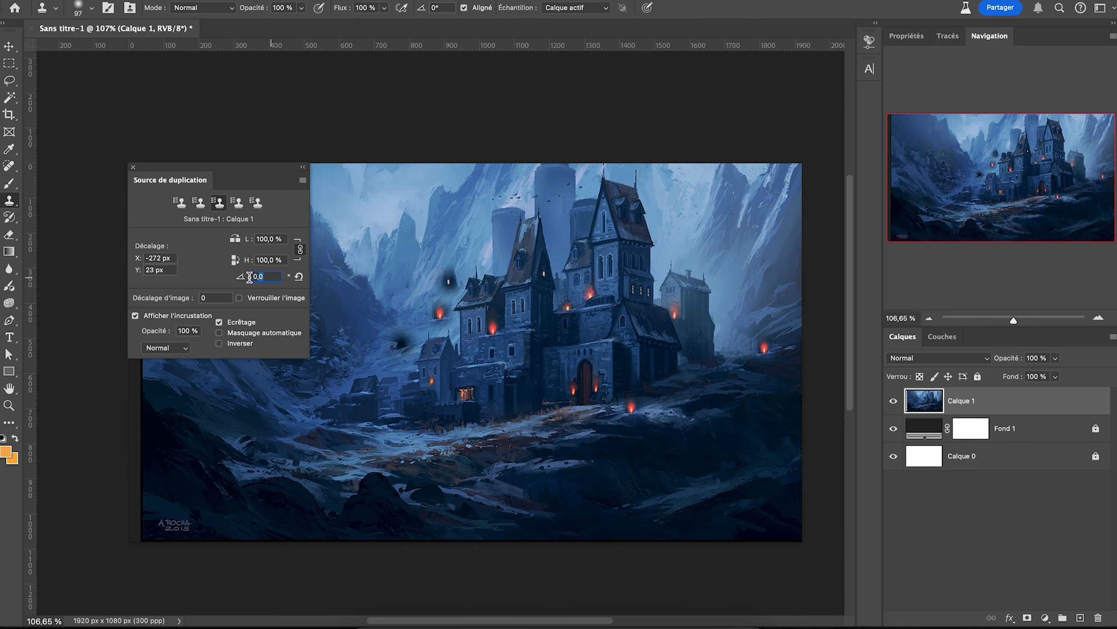
{"action": "left_click", "coordinate": [167, 349]}
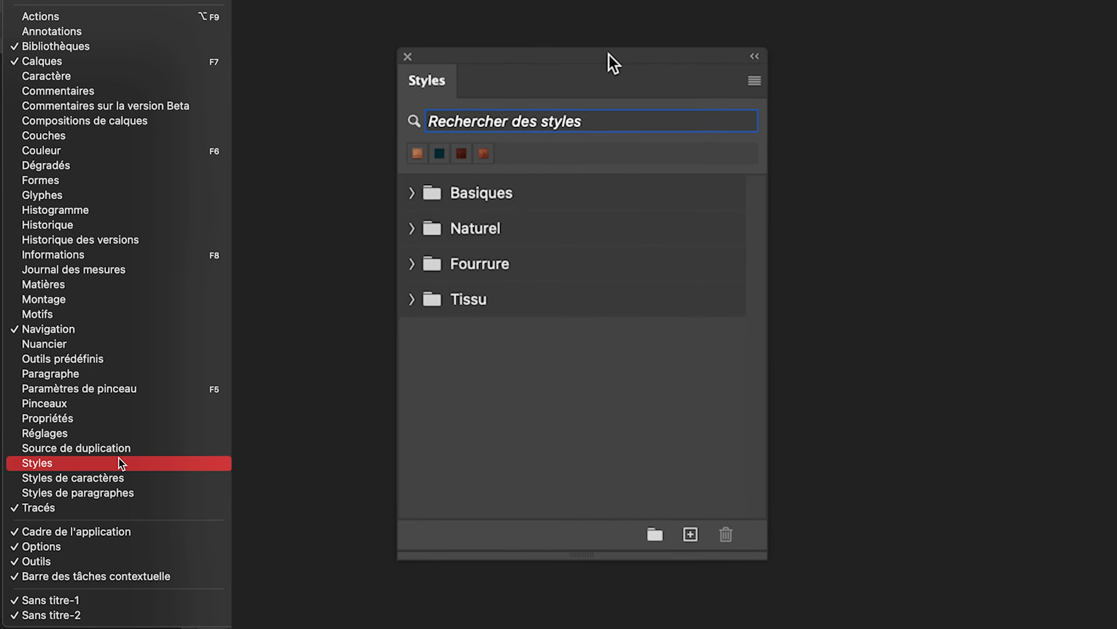
Step: Expand the Basiques and Tissu groups in Styles and look through the available styles
{"action": "left_click", "coordinate": [410, 192]}
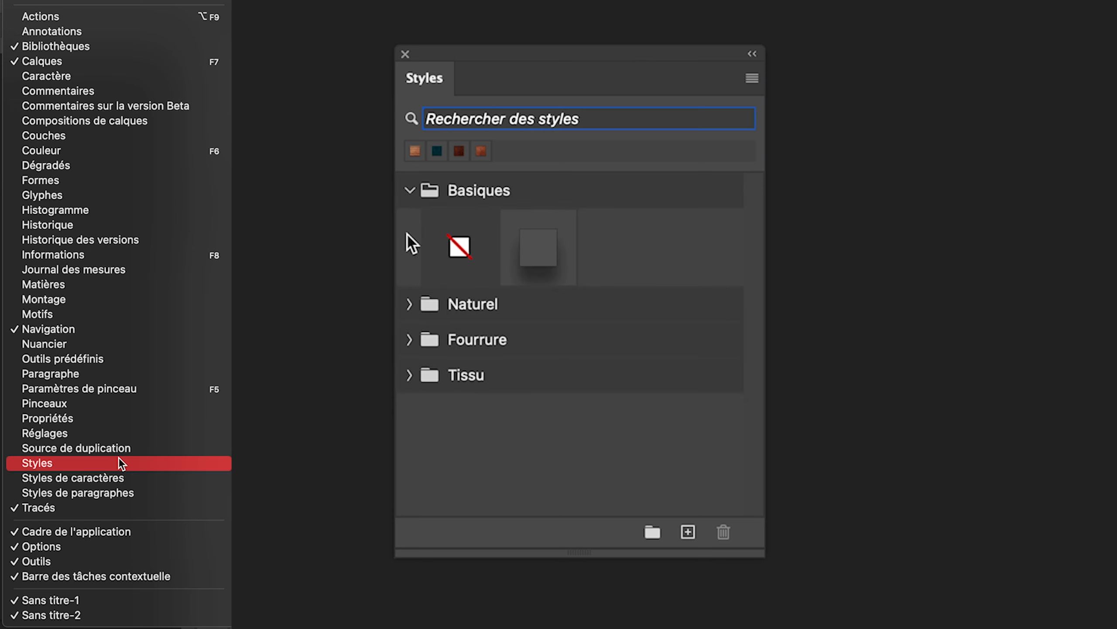
{"action": "left_click", "coordinate": [409, 374]}
{"action": "scroll", "coordinate": [416, 377], "scroll_direction": "down", "scroll_amount": 5}
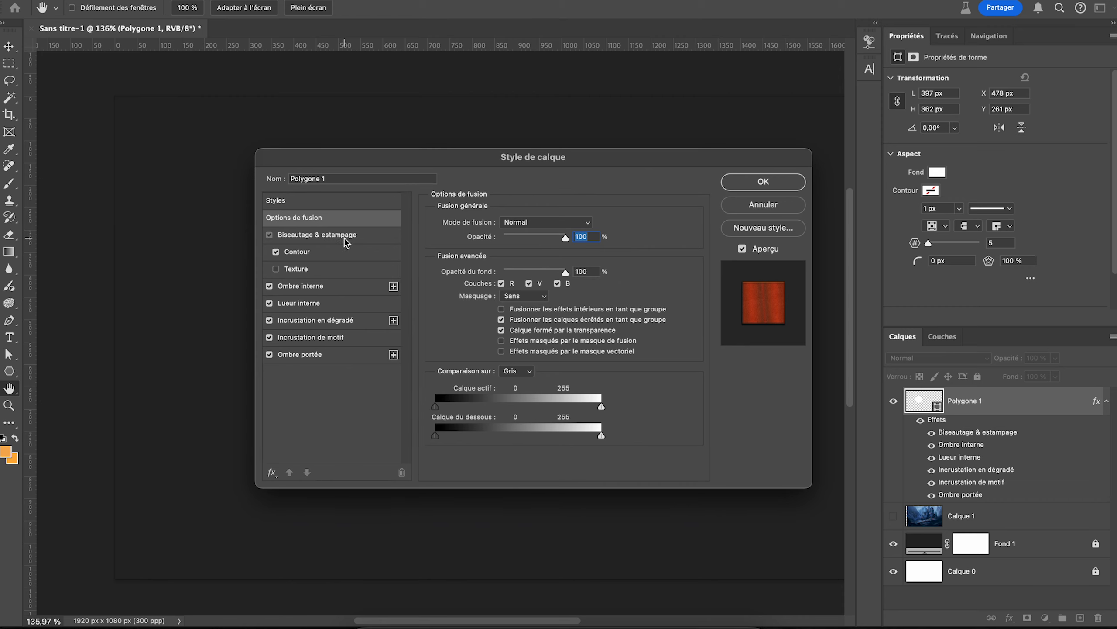
Step: Review Polygone 1's layer style effects, including Biseautage & estampage, and apply the green grass and dark mottled stone Naturel styles to it
{"action": "left_click", "coordinate": [346, 238]}
{"action": "left_click", "coordinate": [323, 297]}
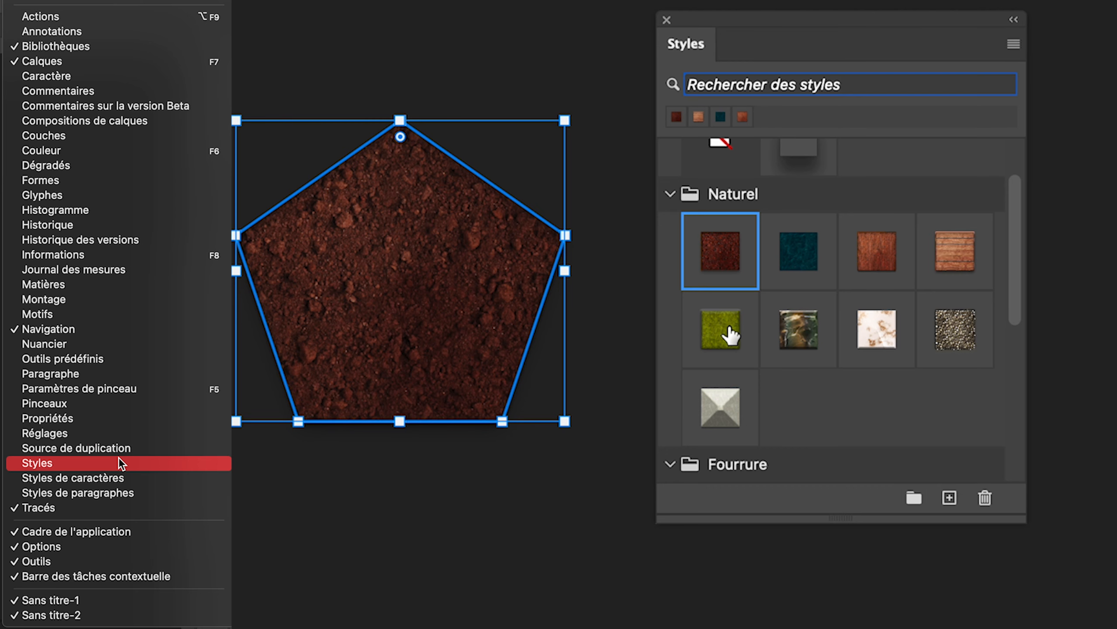
{"action": "left_click", "coordinate": [728, 331]}
{"action": "left_click", "coordinate": [792, 339]}
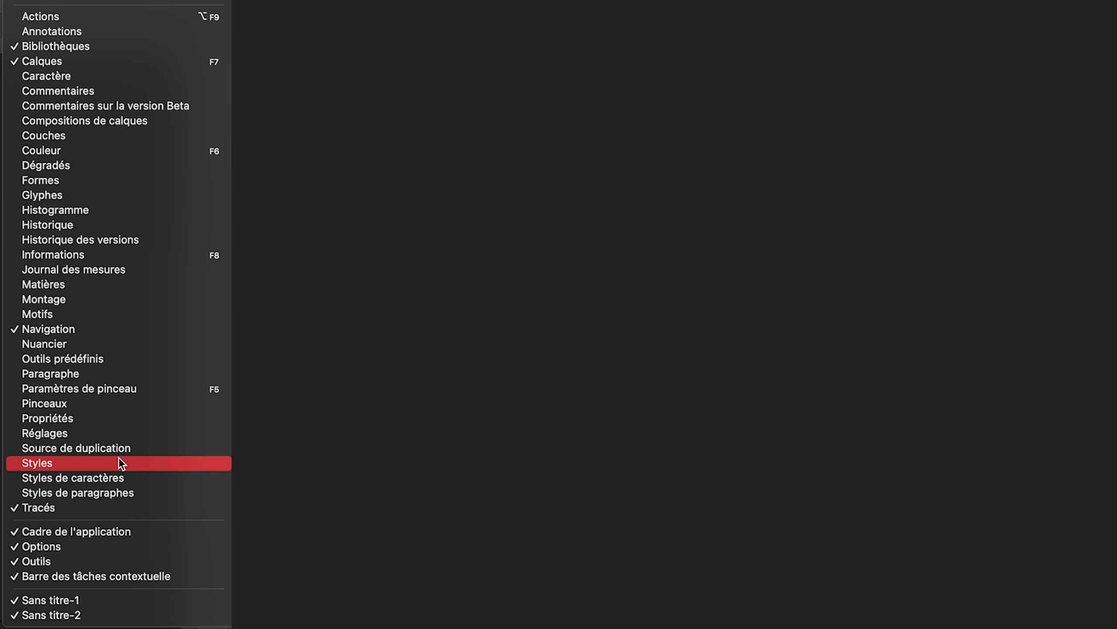
Step: Display Styles de caractères over the empty canvas and select Style de caractère 1, Style de caractère 2 and Sans in turn
{"action": "left_click", "coordinate": [124, 476]}
{"action": "left_click_drag", "start_coordinate": [662, 155], "coordinate": [574, 167]}
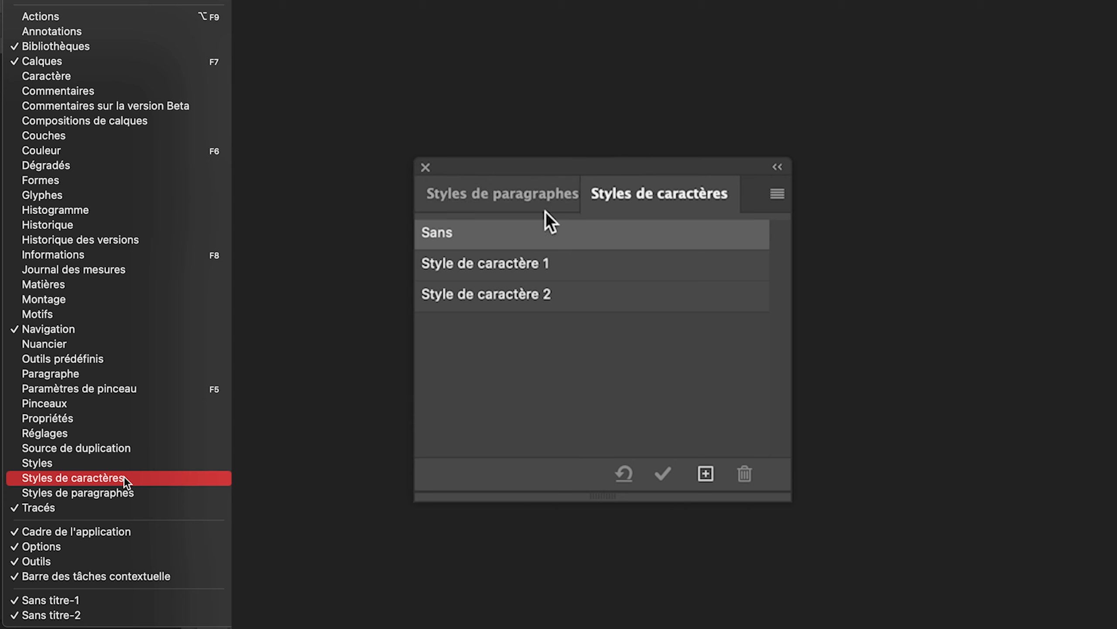
{"action": "left_click", "coordinate": [533, 270]}
{"action": "left_click", "coordinate": [567, 298]}
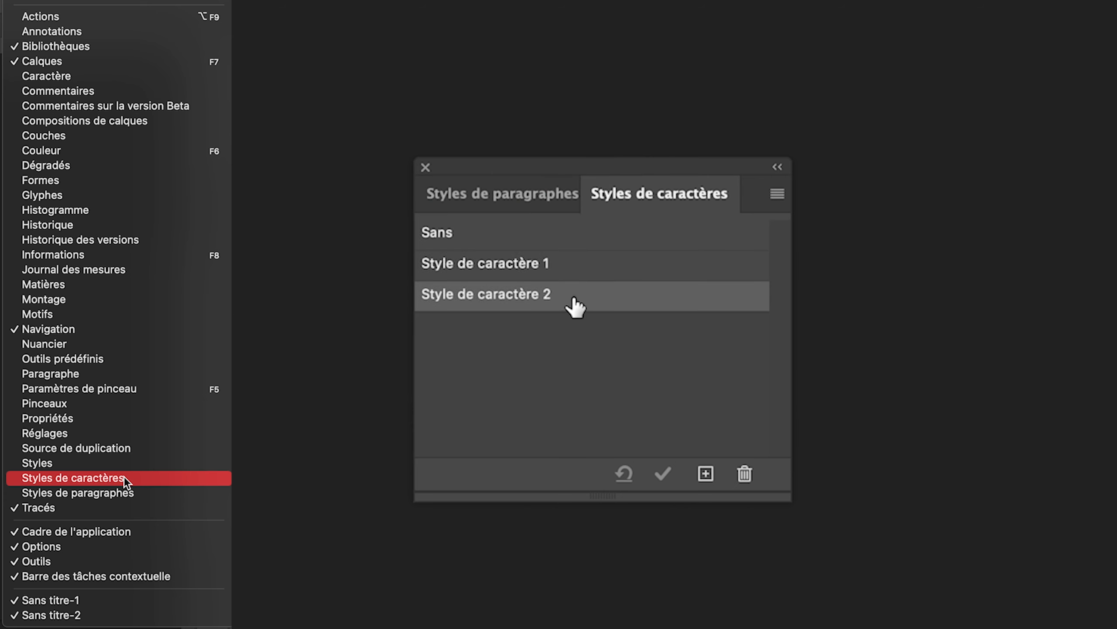
{"action": "left_click", "coordinate": [612, 243]}
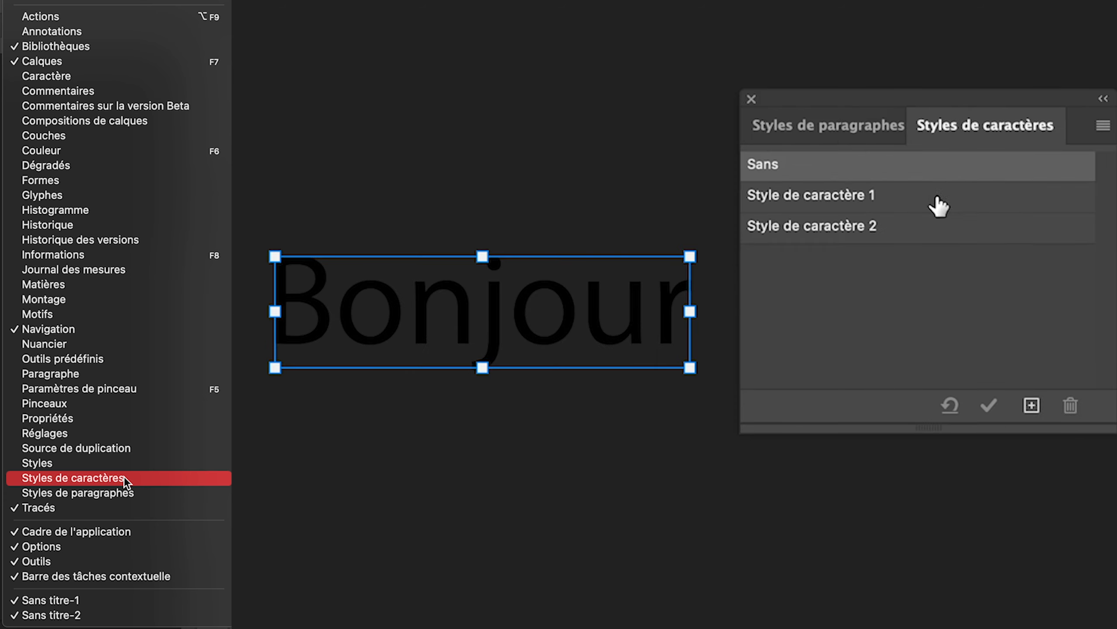
Step: Apply Style de caractère 1 and 2 in turn to the text Bonjour, ending with Sans, and add a new character style
{"action": "left_click", "coordinate": [939, 200]}
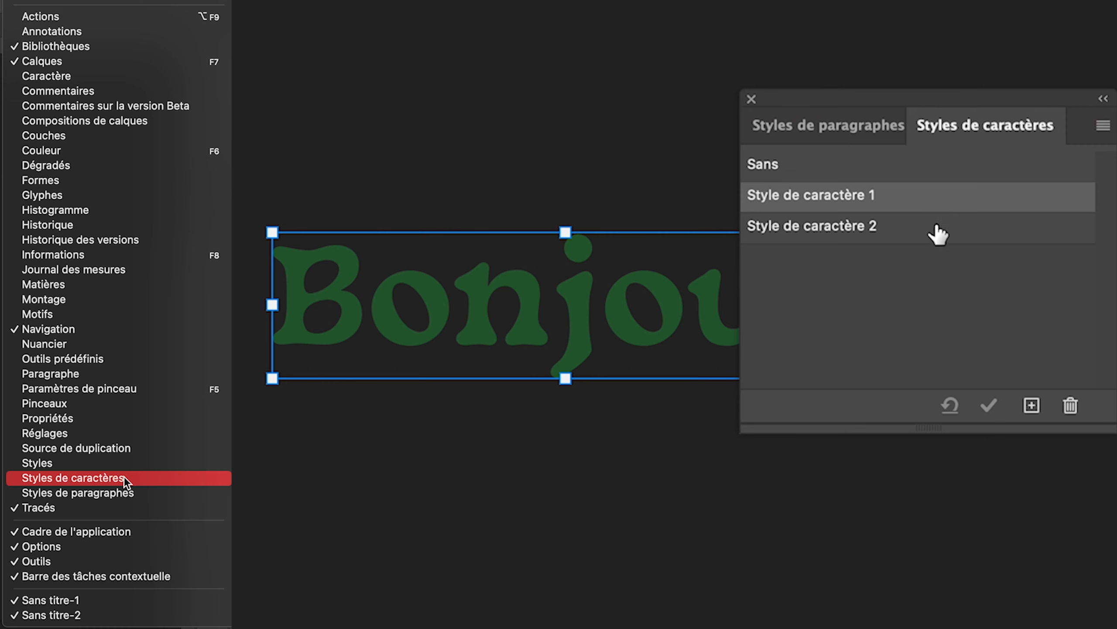
{"action": "left_click", "coordinate": [939, 232]}
{"action": "left_click", "coordinate": [944, 203]}
{"action": "left_click", "coordinate": [954, 176]}
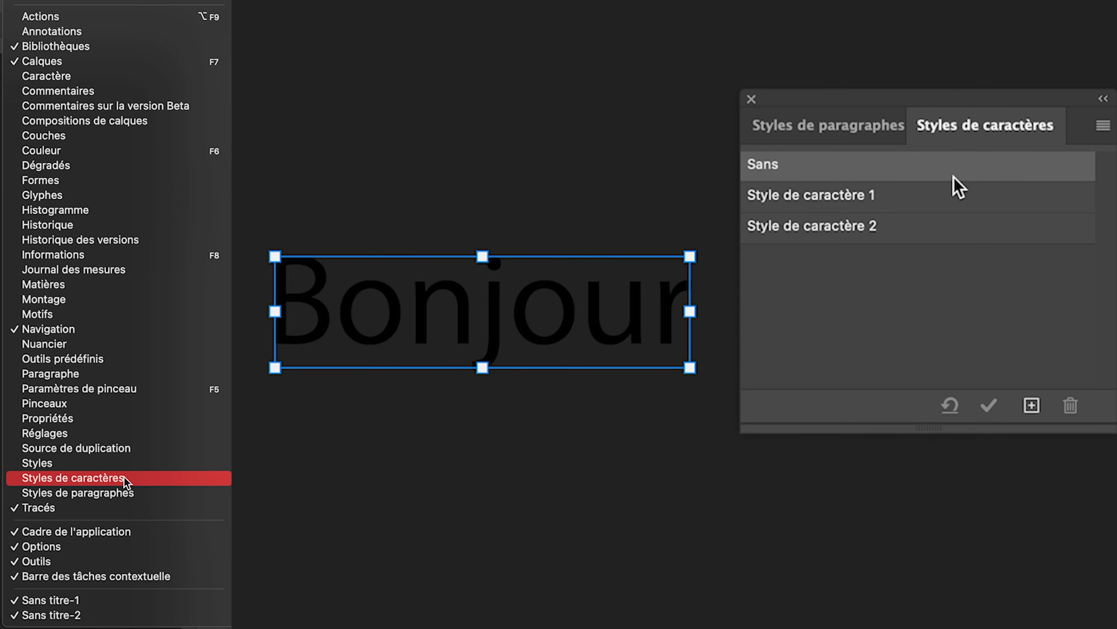
{"action": "left_click", "coordinate": [666, 167]}
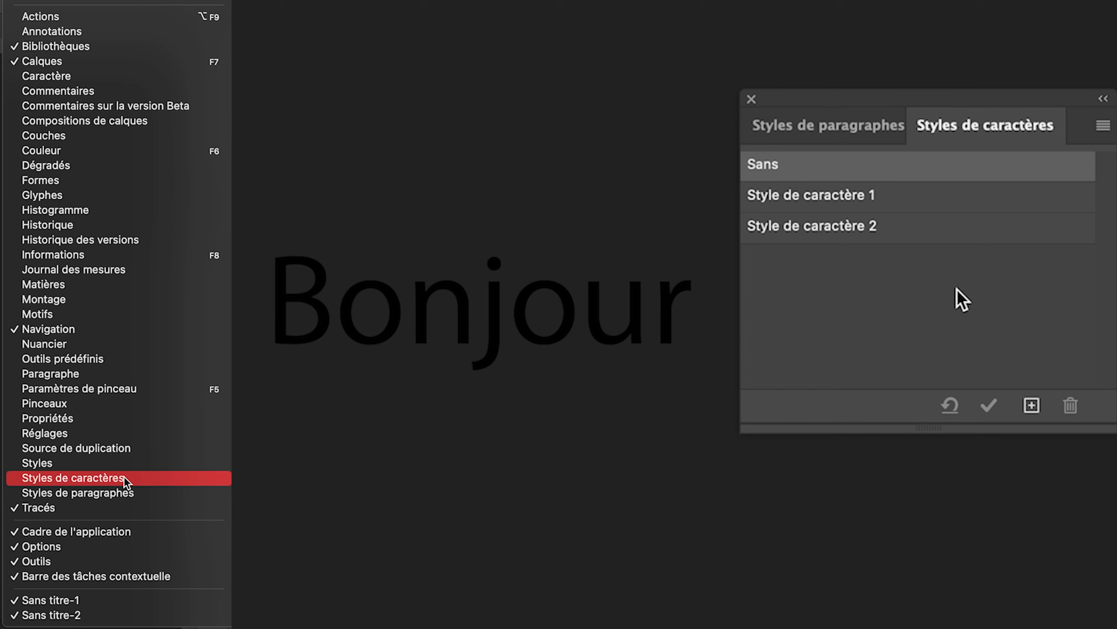
{"action": "left_click", "coordinate": [1031, 405]}
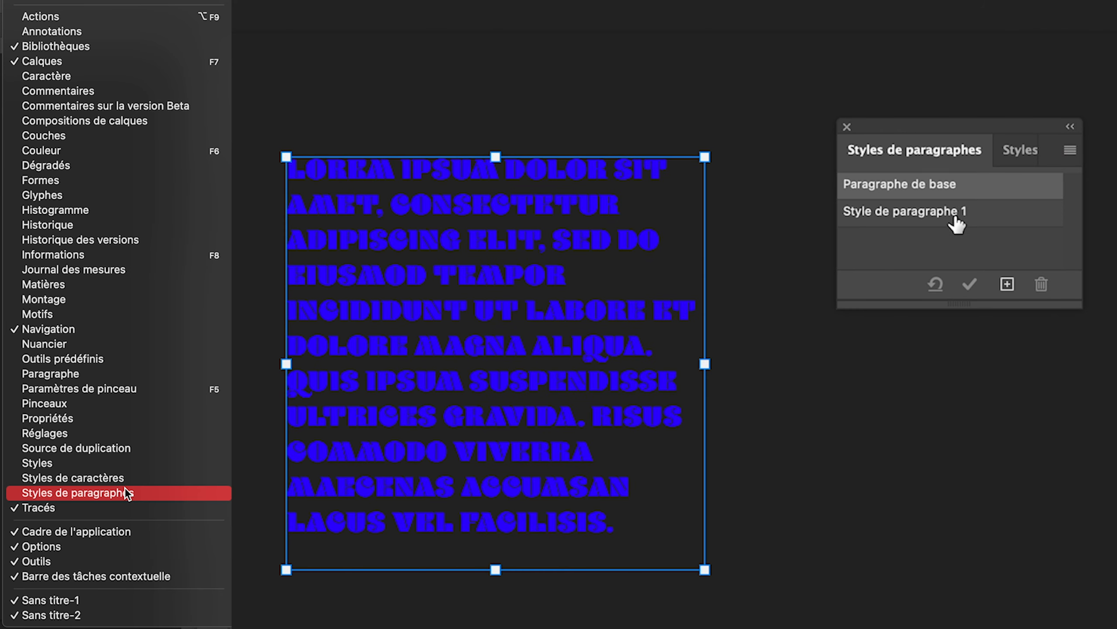
Step: Alternate the Lorem ipsum text between Style de paragraphe 1 and Paragraphe de base, ending with Style de paragraphe 1
{"action": "left_click", "coordinate": [955, 212]}
{"action": "left_click", "coordinate": [964, 189]}
{"action": "left_click", "coordinate": [965, 214]}
{"action": "left_click", "coordinate": [964, 187]}
{"action": "left_click", "coordinate": [963, 213]}
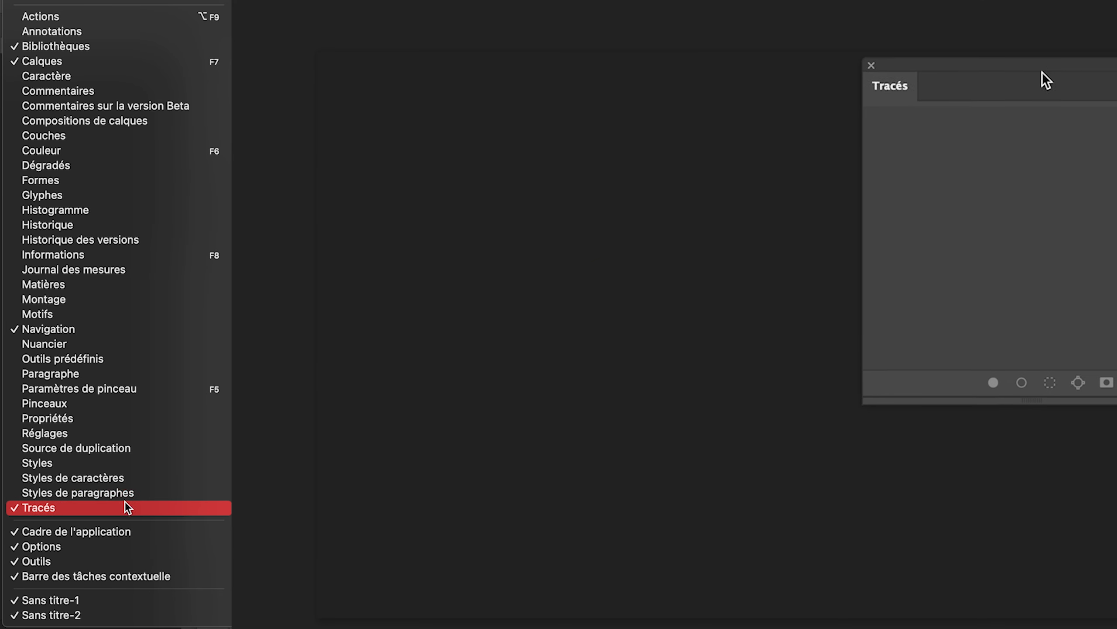
Step: Move the floating Tracés panel clear of the drawing area and draw a closed, six-point L-shaped path beside it
{"action": "left_click_drag", "start_coordinate": [1041, 72], "coordinate": [899, 153]}
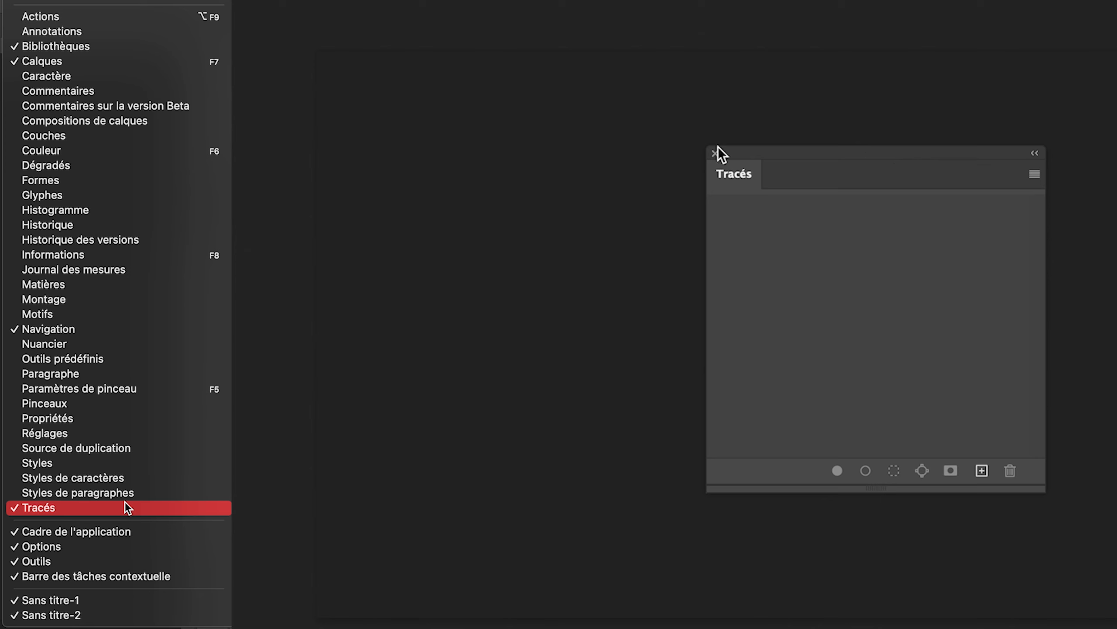
{"action": "left_click", "coordinate": [396, 346]}
{"action": "left_click", "coordinate": [557, 339]}
{"action": "left_click", "coordinate": [512, 219]}
{"action": "left_click", "coordinate": [597, 199]}
{"action": "left_click", "coordinate": [624, 419]}
{"action": "left_click", "coordinate": [454, 480]}
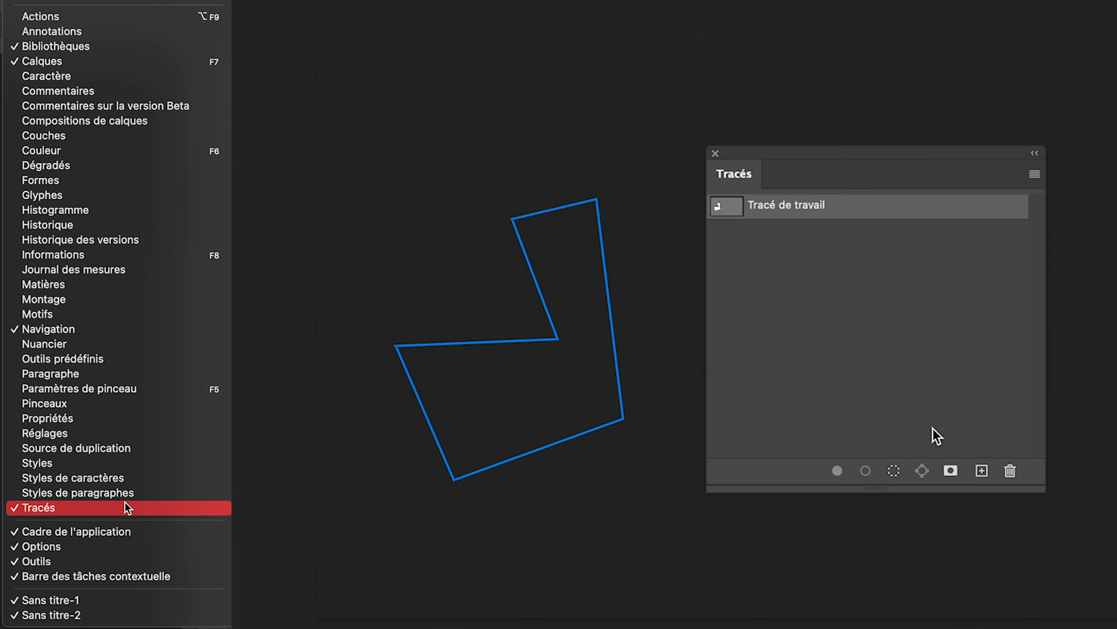
Step: Delete the L-shaped work path and undo it, and add a new path and undo that too
{"action": "left_click", "coordinate": [1011, 473]}
{"action": "key", "text": "super+z"}
{"action": "left_click", "coordinate": [979, 472]}
{"action": "key", "text": "super+z"}
Step: Convert the L-shaped path to a selection, try adding a mask and undo it, and convert the selection back to a path
{"action": "left_click", "coordinate": [894, 471]}
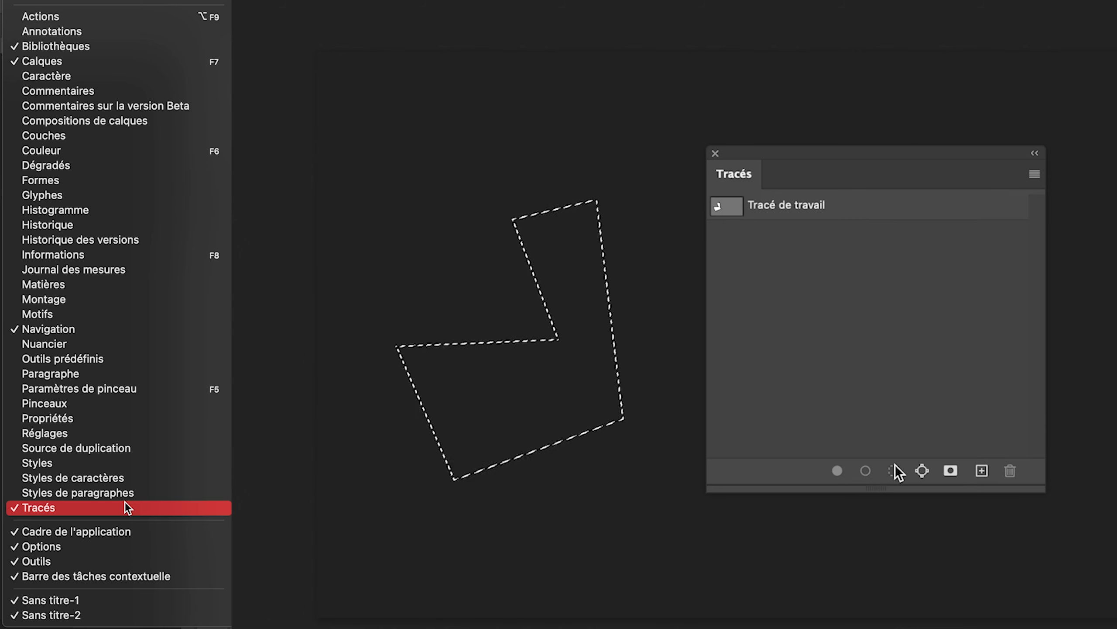
{"action": "left_click", "coordinate": [951, 471]}
{"action": "key", "text": "super+z"}
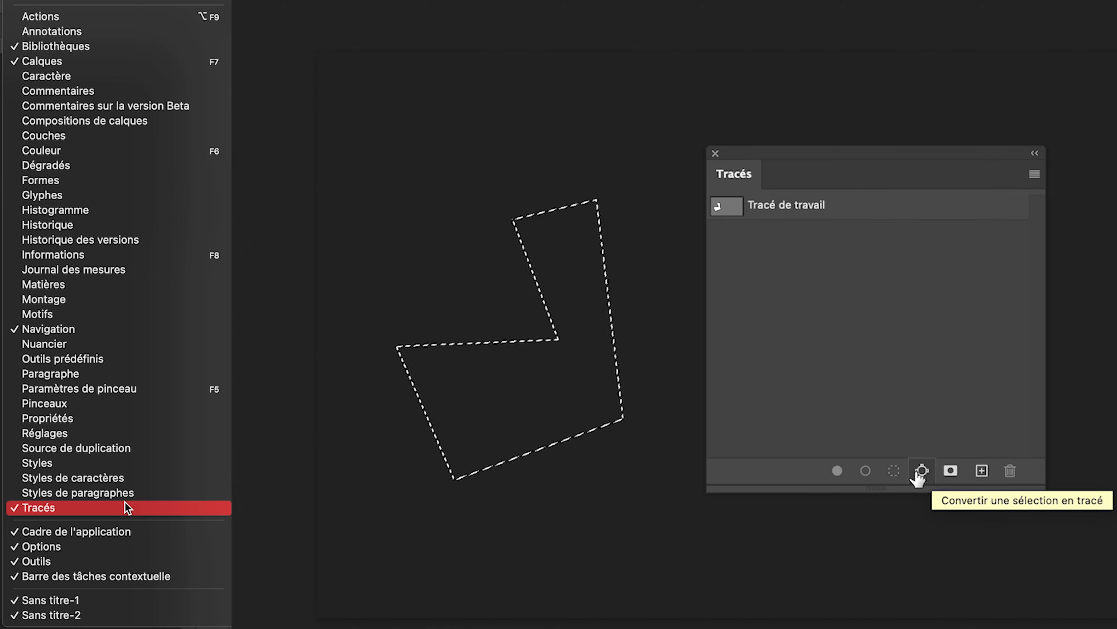
{"action": "left_click", "coordinate": [923, 470]}
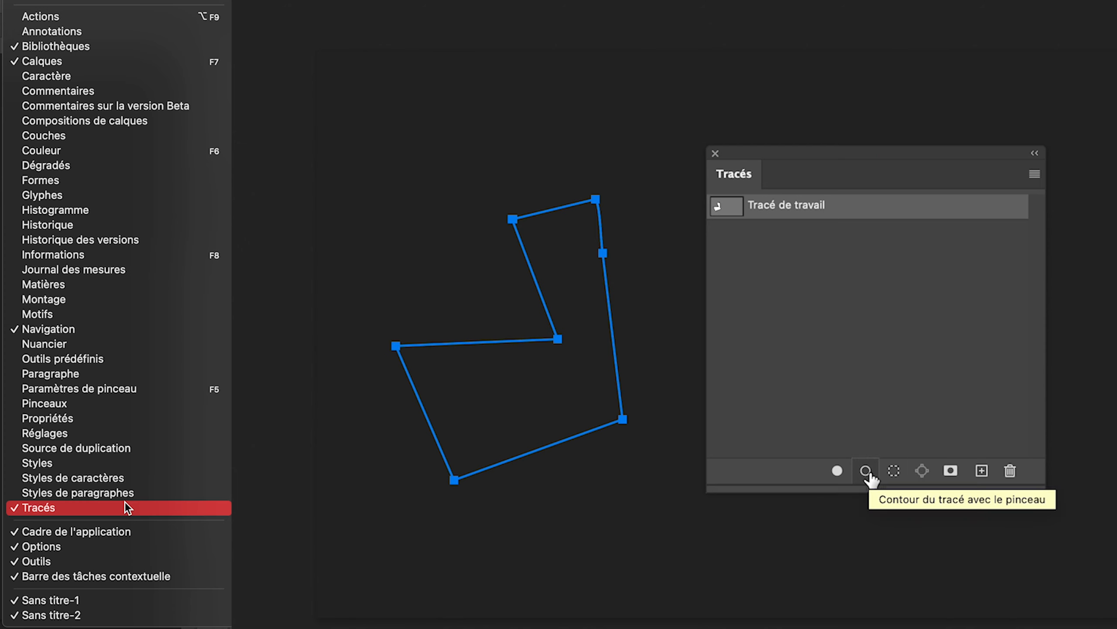
Step: Stroke the L-shaped path with the orange brush and undo it, and fill the path with the foreground colour
{"action": "left_click", "coordinate": [868, 473]}
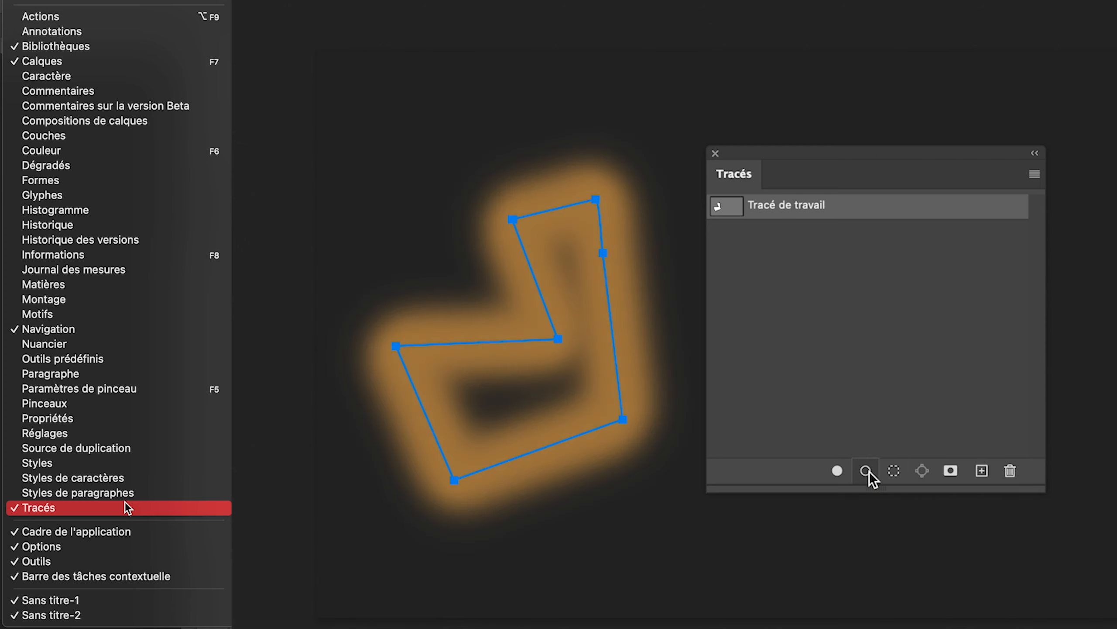
{"action": "key", "text": "super+z"}
{"action": "left_click", "coordinate": [837, 471]}
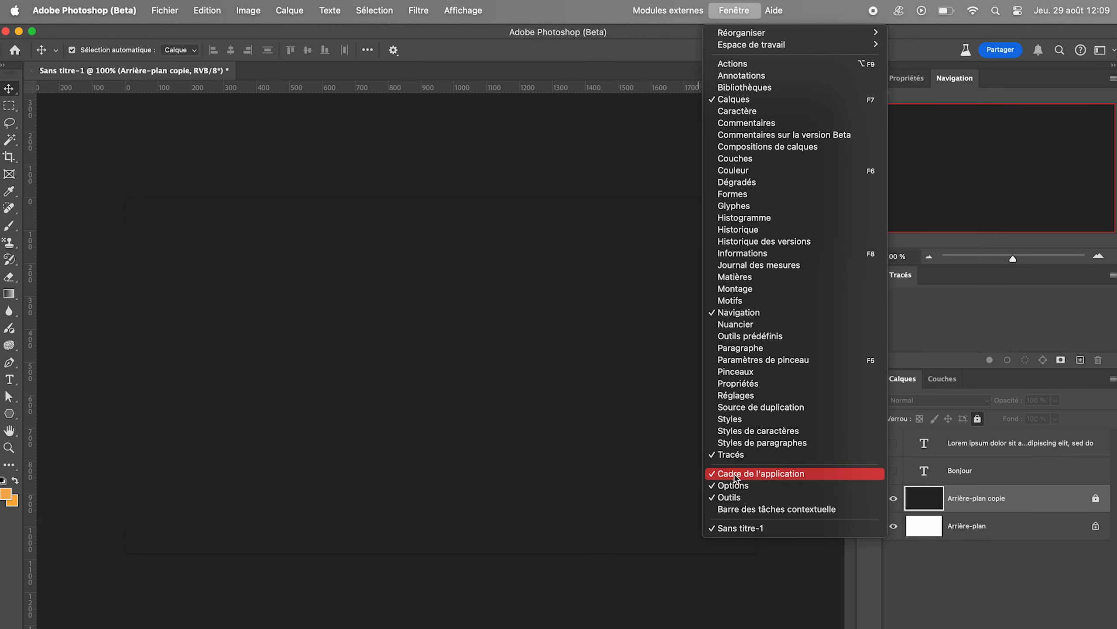
Step: Try turning off the application frame and moving the floating document window, and hide and restore the options bar
{"action": "left_click", "coordinate": [724, 474]}
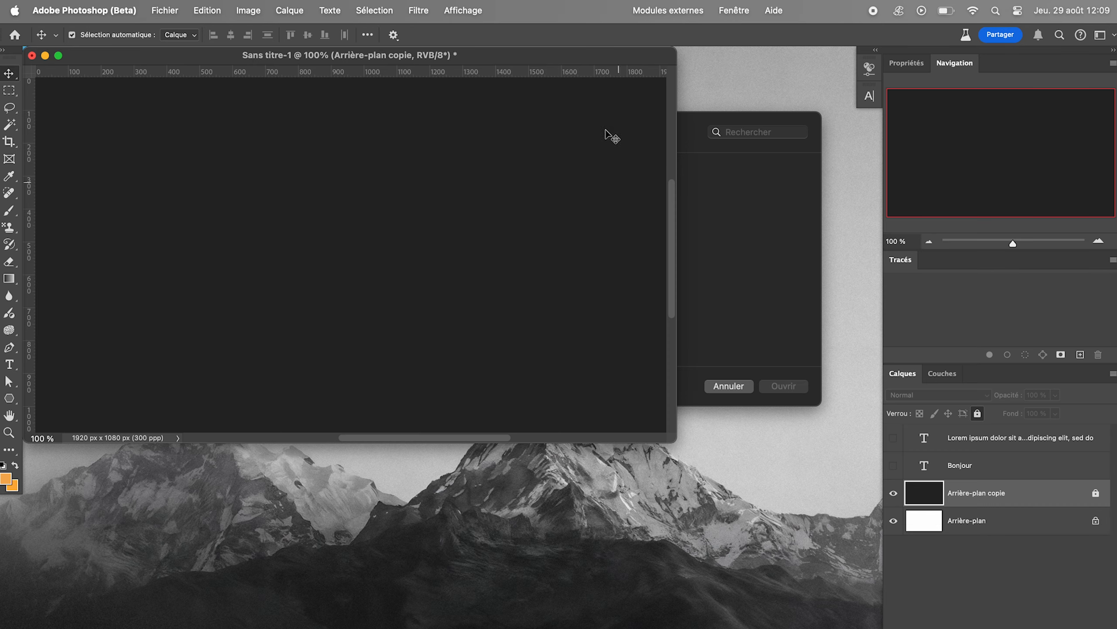
{"action": "left_click_drag", "start_coordinate": [596, 60], "coordinate": [768, 137]}
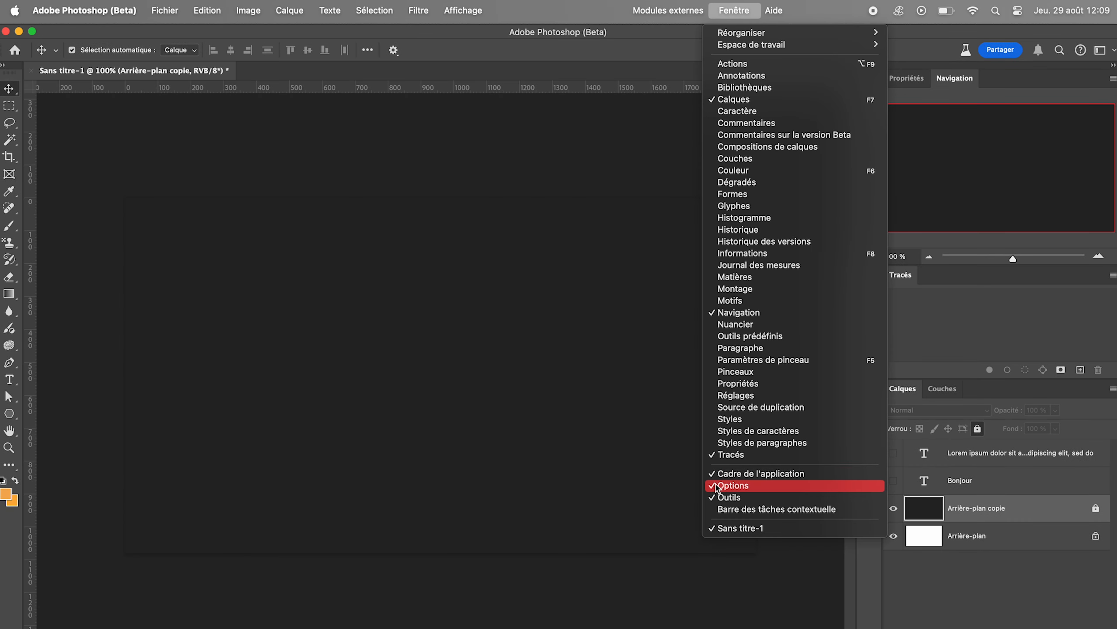
{"action": "left_click", "coordinate": [732, 485]}
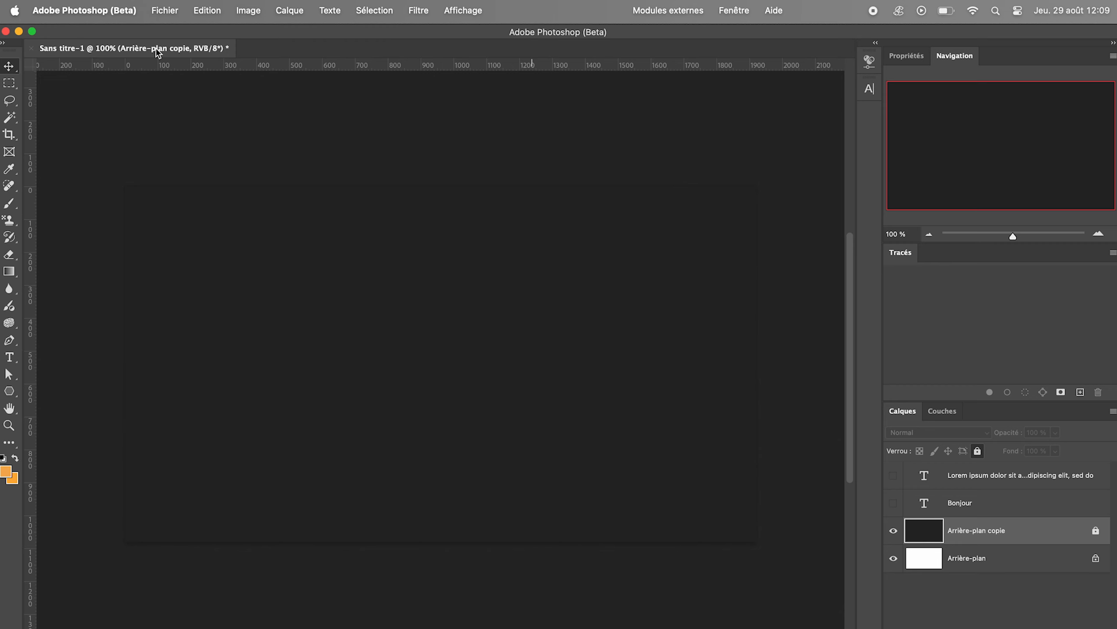
{"action": "left_click", "coordinate": [734, 10]}
{"action": "left_click", "coordinate": [741, 491]}
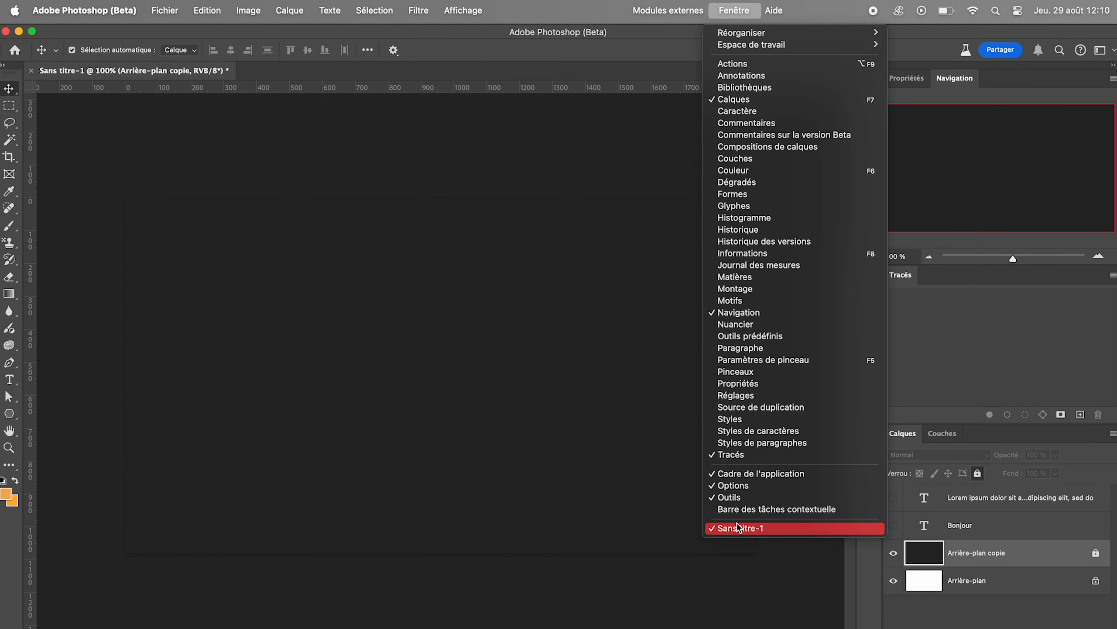
Step: Display the contextual task bar, reposition it, and start a generative fill on a rectangular selection
{"action": "left_click", "coordinate": [737, 511]}
{"action": "left_click_drag", "start_coordinate": [299, 534], "coordinate": [292, 485]}
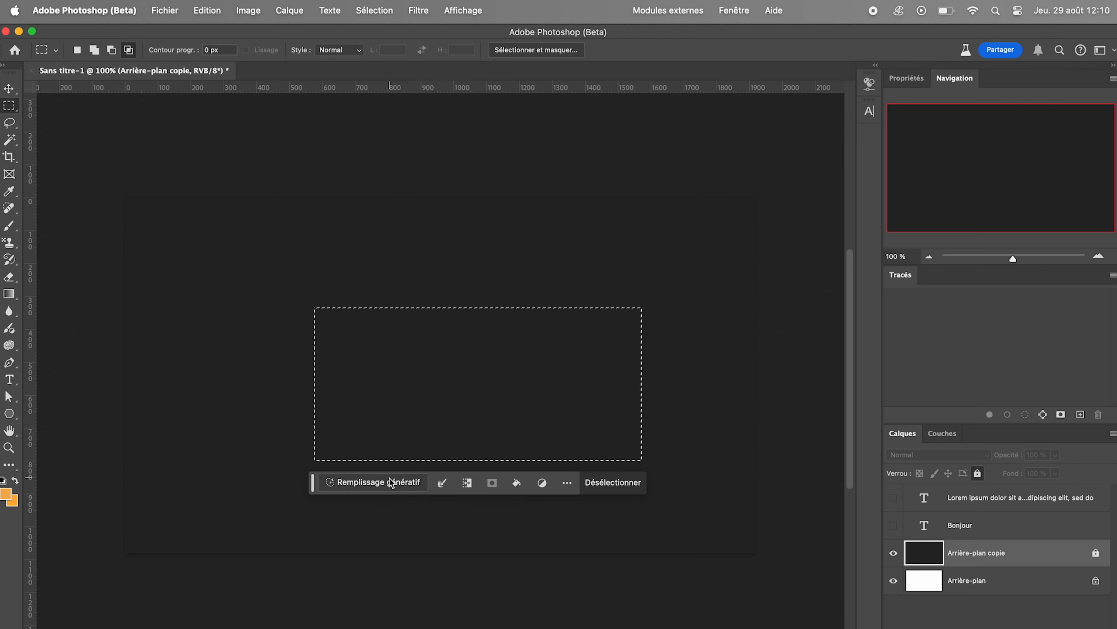
{"action": "left_click", "coordinate": [378, 482]}
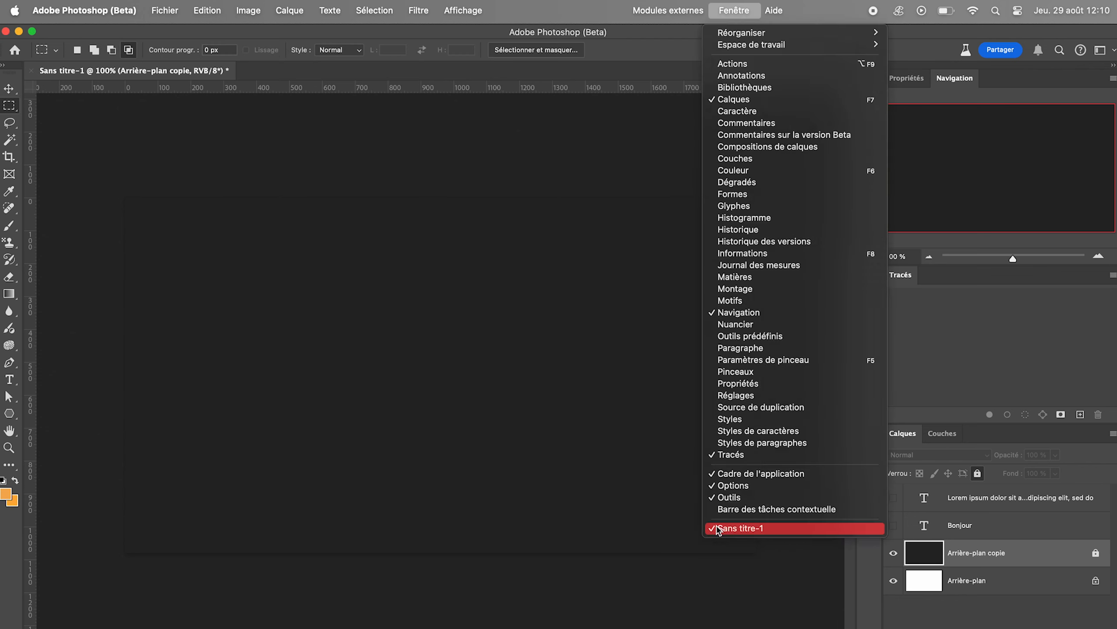
Step: Bring the open document Sans titre-1 to the front
{"action": "left_click", "coordinate": [718, 528]}
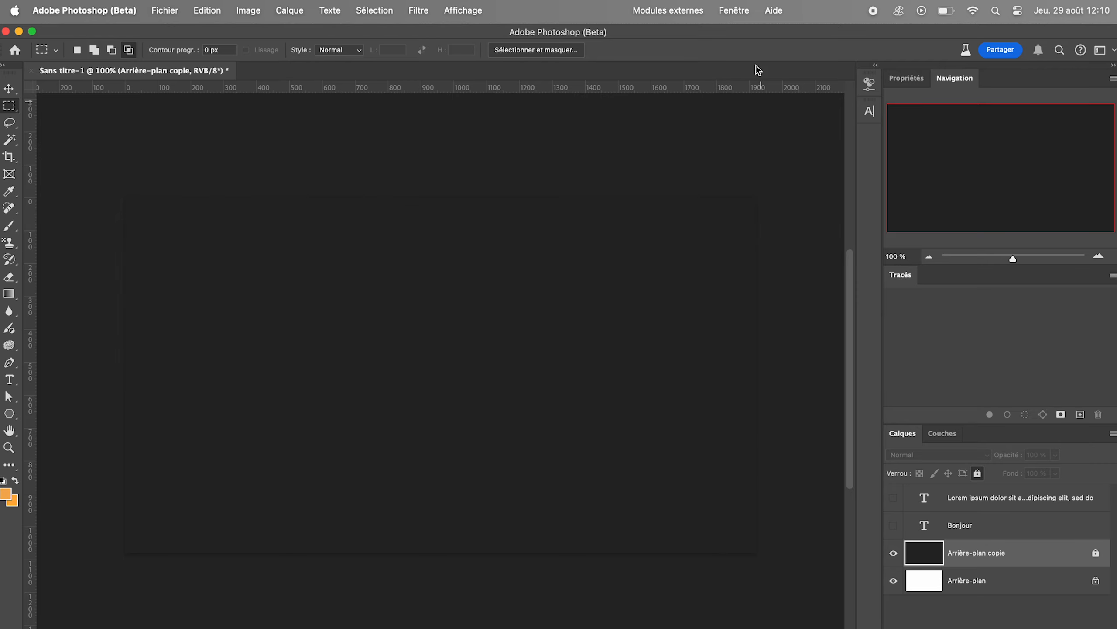
{"action": "left_click", "coordinate": [732, 12]}
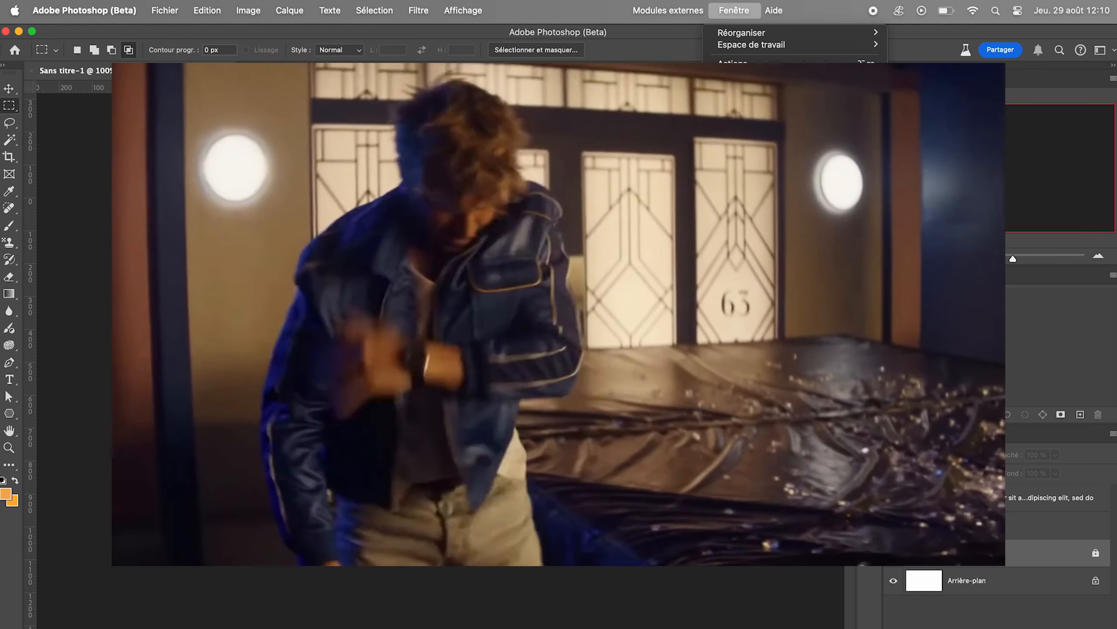
{"action": "left_click", "coordinate": [747, 530]}
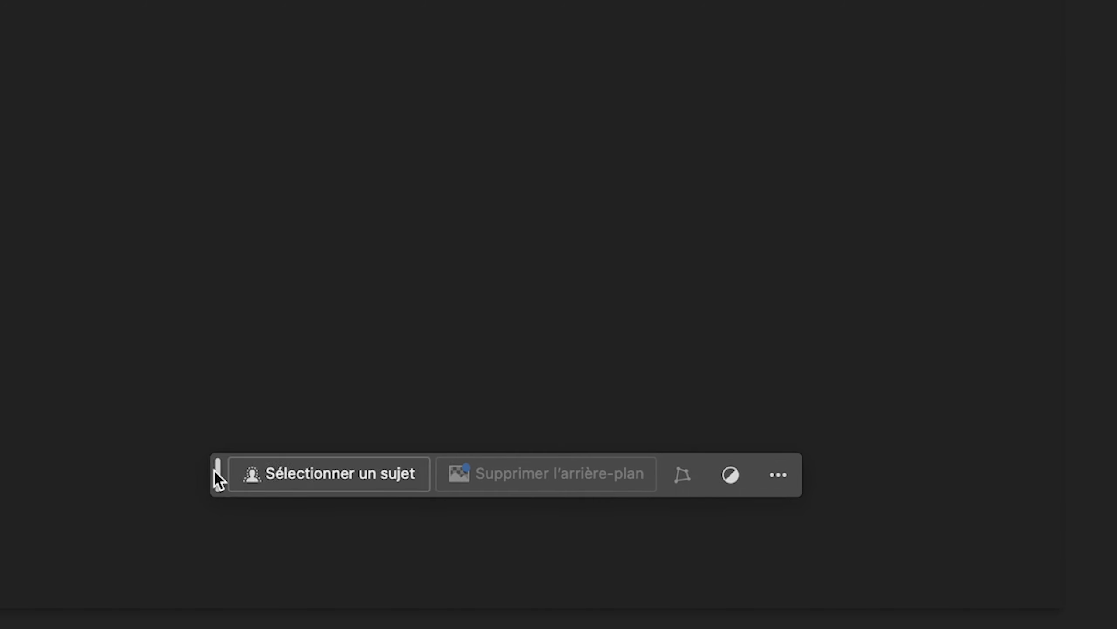
Step: Generate a fill in the rectangular selection from the prompt "un chat brun avec des yeux verts" and browse the variations
{"action": "key", "text": "super+a"}
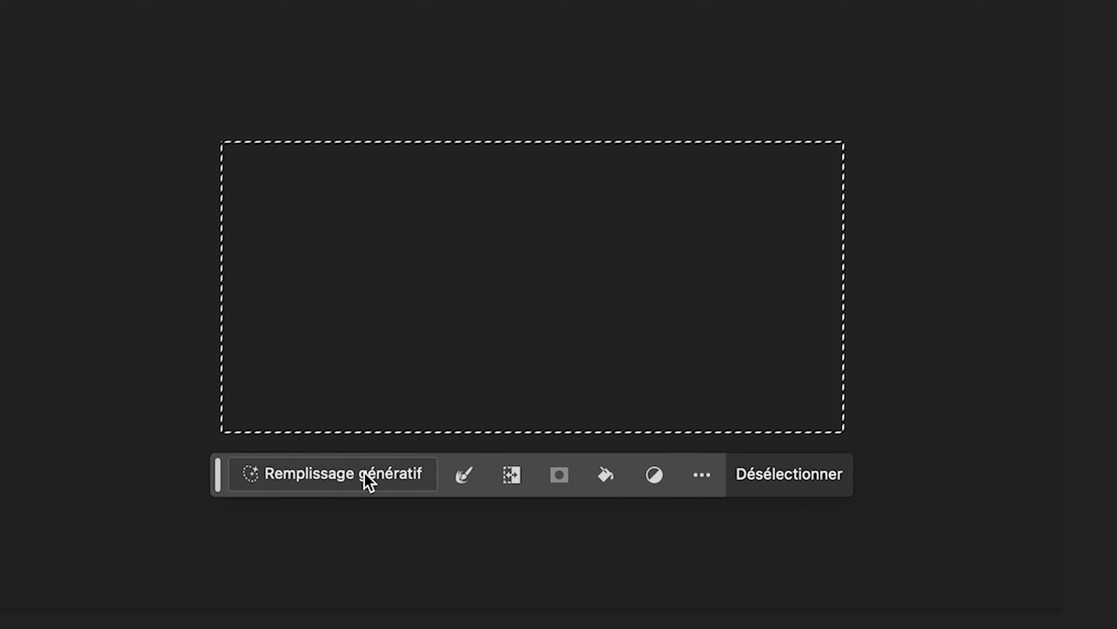
{"action": "left_click", "coordinate": [382, 473]}
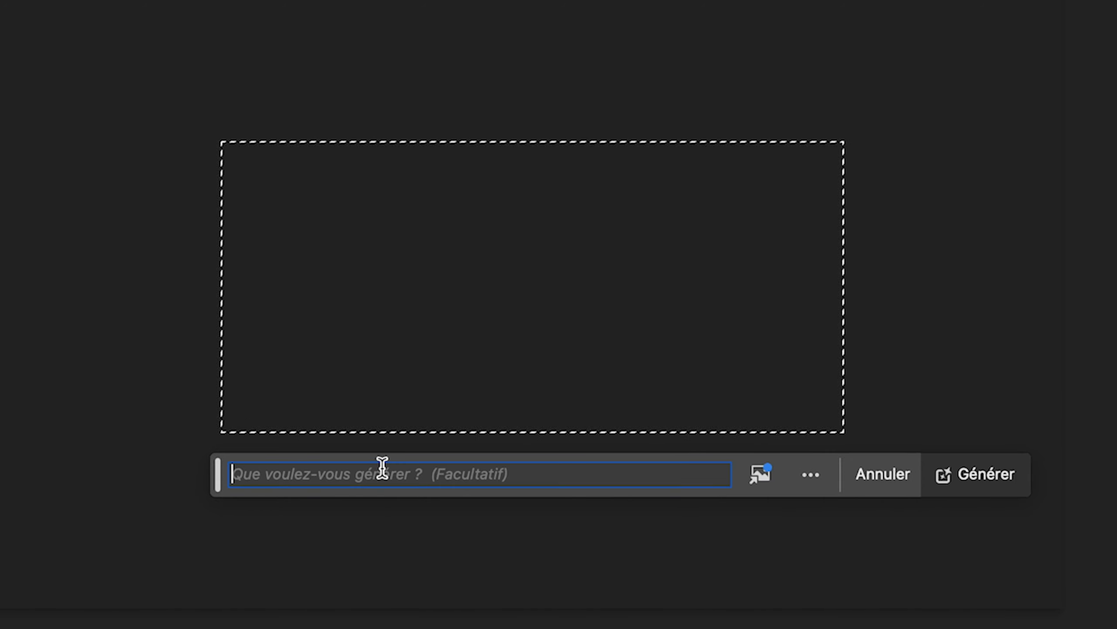
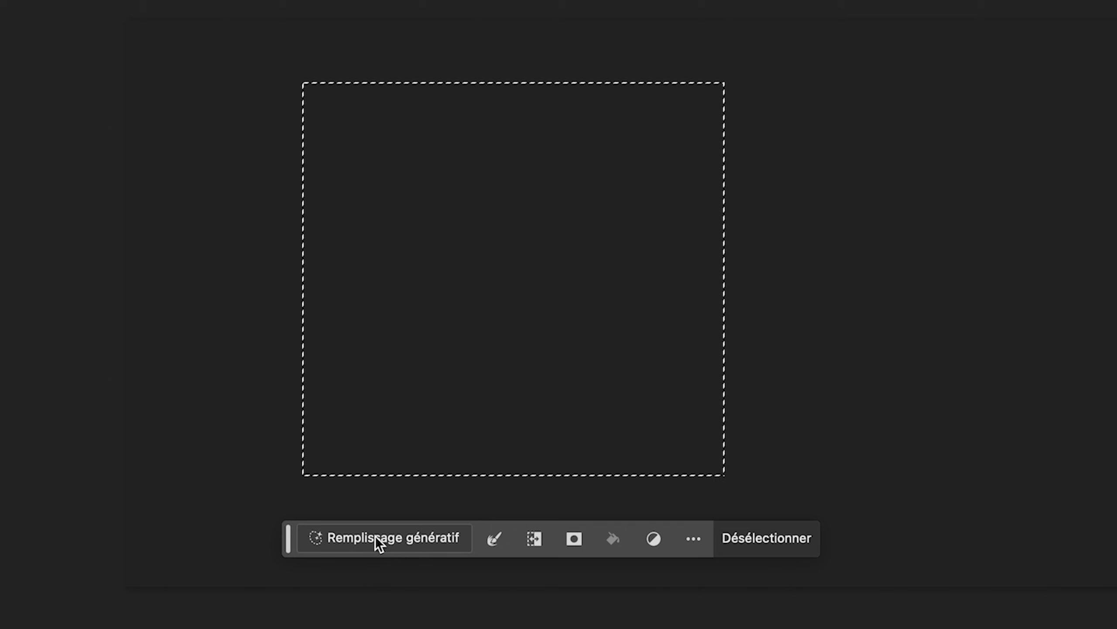
{"action": "left_click", "coordinate": [376, 536]}
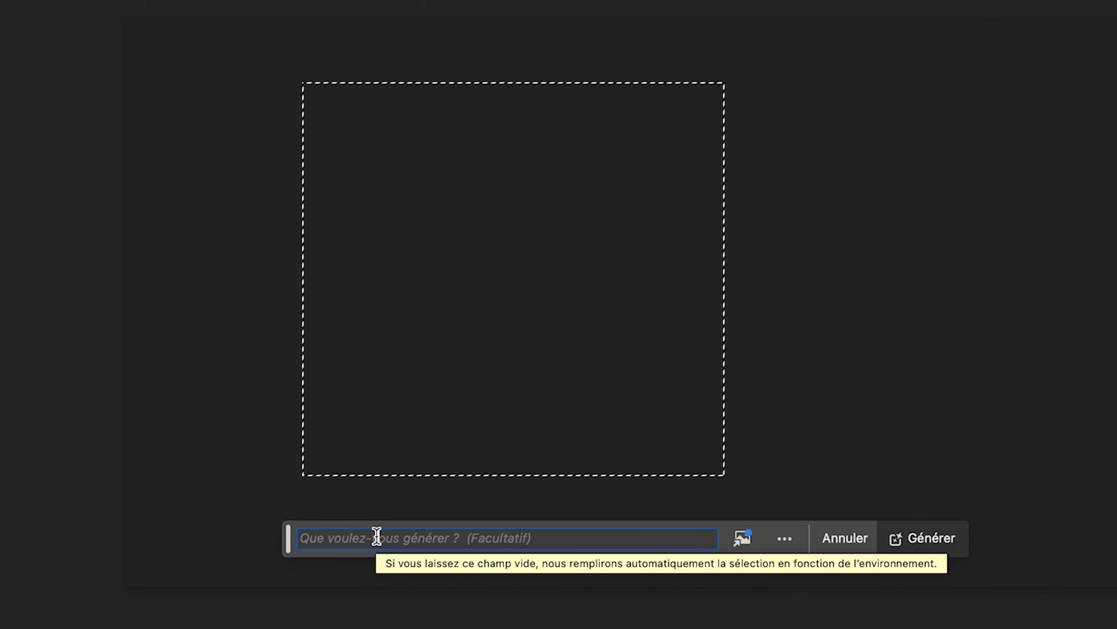
{"action": "type", "text": "un chat brun av"}
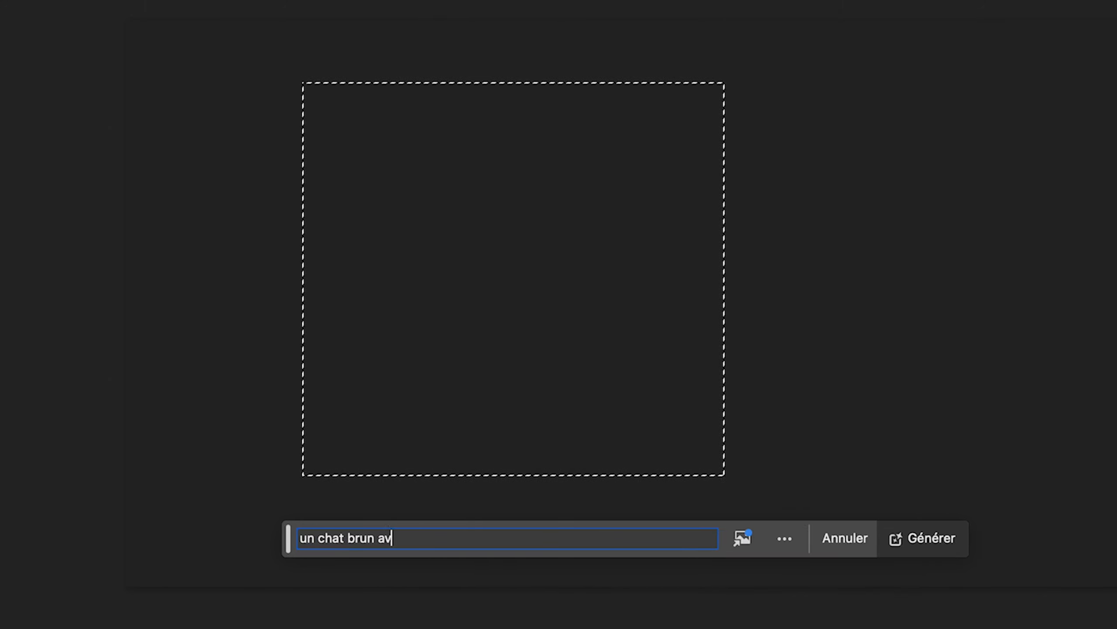
{"action": "type", "text": "ec des yeux verts"}
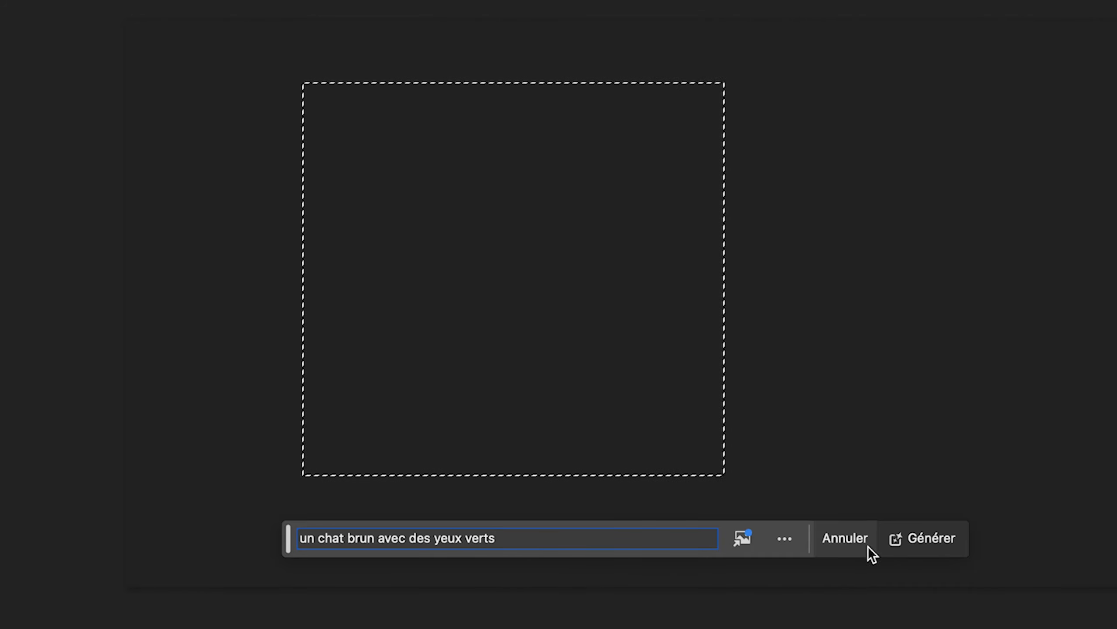
{"action": "left_click", "coordinate": [924, 538]}
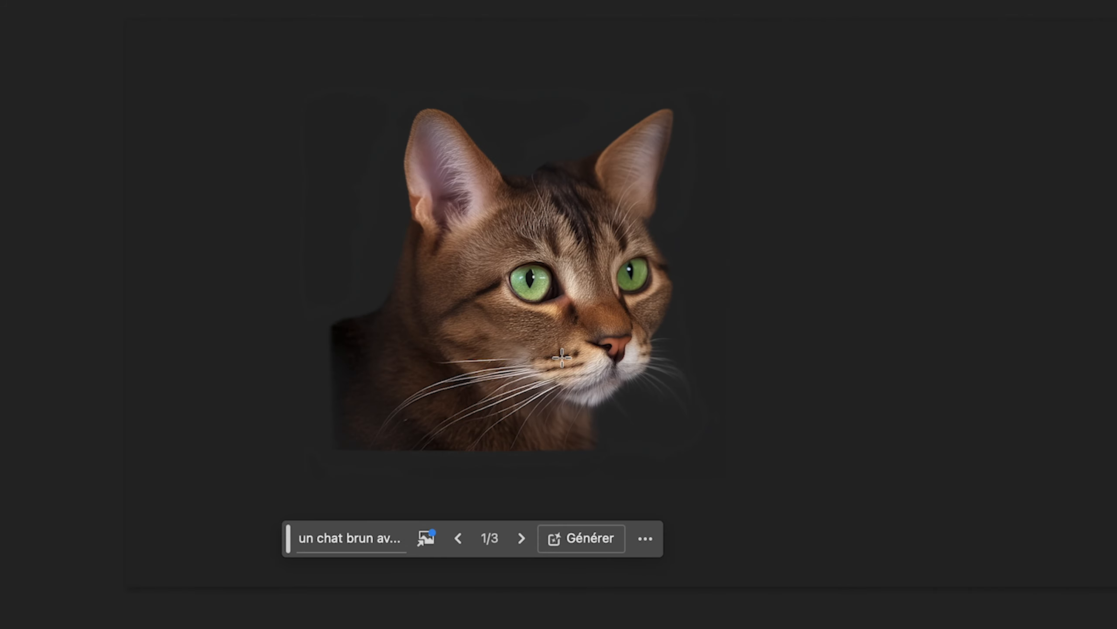
{"action": "left_click", "coordinate": [522, 539]}
{"action": "left_click", "coordinate": [522, 540]}
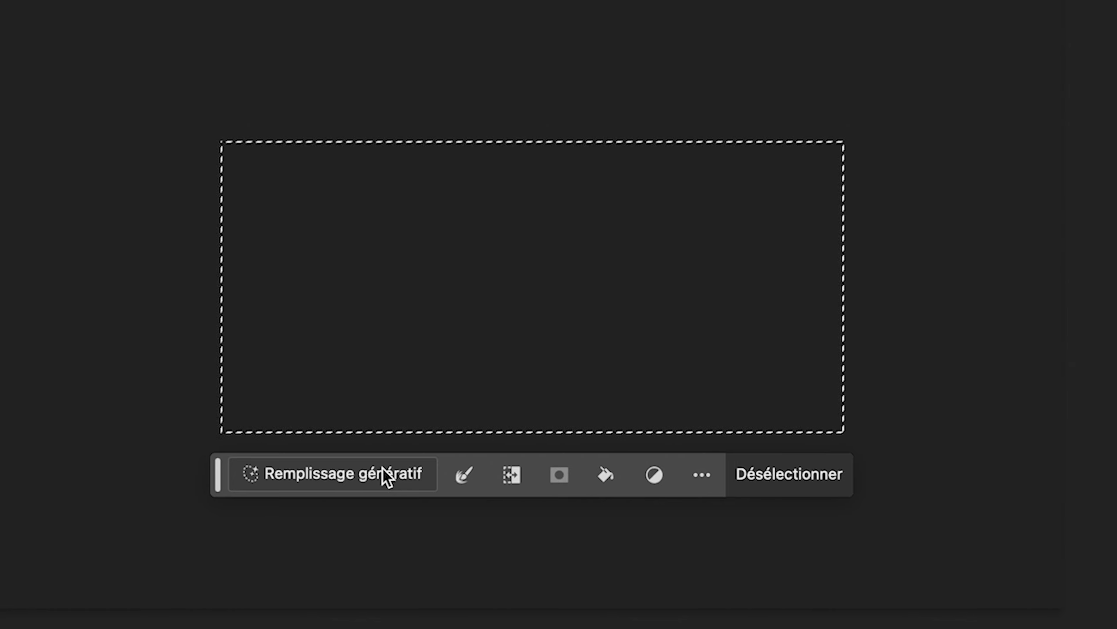
{"action": "left_click", "coordinate": [382, 467]}
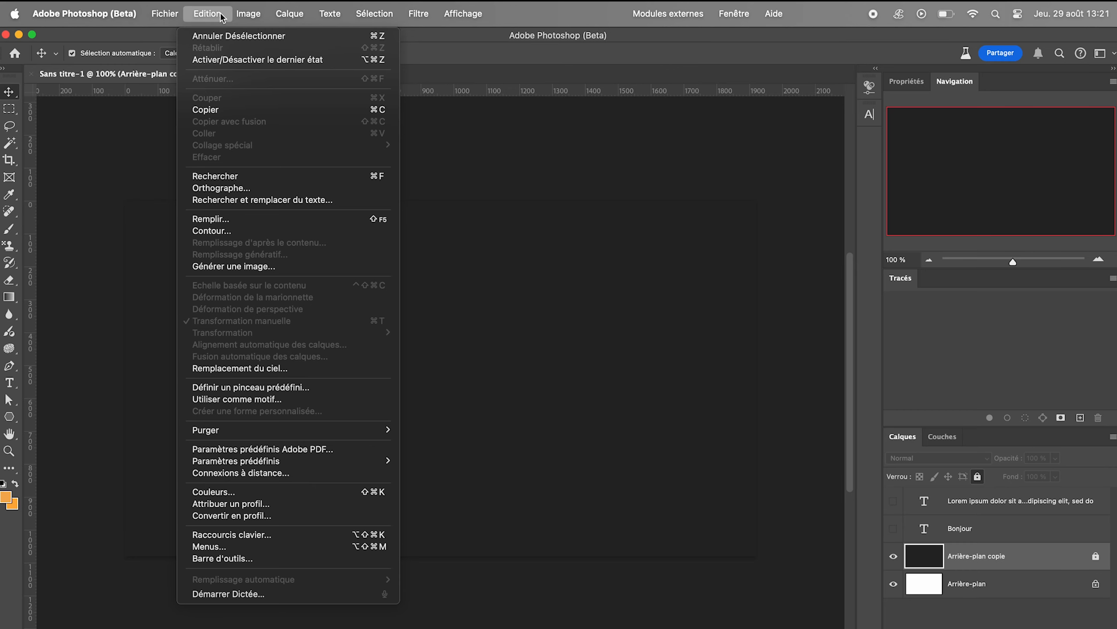
Step: Examine the commands available for editing, images, layers, text, selections, filters, display, plug-ins, windows and help
{"action": "mouse_move", "coordinate": [247, 16]}
{"action": "mouse_move", "coordinate": [284, 18]}
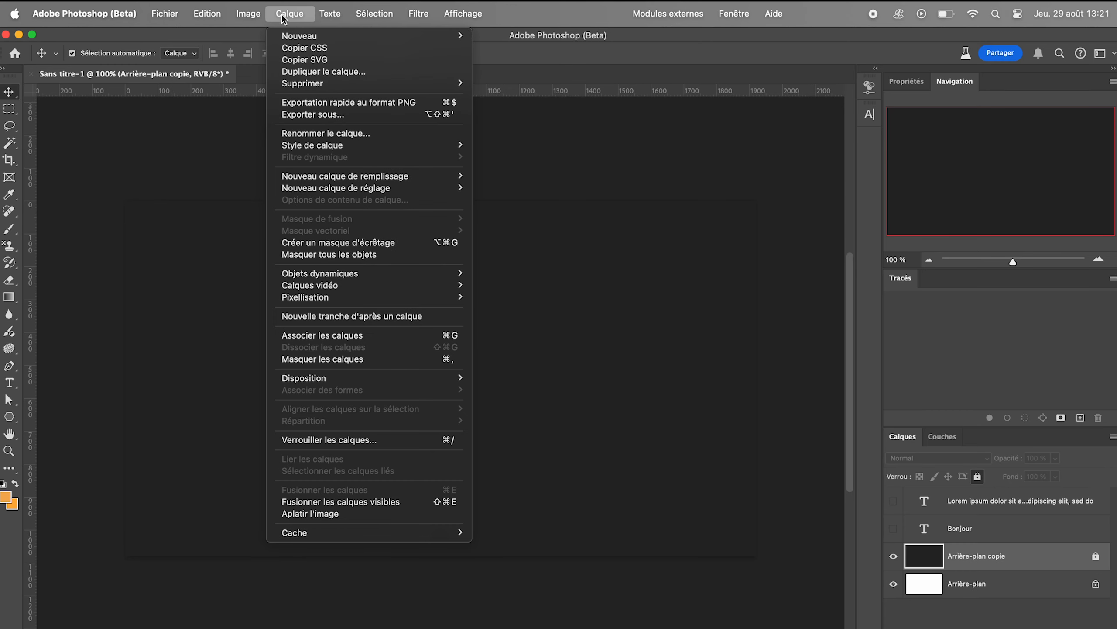
{"action": "mouse_move", "coordinate": [488, 14]}
{"action": "mouse_move", "coordinate": [651, 13]}
{"action": "mouse_move", "coordinate": [716, 19]}
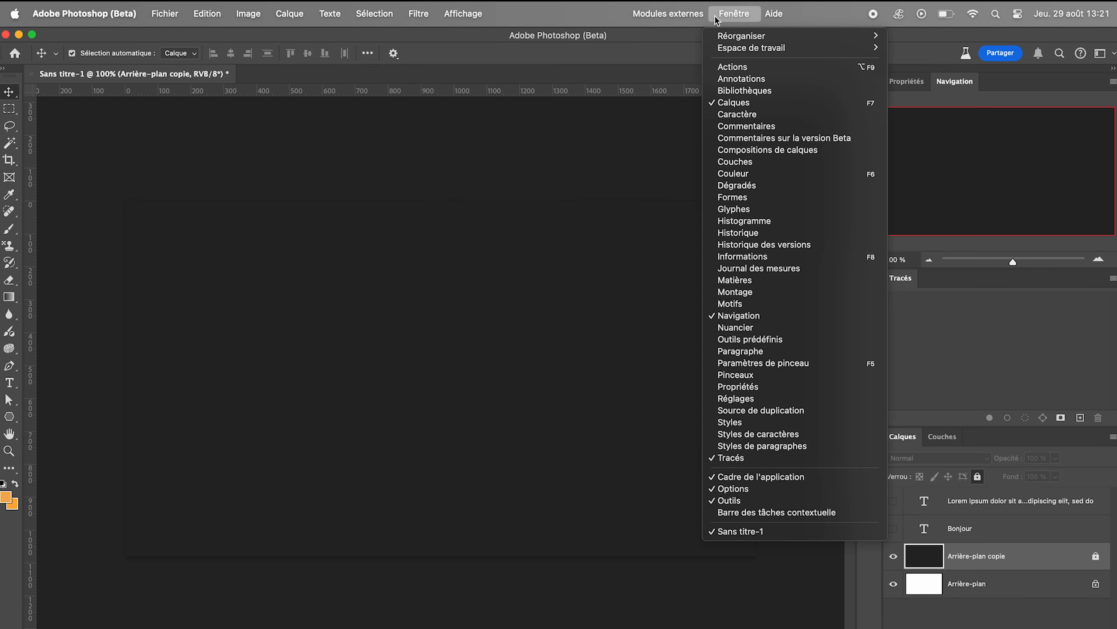
{"action": "mouse_move", "coordinate": [765, 22]}
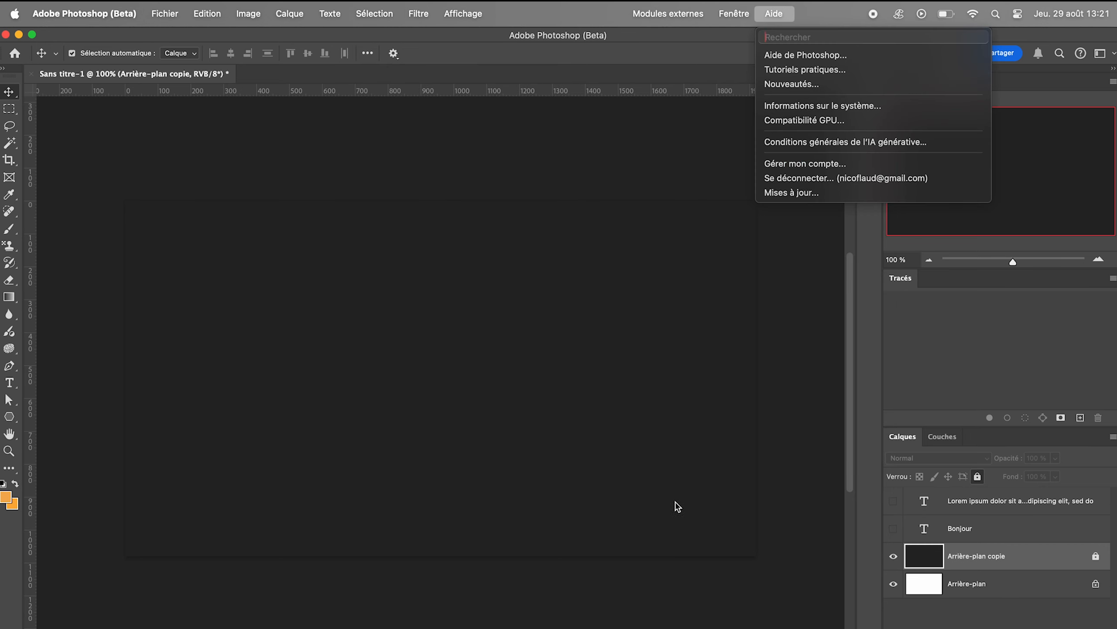
{"action": "left_click", "coordinate": [886, 5]}
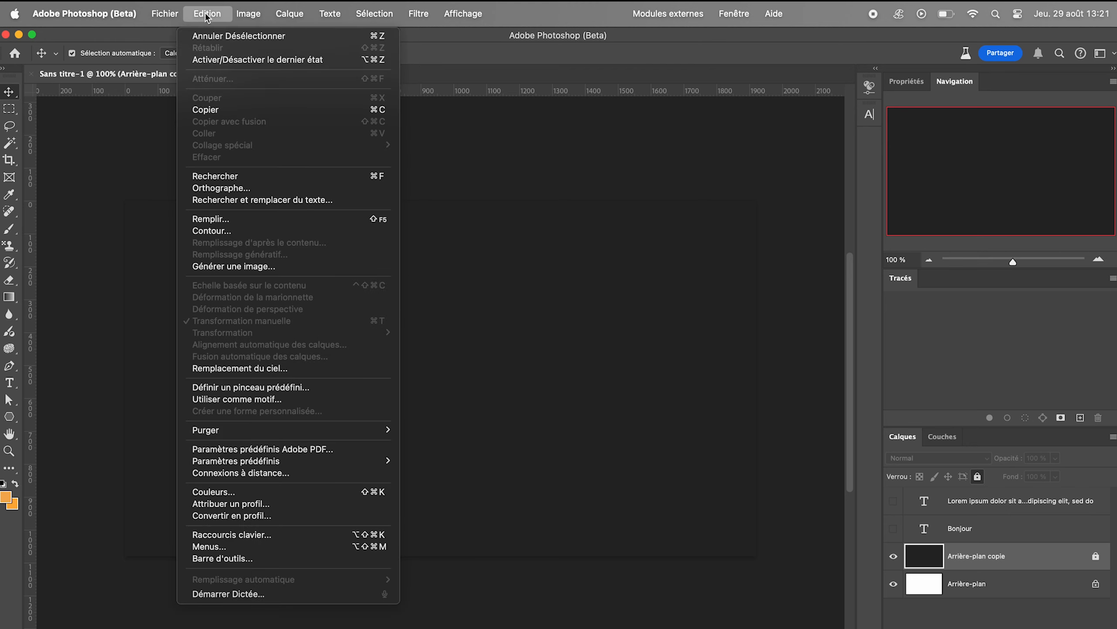
{"action": "mouse_move", "coordinate": [247, 16]}
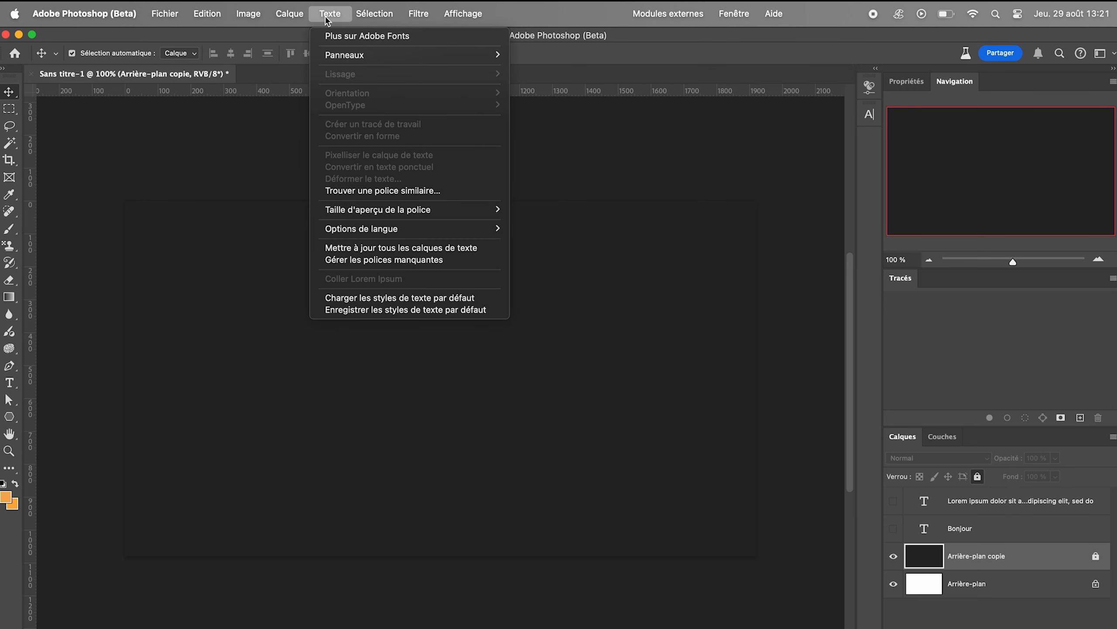
{"action": "mouse_move", "coordinate": [413, 17]}
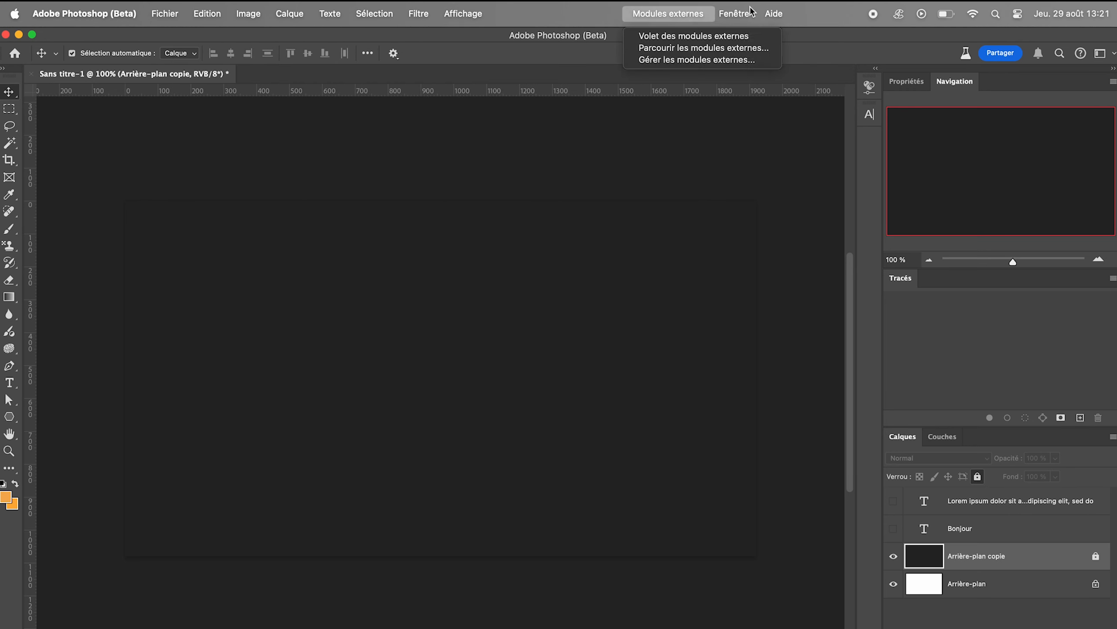
{"action": "mouse_move", "coordinate": [694, 18]}
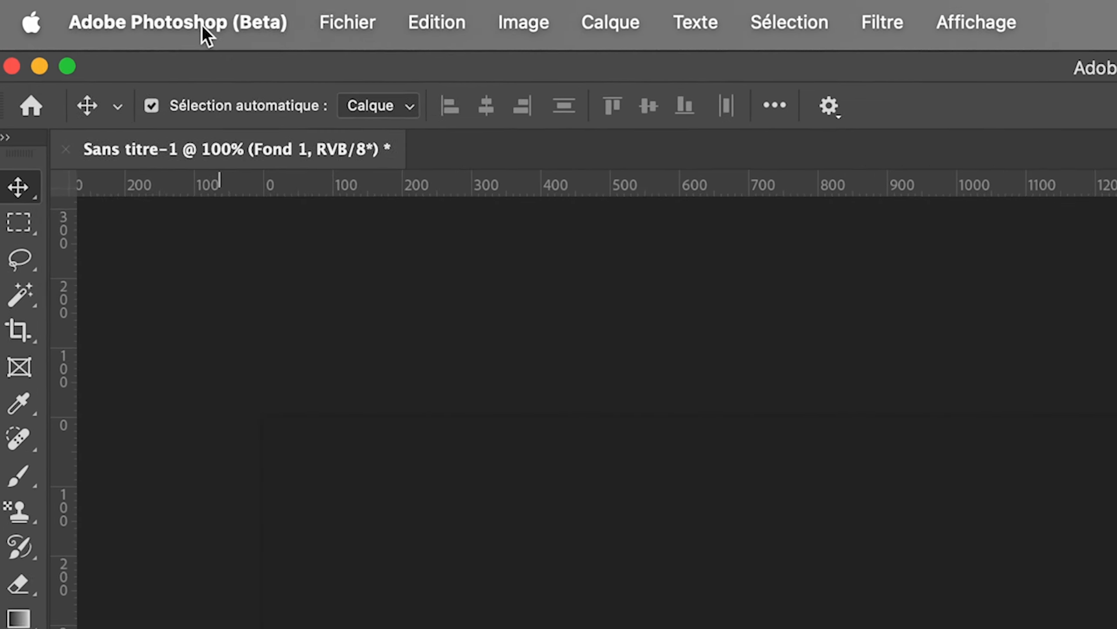
Step: Look over the general application commands and the available Réglages categories
{"action": "left_click", "coordinate": [92, 13]}
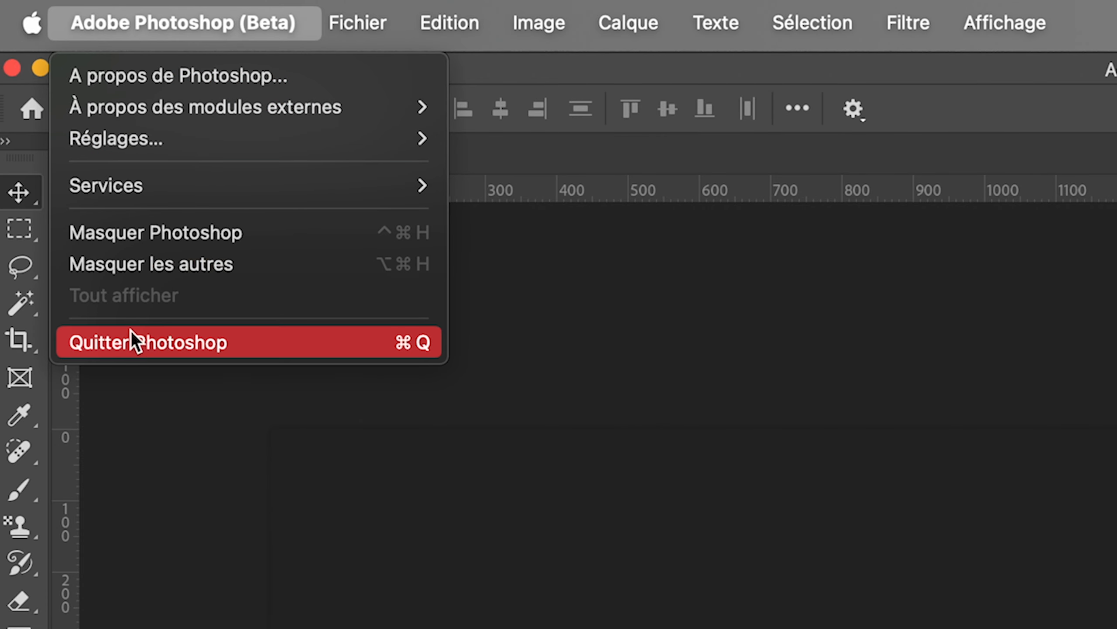
{"action": "mouse_move", "coordinate": [180, 151]}
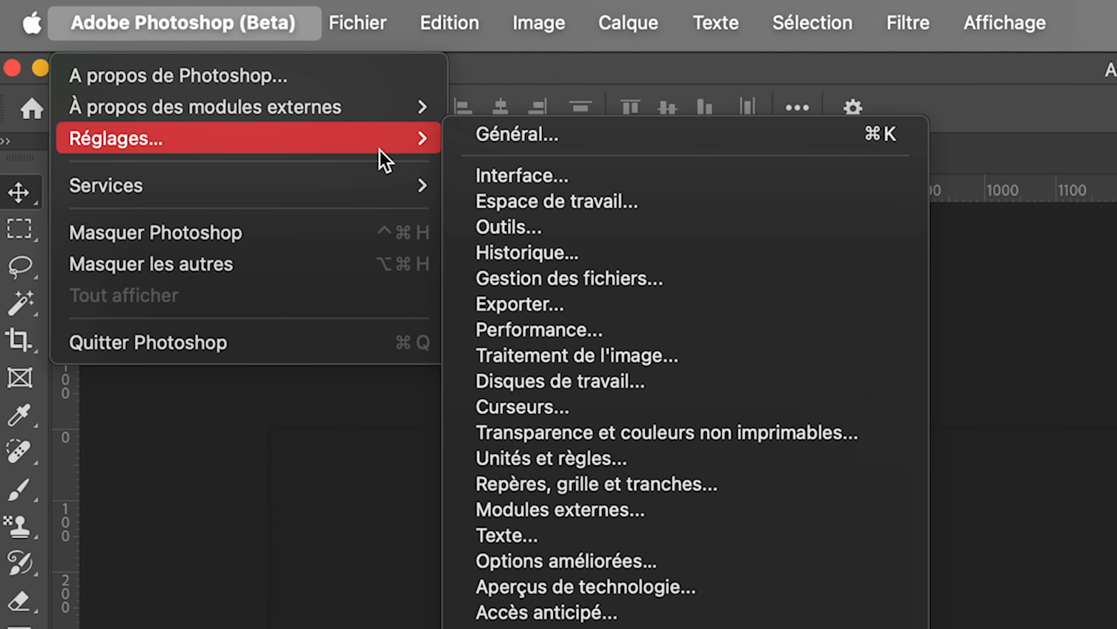
Step: Create a blank 1920 × 1080 px document and start opening an existing file
{"action": "mouse_move", "coordinate": [347, 32]}
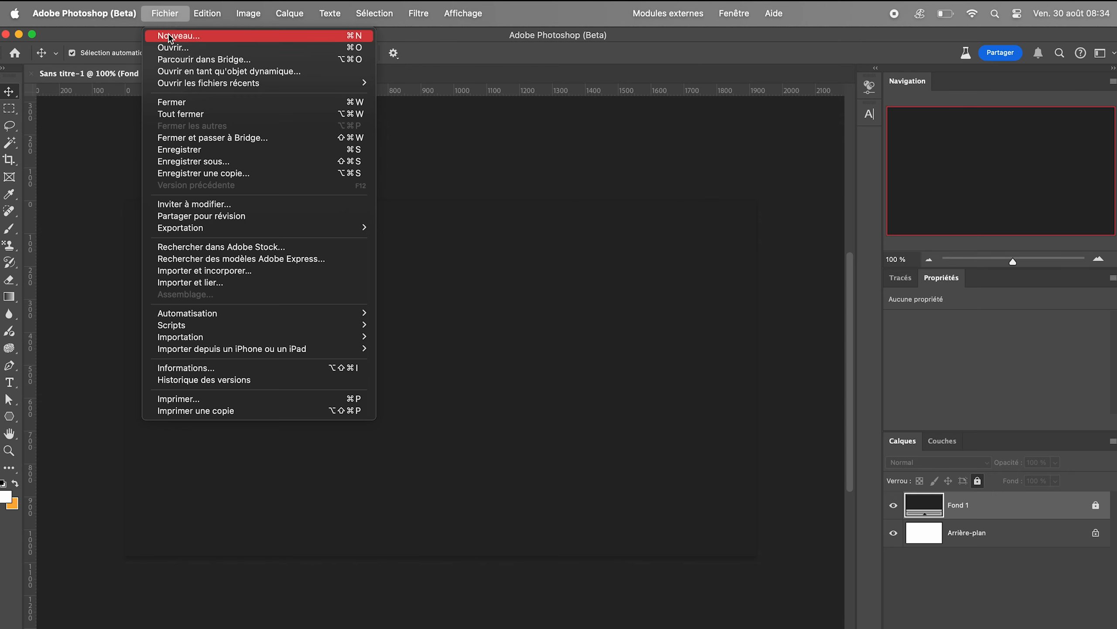
{"action": "left_click", "coordinate": [170, 37]}
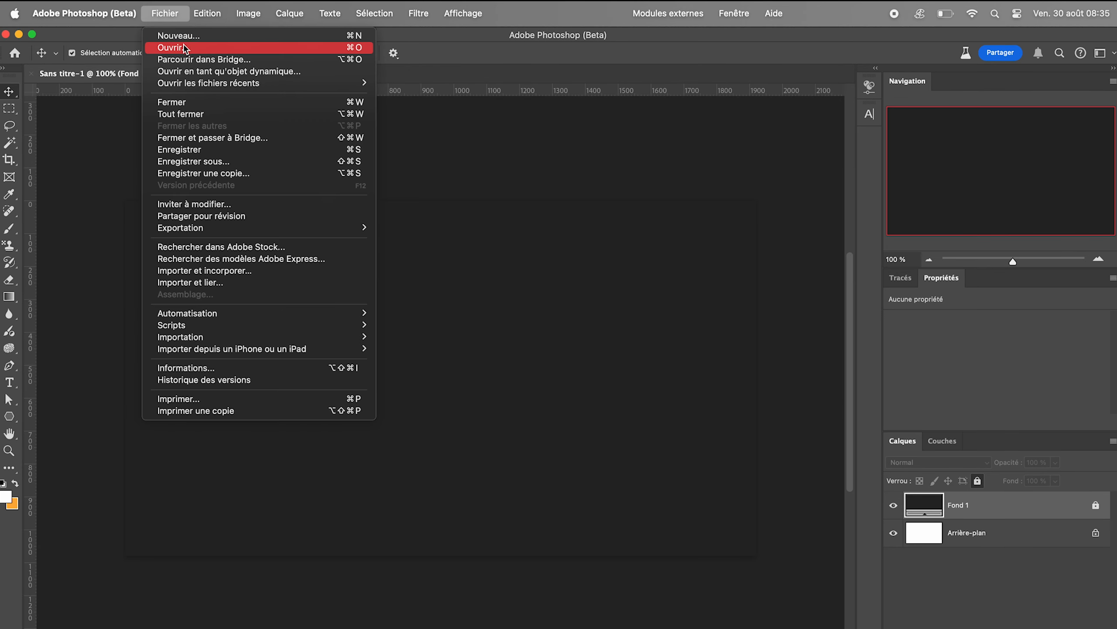
{"action": "left_click", "coordinate": [184, 47]}
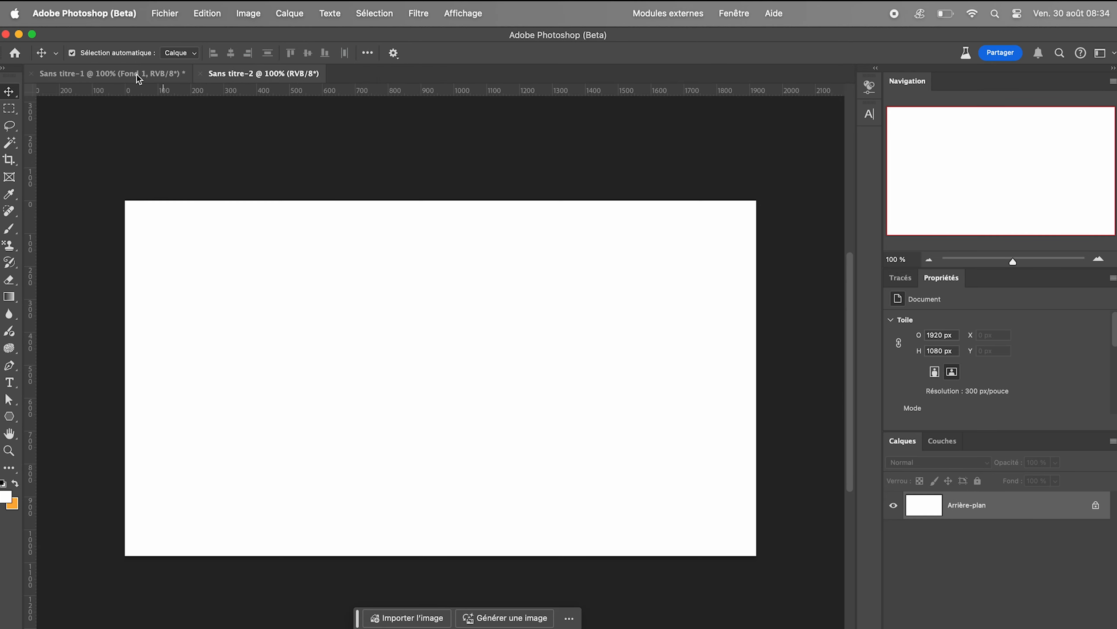
Step: Switch back and forth between the documents Sans titre-1 and Sans titre-2, ending on Sans titre-1
{"action": "left_click", "coordinate": [139, 75]}
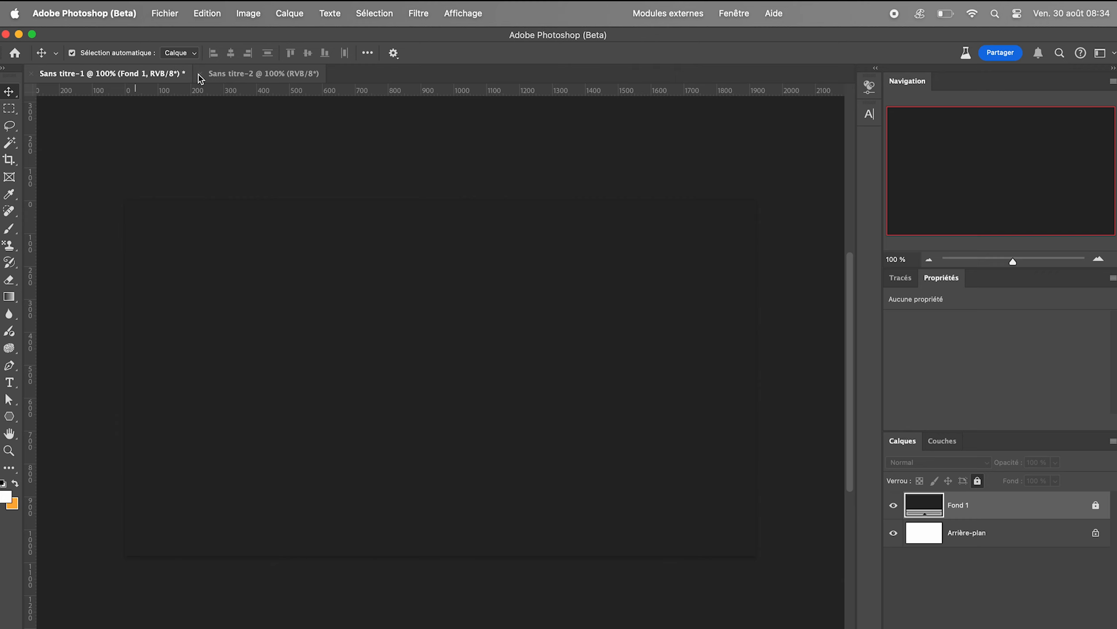
{"action": "left_click", "coordinate": [233, 75]}
{"action": "left_click", "coordinate": [125, 75]}
{"action": "left_click", "coordinate": [249, 75]}
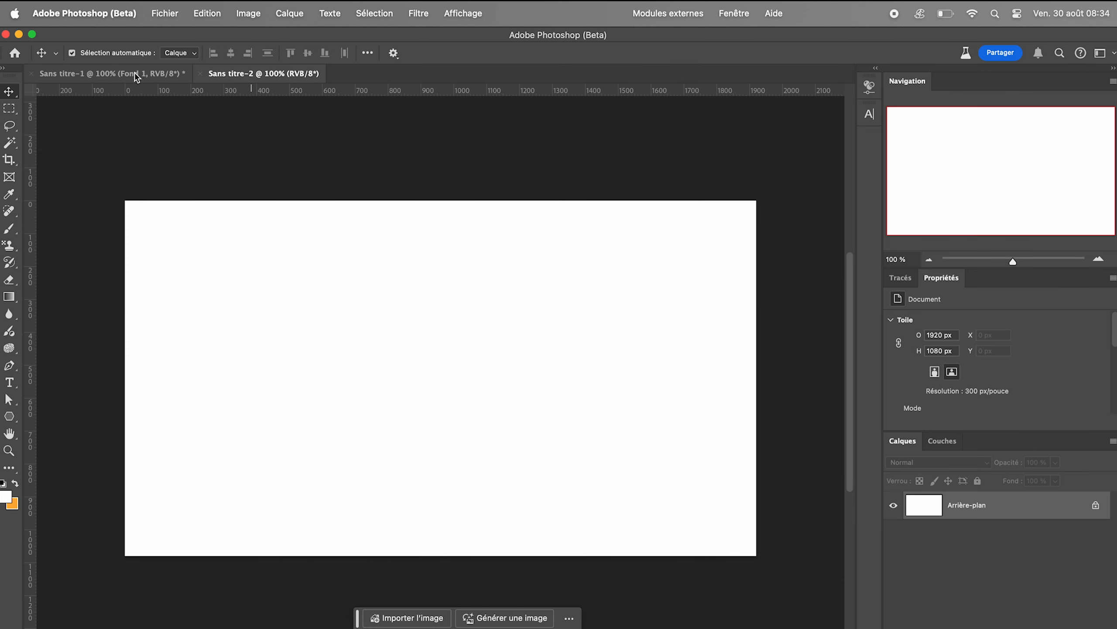
{"action": "left_click", "coordinate": [136, 75]}
Step: Start opening a file as a smart object, and look at the option for reopening recent files
{"action": "left_click", "coordinate": [165, 13]}
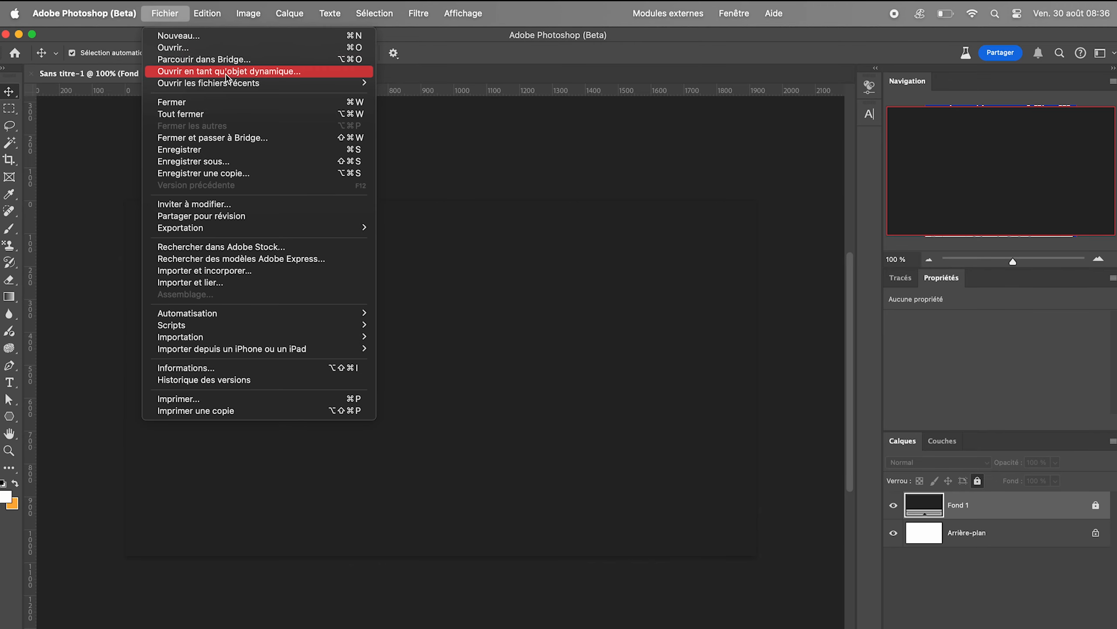
{"action": "left_click", "coordinate": [226, 74]}
{"action": "left_click_drag", "start_coordinate": [493, 469], "coordinate": [480, 449]}
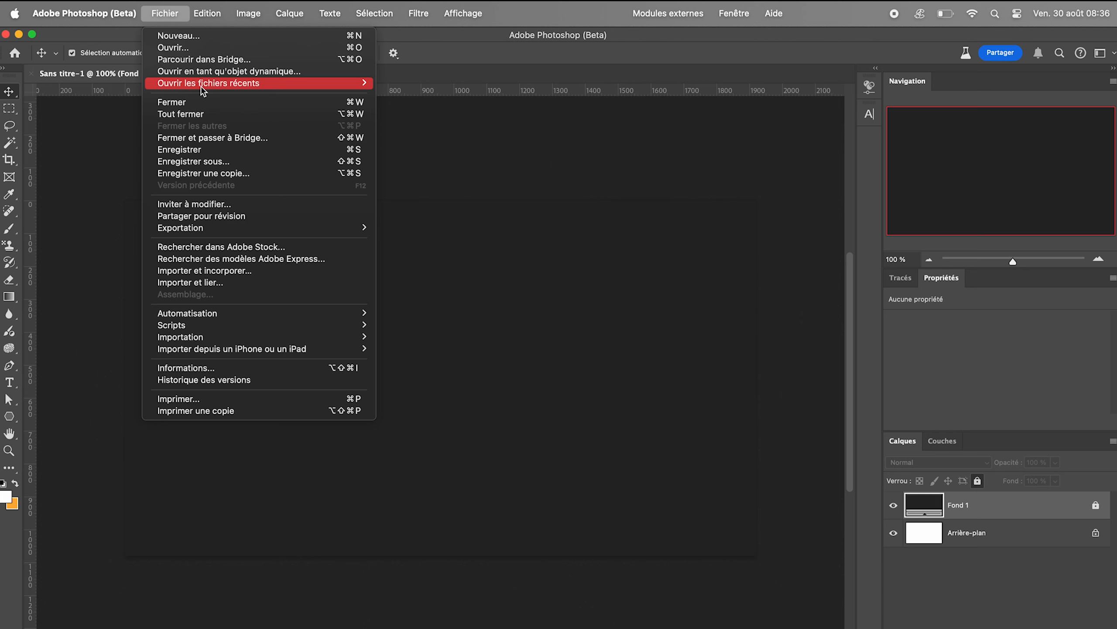
{"action": "mouse_move", "coordinate": [201, 87]}
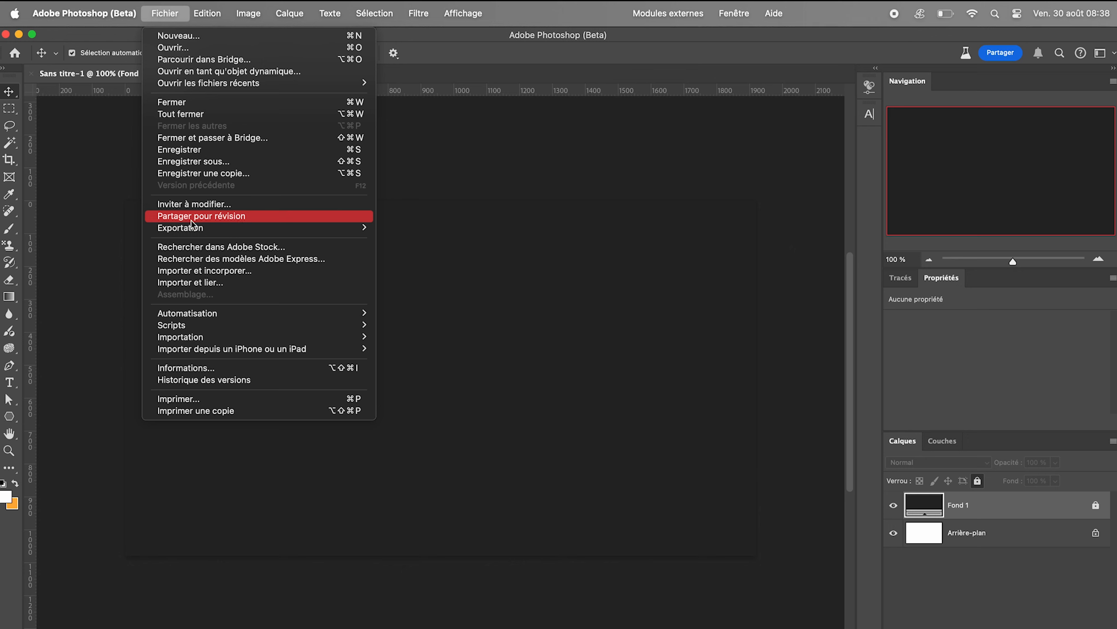
Step: Open the export settings for Sans titre-1 and look over the file format and scale choices
{"action": "mouse_move", "coordinate": [200, 232]}
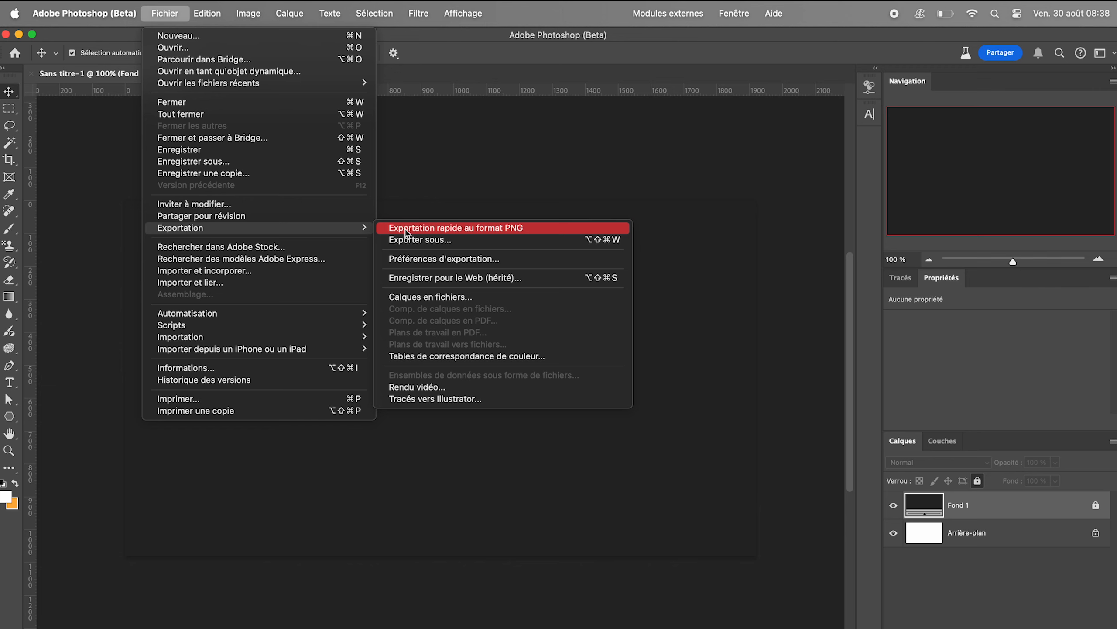
{"action": "left_click", "coordinate": [484, 239]}
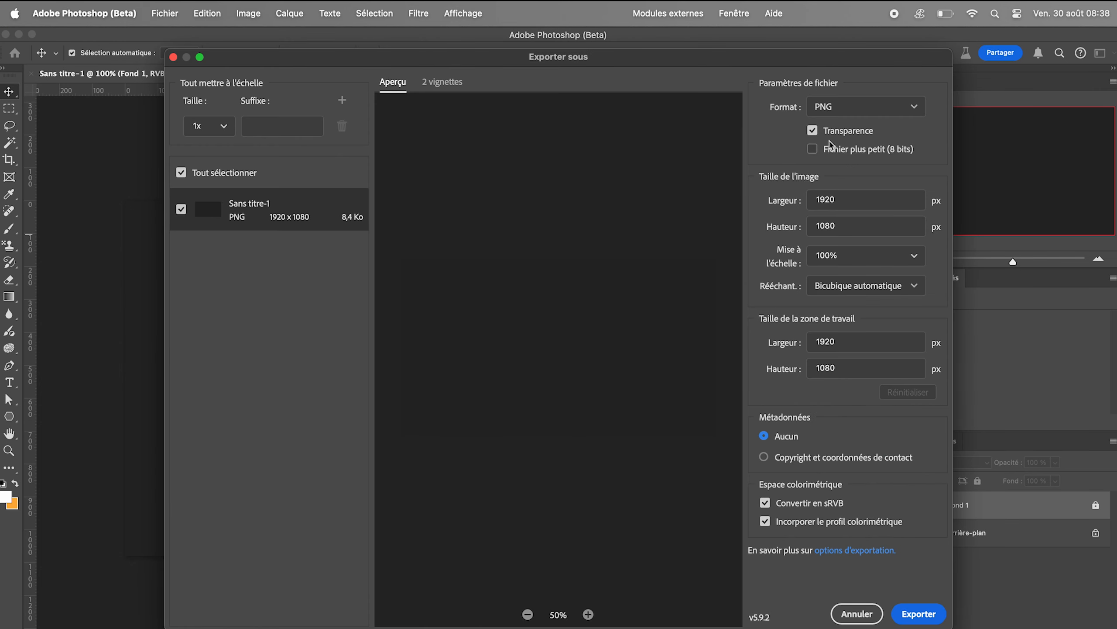
{"action": "left_click", "coordinate": [904, 113]}
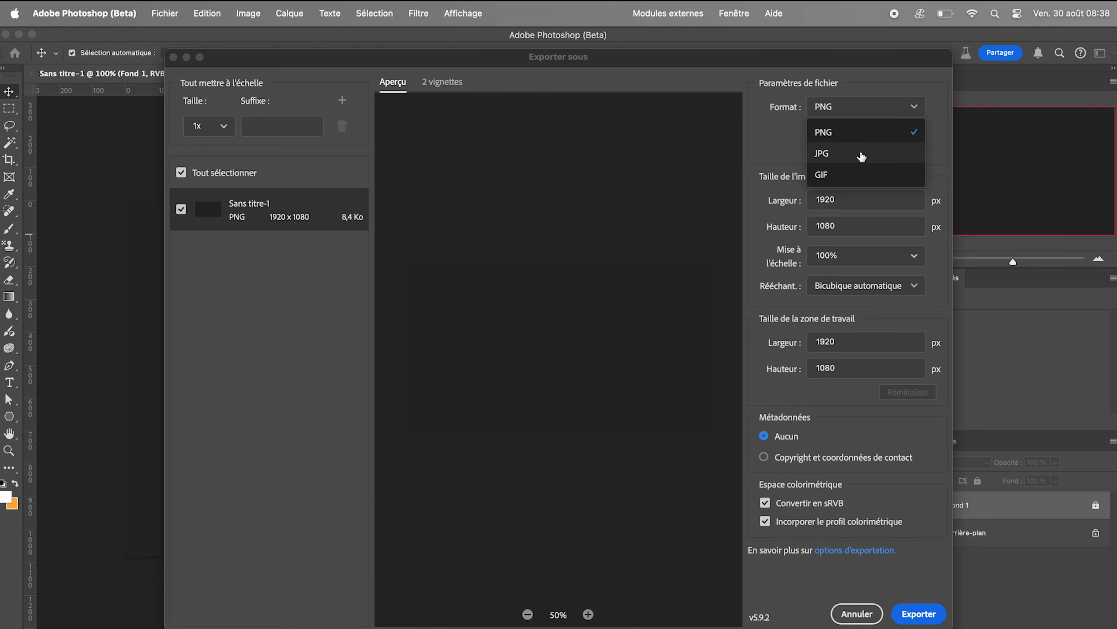
{"action": "left_click", "coordinate": [901, 258]}
{"action": "left_click", "coordinate": [916, 261]}
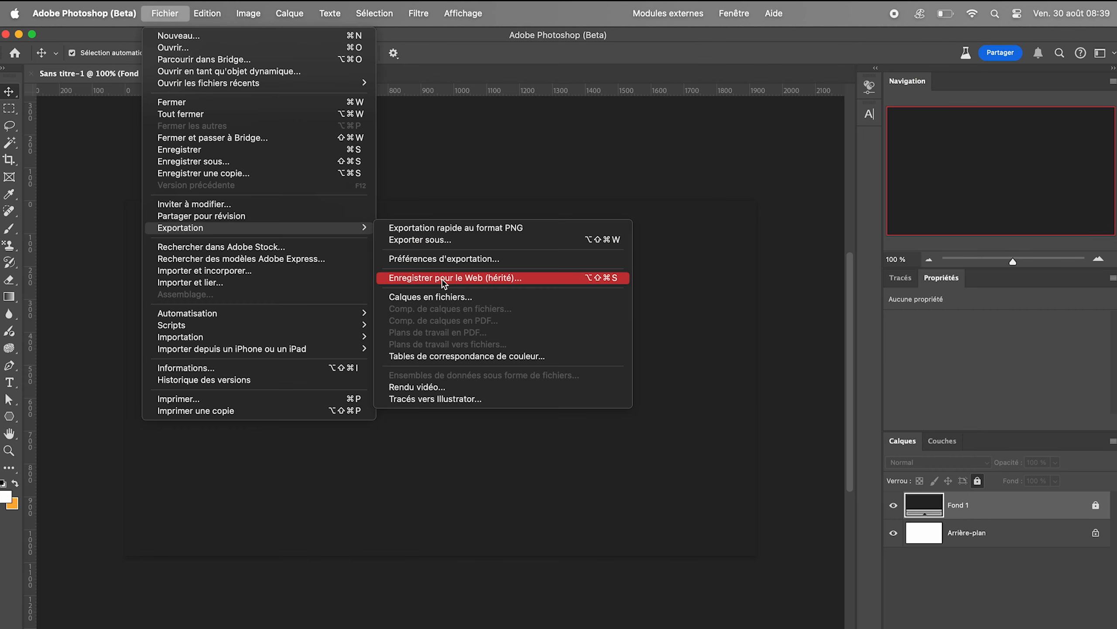
Step: Open the legacy save-for-web settings and examine the available file formats
{"action": "left_click", "coordinate": [443, 284]}
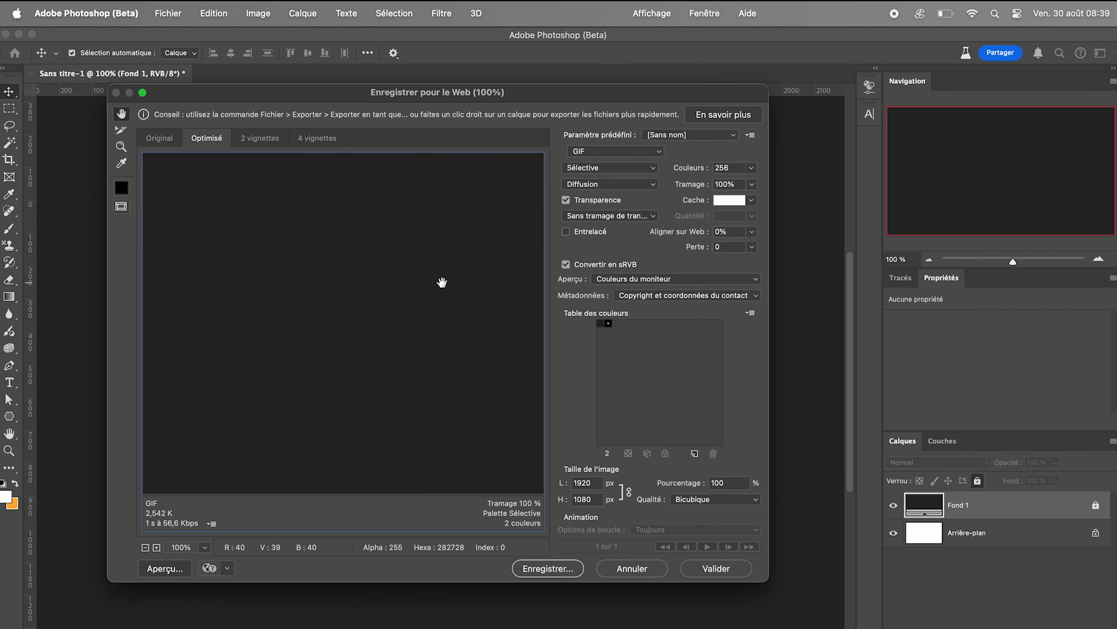
{"action": "left_click", "coordinate": [615, 152]}
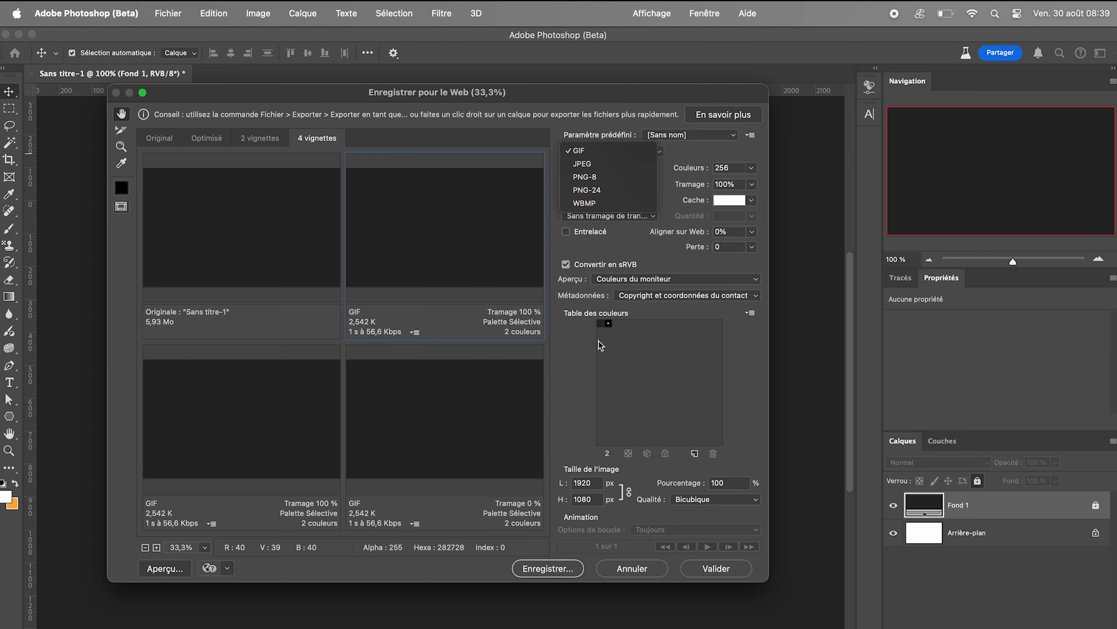
{"action": "left_click", "coordinate": [566, 421]}
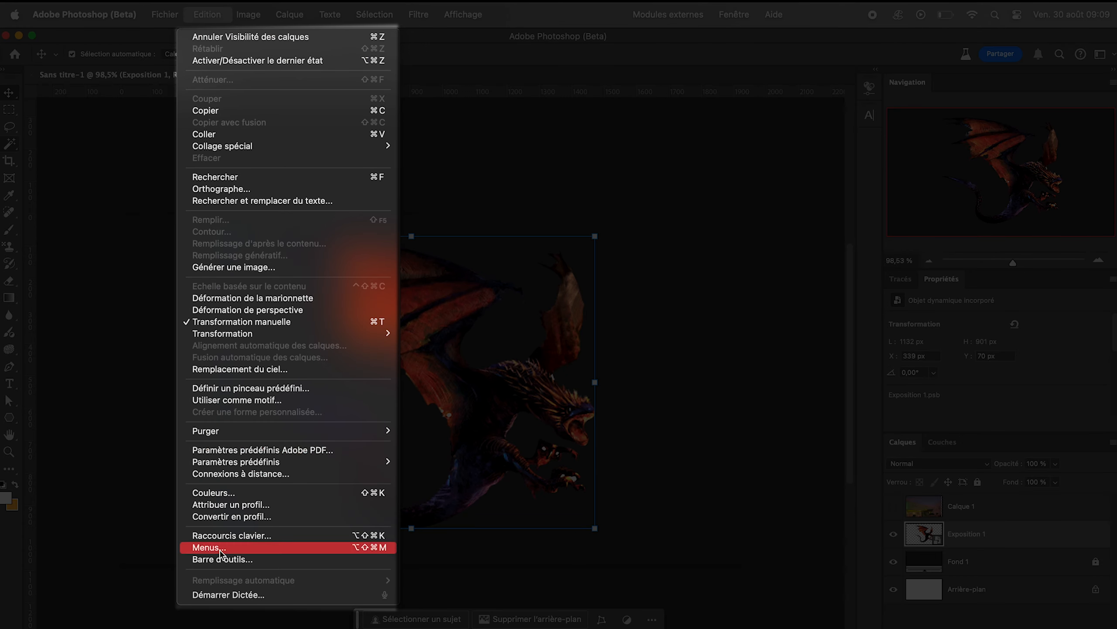
Step: Puppet-warp the dragon on the Exposition 1 layer, pinning its wing and pulling the upper wing and tail downward
{"action": "left_click", "coordinate": [295, 297]}
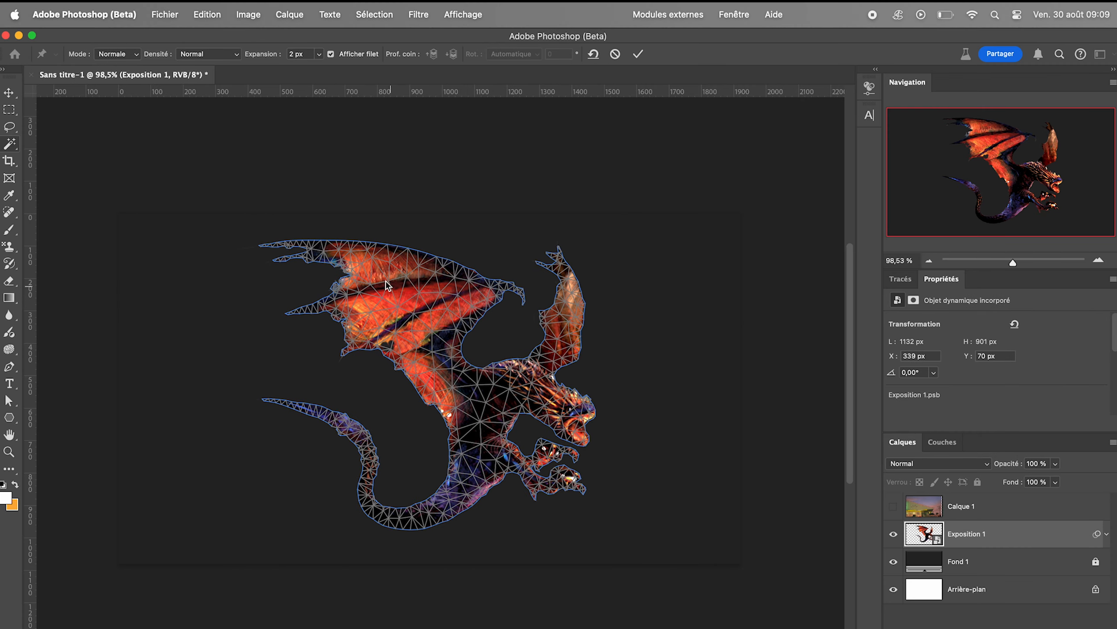
{"action": "left_click", "coordinate": [352, 261]}
{"action": "left_click", "coordinate": [435, 349]}
{"action": "left_click_drag", "start_coordinate": [352, 261], "coordinate": [324, 285]}
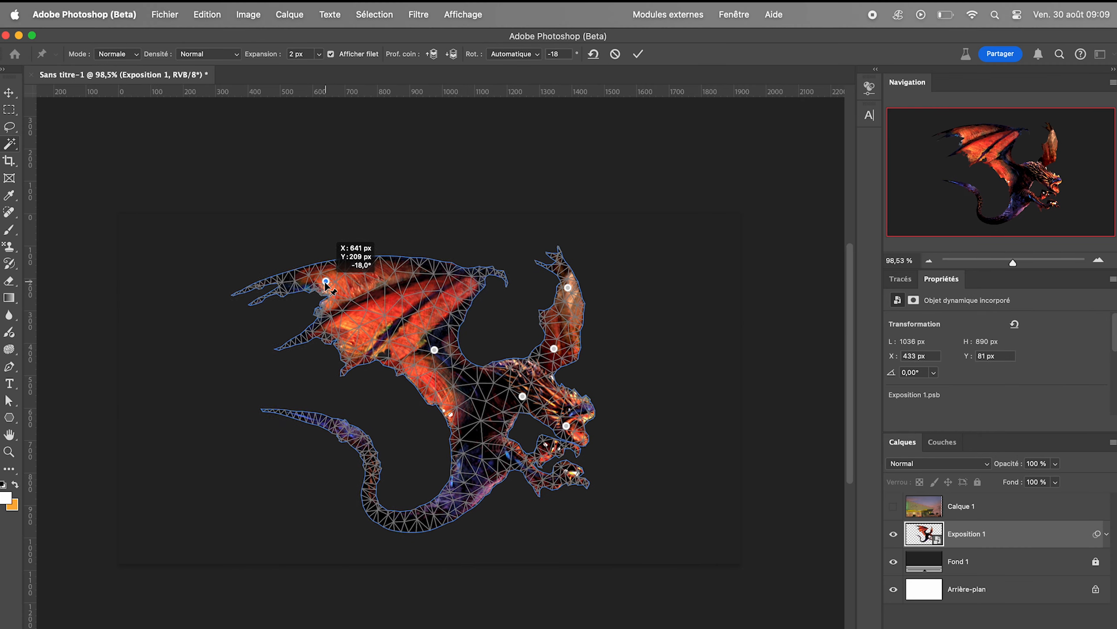
{"action": "left_click_drag", "start_coordinate": [295, 417], "coordinate": [287, 462]}
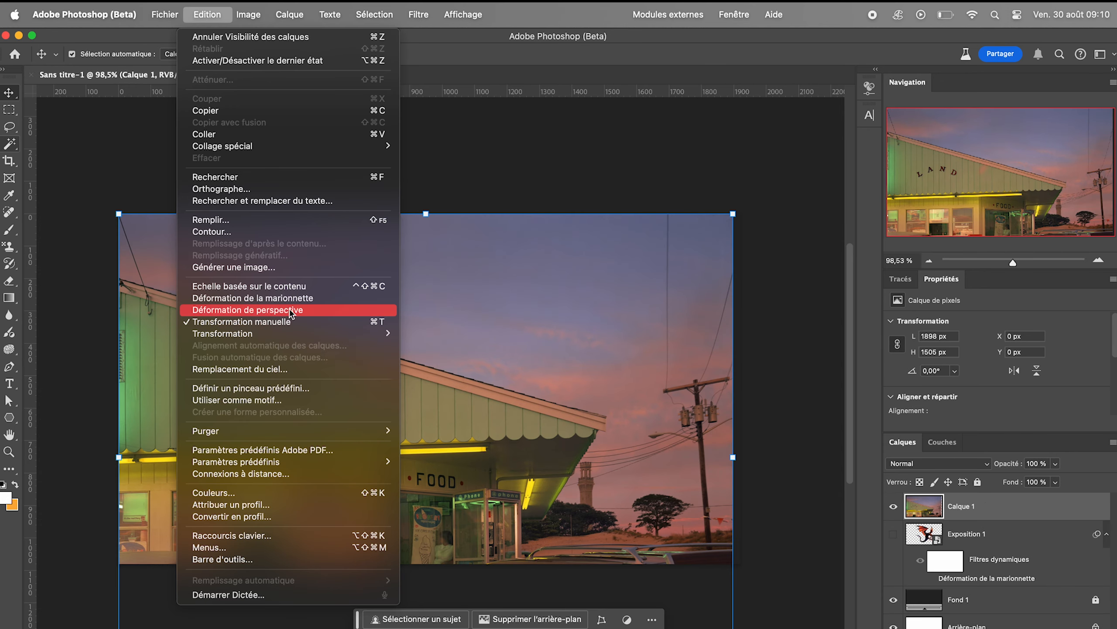
Step: Try to distort the Calque 1 building photo with a freeform warp mesh
{"action": "mouse_move", "coordinate": [272, 334]}
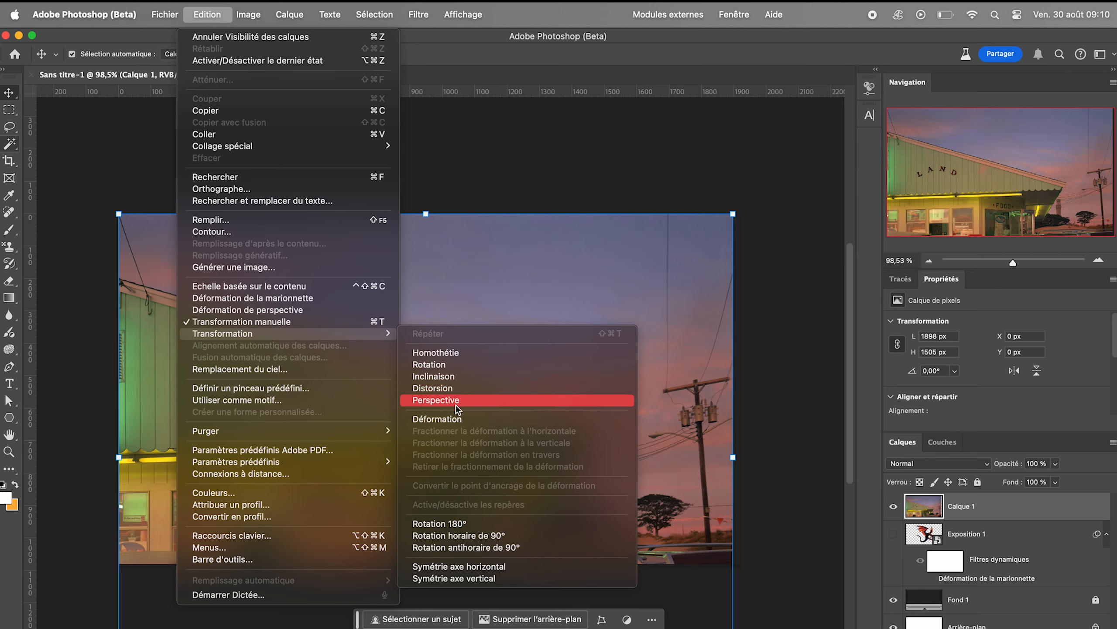
{"action": "left_click", "coordinate": [456, 418]}
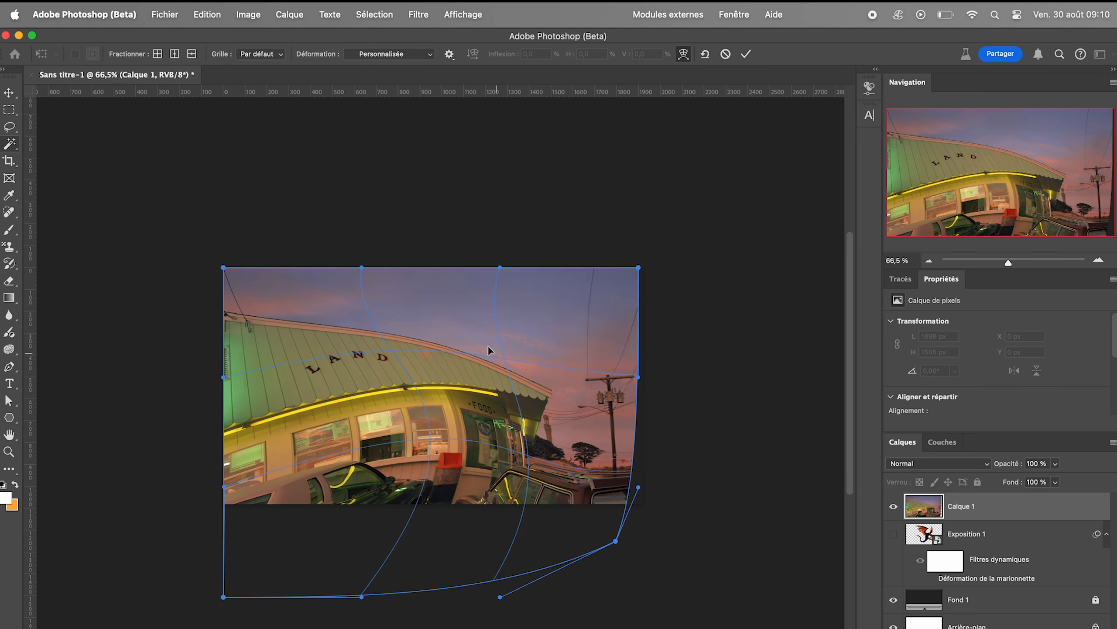
{"action": "left_click_drag", "start_coordinate": [487, 346], "coordinate": [343, 364]}
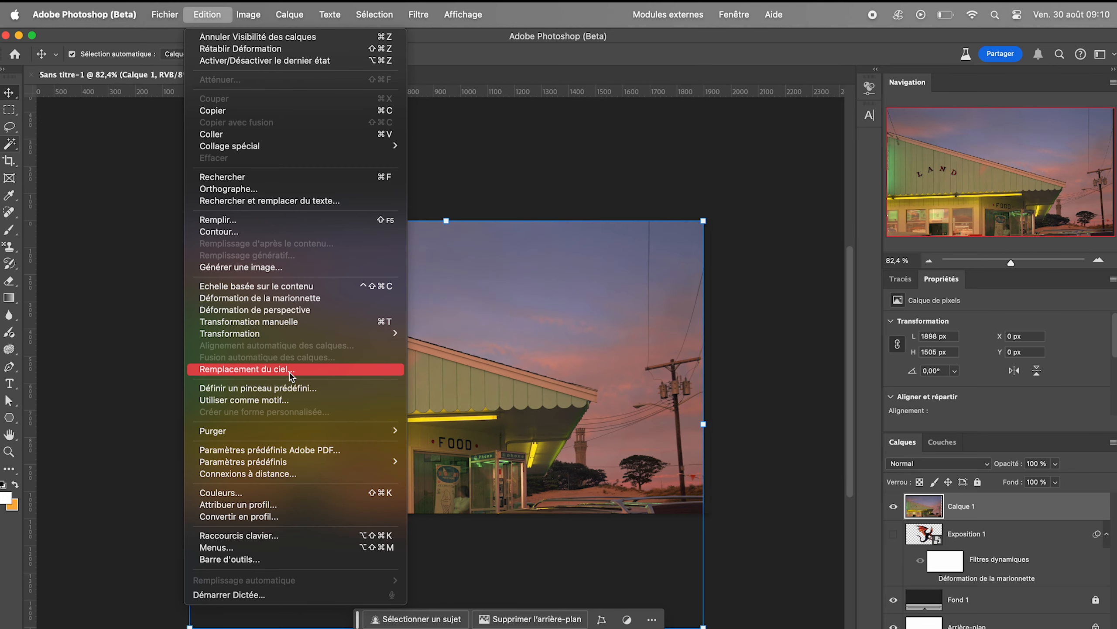
Step: Try replacing the sky in the Calque 1 photo with preset cloudy blue skies
{"action": "left_click", "coordinate": [290, 370]}
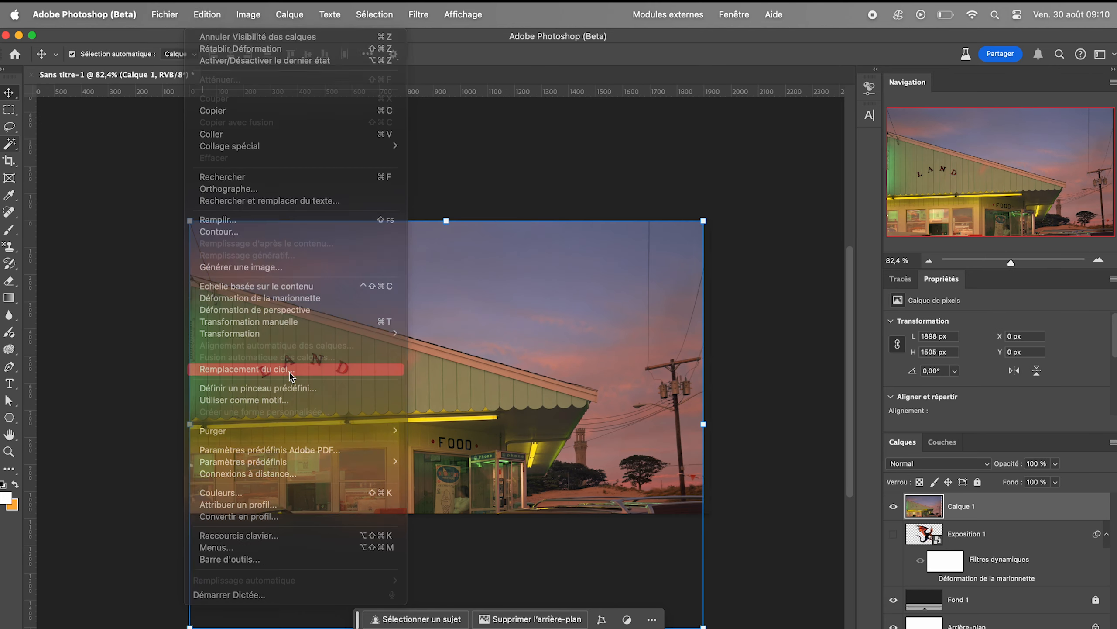
{"action": "scroll", "coordinate": [760, 378], "scroll_direction": "down", "scroll_amount": 2}
{"action": "left_click", "coordinate": [813, 354]}
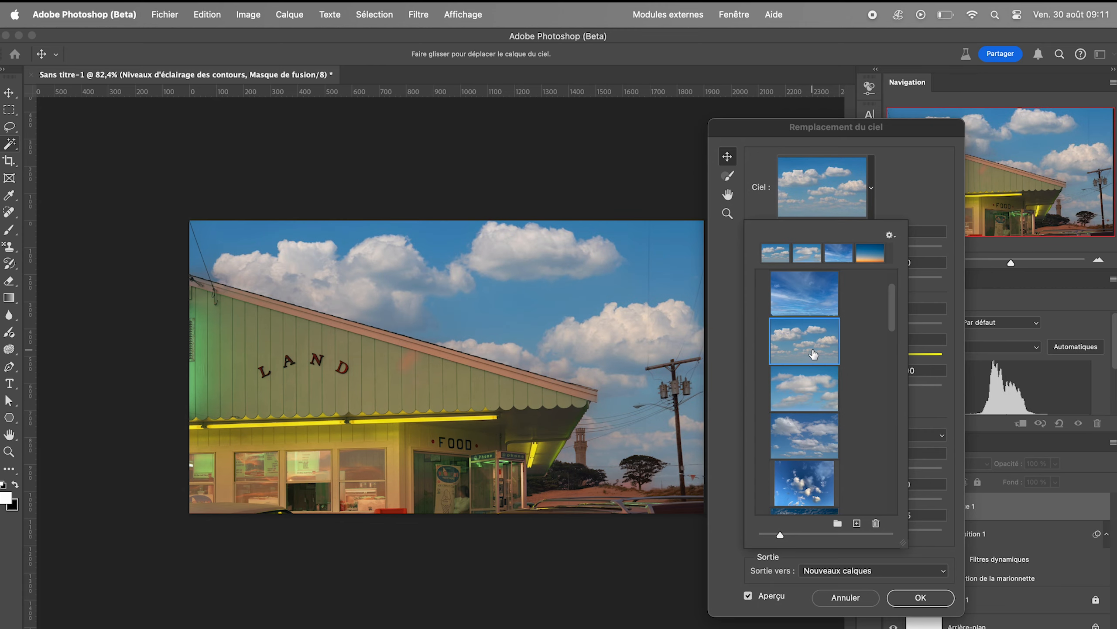
{"action": "scroll", "coordinate": [814, 354], "scroll_direction": "down", "scroll_amount": 5}
{"action": "left_click", "coordinate": [803, 424]}
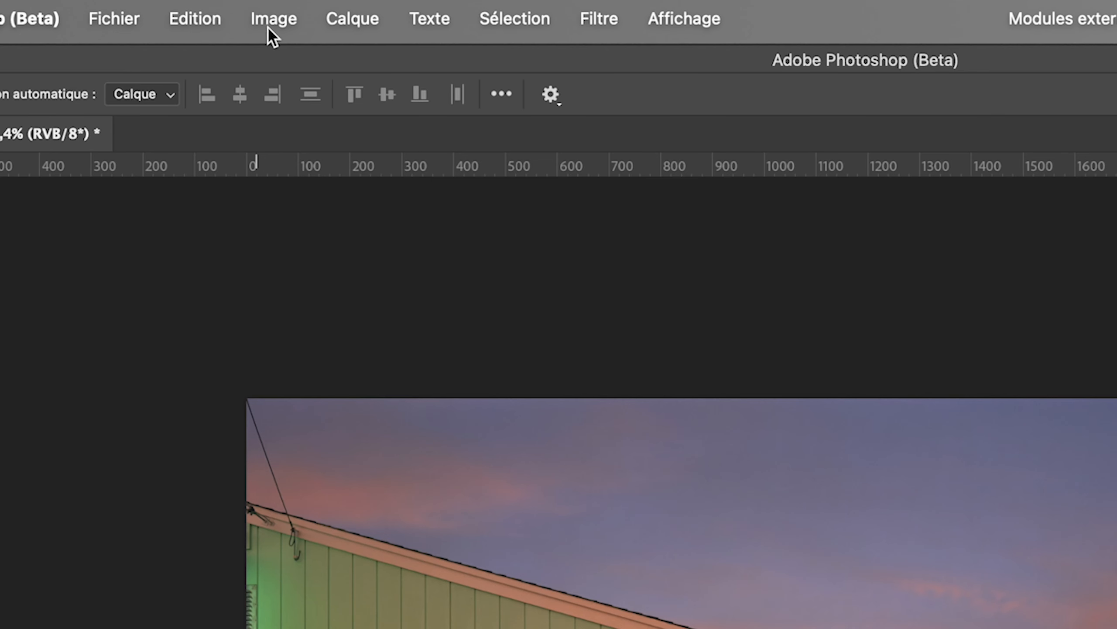
Step: Look over the image commands and the image size settings, leaving the size as it is
{"action": "left_click", "coordinate": [249, 15]}
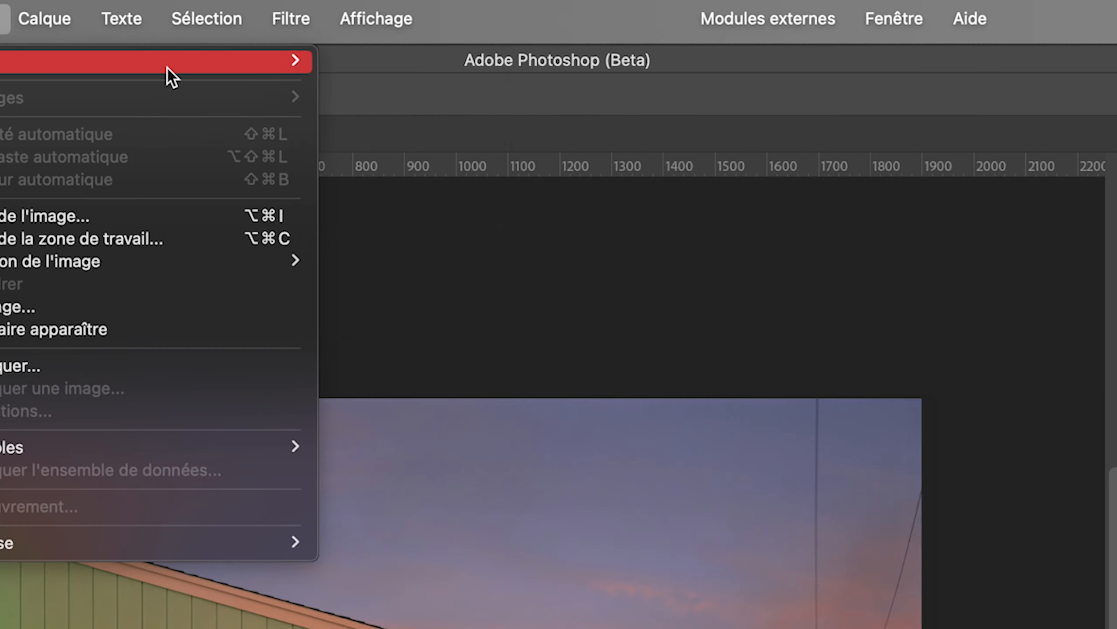
{"action": "mouse_move", "coordinate": [475, 66]}
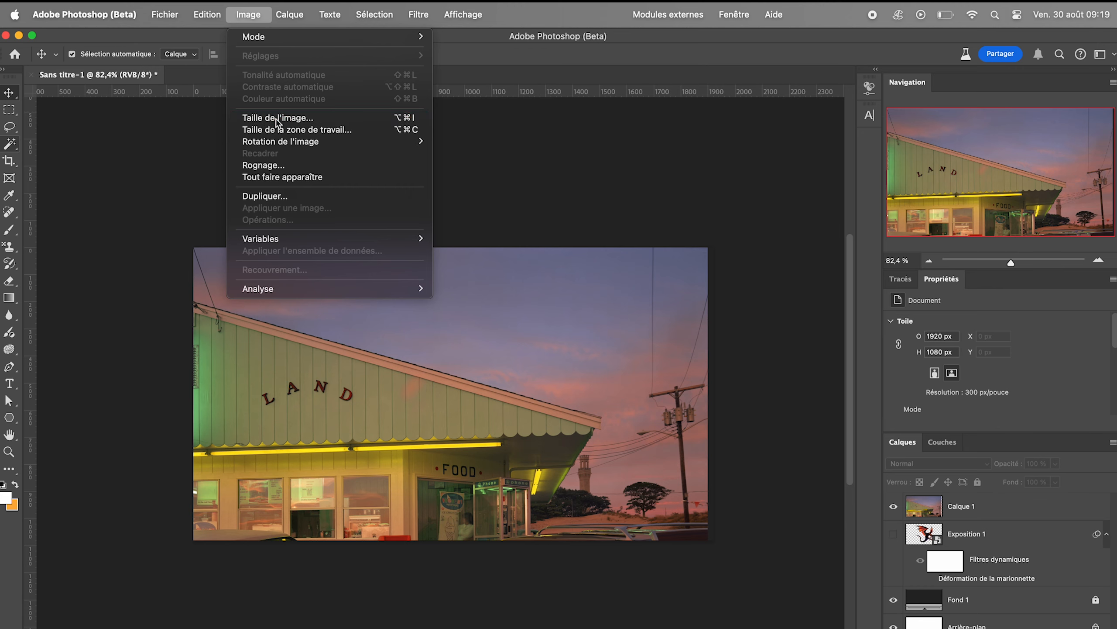
{"action": "left_click", "coordinate": [276, 118]}
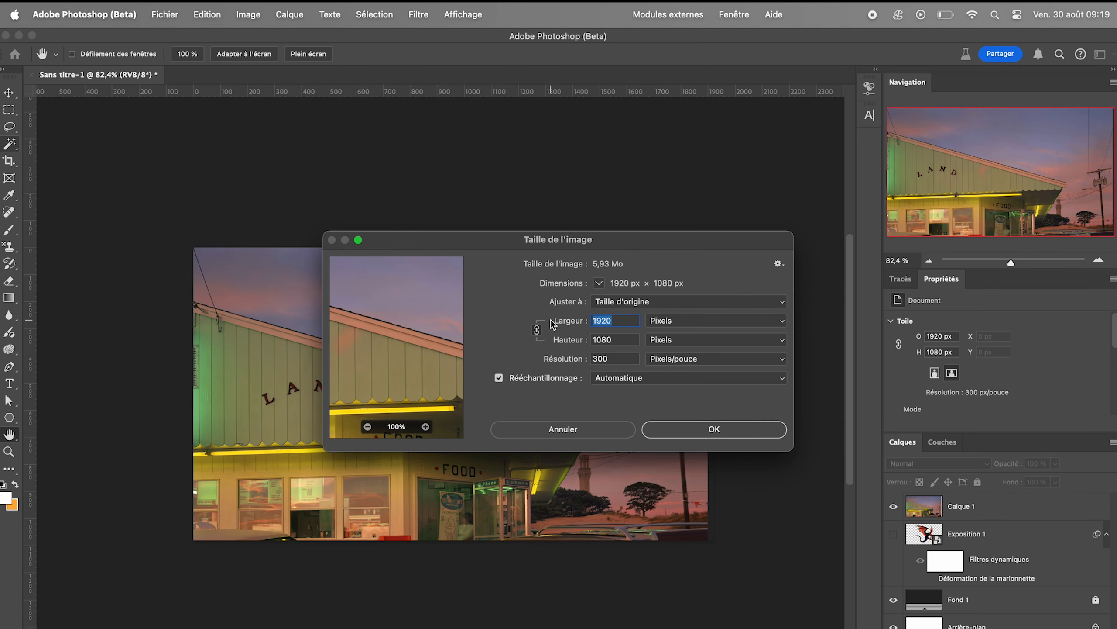
{"action": "key", "text": "Escape"}
Step: Look over the available layer, text and selection commands
{"action": "left_click", "coordinate": [288, 14]}
{"action": "mouse_move", "coordinate": [301, 39]}
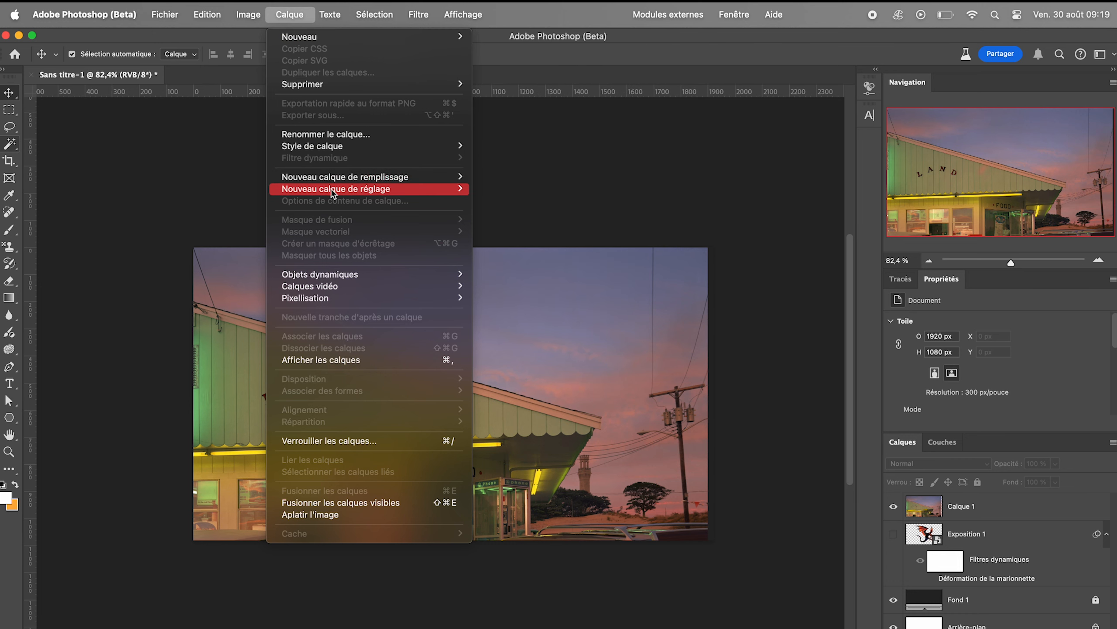
{"action": "mouse_move", "coordinate": [316, 274]}
{"action": "mouse_move", "coordinate": [331, 16]}
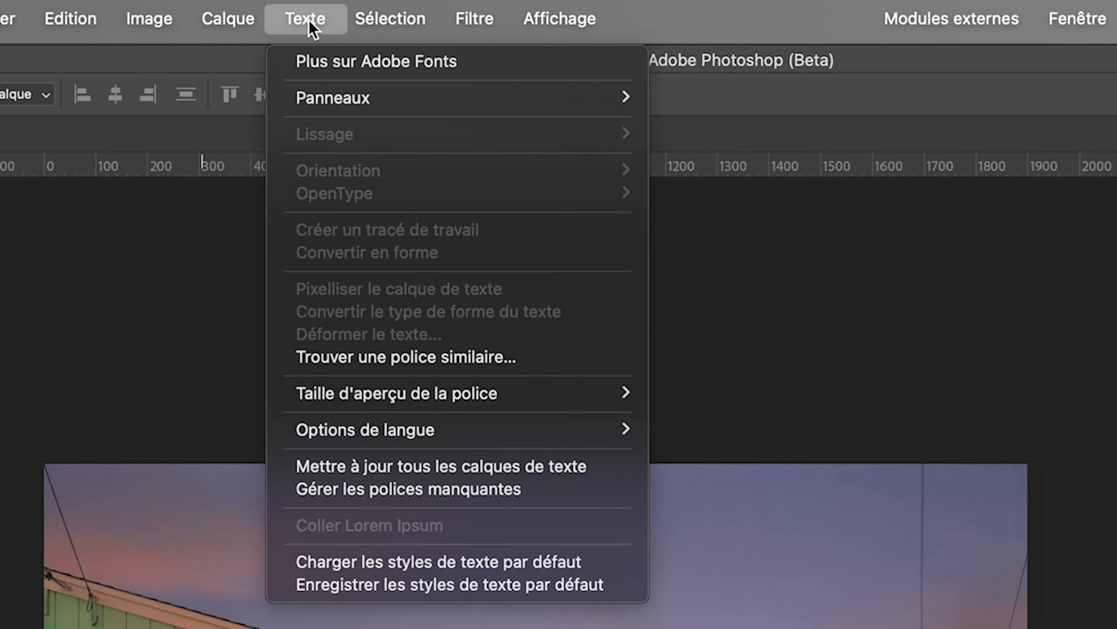
{"action": "mouse_move", "coordinate": [390, 19]}
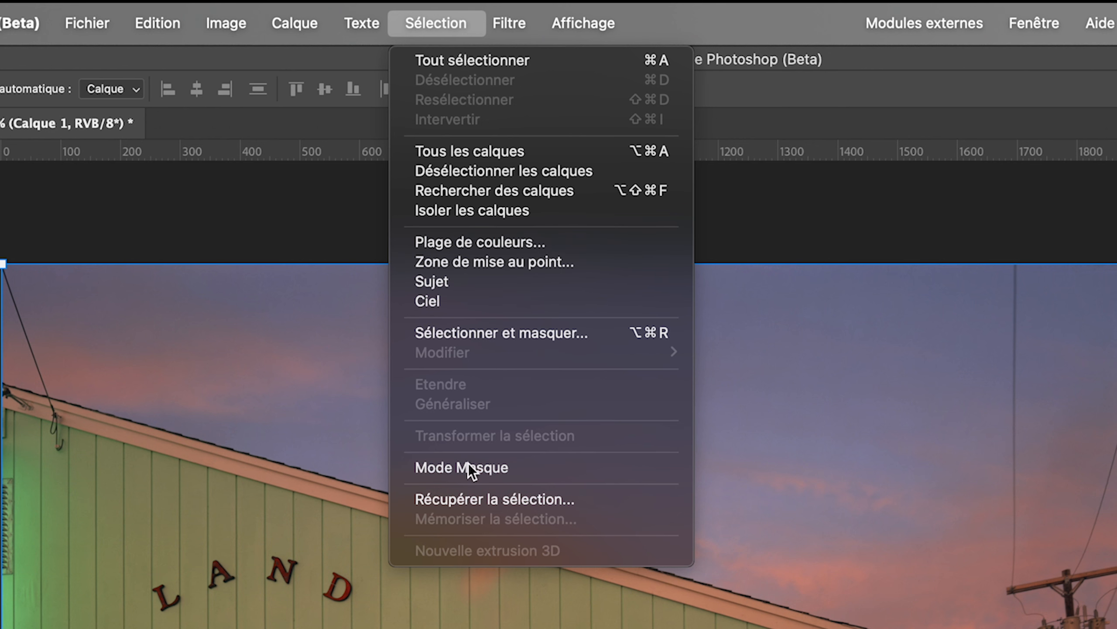
Step: Try a color range selection of the Tons clairs with an adjusted Gamme, and lower the Plage de netteté of a focus area selection
{"action": "left_click", "coordinate": [487, 241]}
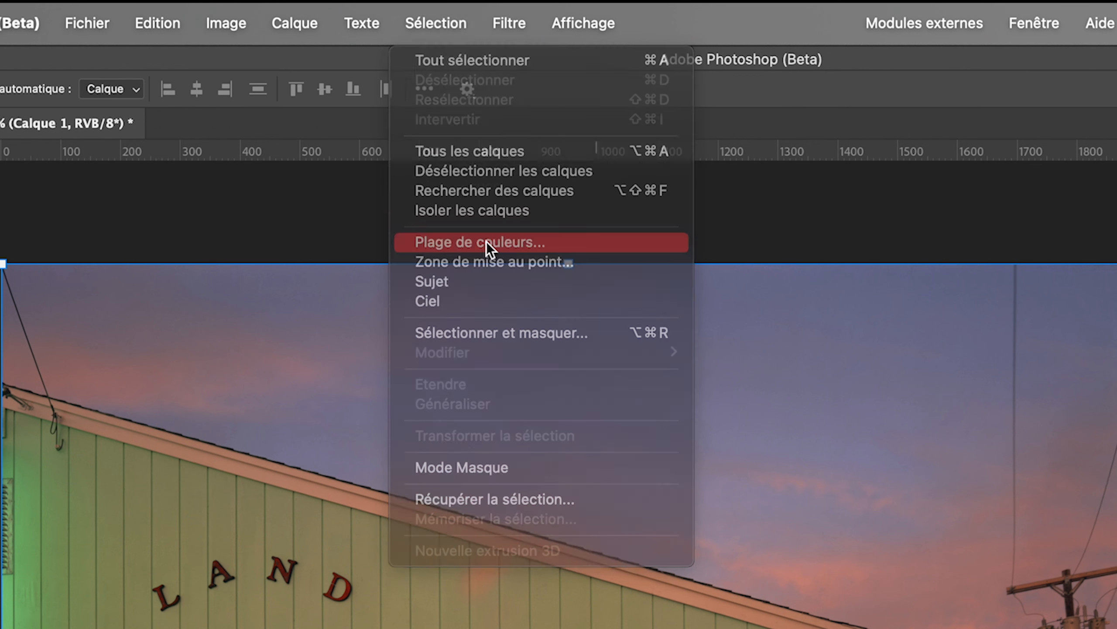
{"action": "left_click", "coordinate": [506, 183]}
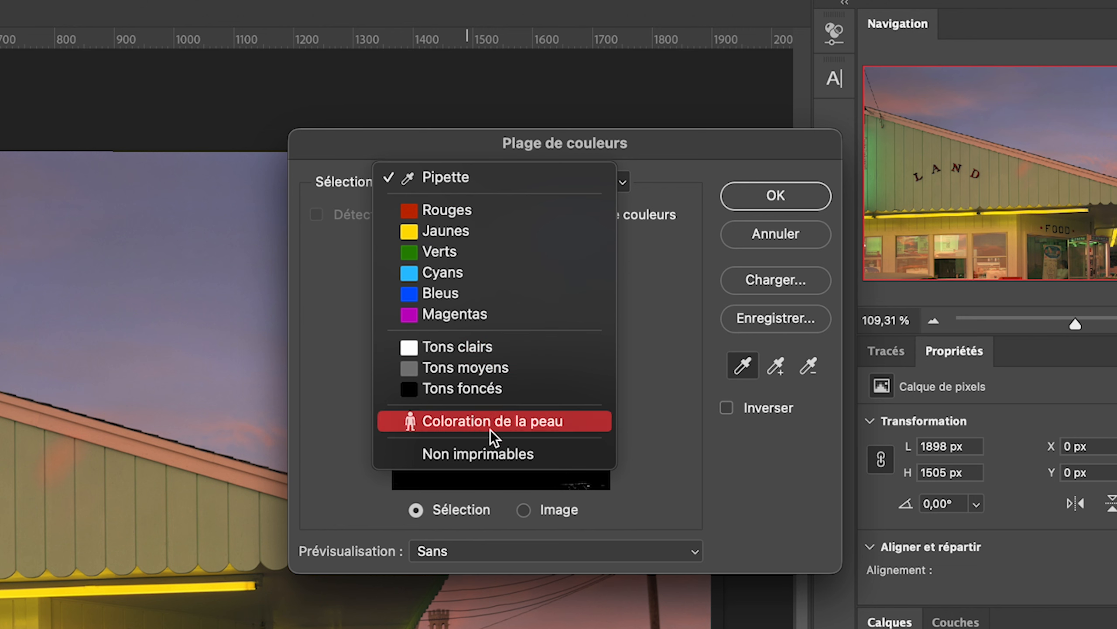
{"action": "left_click", "coordinate": [527, 344]}
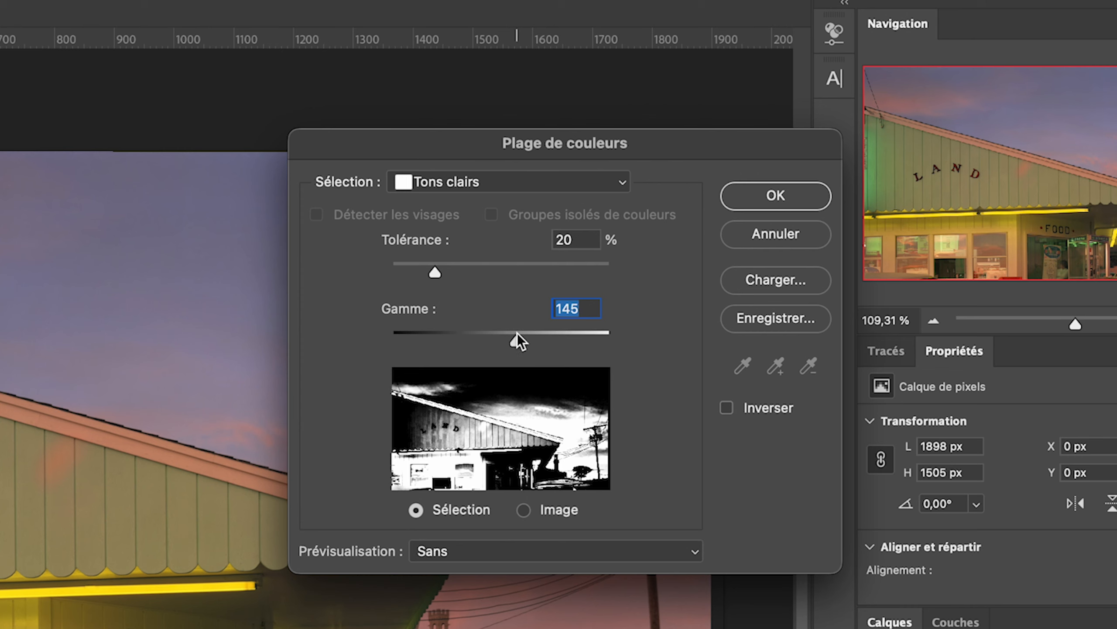
{"action": "left_click_drag", "start_coordinate": [518, 341], "coordinate": [492, 343]}
{"action": "left_click_drag", "start_coordinate": [566, 347], "coordinate": [573, 349]}
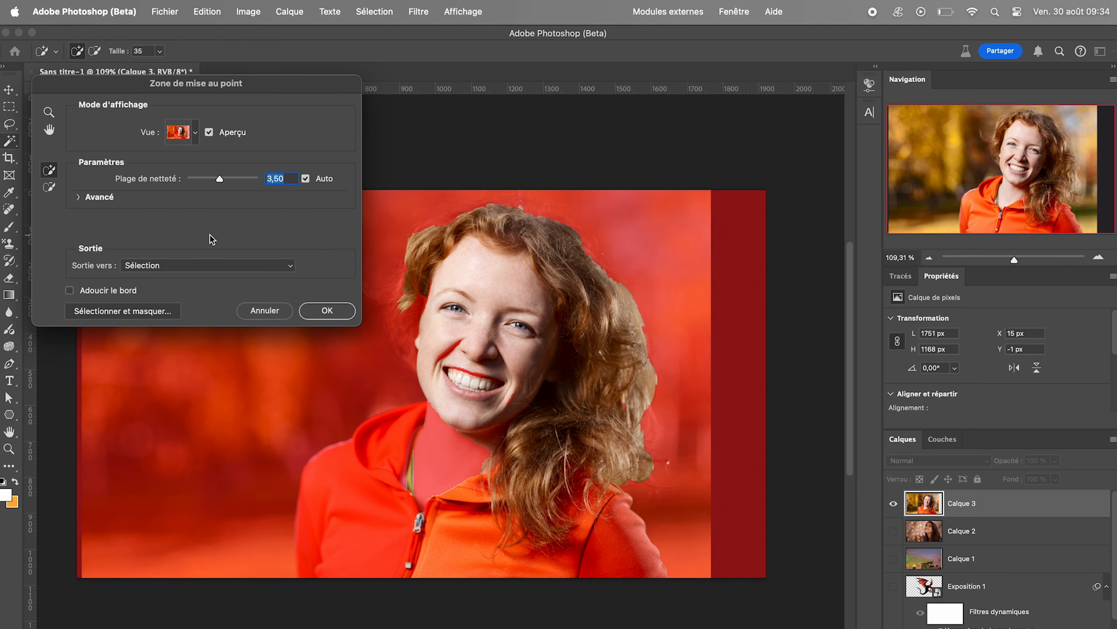
{"action": "left_click_drag", "start_coordinate": [218, 178], "coordinate": [214, 176]}
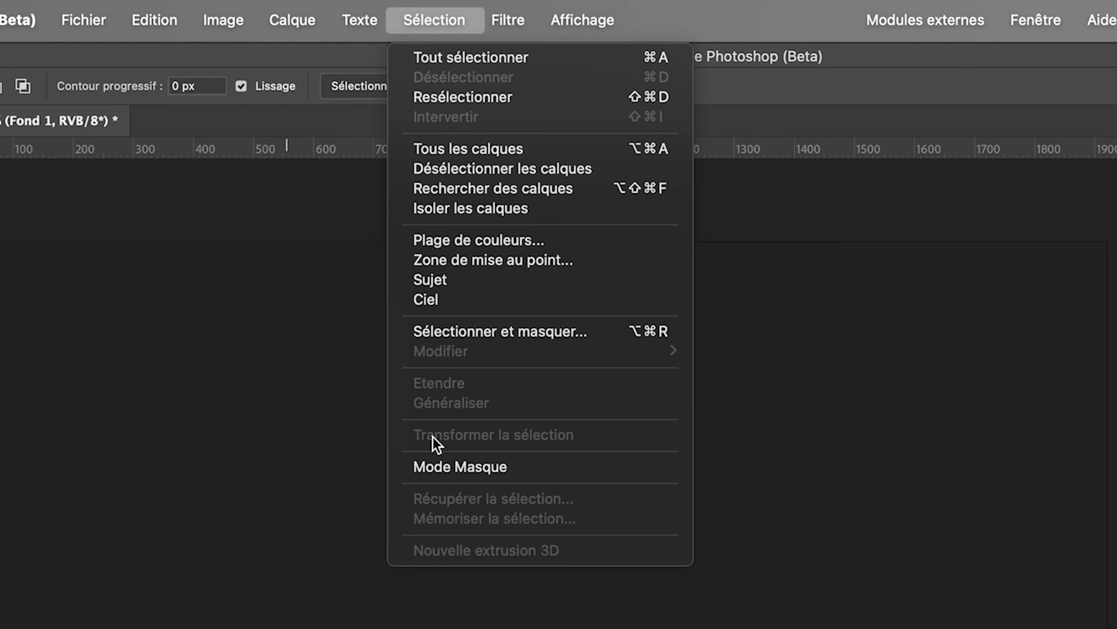
Step: Convert the building photo's layer for smart filters
{"action": "mouse_move", "coordinate": [509, 24]}
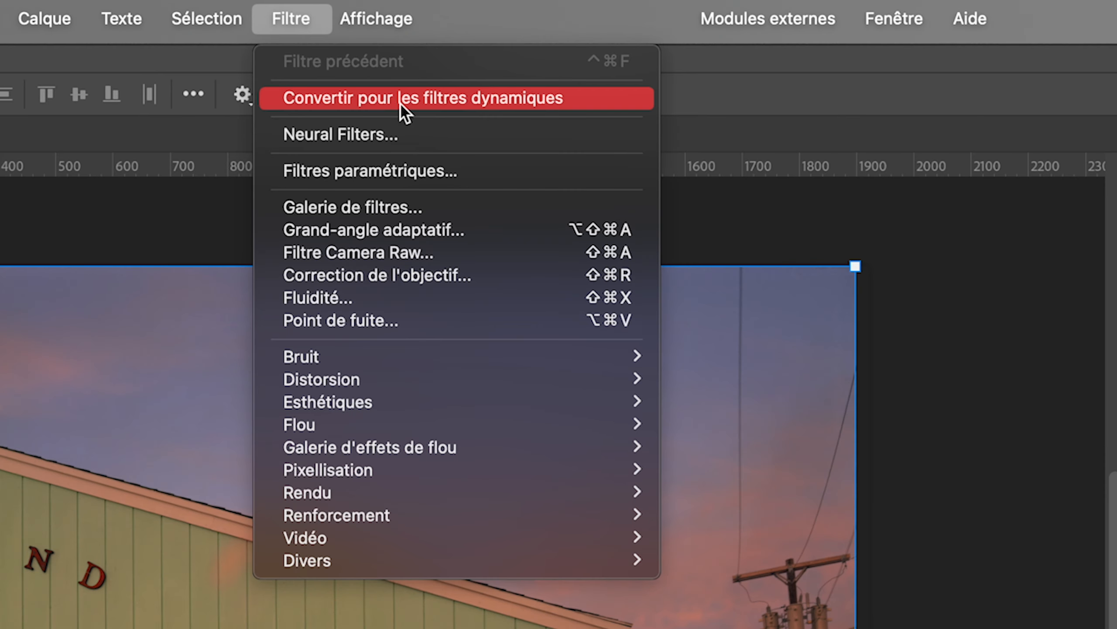
{"action": "left_click", "coordinate": [400, 102]}
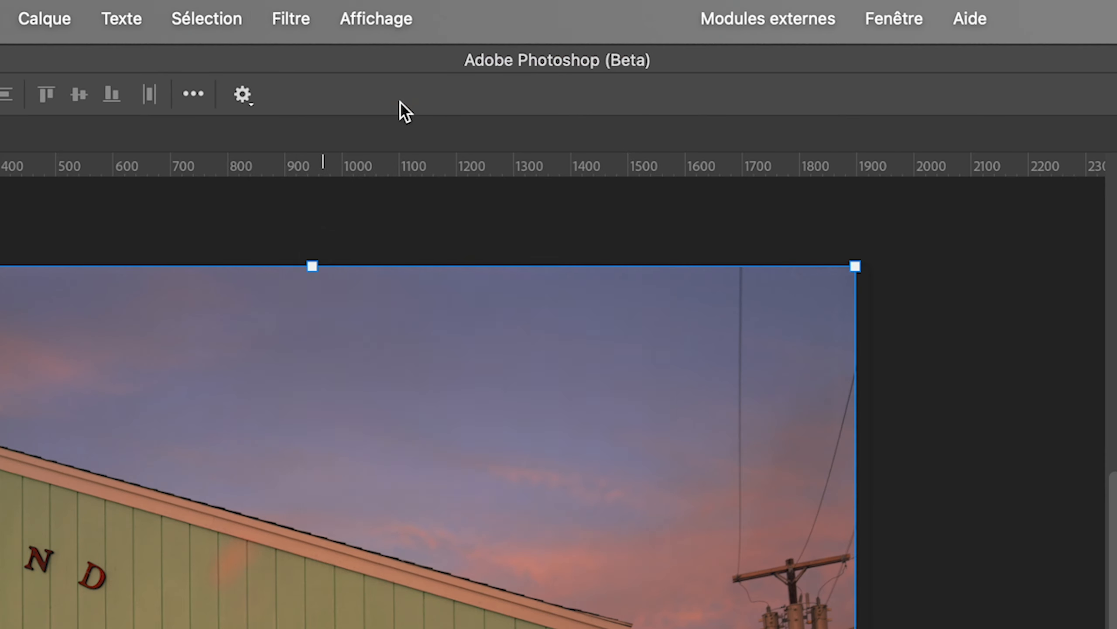
{"action": "left_click", "coordinate": [553, 502]}
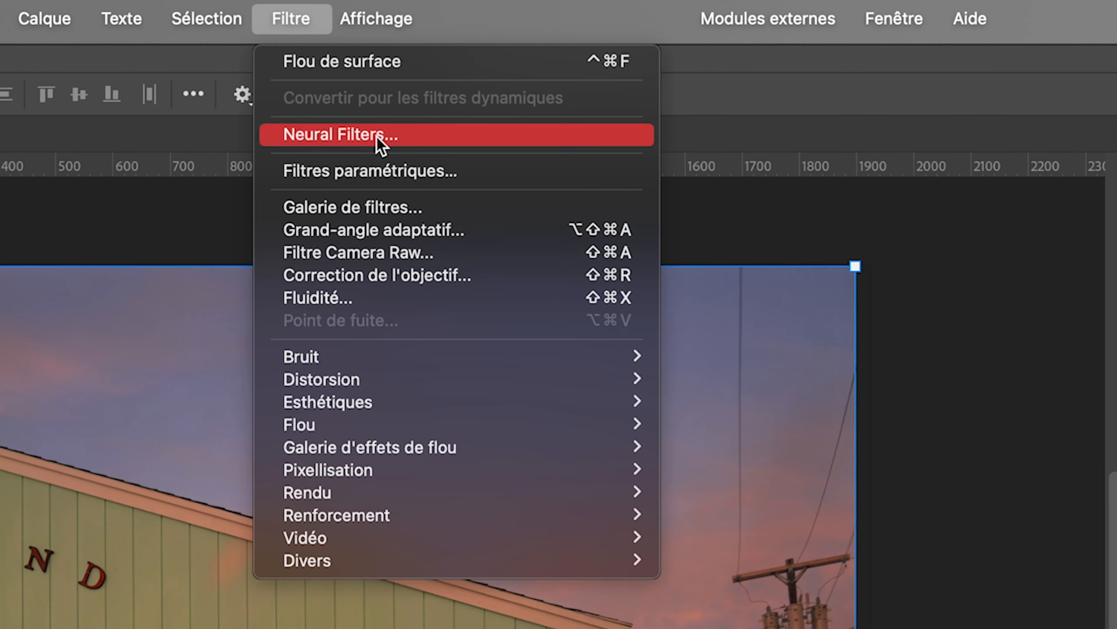
Step: Look through the Neural Filters, including Transfert de maquillage, Landscape Mixer, Style Transfer, Harmonization, Color Transfer, Coloriser and Super zoom
{"action": "left_click", "coordinate": [394, 134]}
{"action": "left_click", "coordinate": [694, 275]}
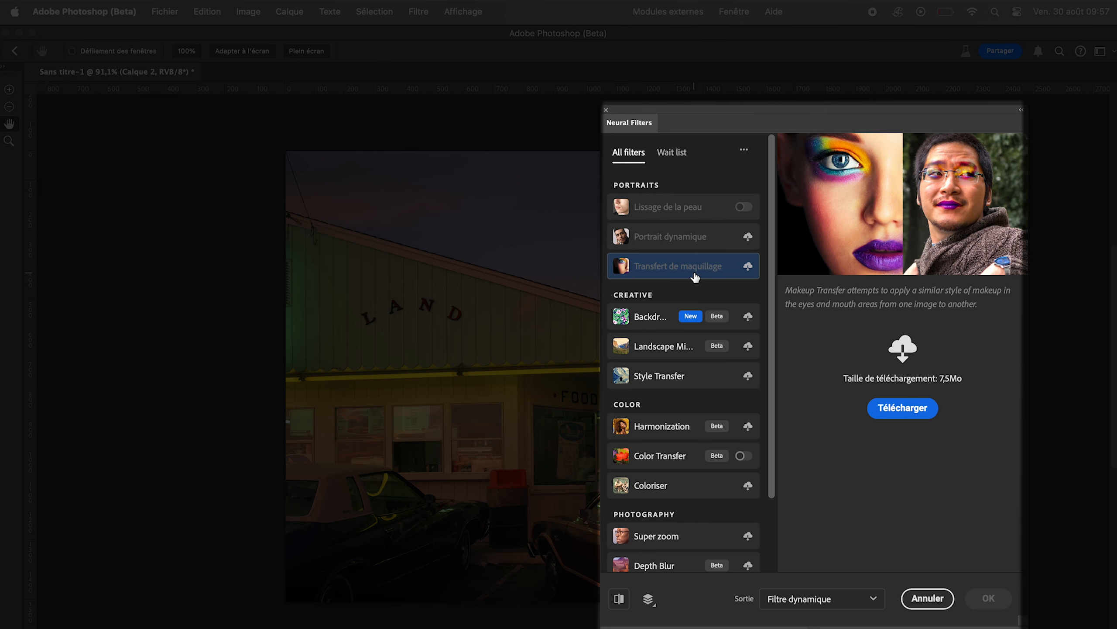
{"action": "left_click", "coordinate": [650, 317]}
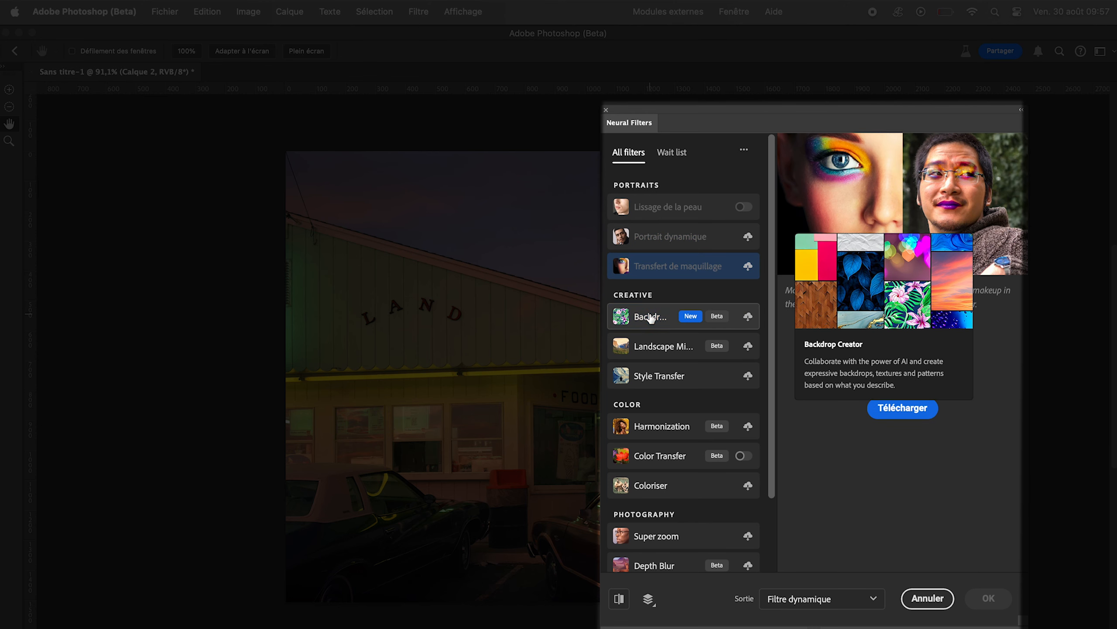
{"action": "left_click", "coordinate": [647, 343]}
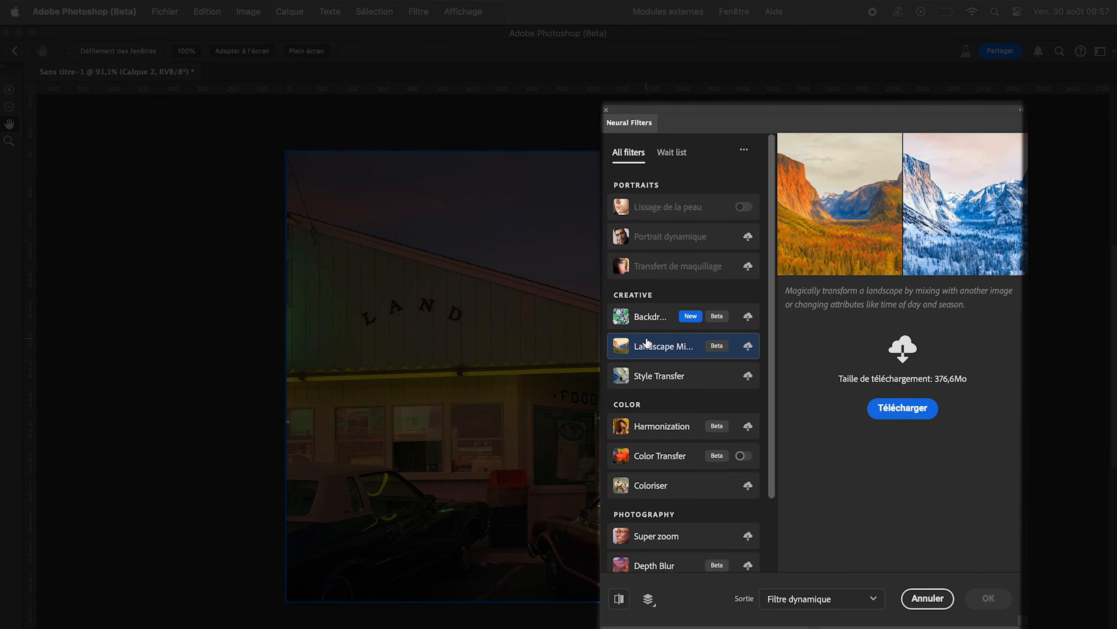
{"action": "mouse_move", "coordinate": [647, 343]}
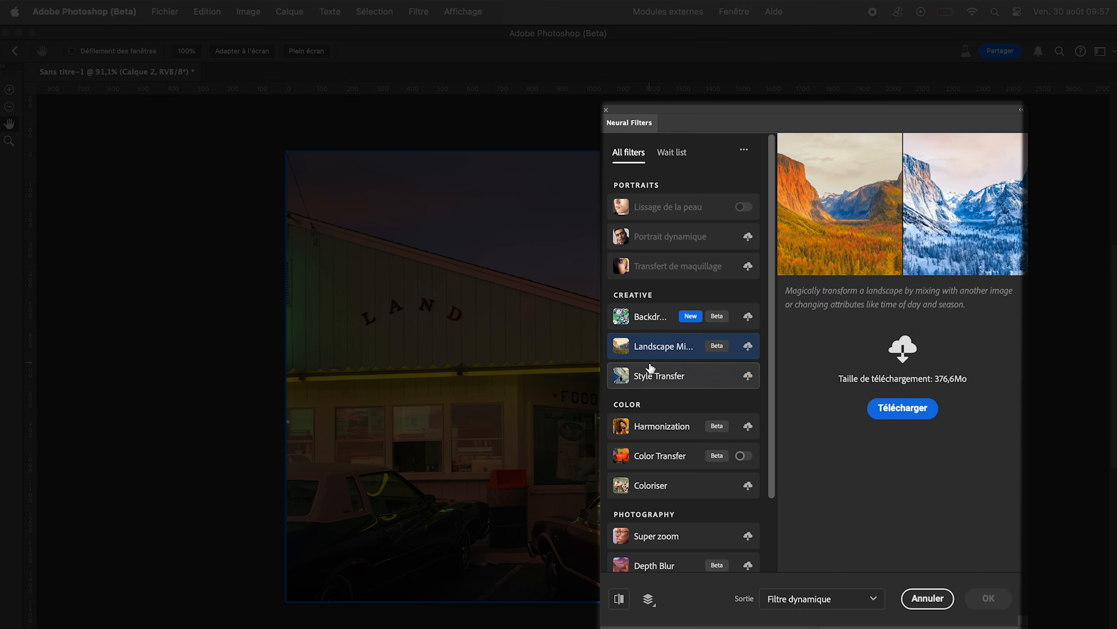
{"action": "left_click", "coordinate": [652, 375]}
{"action": "left_click", "coordinate": [702, 425]}
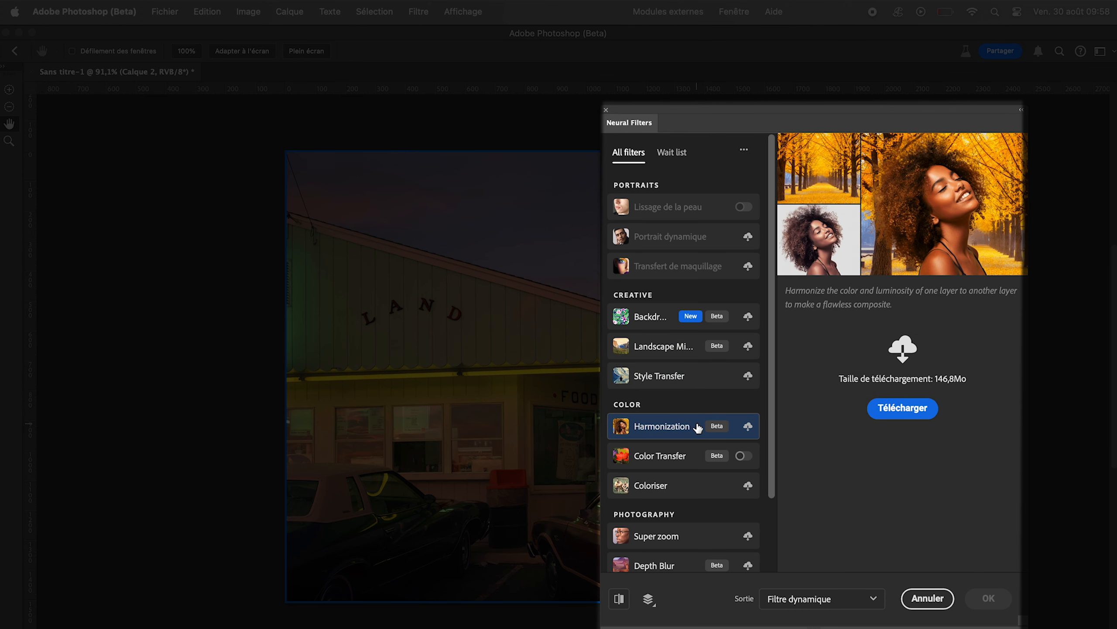
{"action": "left_click", "coordinate": [700, 457]}
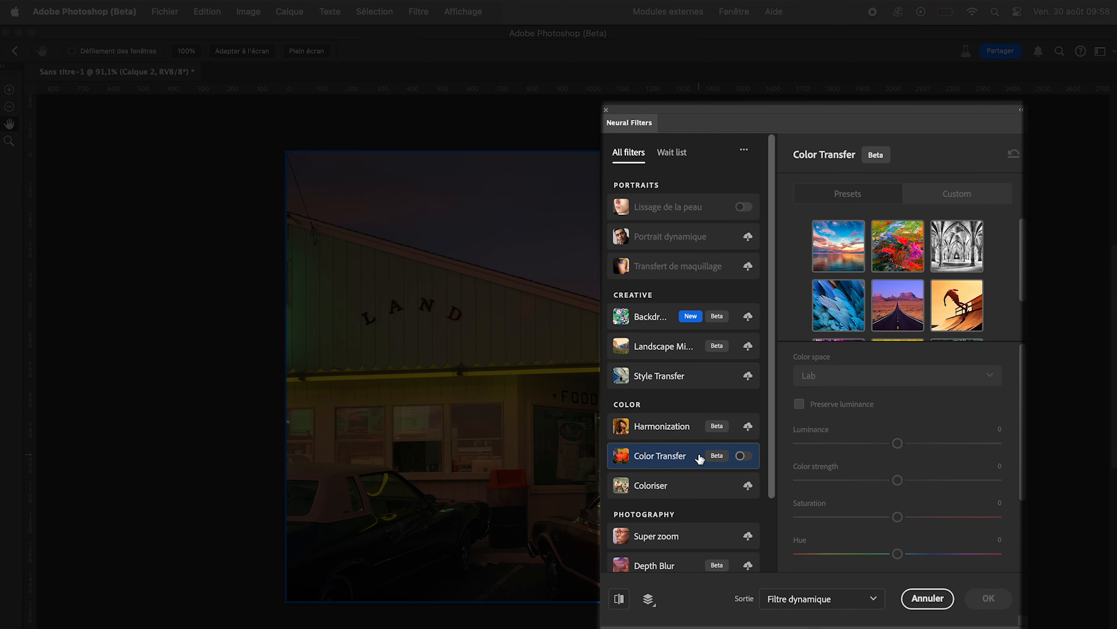
{"action": "left_click", "coordinate": [697, 491]}
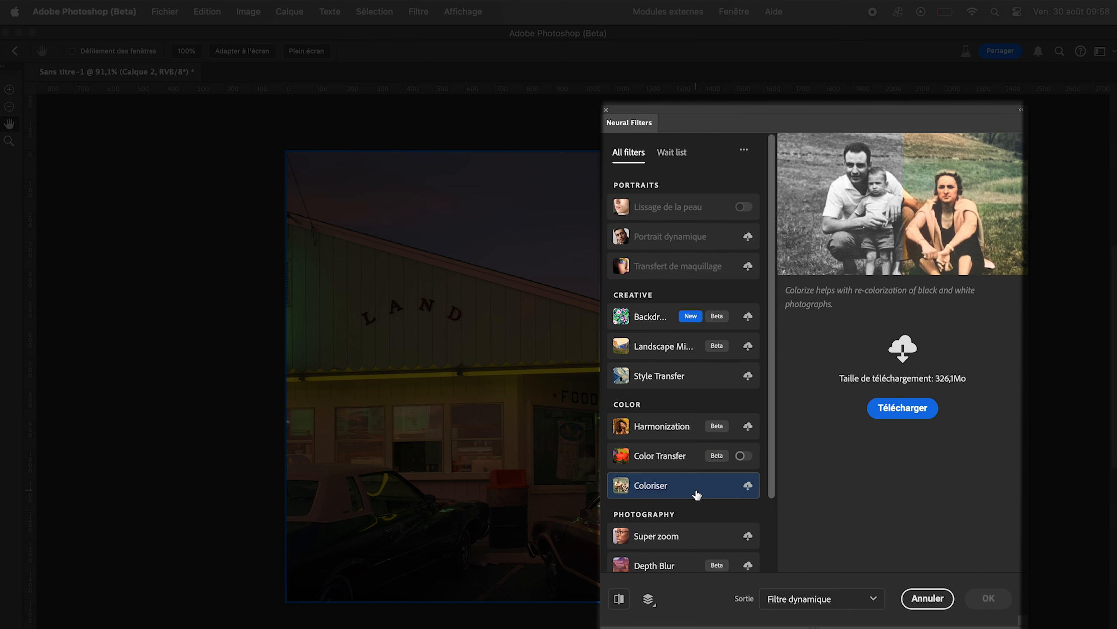
{"action": "left_click", "coordinate": [696, 536]}
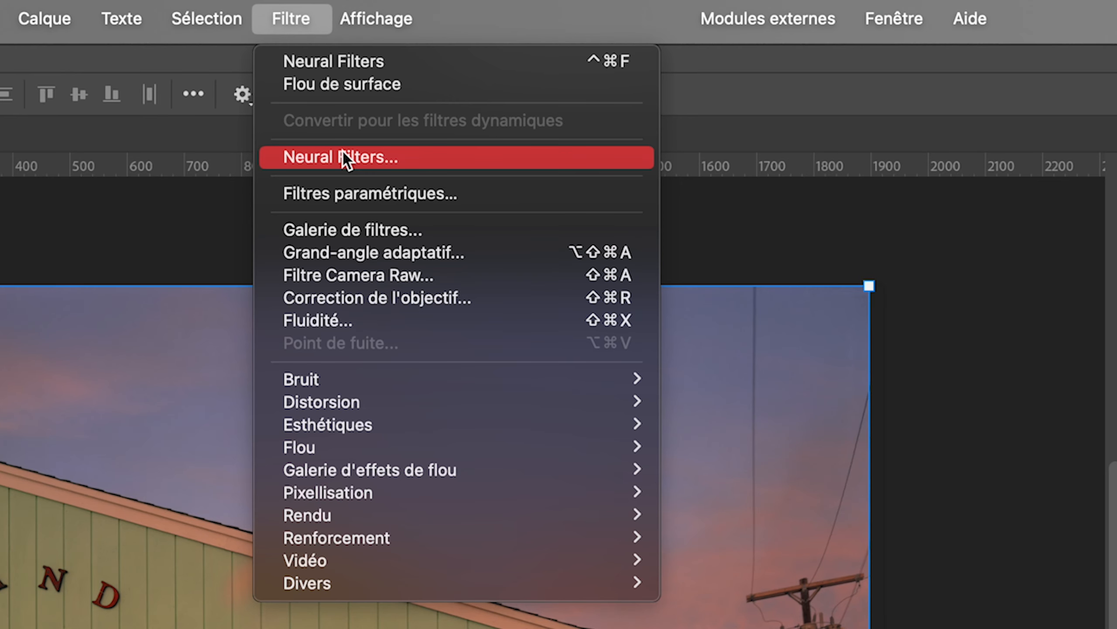
Step: Apply the Photo vintage en noir et blanc parametric filter to the building photo
{"action": "left_click", "coordinate": [377, 193]}
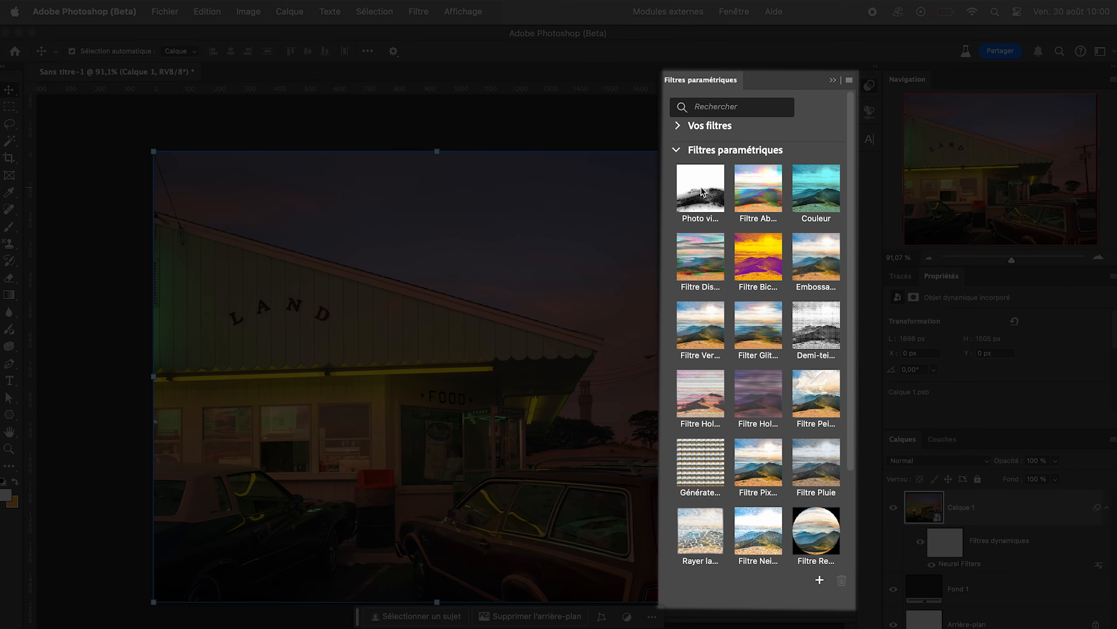
{"action": "left_click", "coordinate": [702, 192]}
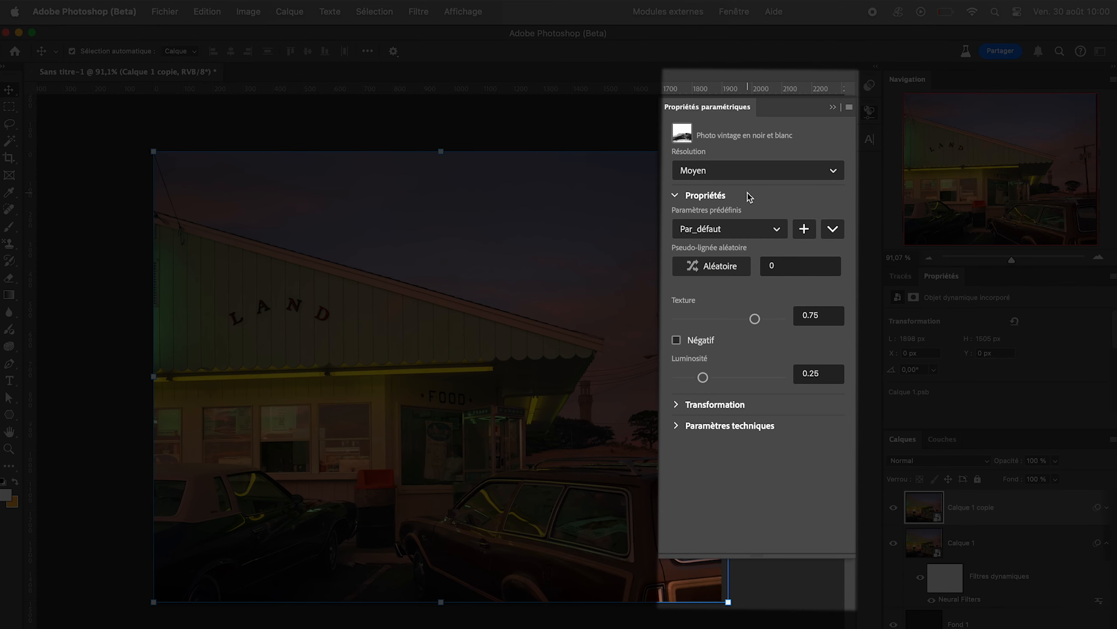
Step: Apply the Barbouillage, Néon and Motif de demi-teintes gallery effects to the building photo and toggle their visibility to compare
{"action": "left_click", "coordinate": [367, 225]}
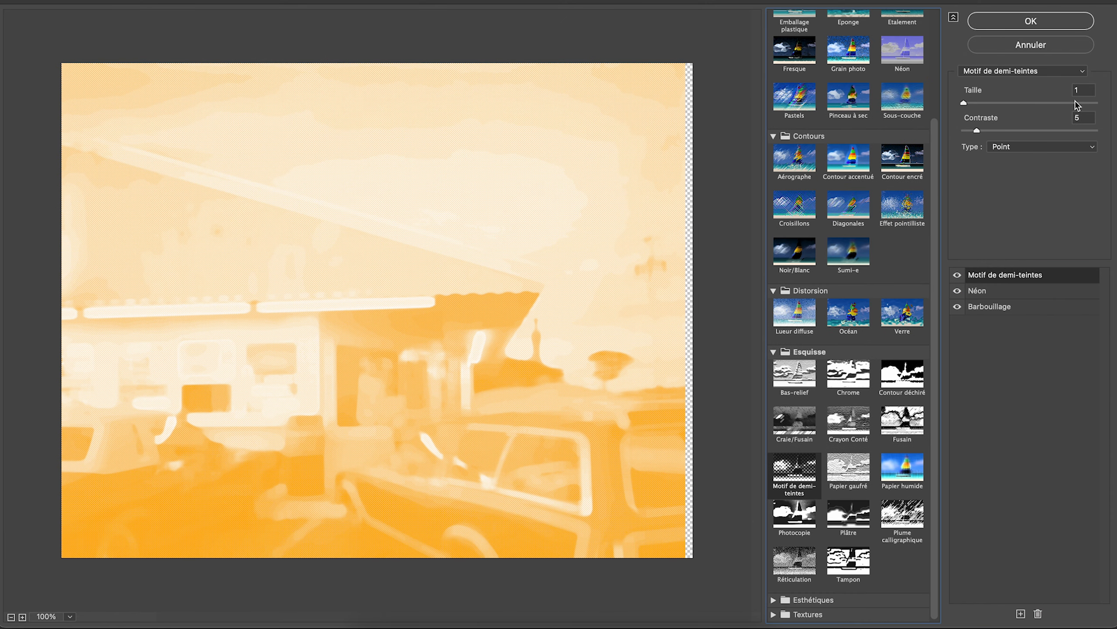
{"action": "left_click", "coordinate": [1035, 20]}
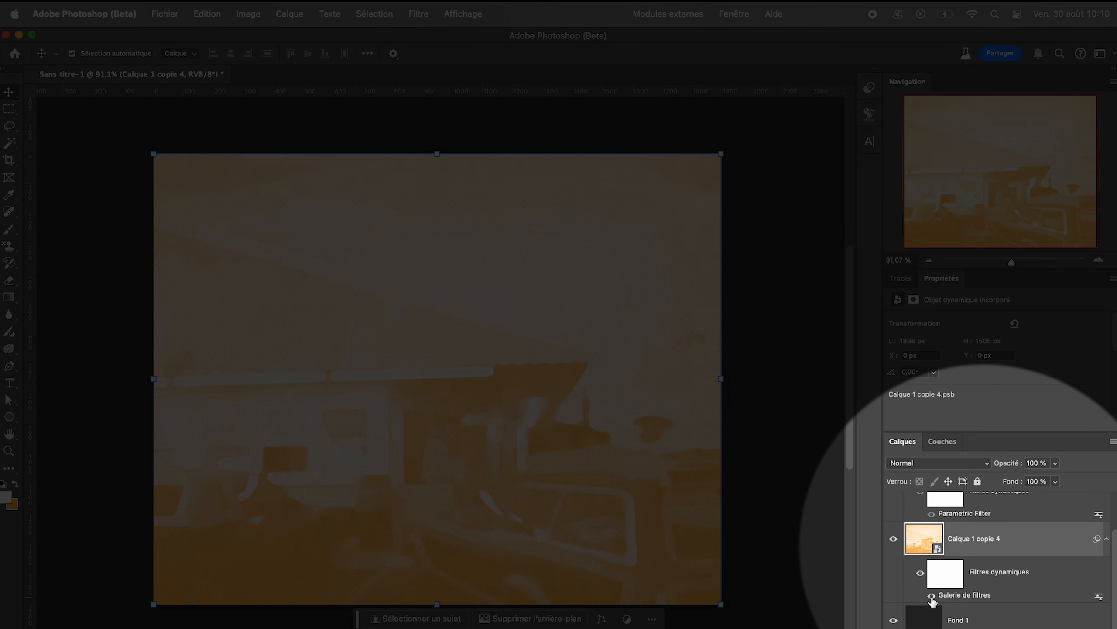
{"action": "left_click", "coordinate": [932, 596]}
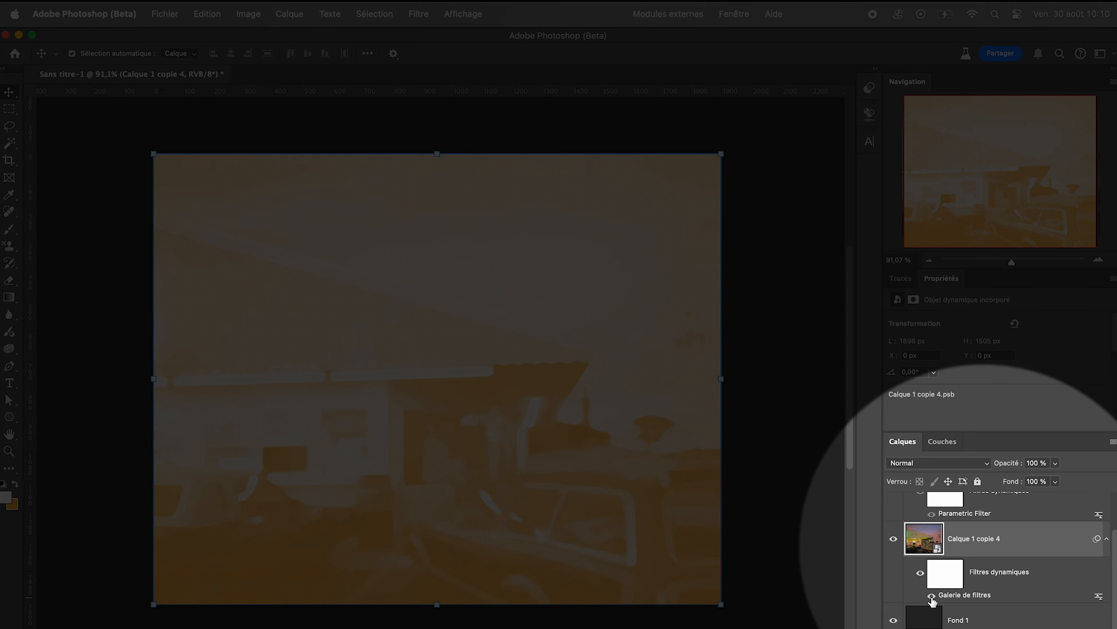
{"action": "left_click", "coordinate": [932, 596]}
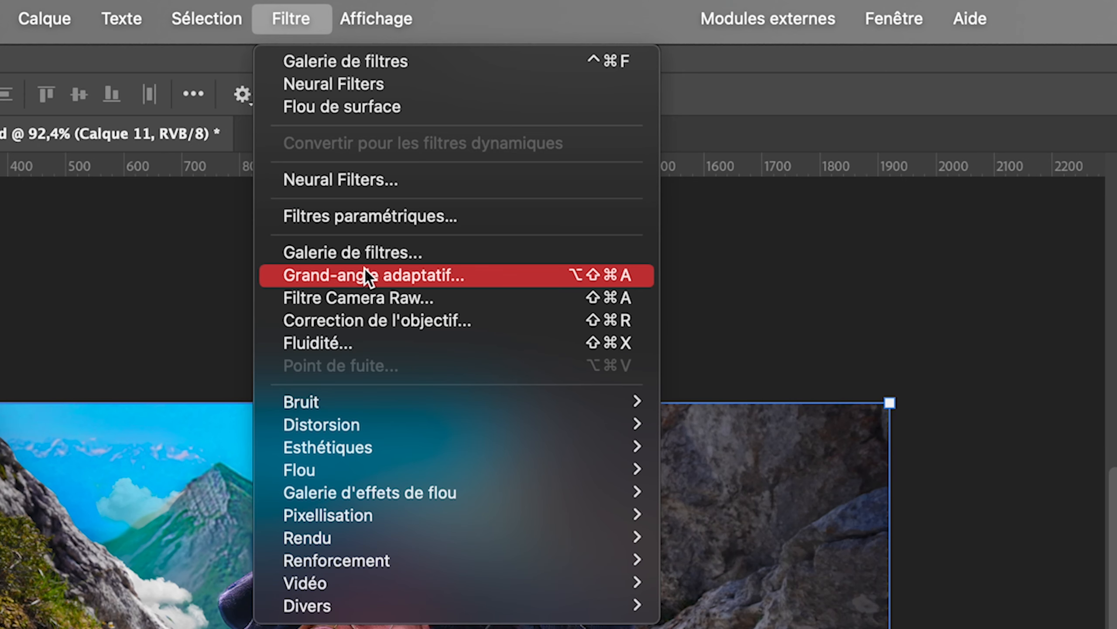
Step: Try a Grand-angle adaptatif correction with Objectif 180° on the hiker photo, varying the Longueur focale around 33,80 mm
{"action": "left_click", "coordinate": [367, 274]}
{"action": "left_click_drag", "start_coordinate": [986, 178], "coordinate": [1020, 175]}
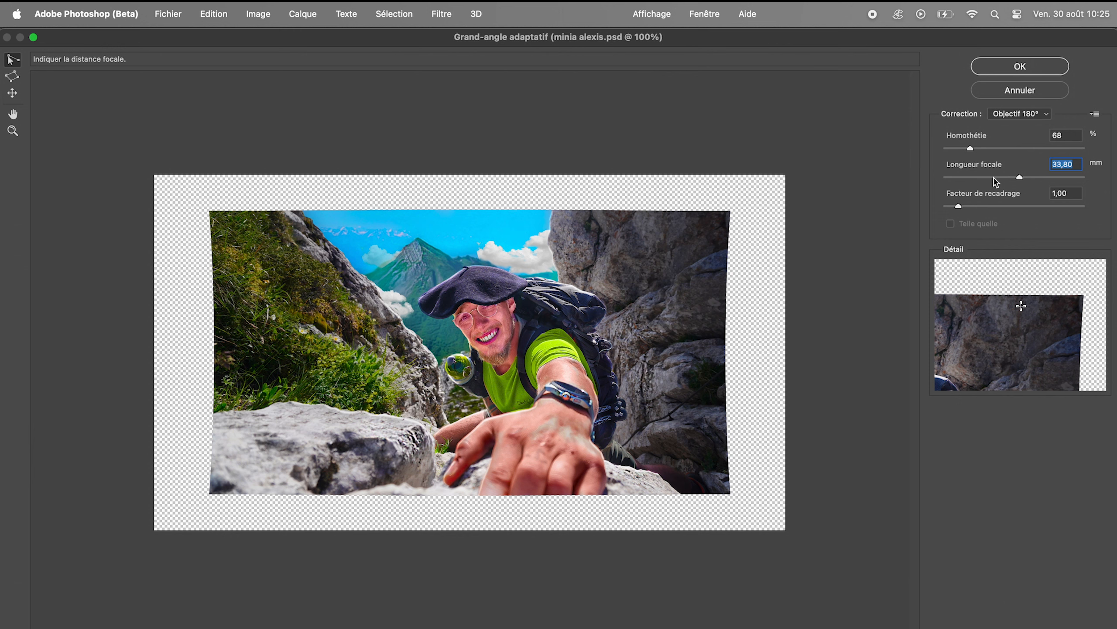
{"action": "left_click", "coordinate": [993, 177]}
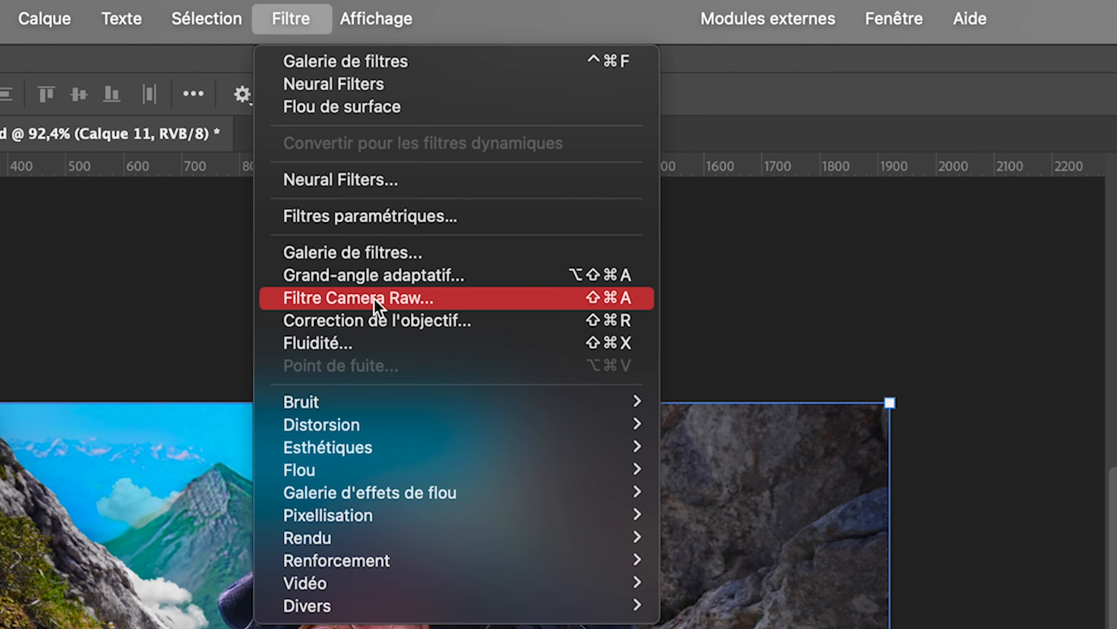
Step: Open the hiker photo in the Camera Raw filter and collapse the Lumière, Couleur, Effets and Courbe sections
{"action": "left_click", "coordinate": [374, 297]}
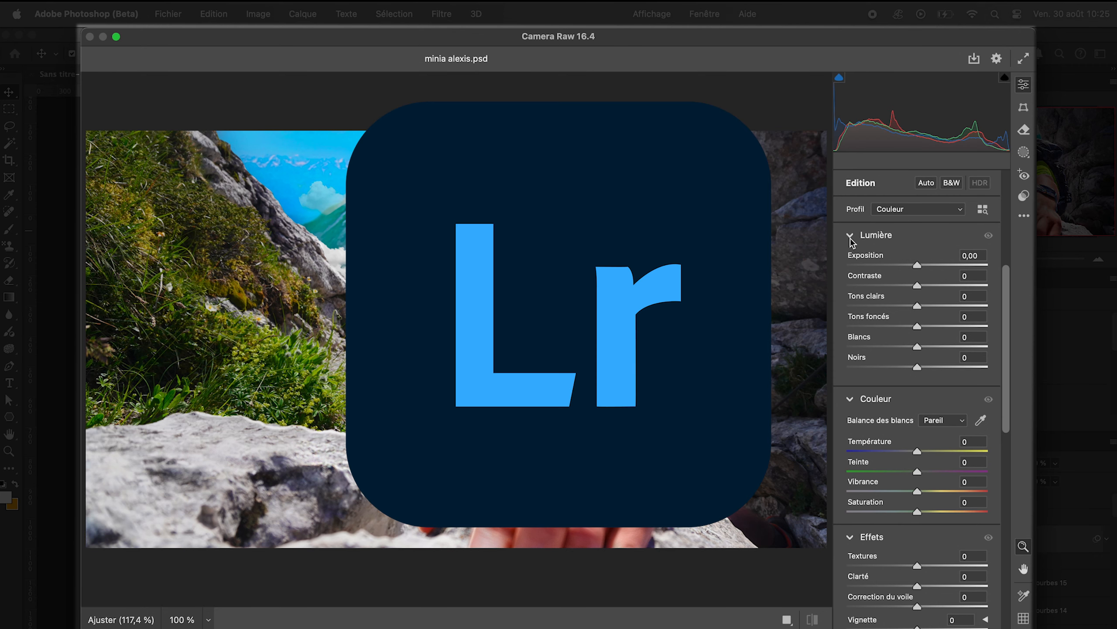
{"action": "left_click", "coordinate": [851, 238]}
{"action": "left_click", "coordinate": [851, 263]}
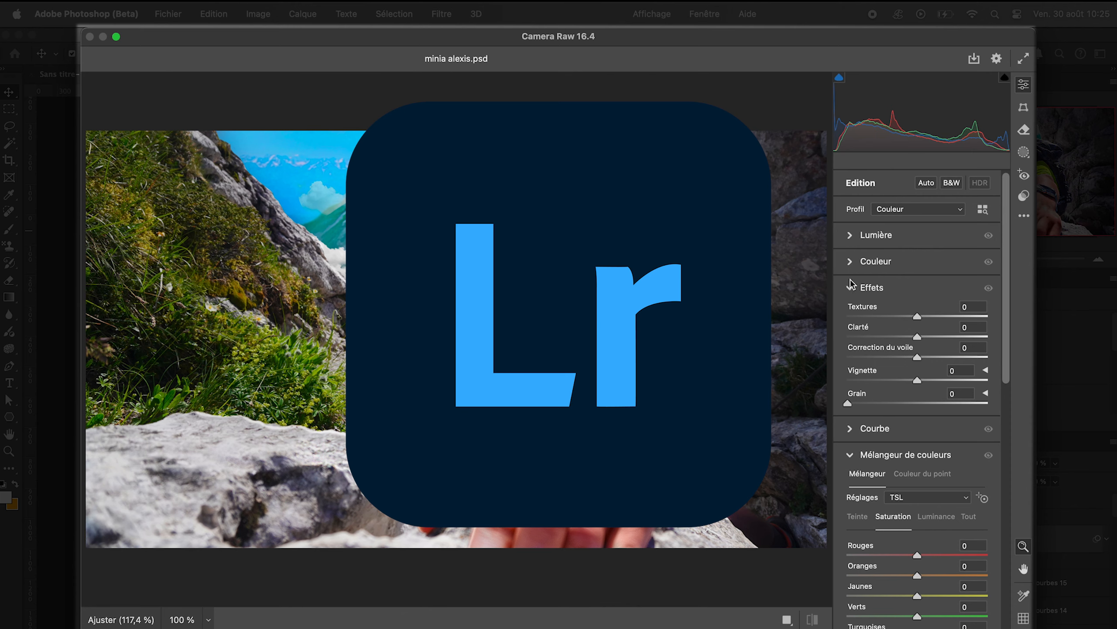
{"action": "left_click", "coordinate": [852, 286]}
{"action": "left_click", "coordinate": [852, 312]}
{"action": "left_click", "coordinate": [851, 313]}
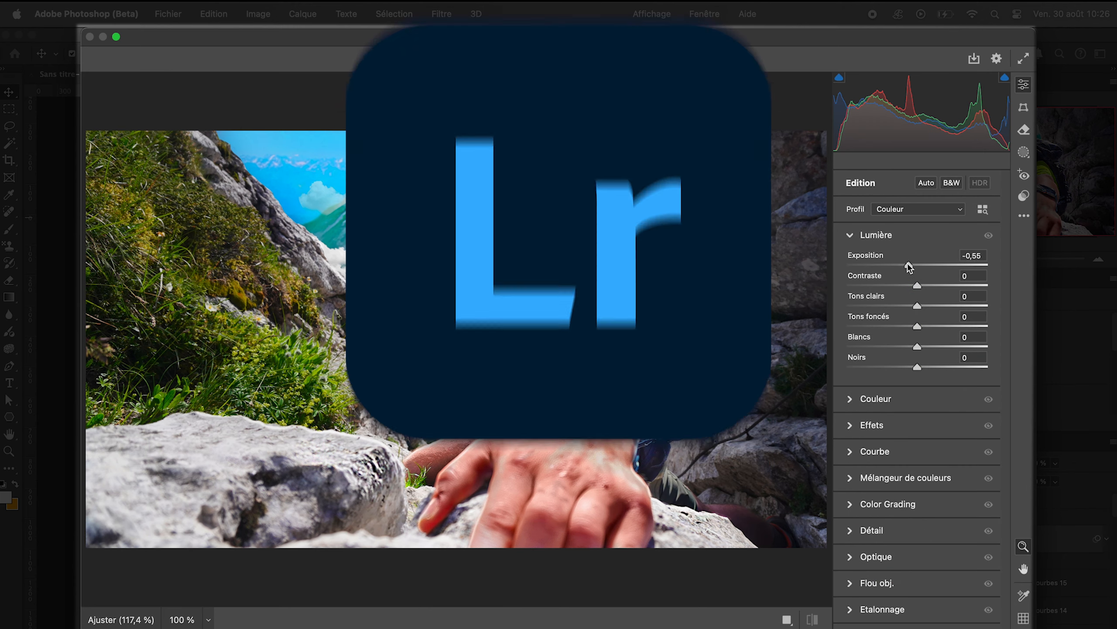
Step: Try different Exposition values, including -0,70, and a lower Température on the hiker photo
{"action": "left_click_drag", "start_coordinate": [900, 265], "coordinate": [923, 267]}
{"action": "left_click", "coordinate": [851, 399]}
{"action": "mouse_move", "coordinate": [917, 452]}
{"action": "left_mouse_down"}
{"action": "mouse_move", "coordinate": [933, 453]}
{"action": "mouse_move", "coordinate": [901, 454]}
{"action": "left_mouse_up"}
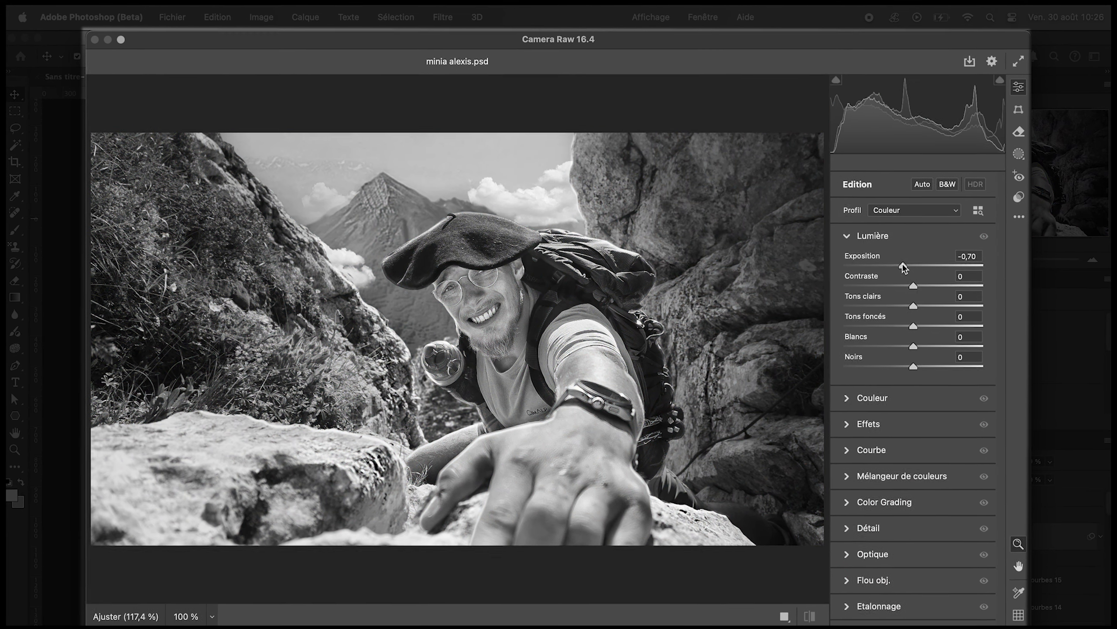
{"action": "left_click_drag", "start_coordinate": [903, 267], "coordinate": [913, 268]}
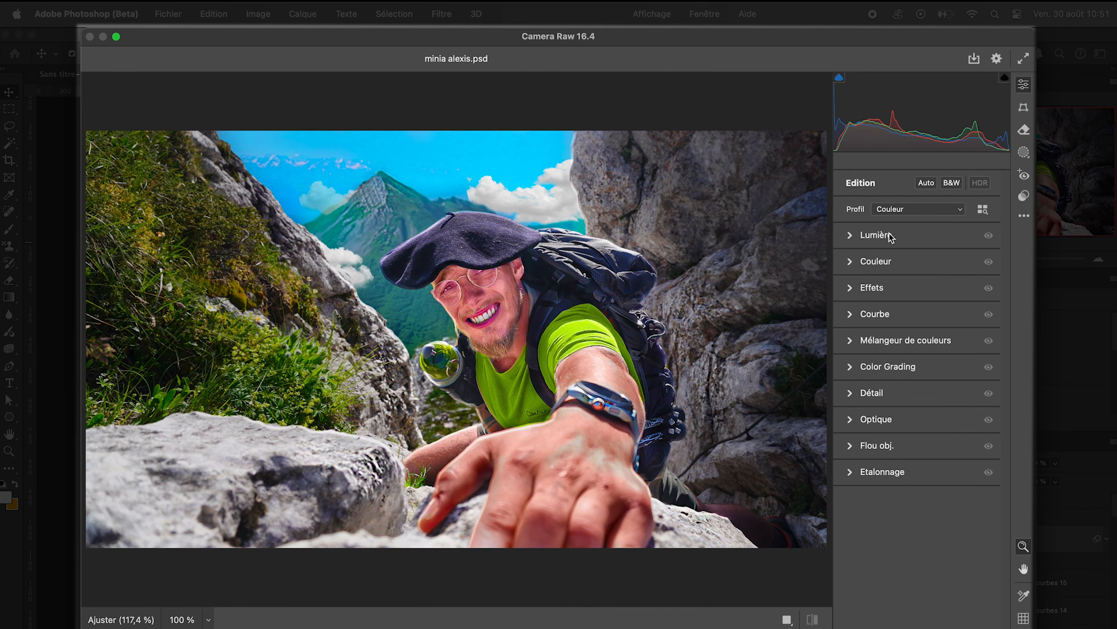
Step: Set the Lumière adjustments of the hiker photo to Contraste +1 and Tons clairs +3, and collapse the section
{"action": "left_click", "coordinate": [851, 237]}
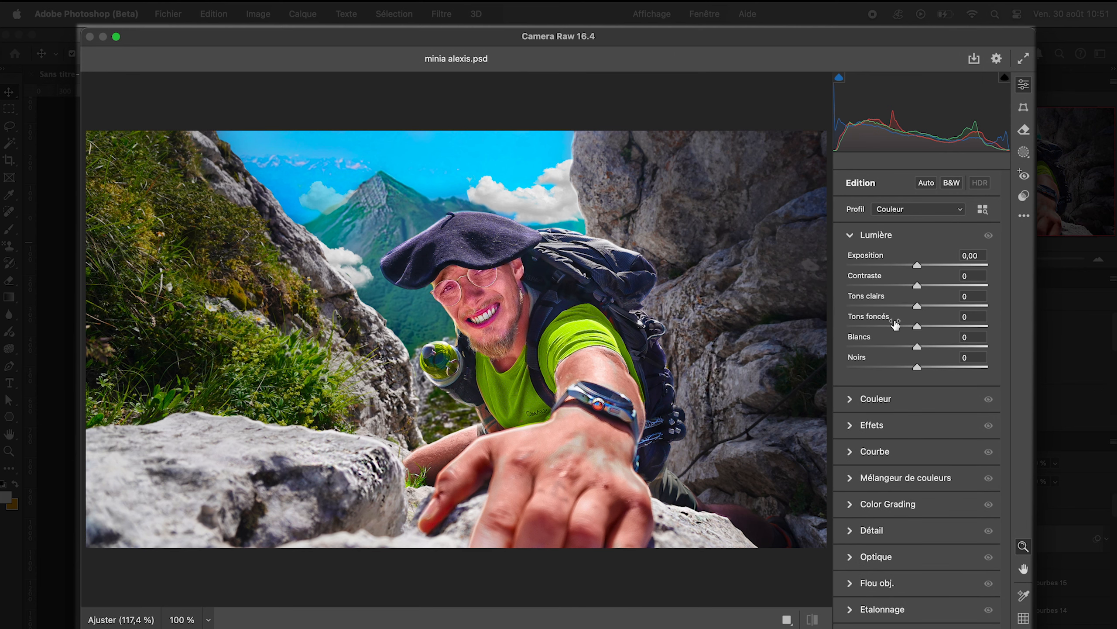
{"action": "left_click_drag", "start_coordinate": [919, 265], "coordinate": [920, 307]}
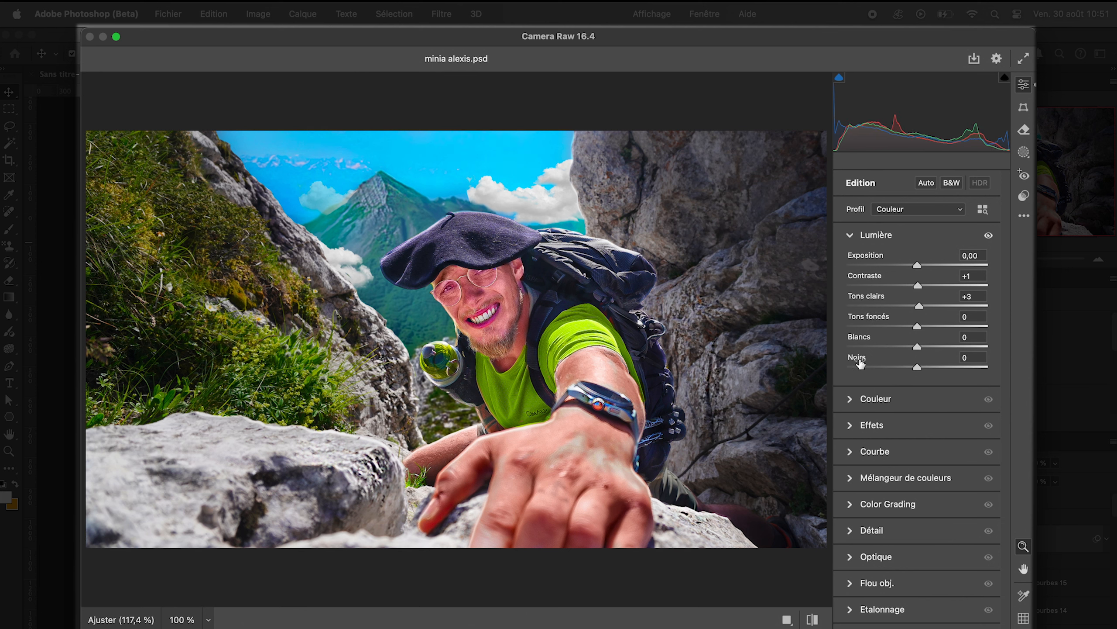
{"action": "left_click", "coordinate": [851, 237]}
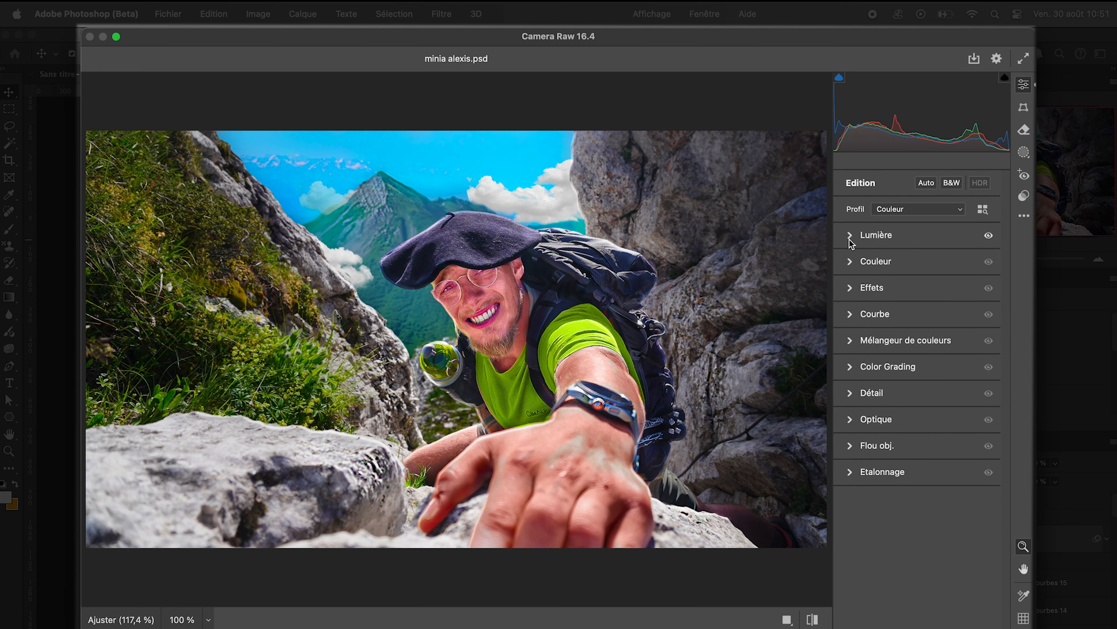
Step: Test Vibrance at +100 and settle the Couleur adjustments on Température -1, Teinte +2, Vibrance +4 and Saturation +6
{"action": "left_click", "coordinate": [850, 263]}
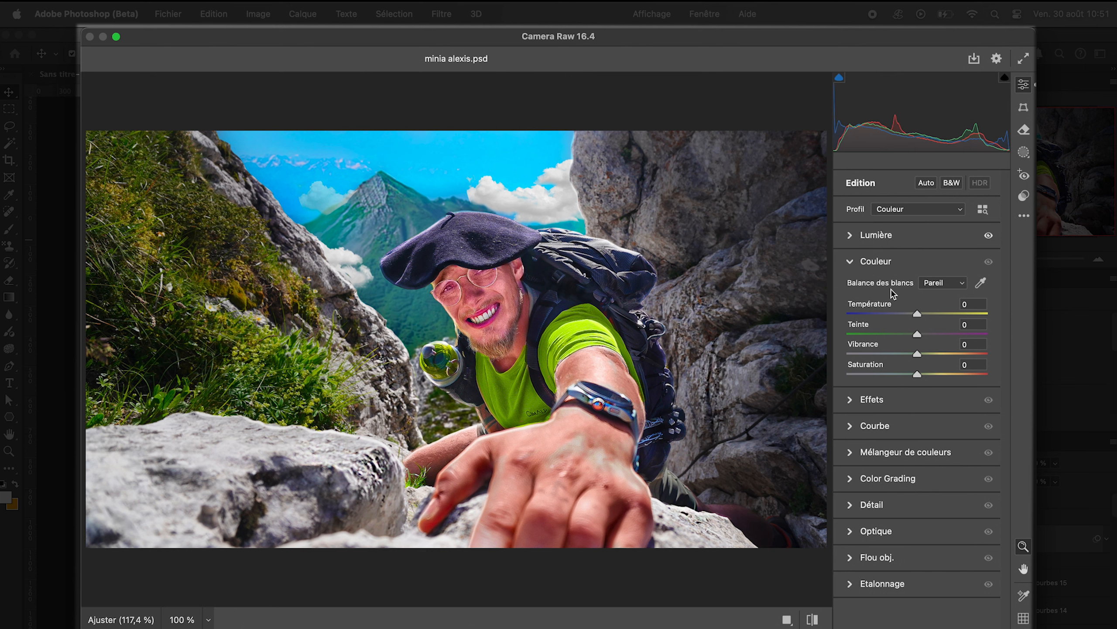
{"action": "mouse_move", "coordinate": [918, 313]}
{"action": "left_mouse_down"}
{"action": "mouse_move", "coordinate": [958, 320]}
{"action": "mouse_move", "coordinate": [888, 321]}
{"action": "mouse_move", "coordinate": [917, 316]}
{"action": "left_mouse_up"}
{"action": "left_click_drag", "start_coordinate": [917, 334], "coordinate": [989, 362]}
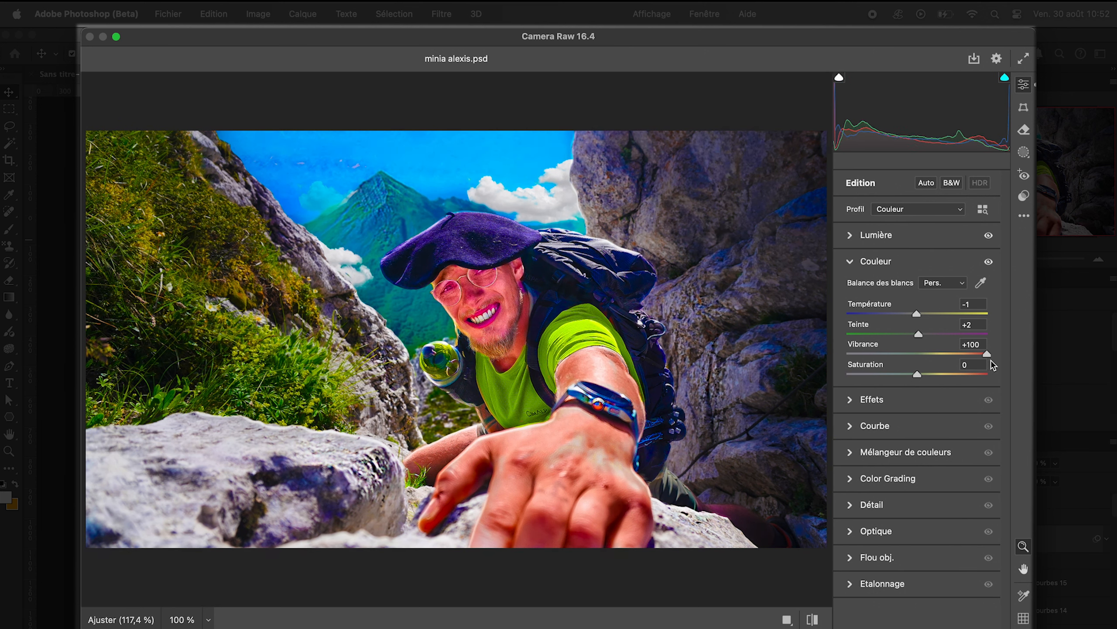
{"action": "left_click", "coordinate": [921, 353]}
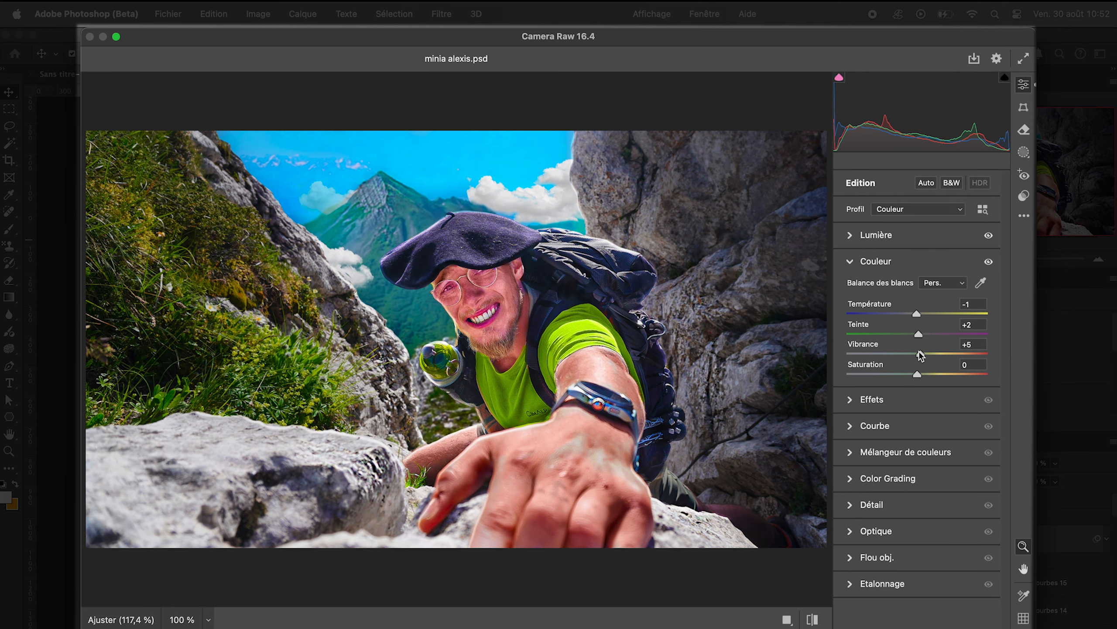
{"action": "left_click", "coordinate": [921, 373]}
{"action": "left_click_drag", "start_coordinate": [921, 353], "coordinate": [999, 357]}
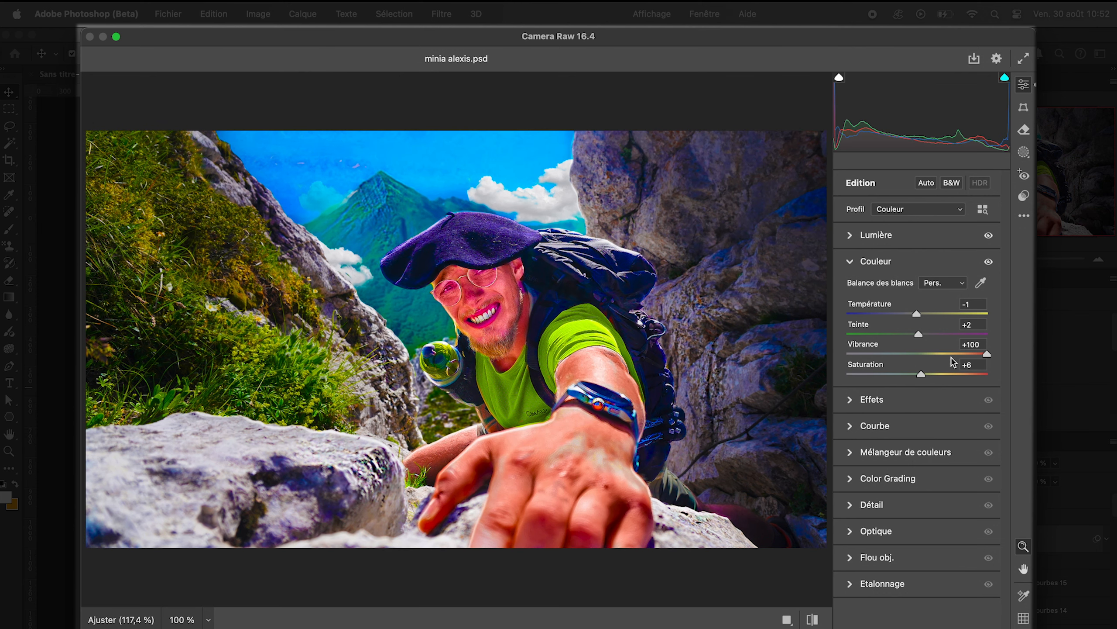
{"action": "left_click_drag", "start_coordinate": [945, 355], "coordinate": [923, 355]}
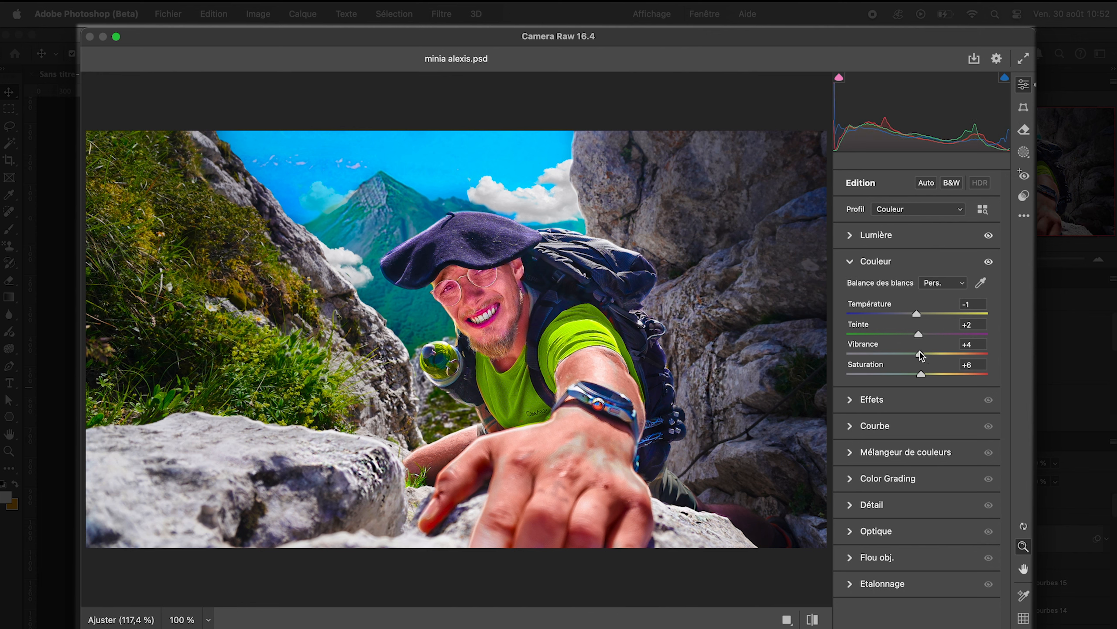
{"action": "left_click", "coordinate": [850, 261]}
Step: In the Effets adjustments, set Textures to -1, test Clarté down to -93, and slightly adjust Correction du voile, Vignette and Grain
{"action": "left_click", "coordinate": [850, 289]}
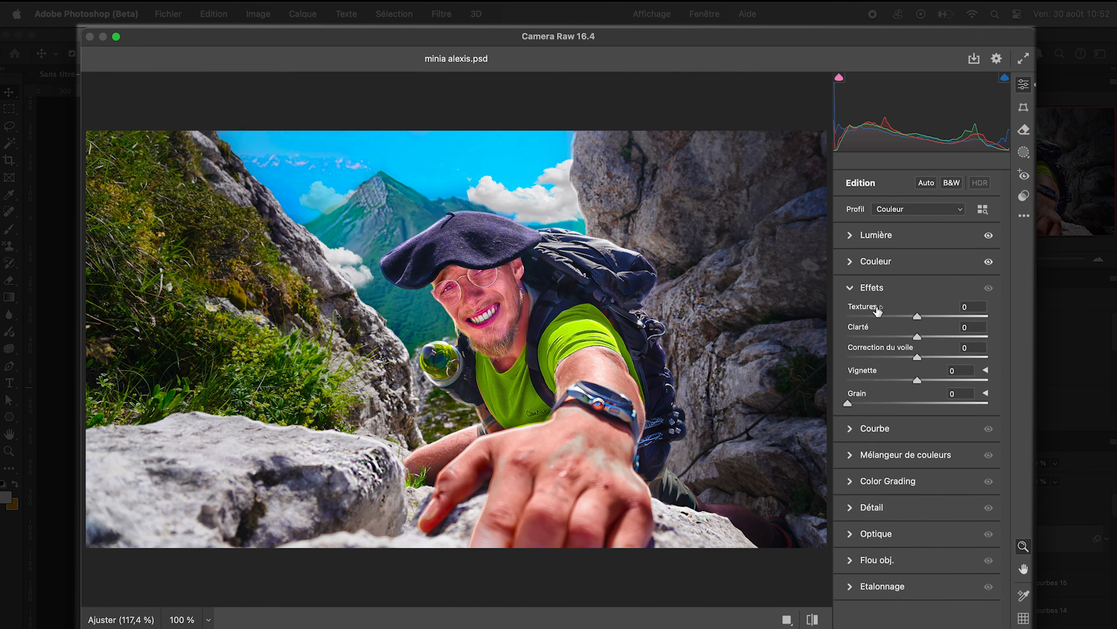
{"action": "left_click_drag", "start_coordinate": [917, 316], "coordinate": [858, 317]}
{"action": "left_click", "coordinate": [916, 317]}
{"action": "left_click_drag", "start_coordinate": [917, 337], "coordinate": [984, 338]}
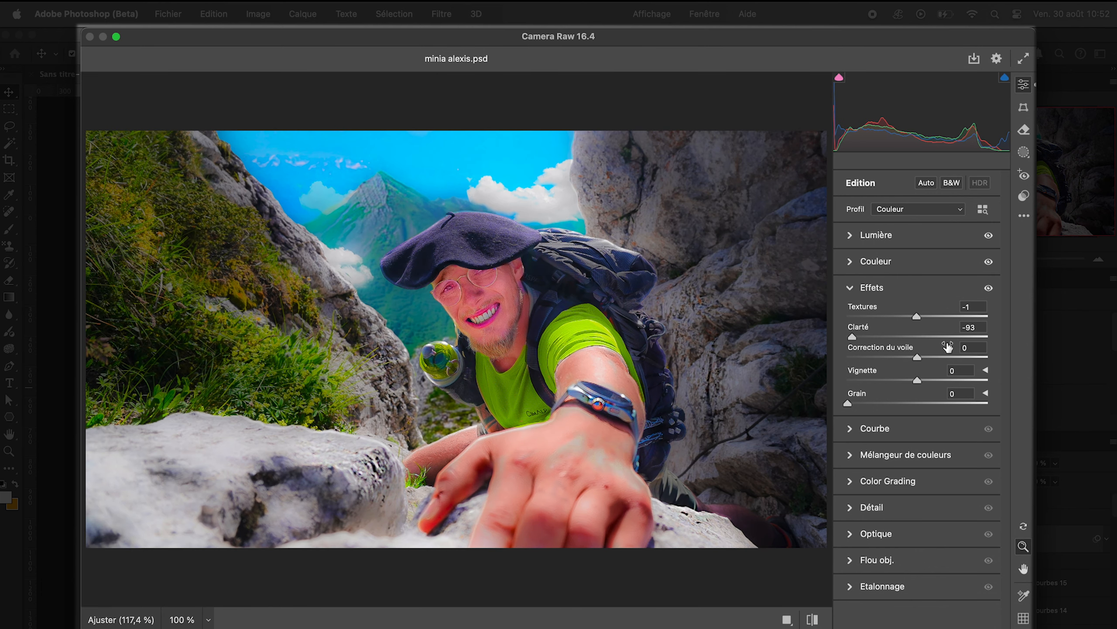
{"action": "left_click_drag", "start_coordinate": [980, 338], "coordinate": [919, 336]}
{"action": "mouse_move", "coordinate": [917, 357]}
{"action": "left_mouse_down"}
{"action": "mouse_move", "coordinate": [854, 357]}
{"action": "mouse_move", "coordinate": [946, 360]}
{"action": "mouse_move", "coordinate": [919, 357]}
{"action": "left_mouse_up"}
{"action": "mouse_move", "coordinate": [917, 381]}
{"action": "left_mouse_down"}
{"action": "mouse_move", "coordinate": [882, 380]}
{"action": "mouse_move", "coordinate": [946, 379]}
{"action": "mouse_move", "coordinate": [920, 380]}
{"action": "left_mouse_up"}
{"action": "left_click_drag", "start_coordinate": [847, 403], "coordinate": [859, 404]}
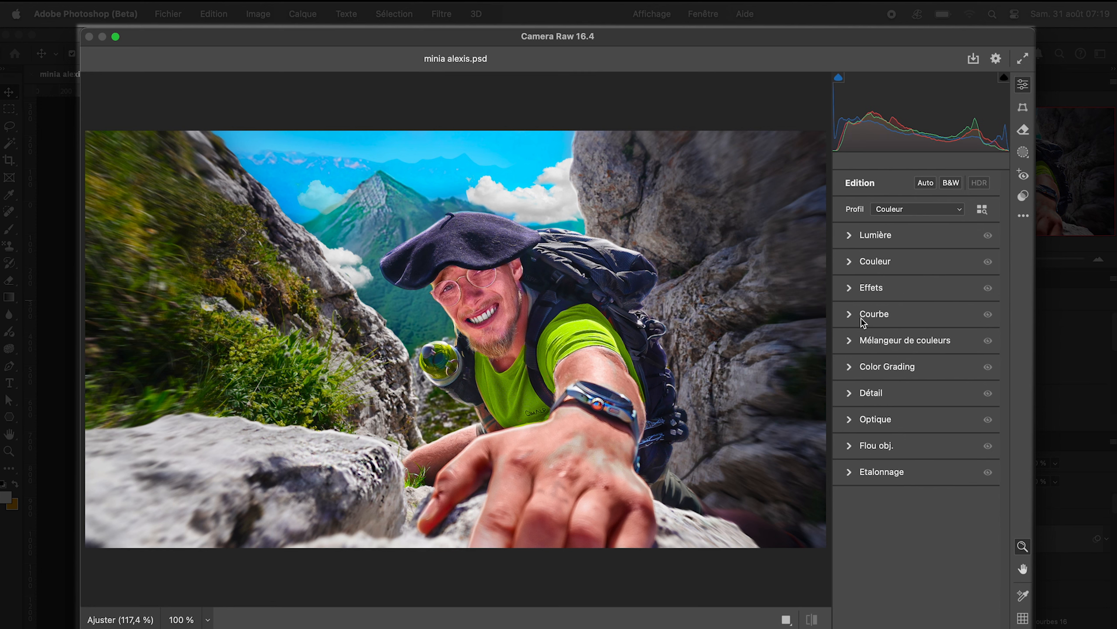
Step: Darken the hiker photo with the parametric Courbe by lowering Teintes sombres to -20
{"action": "left_click", "coordinate": [852, 315]}
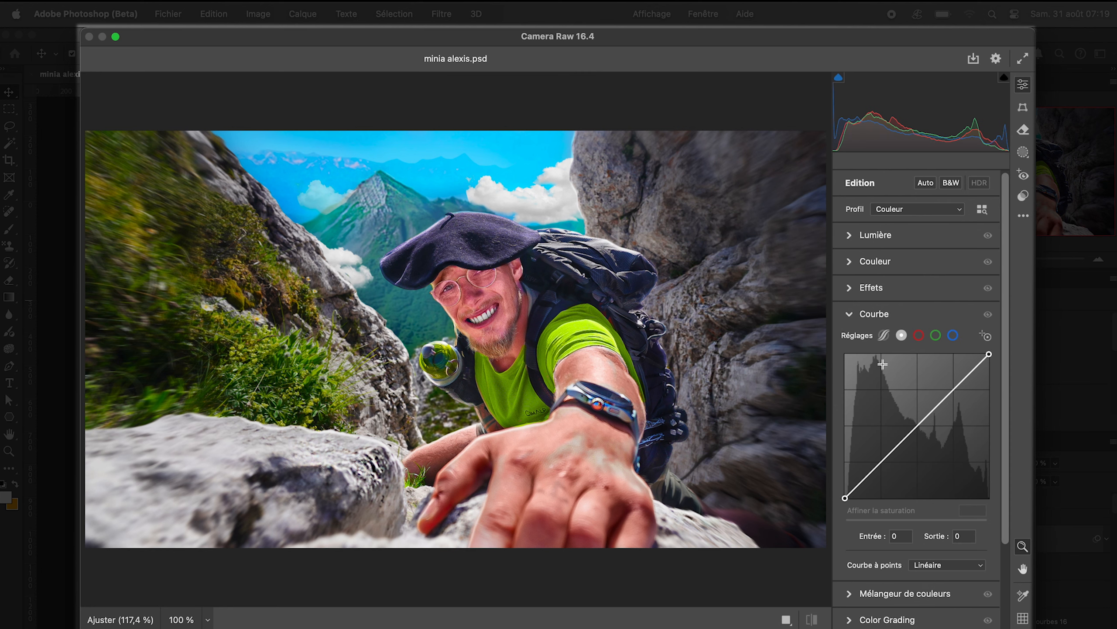
{"action": "scroll", "coordinate": [905, 400], "scroll_direction": "down", "scroll_amount": 1}
{"action": "scroll", "coordinate": [909, 406], "scroll_direction": "down", "scroll_amount": 1}
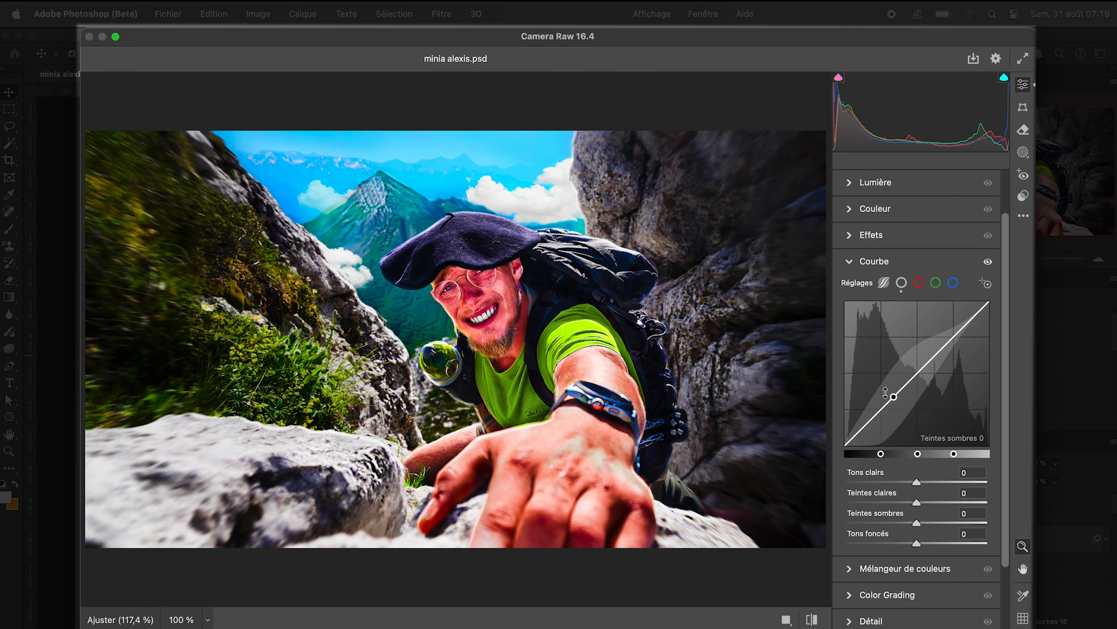
{"action": "left_click_drag", "start_coordinate": [882, 408], "coordinate": [883, 417]}
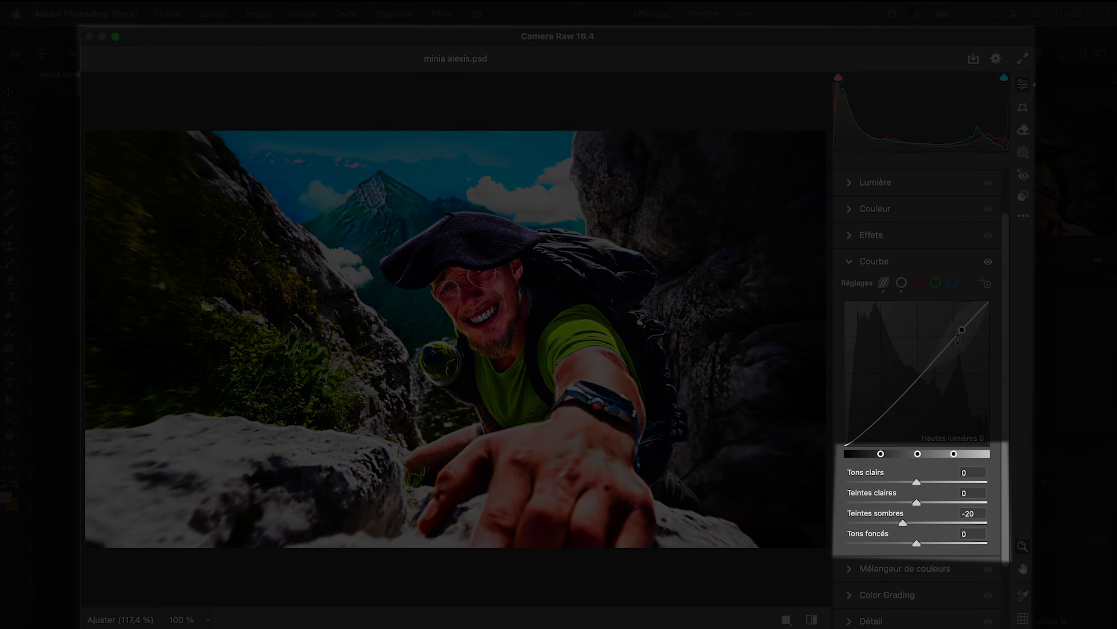
Step: Try reshaping the parametric curve with Tons clairs +58, Teintes claires +15, Teintes sombres +37 and Tons foncés -18, shifting the tonal range dividers
{"action": "left_click_drag", "start_coordinate": [958, 339], "coordinate": [959, 325]}
{"action": "left_click_drag", "start_coordinate": [882, 454], "coordinate": [915, 456]}
{"action": "left_click_drag", "start_coordinate": [954, 454], "coordinate": [957, 454]}
{"action": "left_click_drag", "start_coordinate": [969, 313], "coordinate": [969, 307]}
{"action": "left_click_drag", "start_coordinate": [856, 437], "coordinate": [855, 440]}
{"action": "left_click_drag", "start_coordinate": [890, 407], "coordinate": [891, 391]}
{"action": "left_click_drag", "start_coordinate": [925, 355], "coordinate": [925, 351]}
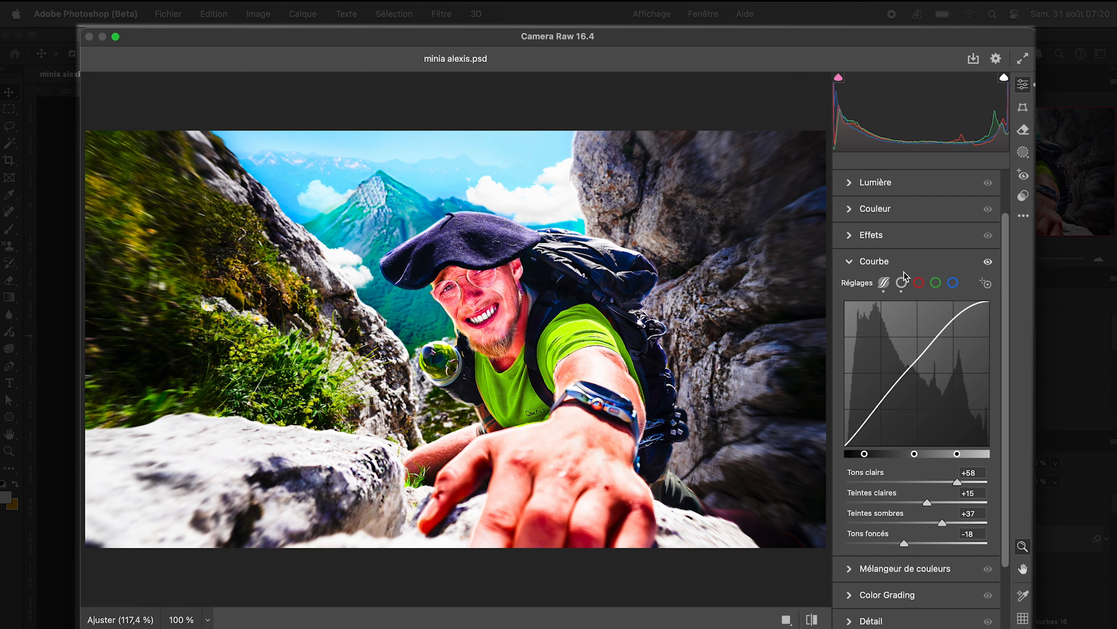
Step: View the red and green channel curves, try adding a point on the blue curve by targeting the hiker's face, and collapse Courbe
{"action": "left_click", "coordinate": [919, 282]}
{"action": "left_click", "coordinate": [936, 283]}
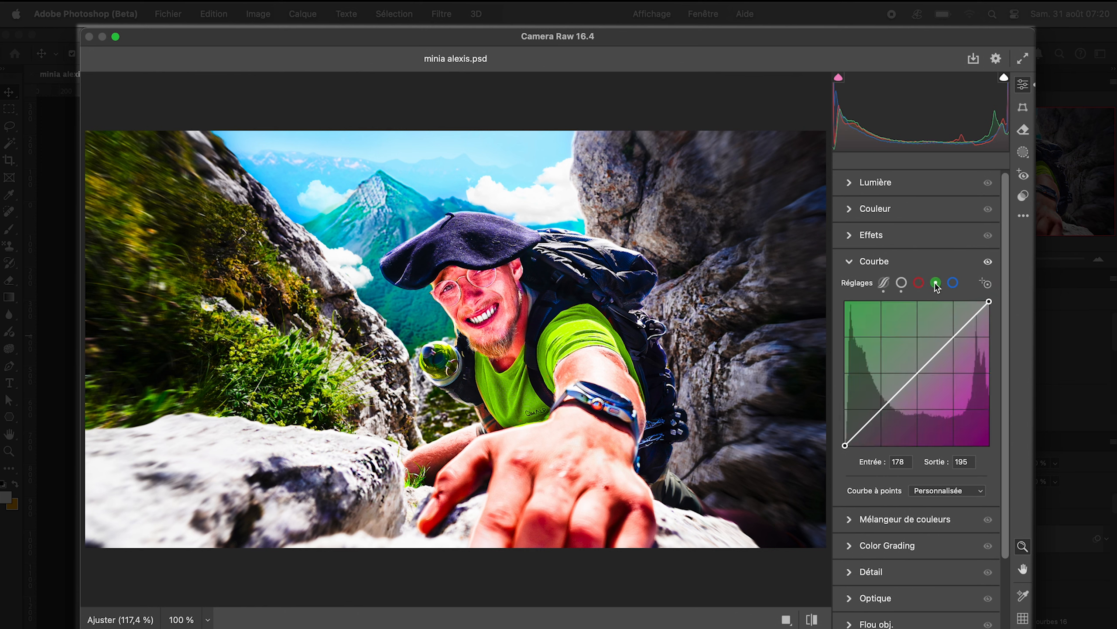
{"action": "left_click", "coordinate": [953, 283]}
{"action": "scroll", "coordinate": [953, 291], "scroll_direction": "up", "scroll_amount": 2}
{"action": "left_click", "coordinate": [985, 318]}
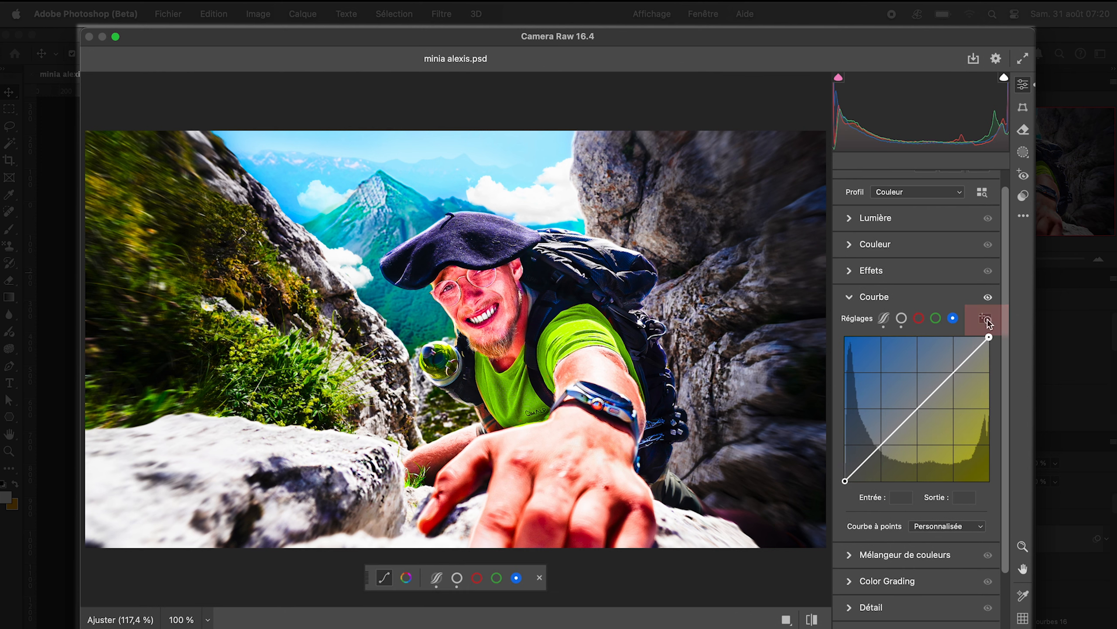
{"action": "left_click", "coordinate": [474, 288]}
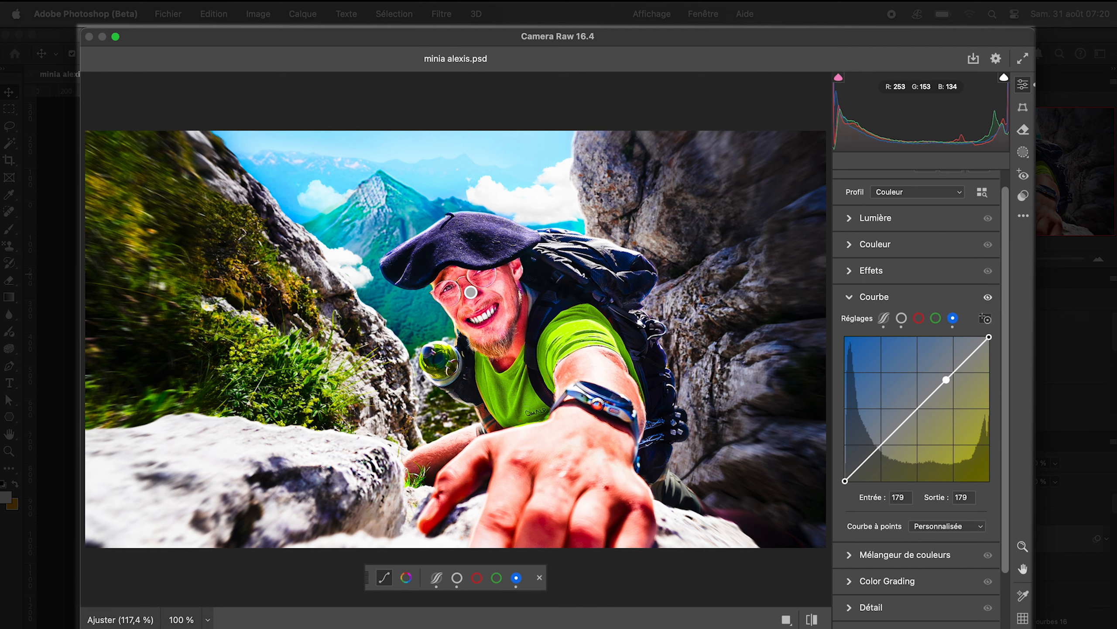
{"action": "left_click", "coordinate": [855, 297]}
Step: In the Mélangeur de couleurs, set Saturation to Rouges +5 and Bleus +8, and display the Luminance adjustments
{"action": "left_click", "coordinate": [860, 339]}
{"action": "scroll", "coordinate": [860, 357], "scroll_direction": "down", "scroll_amount": 4}
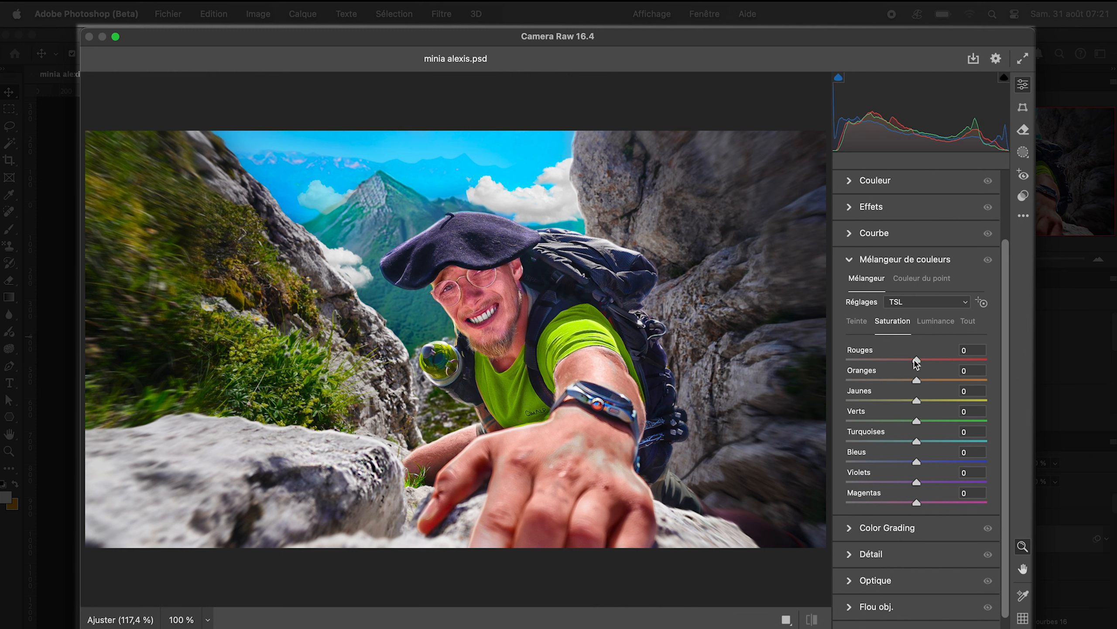
{"action": "left_click_drag", "start_coordinate": [949, 358], "coordinate": [919, 361]}
{"action": "mouse_move", "coordinate": [917, 462]}
{"action": "left_mouse_down"}
{"action": "mouse_move", "coordinate": [984, 461]}
{"action": "mouse_move", "coordinate": [922, 464]}
{"action": "left_mouse_up"}
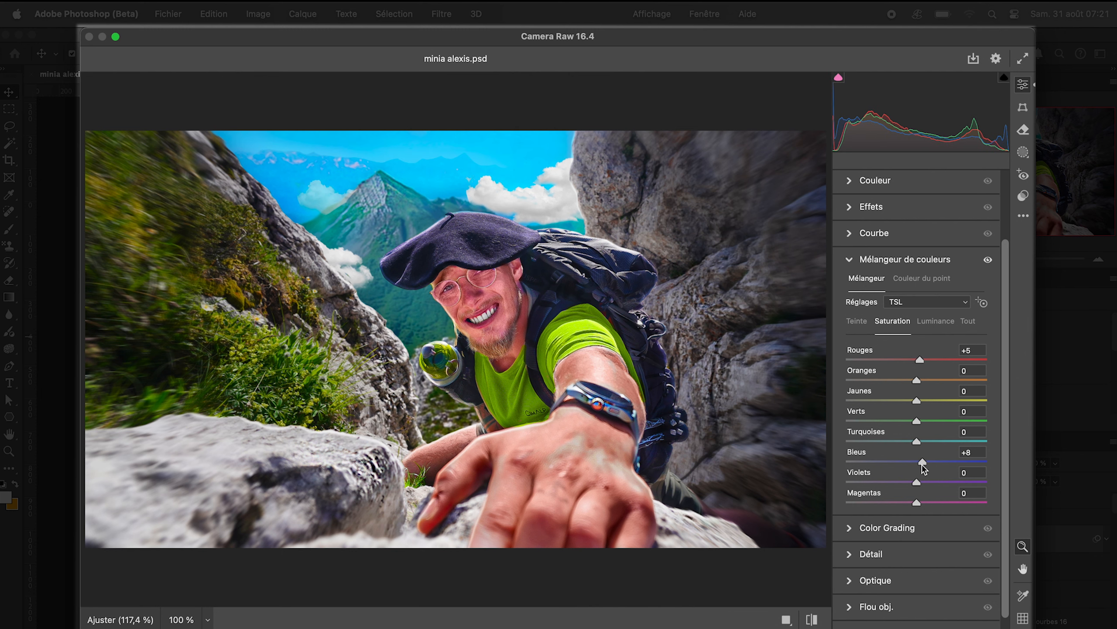
{"action": "left_click", "coordinate": [929, 323]}
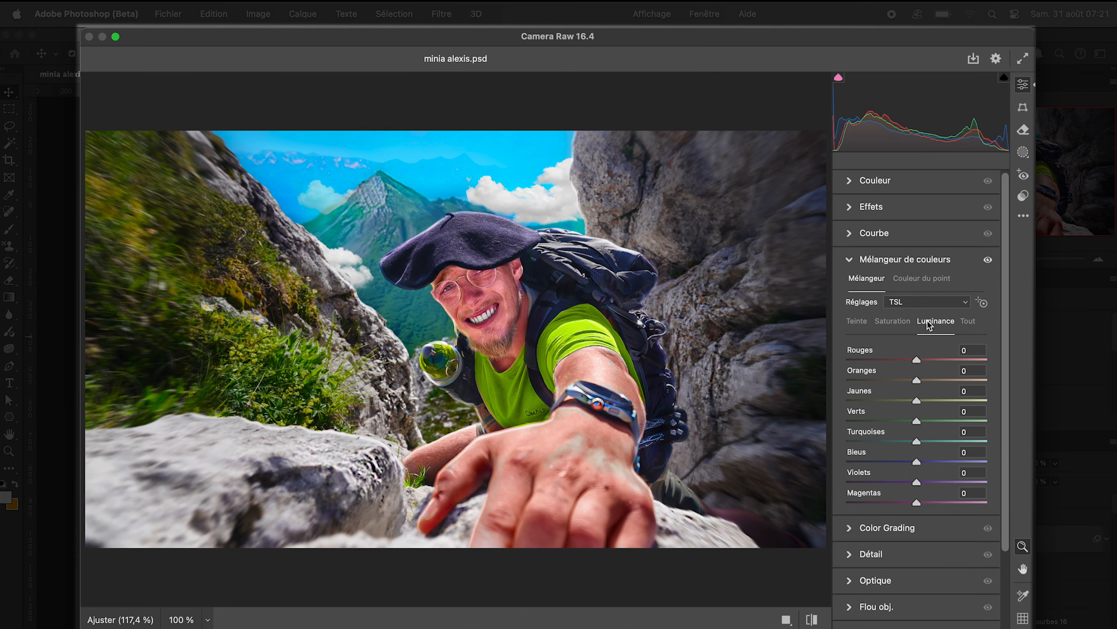
Step: Sample the skin tone on the hiker's face with the Couleur du point eyedropper and slightly adjust its Gamme
{"action": "left_click", "coordinate": [918, 360]}
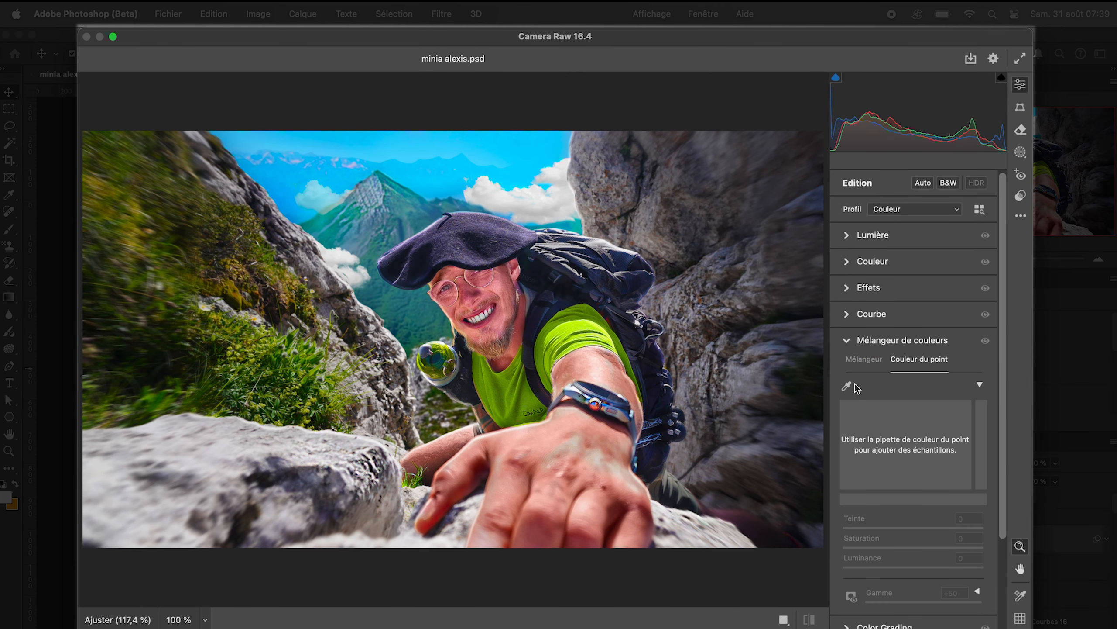
{"action": "left_click", "coordinate": [853, 385]}
{"action": "left_click", "coordinate": [499, 284]}
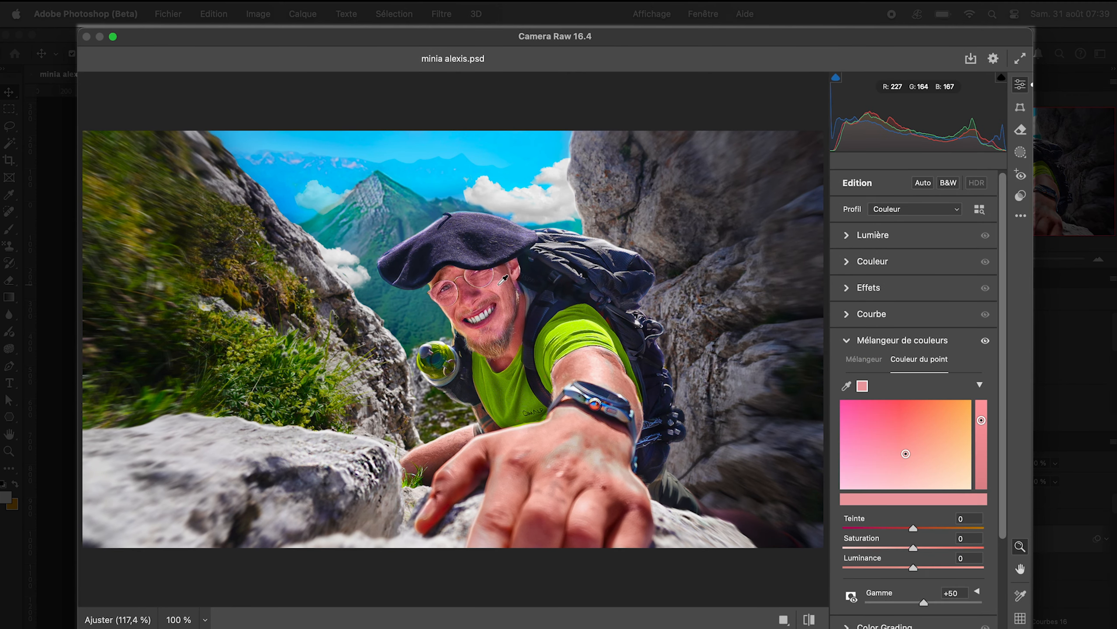
{"action": "scroll", "coordinate": [919, 592], "scroll_direction": "down", "scroll_amount": 2}
{"action": "mouse_move", "coordinate": [924, 574]}
{"action": "left_mouse_down"}
{"action": "mouse_move", "coordinate": [905, 574]}
{"action": "mouse_move", "coordinate": [924, 575]}
{"action": "left_mouse_up"}
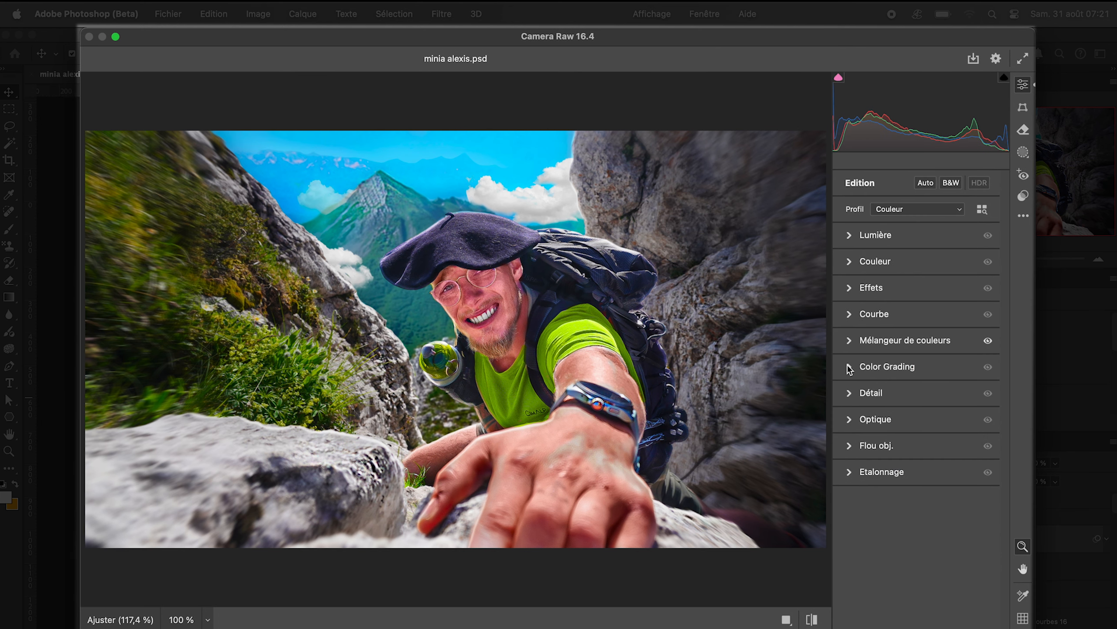
Step: In Color Grading, undo a trial tint of Tons foncés, shift that wheel slightly toward blue, and view the Tons clairs and Global wheels
{"action": "left_click", "coordinate": [849, 367]}
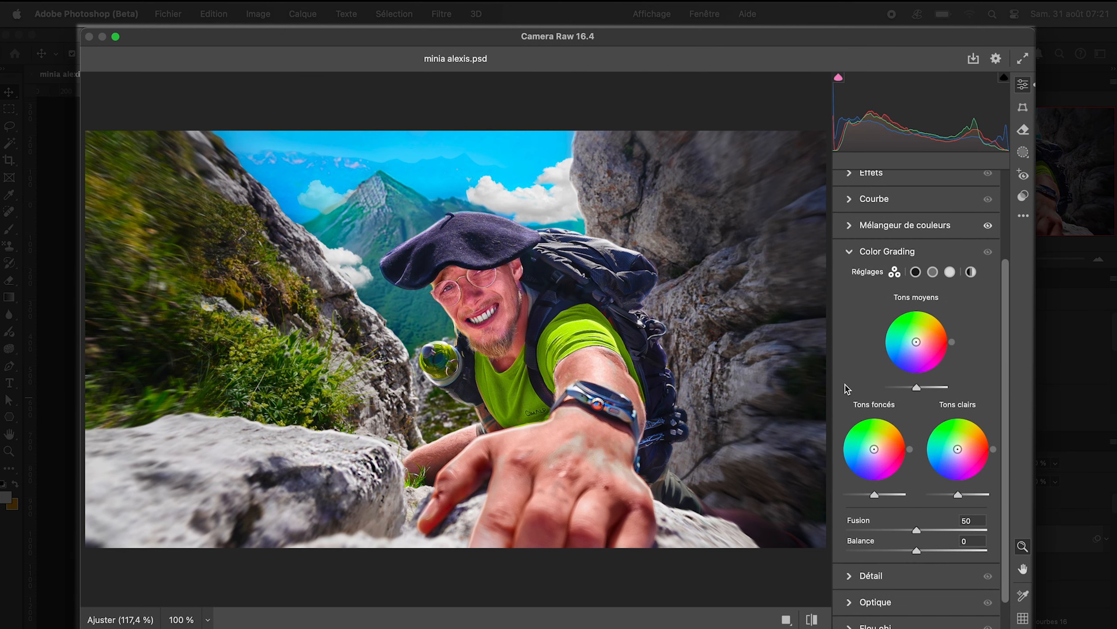
{"action": "left_click", "coordinate": [916, 266]}
{"action": "left_click_drag", "start_coordinate": [917, 360], "coordinate": [917, 362]}
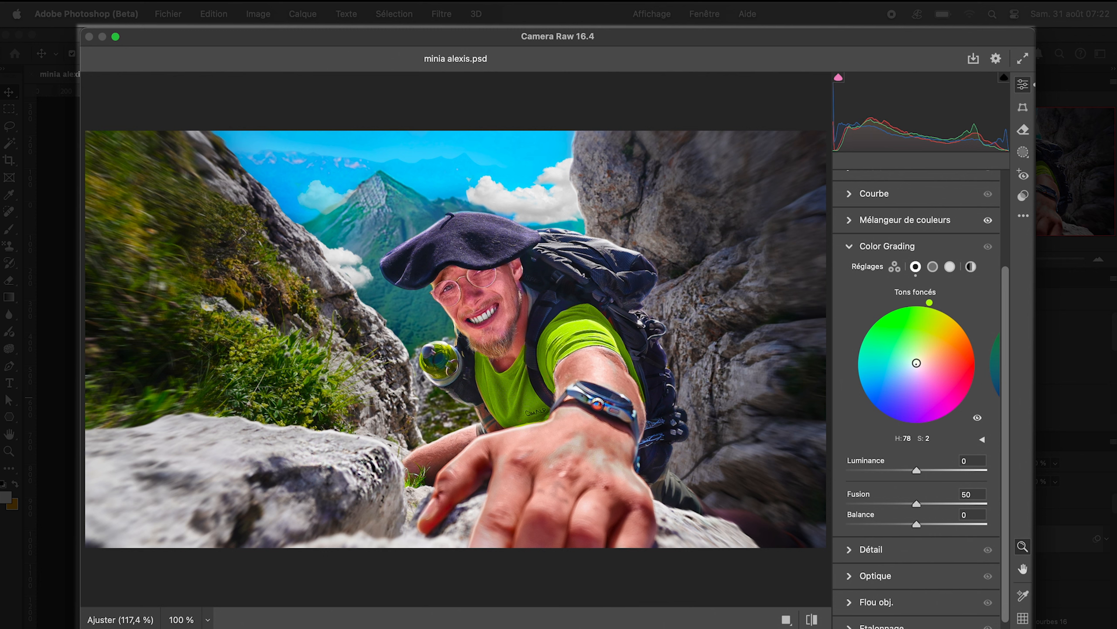
{"action": "left_click", "coordinate": [933, 267]}
{"action": "left_click", "coordinate": [949, 267]}
{"action": "key", "text": "super+z"}
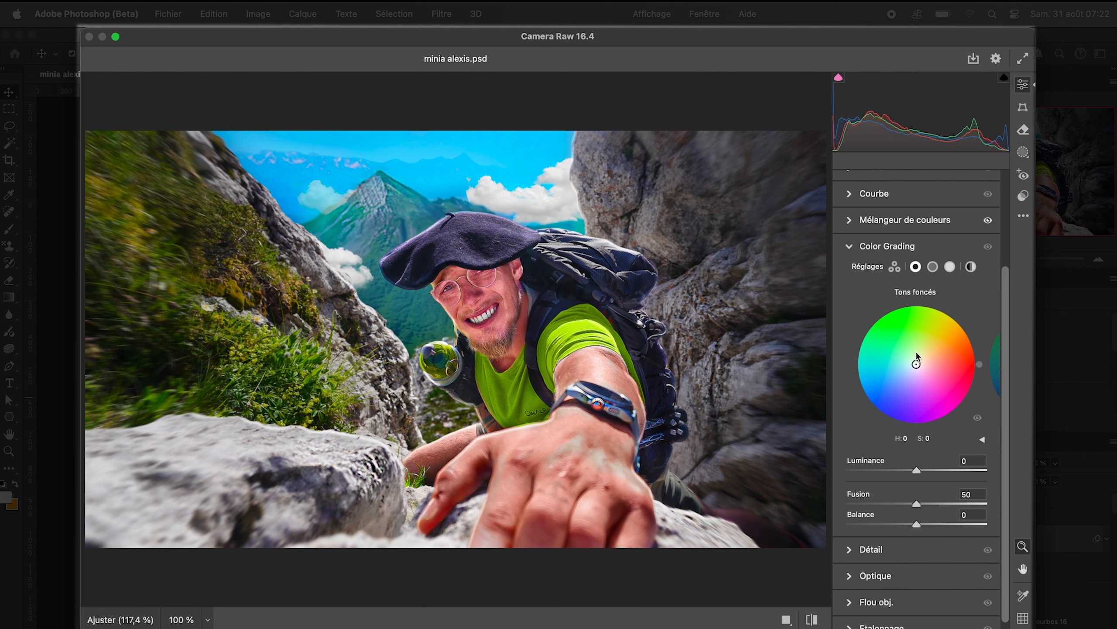
{"action": "left_click_drag", "start_coordinate": [916, 364], "coordinate": [903, 382]}
{"action": "left_click", "coordinate": [950, 266]}
{"action": "left_click", "coordinate": [970, 267]}
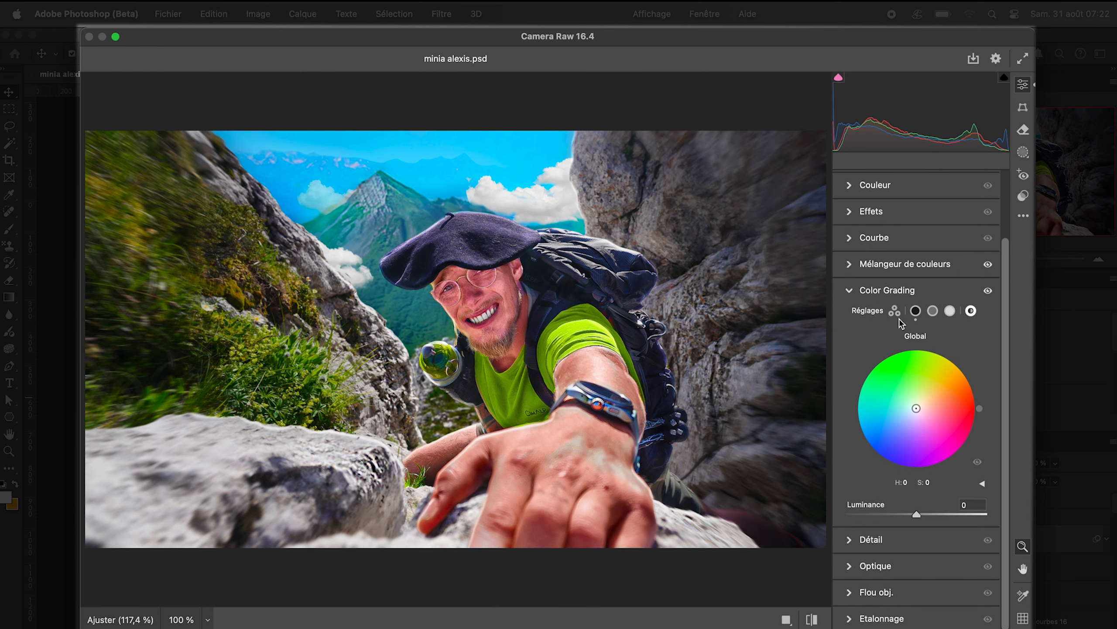
{"action": "left_click", "coordinate": [876, 290]}
Step: In Détail, test Réduction du bruit at 86 and color noise reduction at 100, reset both to 0, and collapse the section
{"action": "left_click", "coordinate": [850, 393]}
{"action": "left_click_drag", "start_coordinate": [852, 425], "coordinate": [967, 447]}
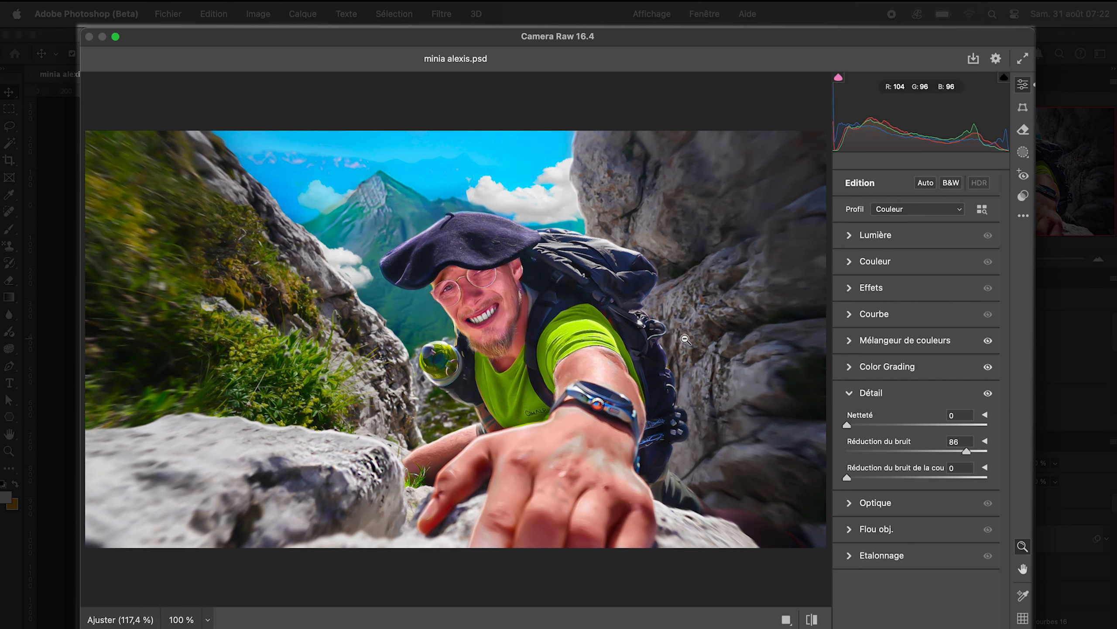
{"action": "left_click_drag", "start_coordinate": [861, 454], "coordinate": [1011, 491]}
{"action": "left_click_drag", "start_coordinate": [571, 285], "coordinate": [648, 294]}
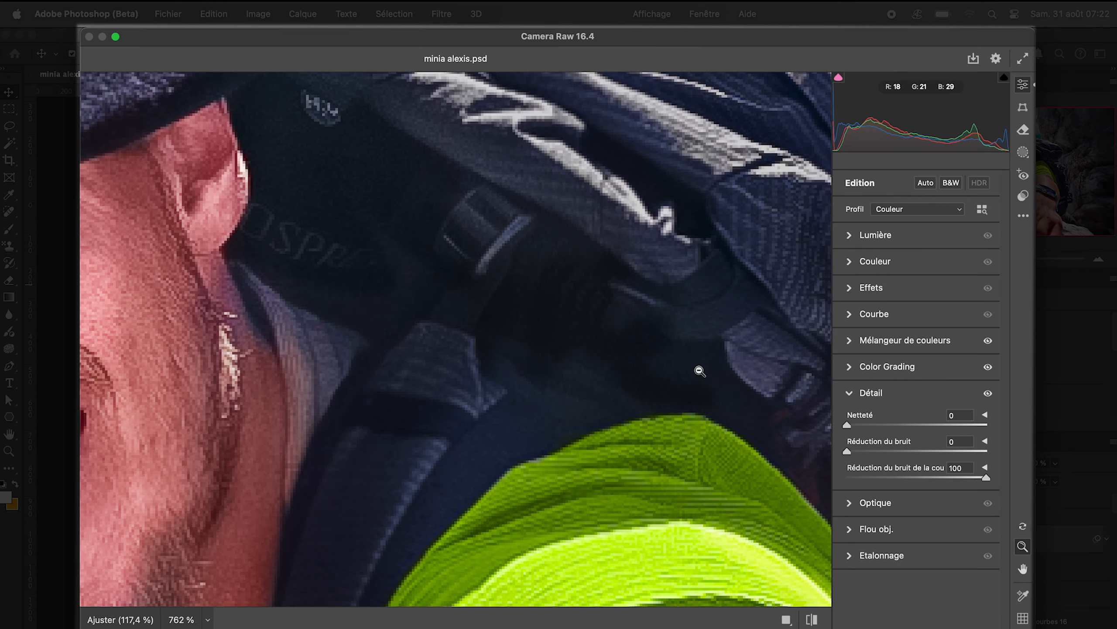
{"action": "double_click", "coordinate": [889, 480]}
{"action": "left_click_drag", "start_coordinate": [886, 482], "coordinate": [1048, 486]}
{"action": "double_click", "coordinate": [867, 478]}
{"action": "left_click_drag", "start_coordinate": [630, 315], "coordinate": [533, 317]}
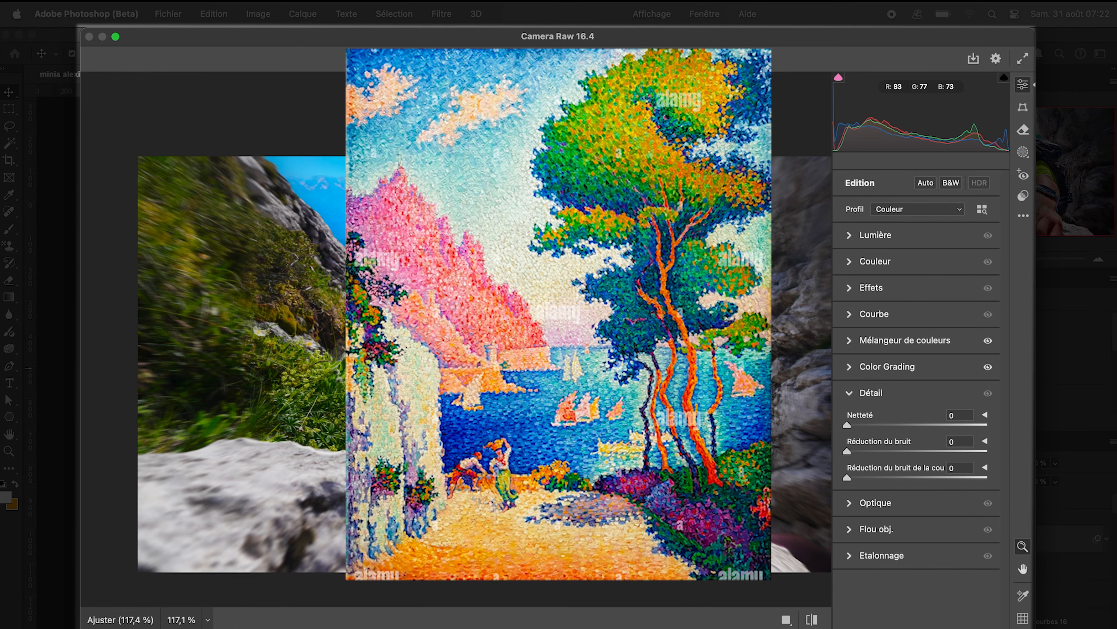
{"action": "left_click", "coordinate": [851, 392]}
Step: Slightly adjust the lens correction in Optique, and apply the Flou obj. lens blur to the hiker photo
{"action": "left_click", "coordinate": [851, 419]}
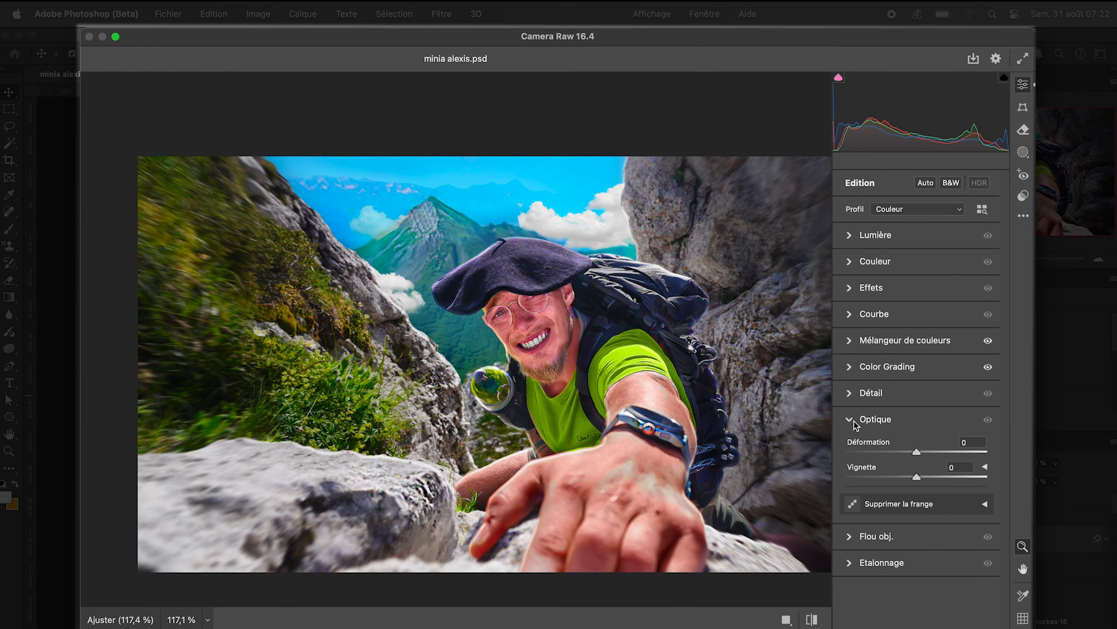
{"action": "left_click_drag", "start_coordinate": [918, 451], "coordinate": [911, 479]}
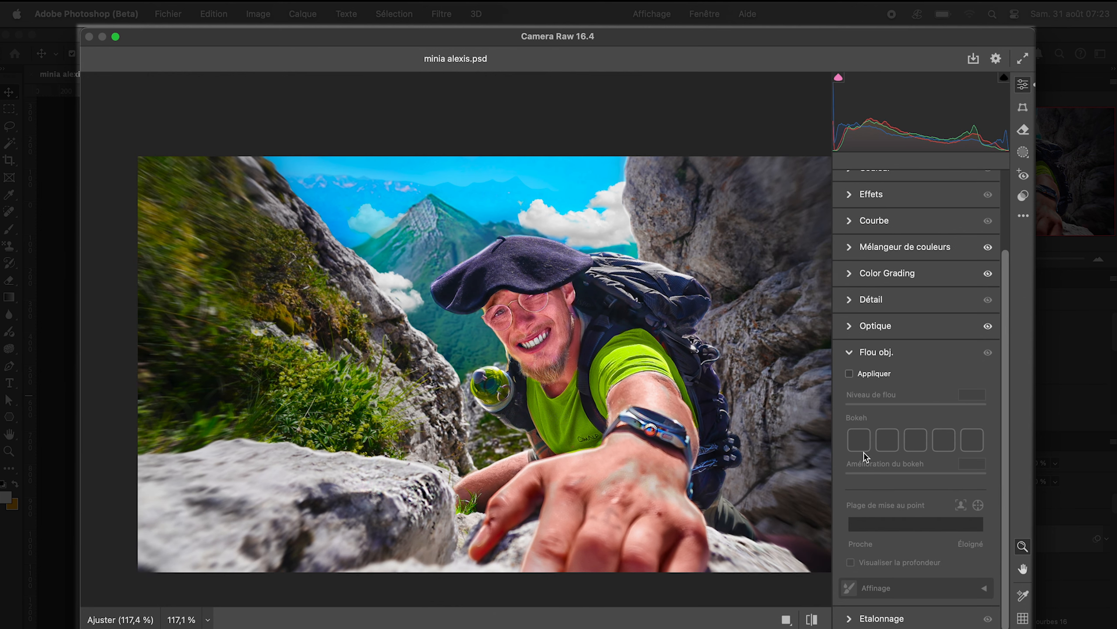
{"action": "left_click", "coordinate": [850, 373]}
{"action": "scroll", "coordinate": [938, 467], "scroll_direction": "down", "scroll_amount": 1}
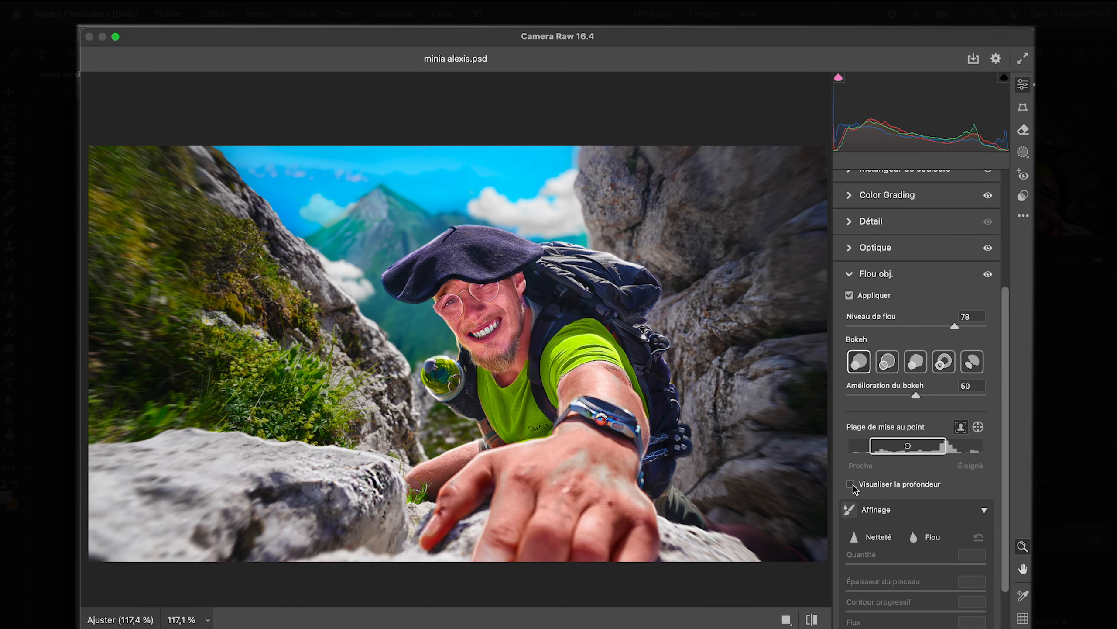
Step: Preview the depth map, narrow the focus range toward the foreground, and set Niveau de flou and Amélioration du bokeh to 100
{"action": "left_click", "coordinate": [851, 484]}
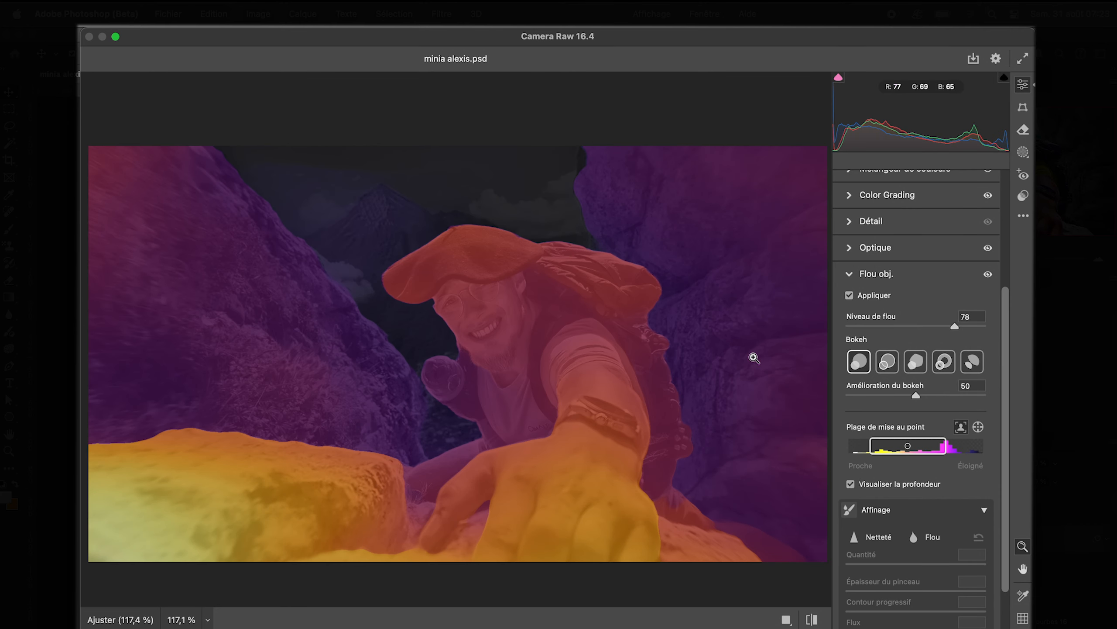
{"action": "left_click", "coordinate": [852, 483]}
{"action": "left_click_drag", "start_coordinate": [942, 450], "coordinate": [931, 450]}
{"action": "mouse_move", "coordinate": [955, 327]}
{"action": "left_mouse_down"}
{"action": "mouse_move", "coordinate": [967, 326]}
{"action": "mouse_move", "coordinate": [956, 330]}
{"action": "left_mouse_up"}
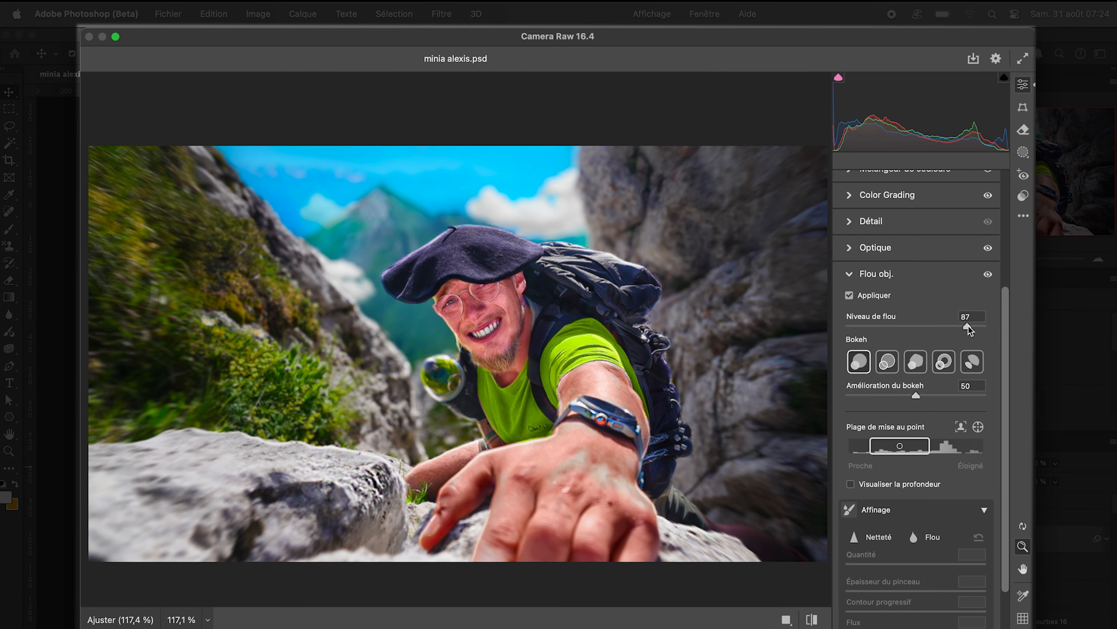
{"action": "left_click_drag", "start_coordinate": [916, 396], "coordinate": [986, 395]}
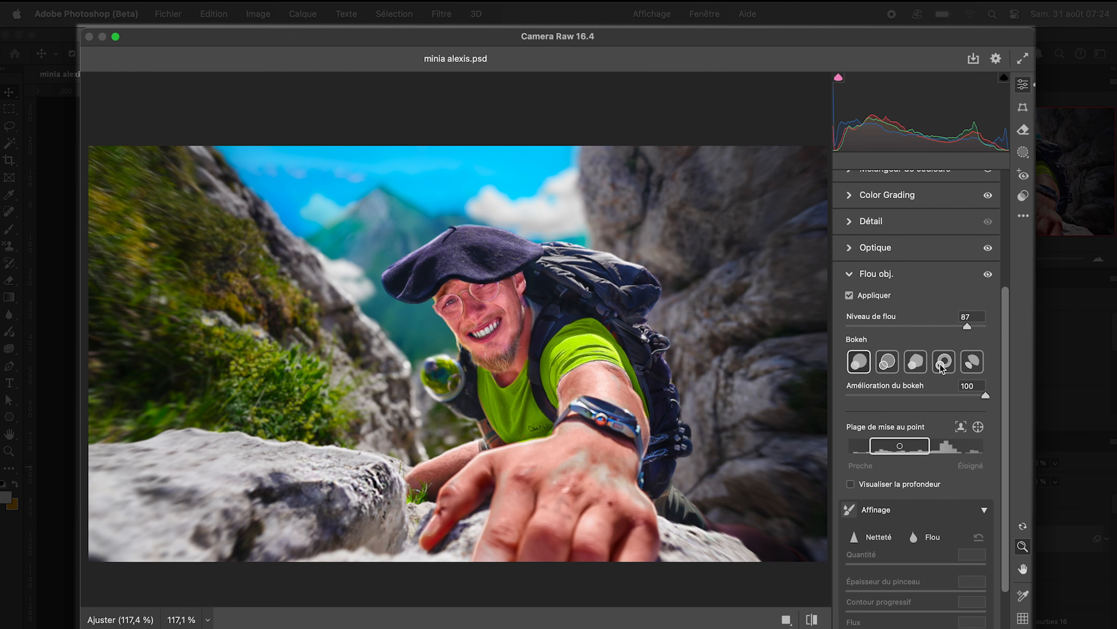
{"action": "left_click_drag", "start_coordinate": [967, 328], "coordinate": [1034, 328]}
{"action": "left_click_drag", "start_coordinate": [898, 449], "coordinate": [917, 461]}
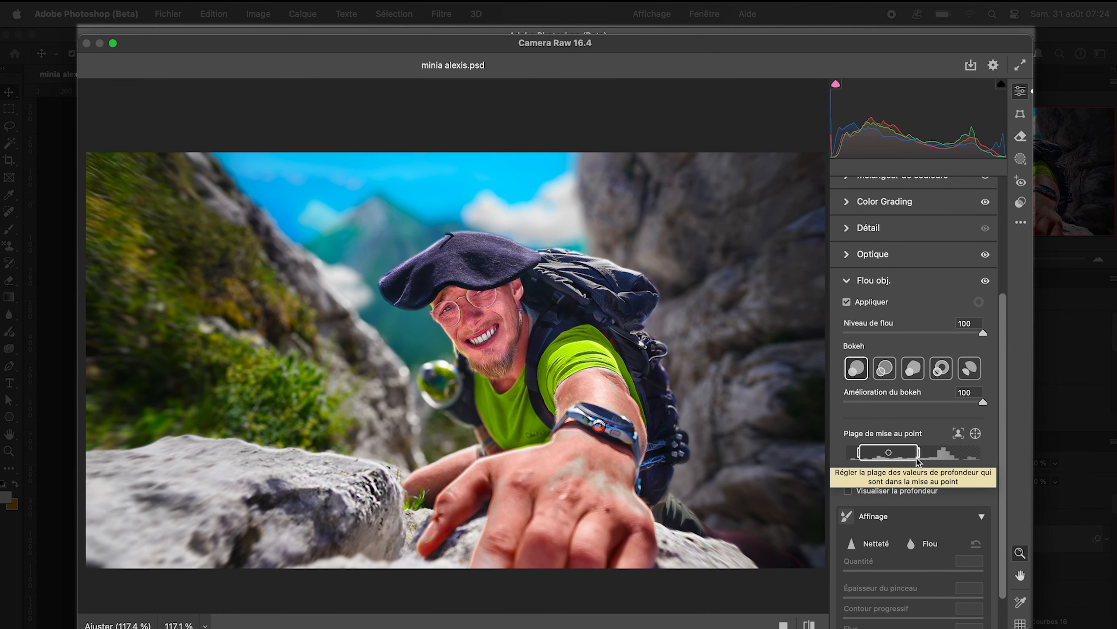
Step: Refine the lens blur by painting Netteté at 100 over the green bottle beside the hiker, and collapse Flou obj
{"action": "scroll", "coordinate": [980, 491], "scroll_direction": "down", "scroll_amount": 3}
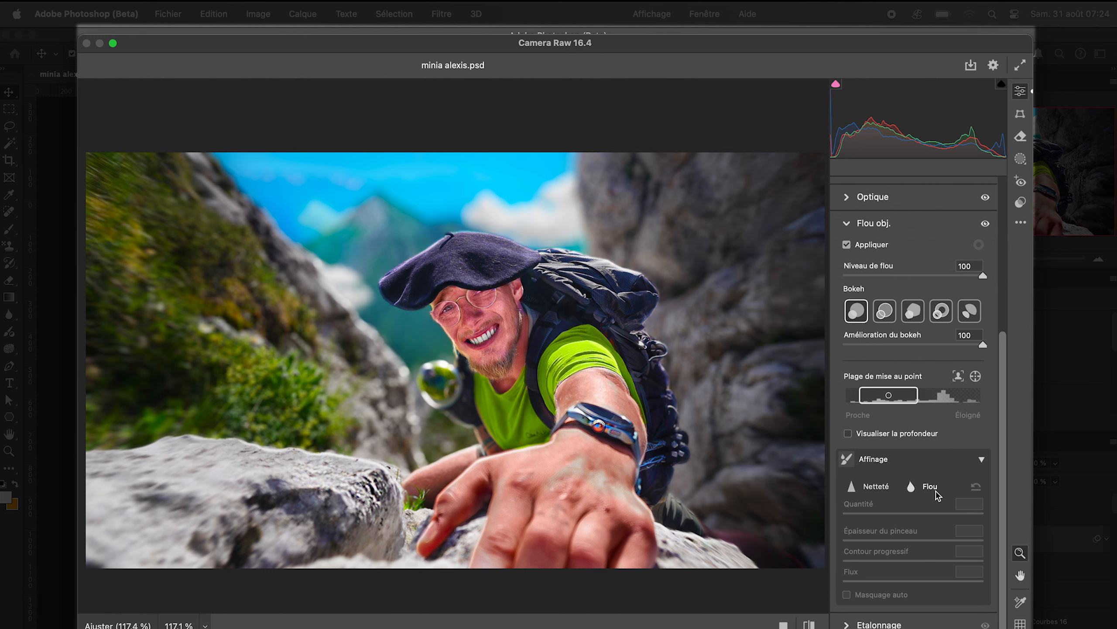
{"action": "left_click", "coordinate": [876, 487]}
{"action": "left_click", "coordinate": [920, 486]}
{"action": "left_click", "coordinate": [858, 485]}
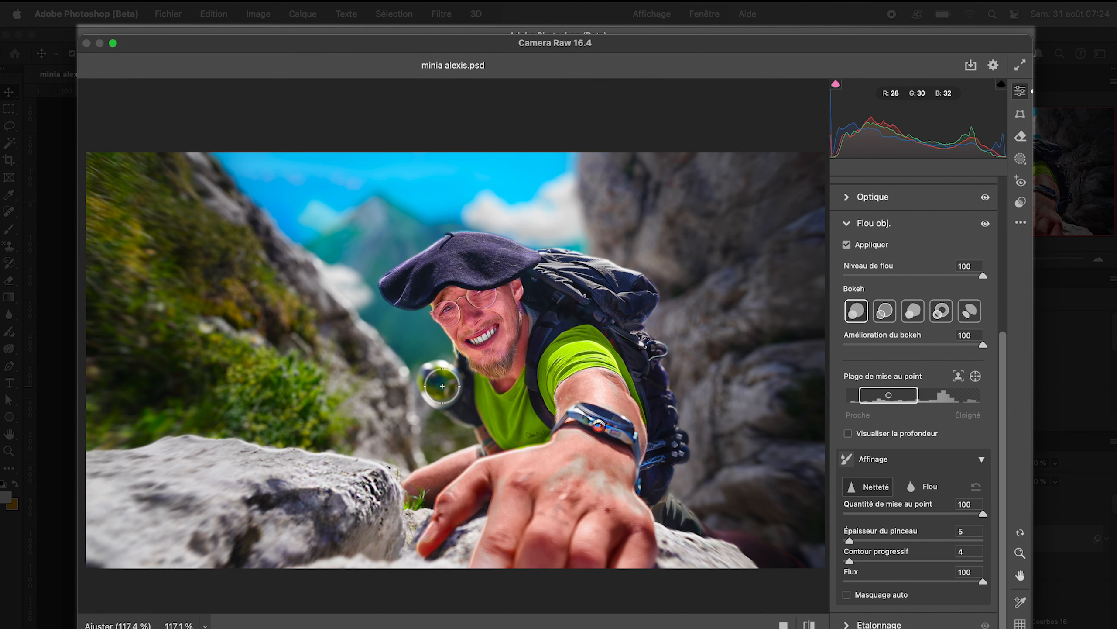
{"action": "mouse_move", "coordinate": [443, 389]}
{"action": "left_mouse_down"}
{"action": "mouse_move", "coordinate": [463, 404]}
{"action": "mouse_move", "coordinate": [431, 375]}
{"action": "left_mouse_up"}
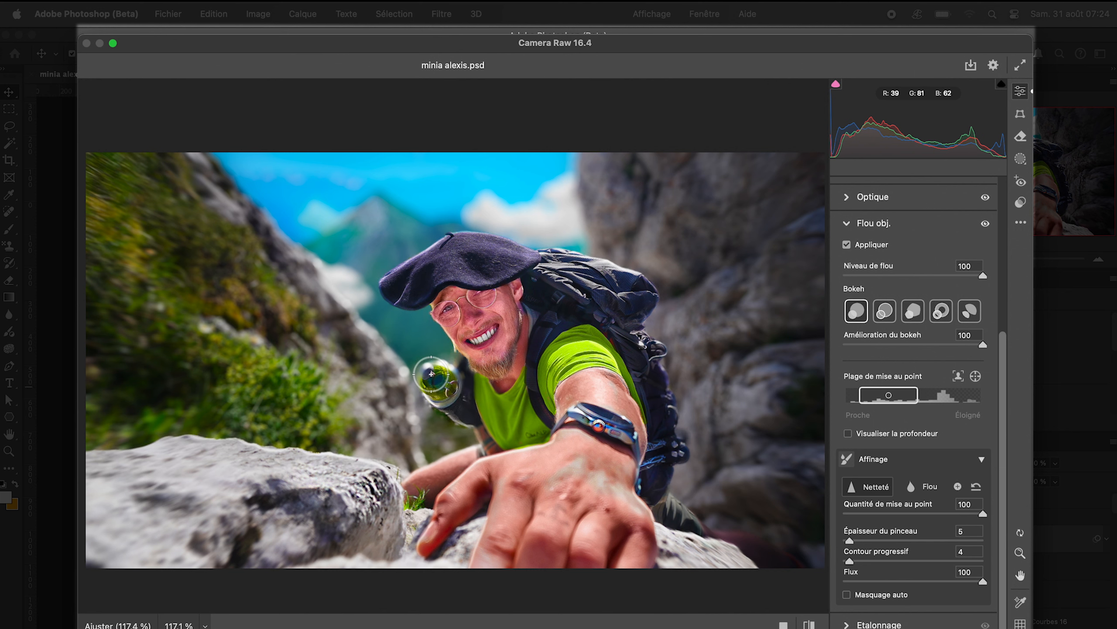
{"action": "scroll", "coordinate": [858, 330], "scroll_direction": "up", "scroll_amount": 3}
{"action": "left_click", "coordinate": [848, 355]}
Step: In Etalonnage, set the Rouge primaire Teinte to +1 and collapse the section
{"action": "left_click", "coordinate": [847, 478]}
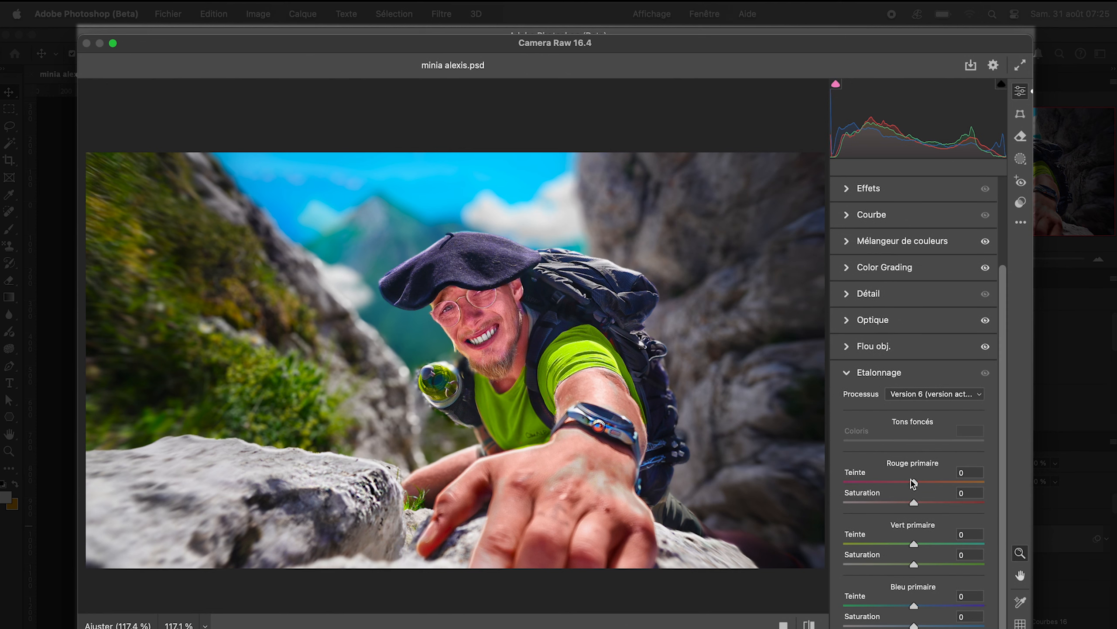
{"action": "left_click_drag", "start_coordinate": [913, 482], "coordinate": [914, 507]}
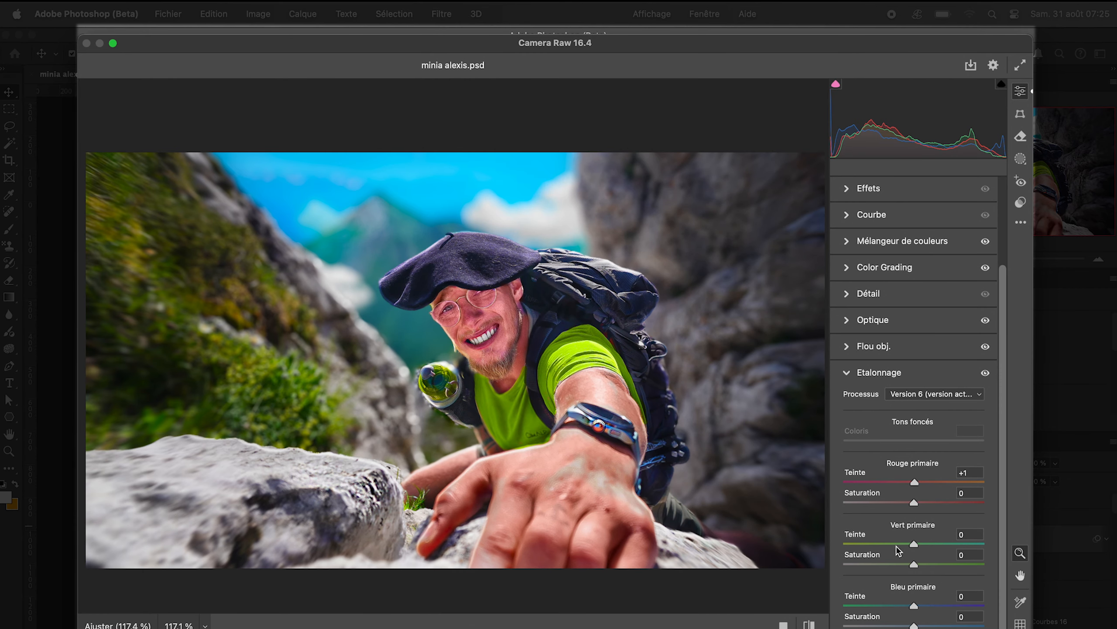
{"action": "left_click", "coordinate": [848, 374]}
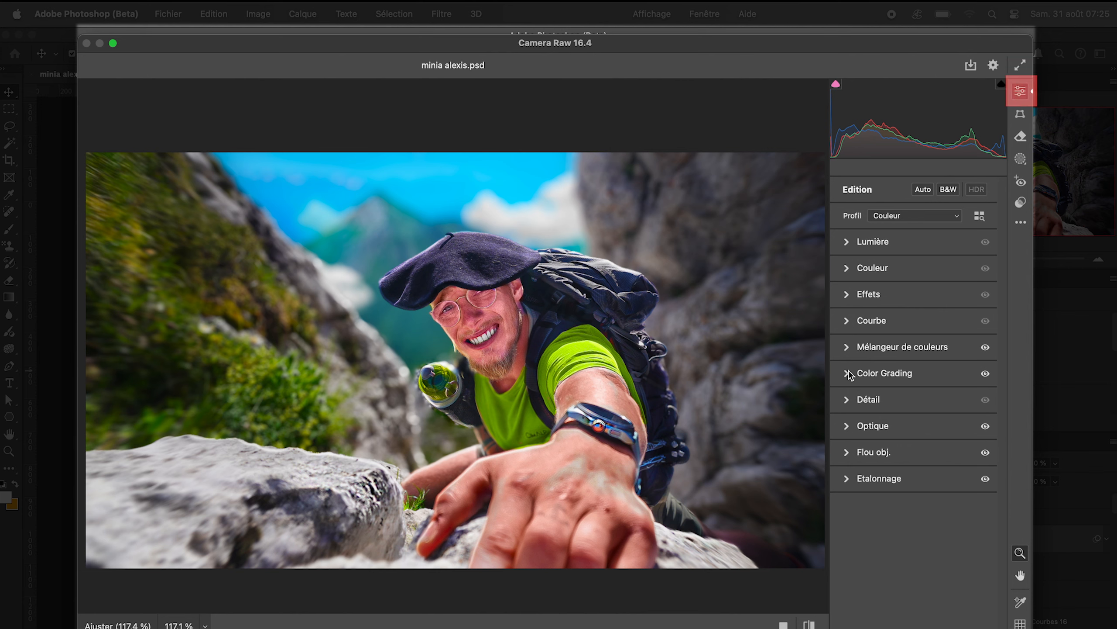
Step: Test the Vertical correction in the Géométrie transformations and show the object removal tool
{"action": "left_click", "coordinate": [1021, 113]}
{"action": "mouse_move", "coordinate": [914, 281]}
{"action": "left_mouse_down"}
{"action": "mouse_move", "coordinate": [948, 291]}
{"action": "mouse_move", "coordinate": [917, 291]}
{"action": "left_mouse_up"}
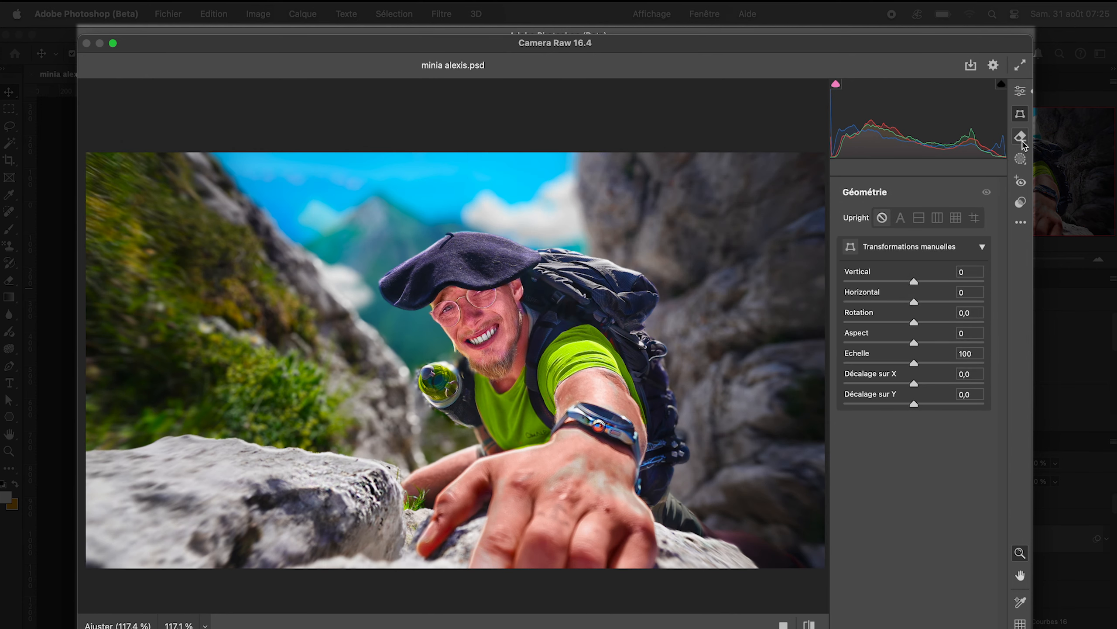
{"action": "left_click", "coordinate": [1020, 137]}
Step: Create a Sujet mask on the hiker and a second mask for the Ciel, and review the mask adjustments
{"action": "left_click", "coordinate": [1020, 158]}
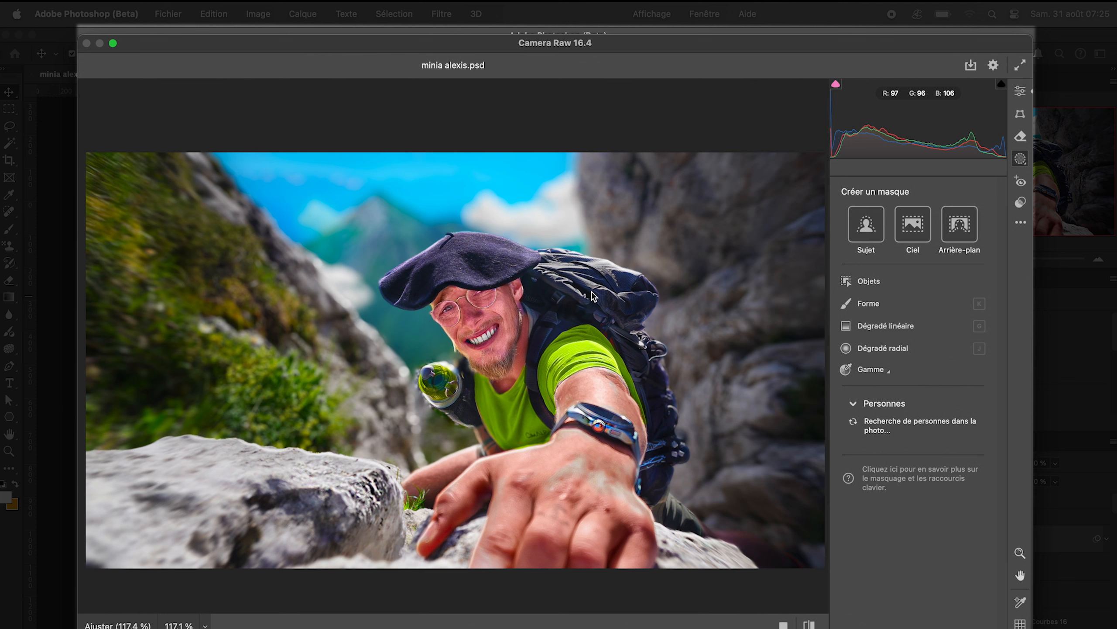
{"action": "left_click", "coordinate": [871, 252]}
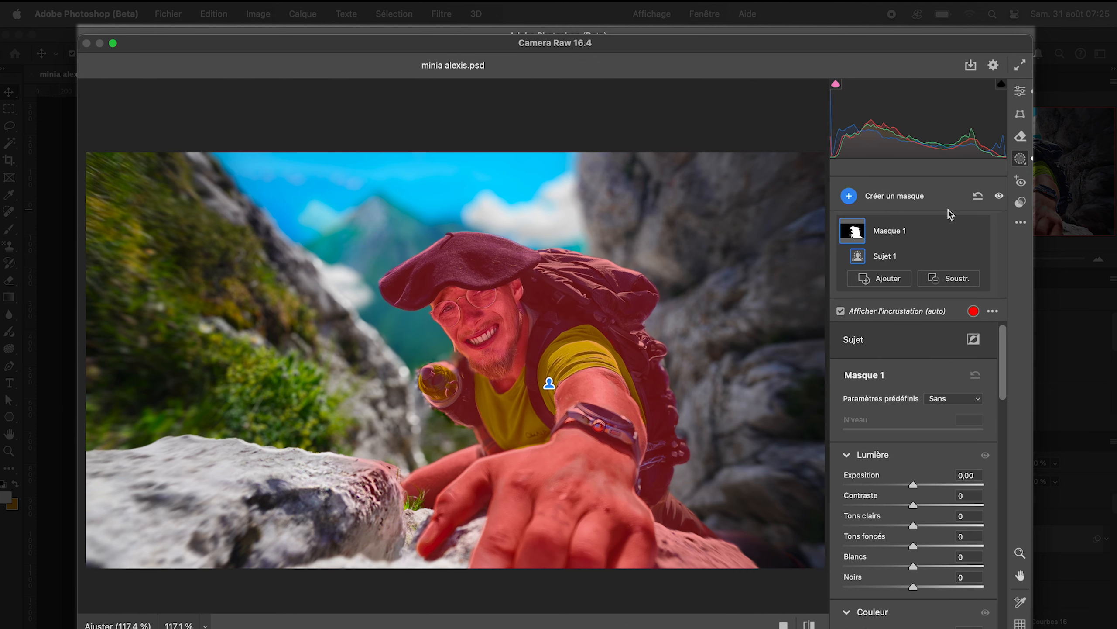
{"action": "left_click", "coordinate": [877, 196]}
{"action": "left_click", "coordinate": [918, 205]}
{"action": "scroll", "coordinate": [934, 407], "scroll_direction": "down", "scroll_amount": 5}
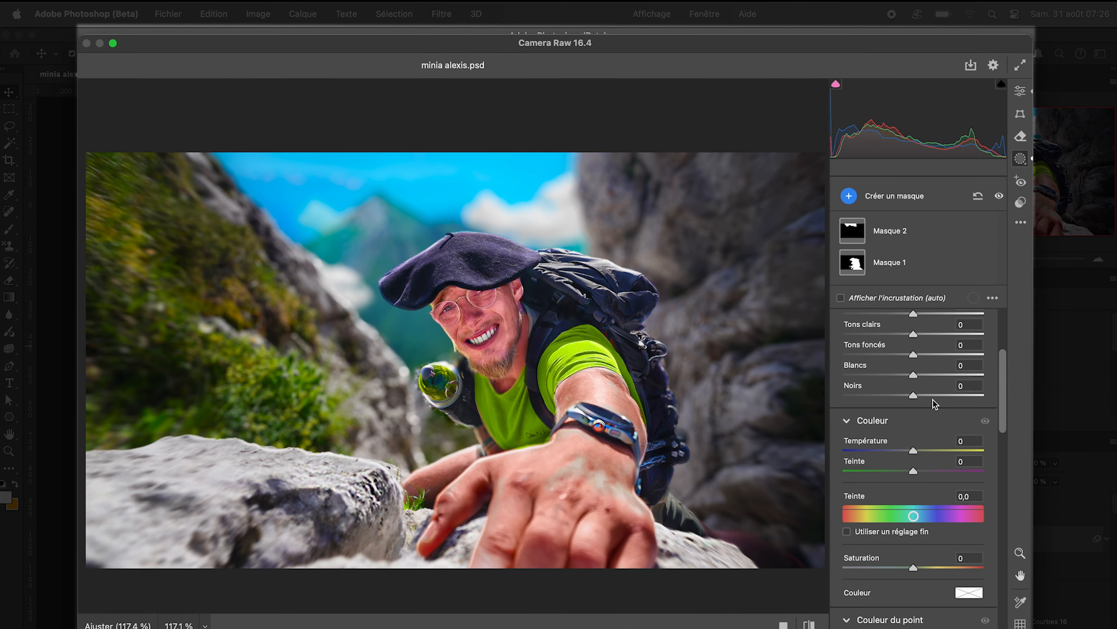
Step: Review the Œil rouge tool and browse the Paramètres prédéfinis list in Camera Raw
{"action": "left_click", "coordinate": [1021, 181]}
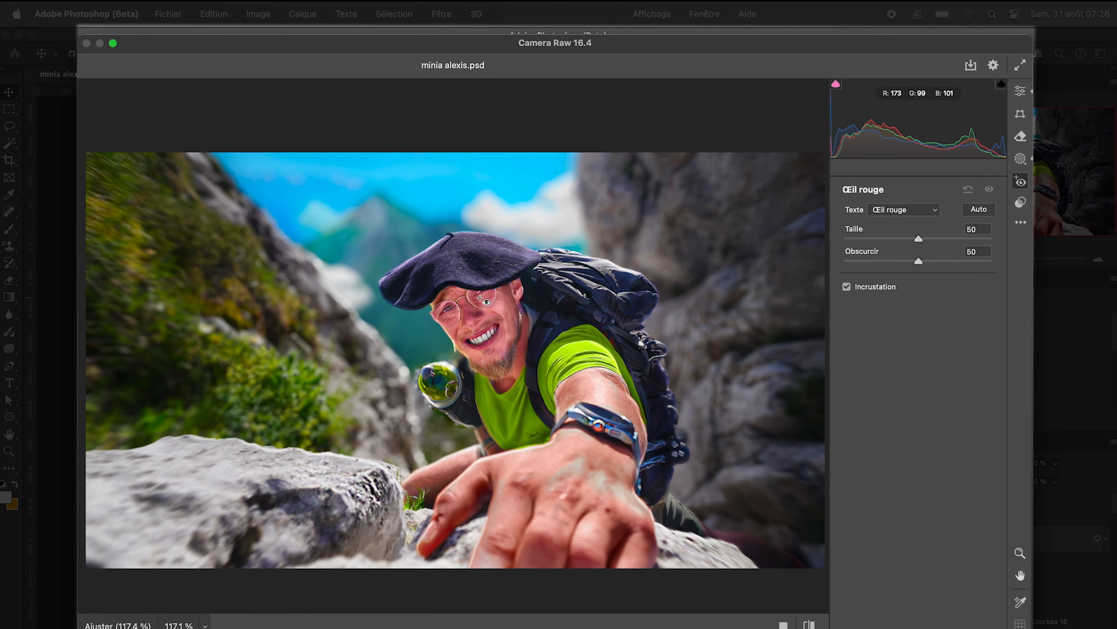
{"action": "left_click", "coordinate": [1020, 203]}
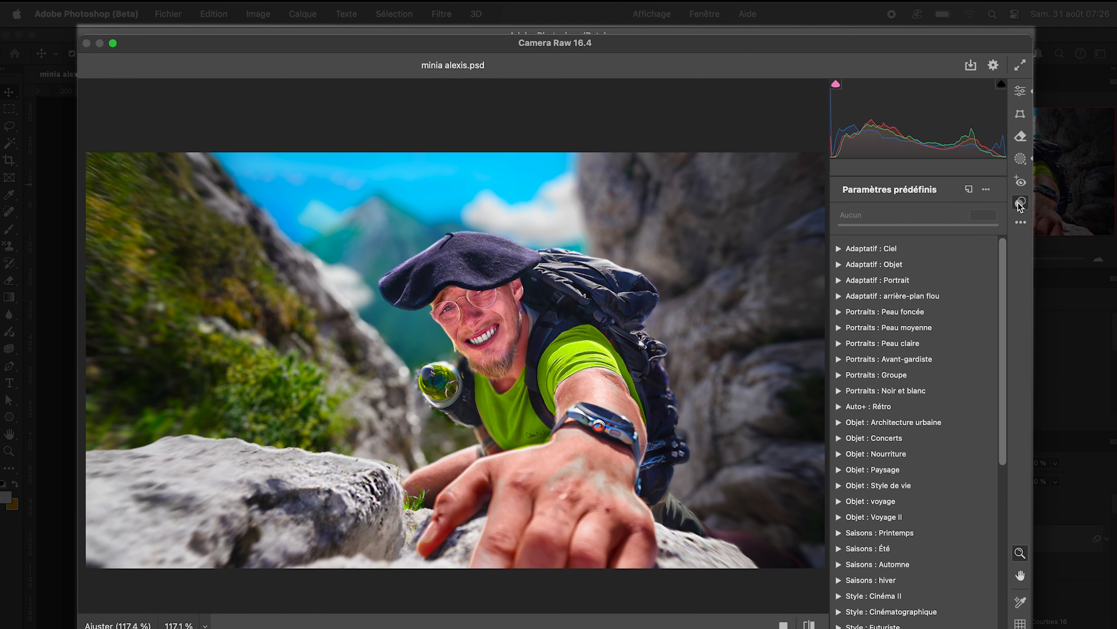
{"action": "scroll", "coordinate": [913, 265], "scroll_direction": "down", "scroll_amount": 5}
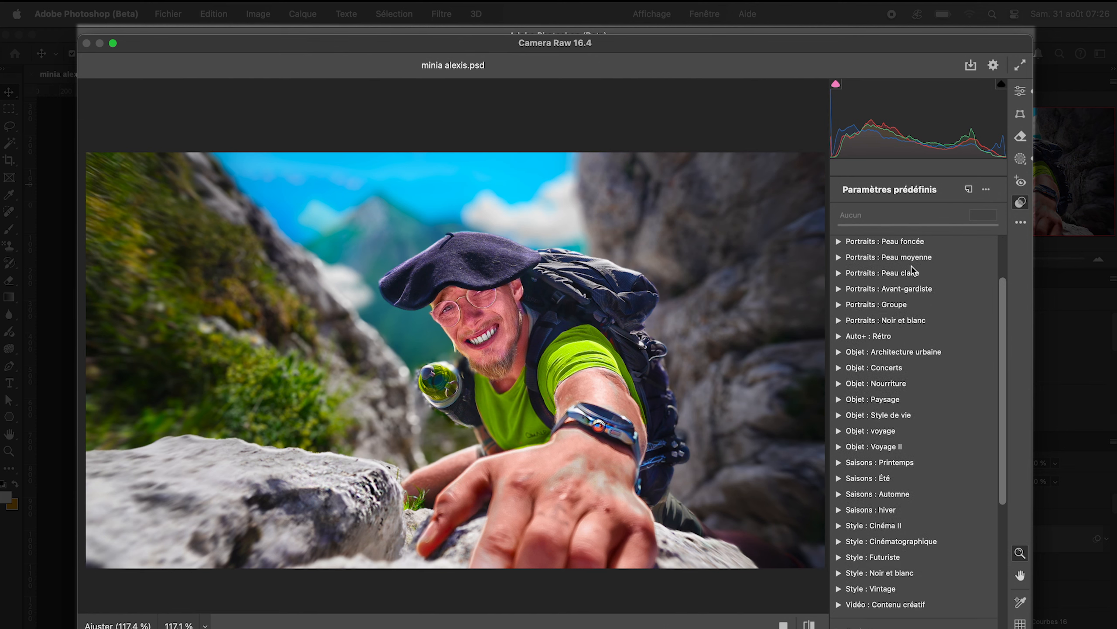
{"action": "scroll", "coordinate": [911, 265], "scroll_direction": "down", "scroll_amount": 5}
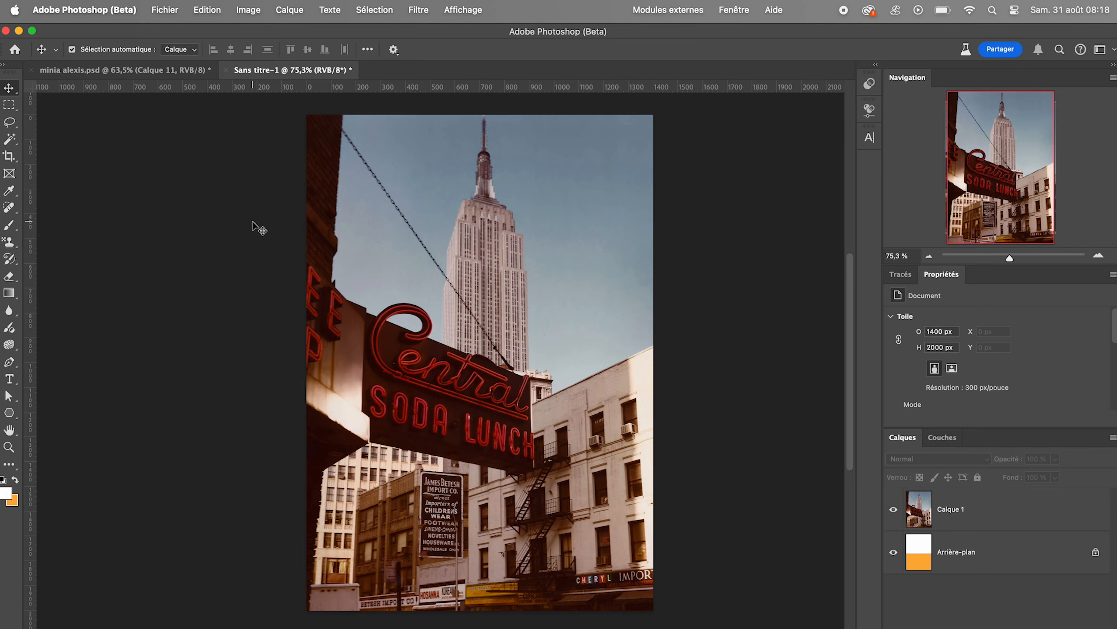
Step: Open Correction de l'objectif for the New York photo and choose GoPro as brand, HERO10 Black as camera and HERO6 Black as lens
{"action": "left_click", "coordinate": [418, 9]}
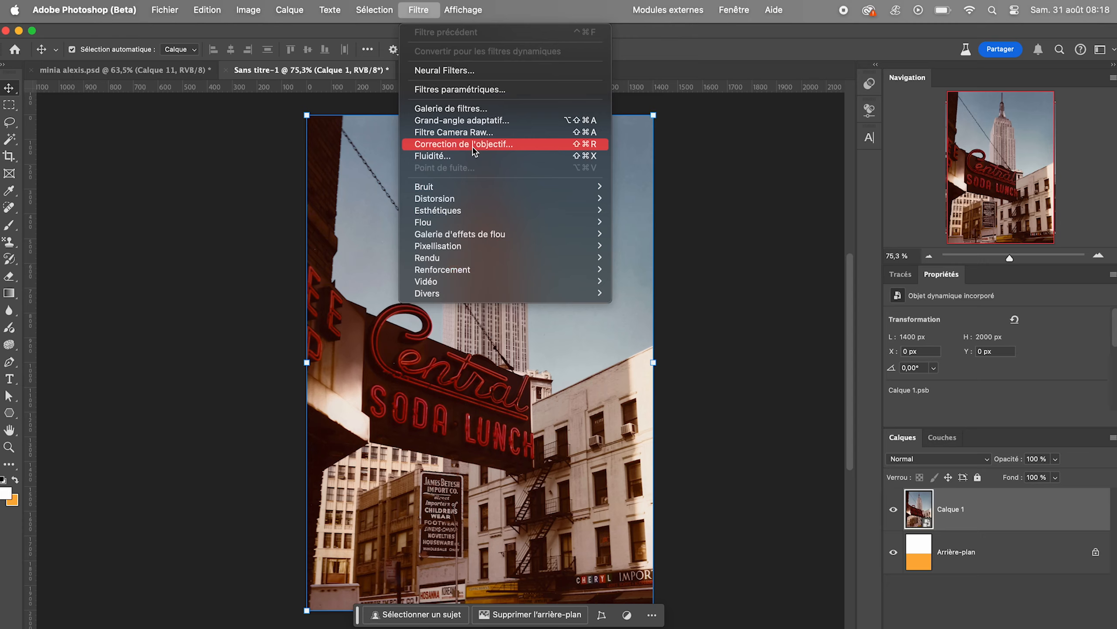
{"action": "left_click", "coordinate": [458, 264]}
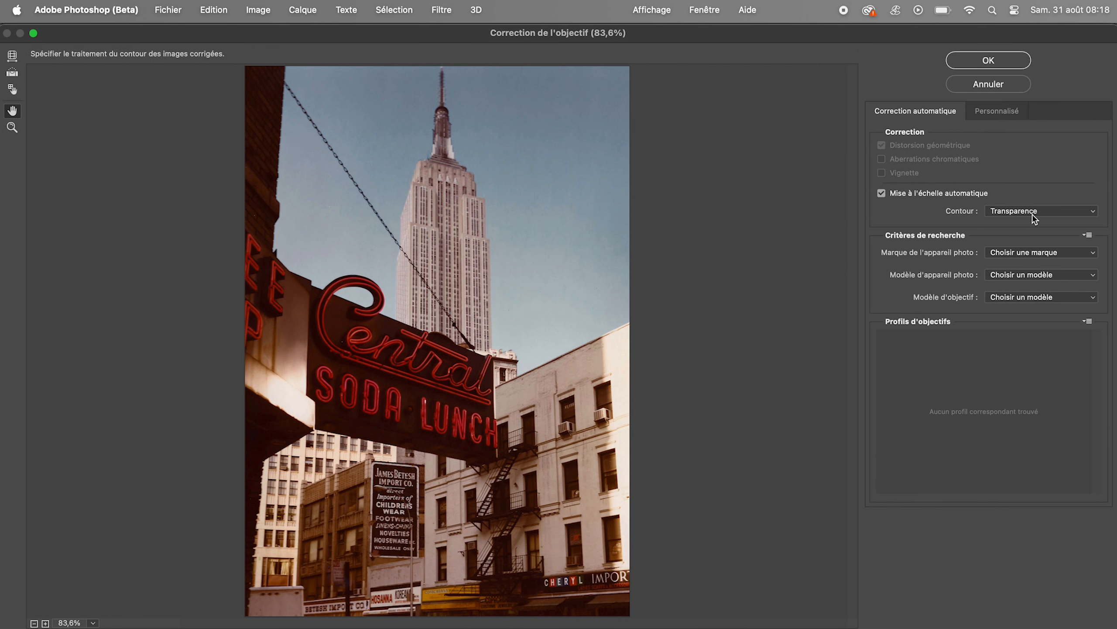
{"action": "left_click", "coordinate": [1034, 252]}
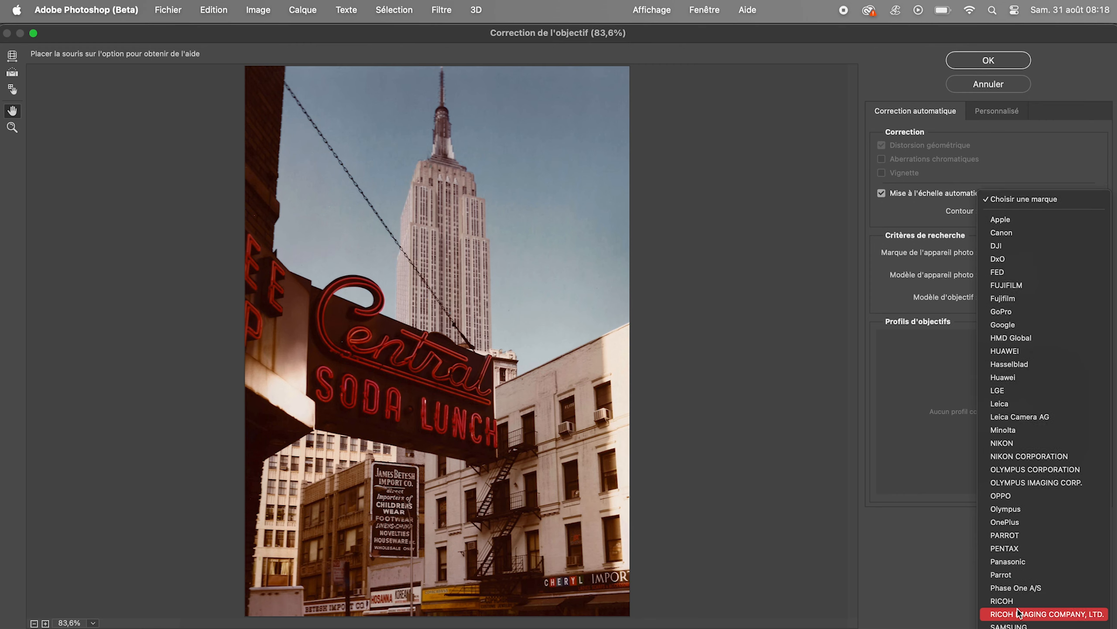
{"action": "left_click", "coordinate": [1008, 311]}
{"action": "left_click", "coordinate": [1021, 275]}
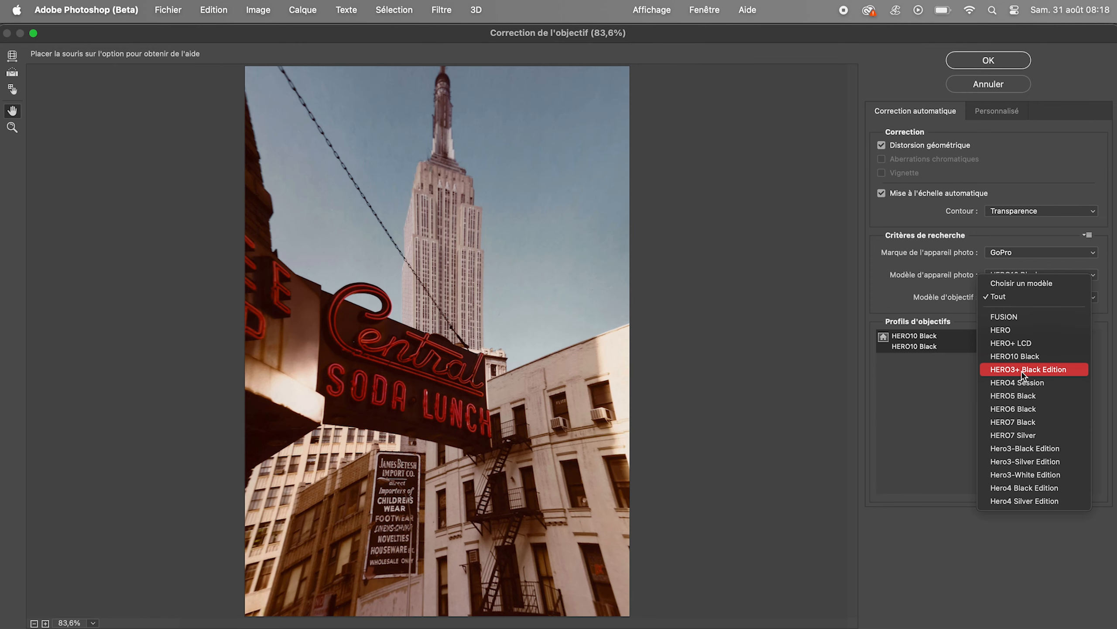
{"action": "left_click", "coordinate": [1020, 408]}
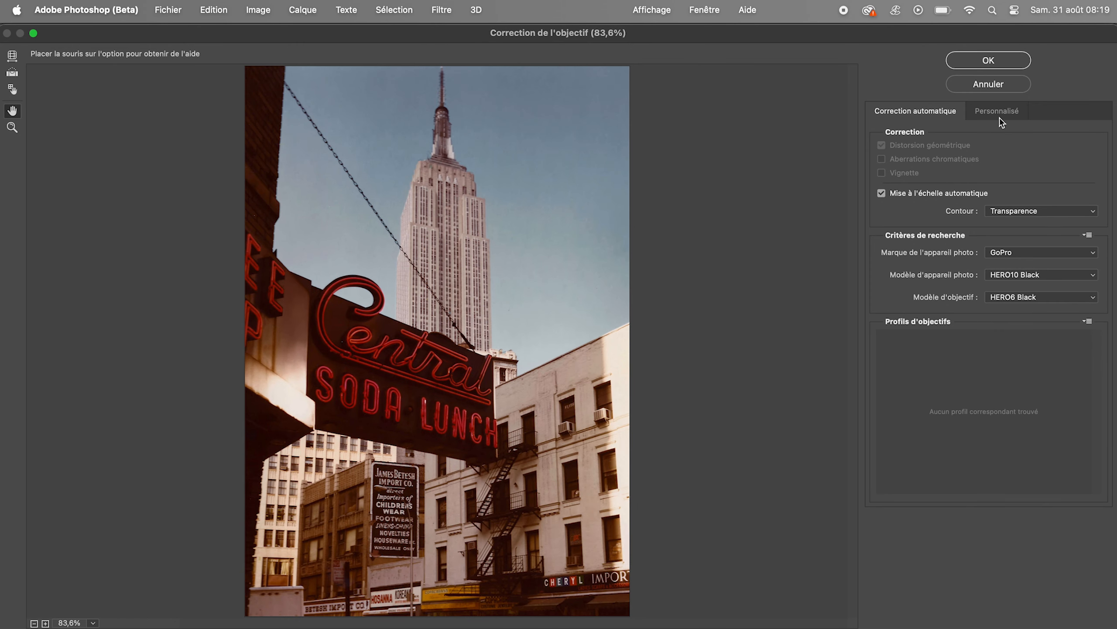
Step: Try a manual adjustment in the Personnalisé settings of the lens correction
{"action": "left_click", "coordinate": [997, 111]}
{"action": "left_click", "coordinate": [993, 178]}
{"action": "left_click_drag", "start_coordinate": [1000, 177], "coordinate": [1020, 180]}
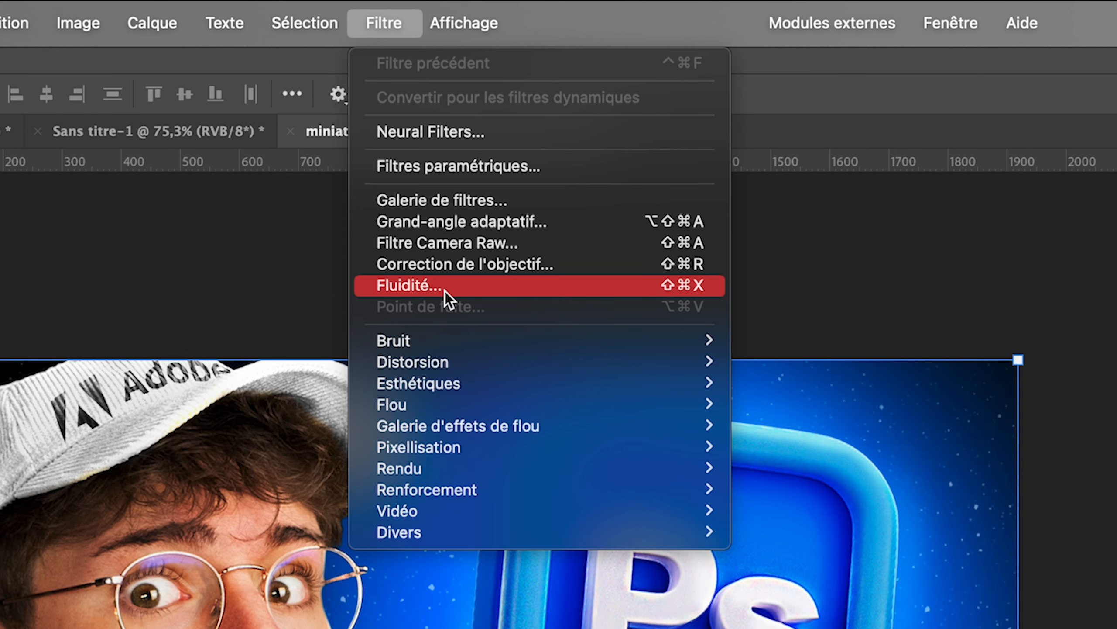
Step: Open Fluidité on the thumbnail image and try the warp, twirl, pucker and bloat tools on the Ps logo
{"action": "left_click", "coordinate": [449, 289]}
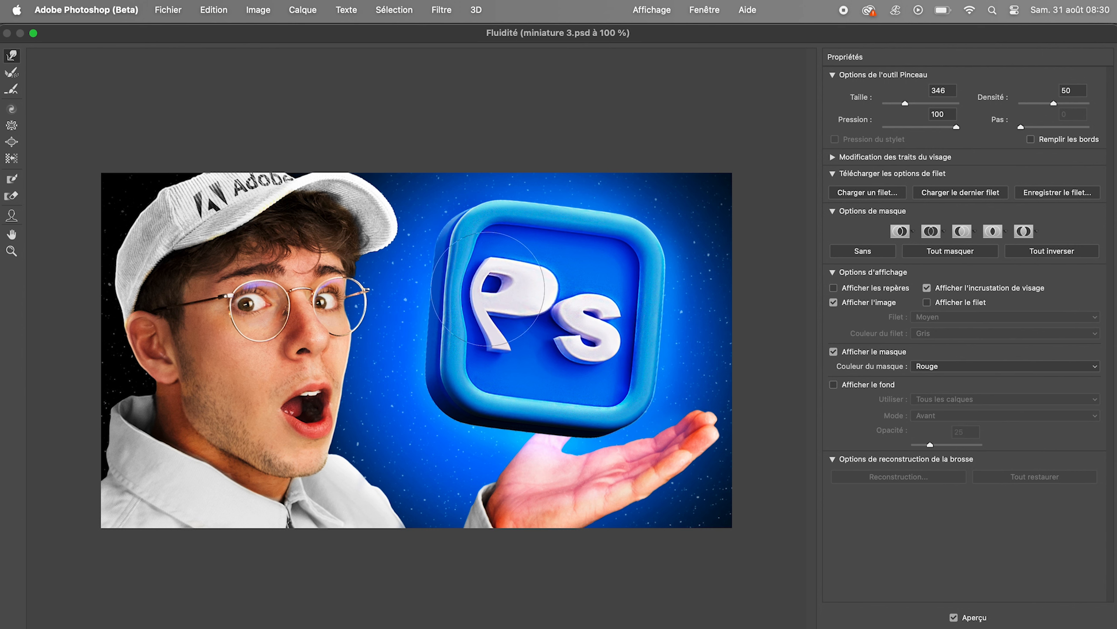
{"action": "mouse_move", "coordinate": [488, 289]}
{"action": "left_mouse_down"}
{"action": "mouse_move", "coordinate": [434, 231]}
{"action": "mouse_move", "coordinate": [456, 203]}
{"action": "mouse_move", "coordinate": [511, 204]}
{"action": "mouse_move", "coordinate": [655, 269]}
{"action": "mouse_move", "coordinate": [675, 249]}
{"action": "mouse_move", "coordinate": [666, 228]}
{"action": "mouse_move", "coordinate": [683, 304]}
{"action": "mouse_move", "coordinate": [674, 346]}
{"action": "mouse_move", "coordinate": [629, 389]}
{"action": "mouse_move", "coordinate": [548, 408]}
{"action": "mouse_move", "coordinate": [468, 402]}
{"action": "mouse_move", "coordinate": [415, 433]}
{"action": "mouse_move", "coordinate": [453, 336]}
{"action": "mouse_move", "coordinate": [514, 353]}
{"action": "mouse_move", "coordinate": [537, 335]}
{"action": "left_mouse_up"}
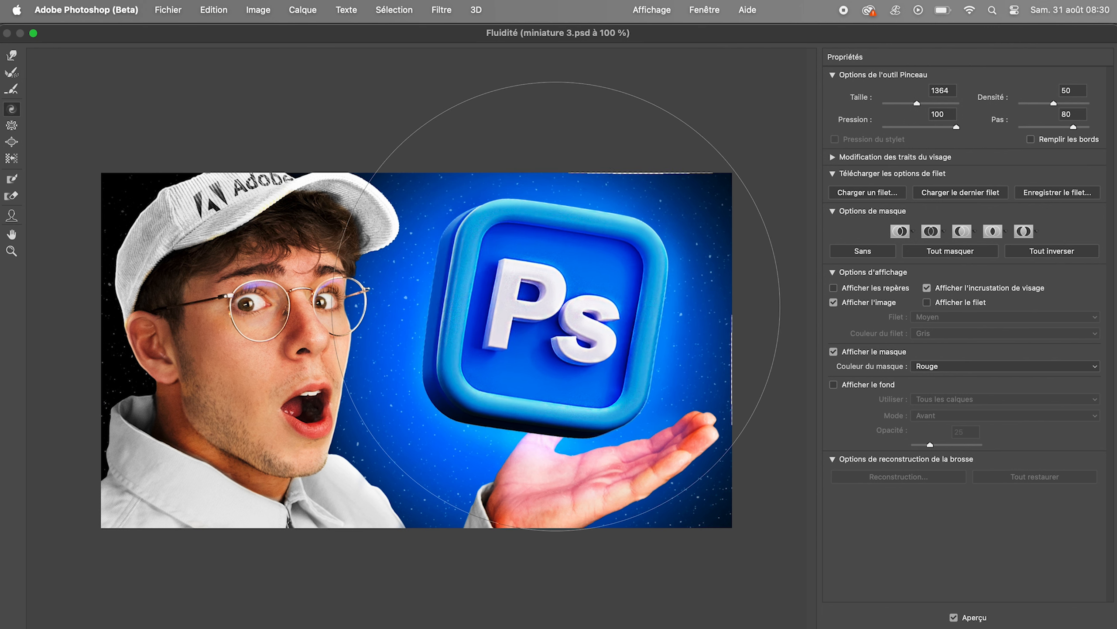
{"action": "left_click_drag", "start_coordinate": [555, 306], "coordinate": [555, 306]}
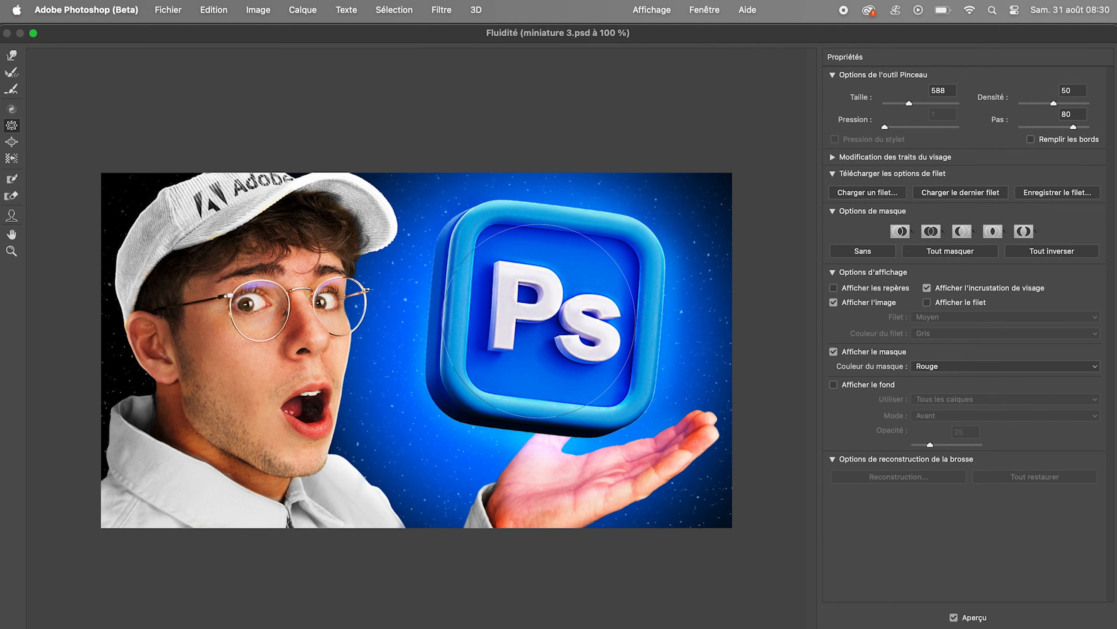
{"action": "left_click_drag", "start_coordinate": [539, 321], "coordinate": [539, 321]}
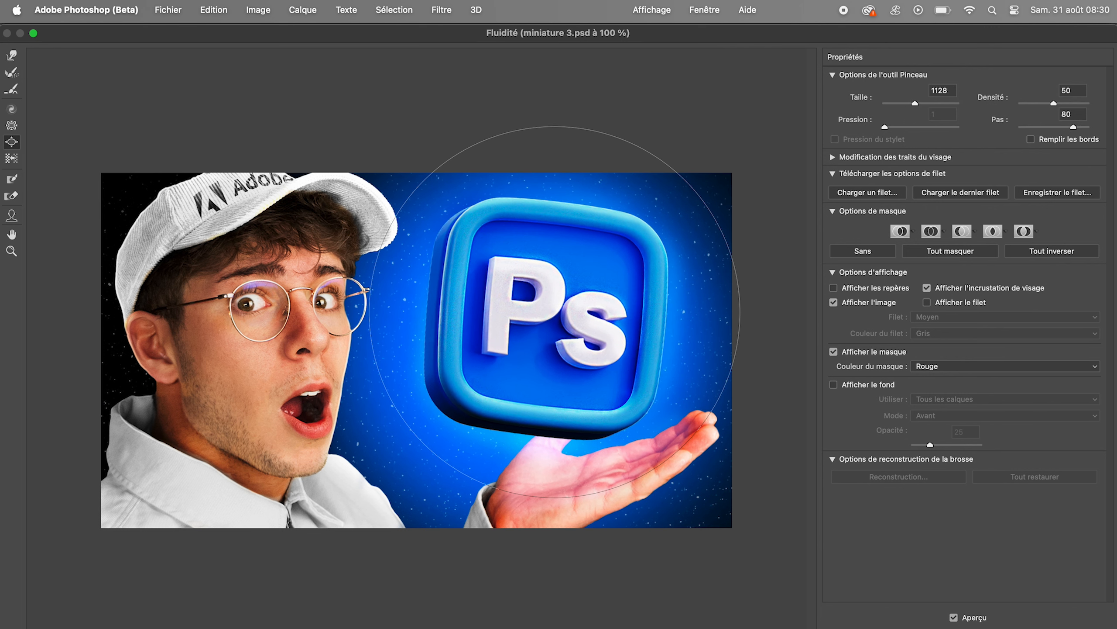
{"action": "left_click_drag", "start_coordinate": [555, 312], "coordinate": [554, 312]}
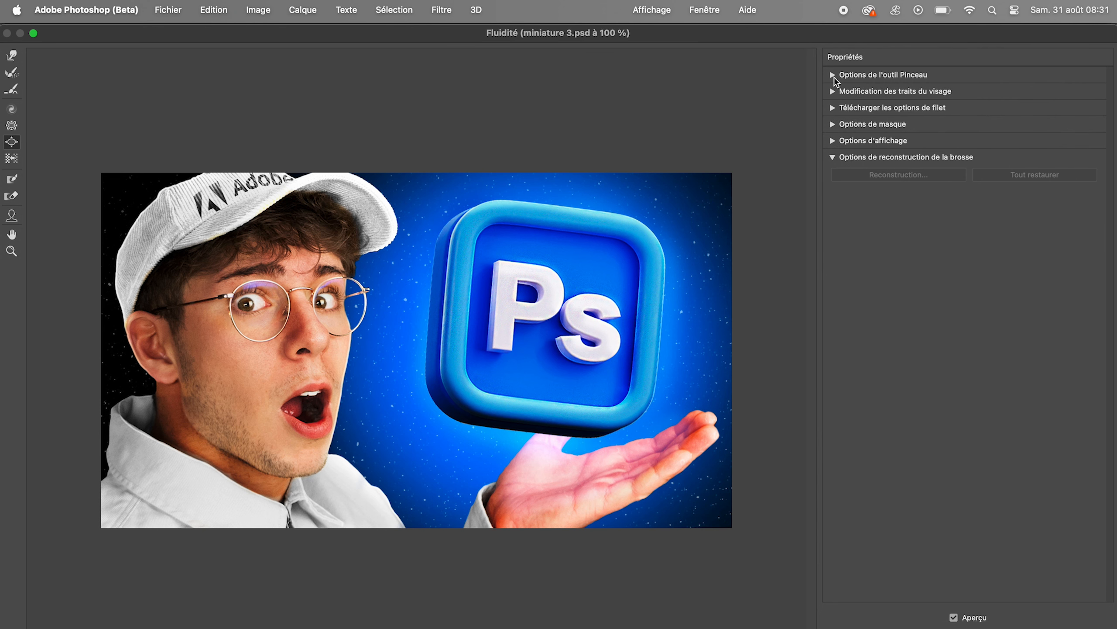
Step: Set the Fluidité brush size to 988, and reshape the face with Hauteur des yeux 100 and Hauteur du nez -100
{"action": "left_click", "coordinate": [833, 75]}
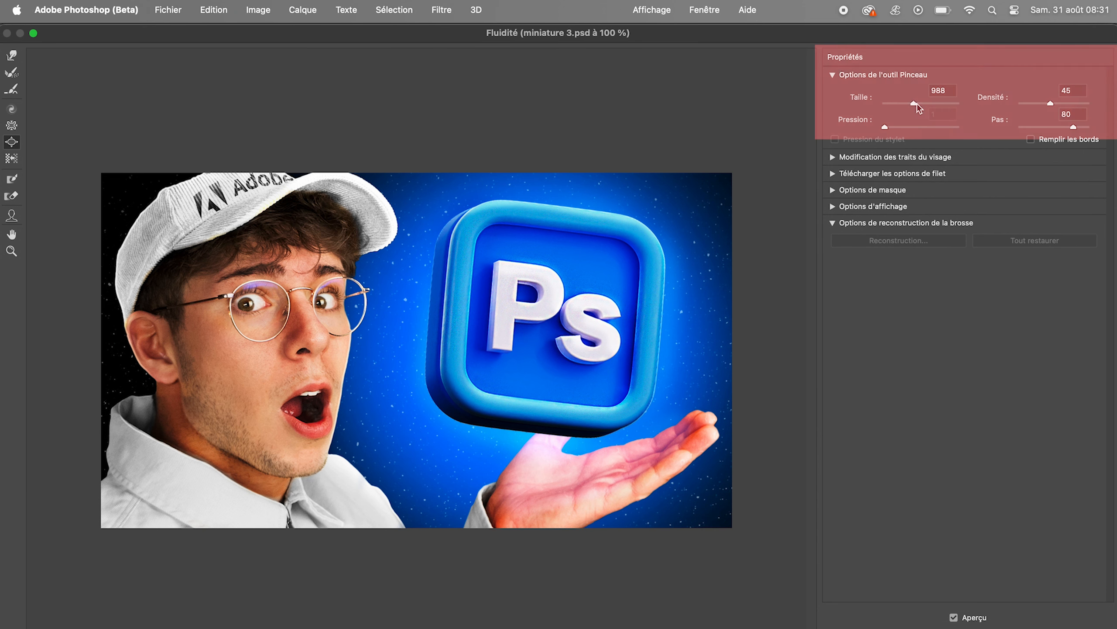
{"action": "left_click_drag", "start_coordinate": [924, 104], "coordinate": [917, 104]}
{"action": "left_click", "coordinate": [833, 92]}
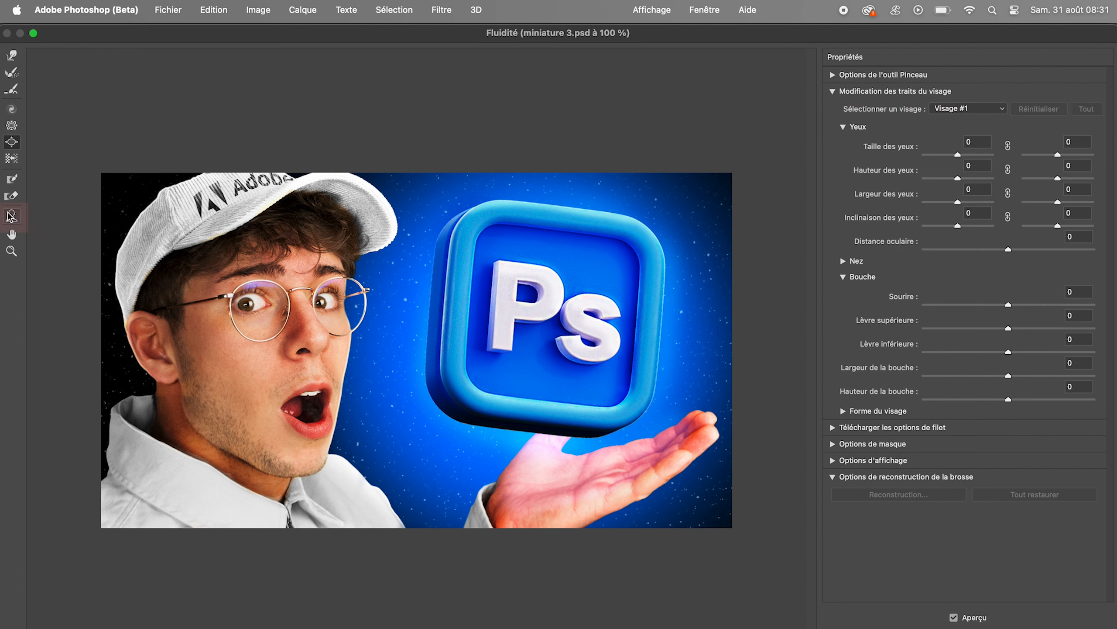
{"action": "left_click", "coordinate": [10, 217]}
{"action": "left_click_drag", "start_coordinate": [264, 293], "coordinate": [264, 236]}
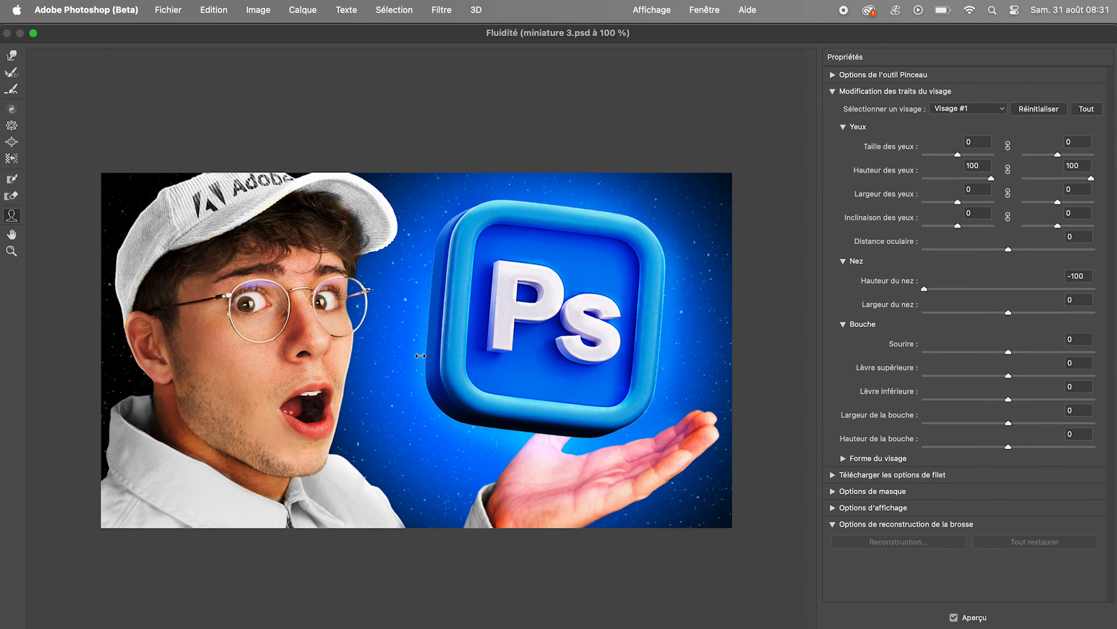
Step: Paint a freeze mask over the face and adjust the backdrop opacity in the Fluidité display options
{"action": "left_click", "coordinate": [12, 180]}
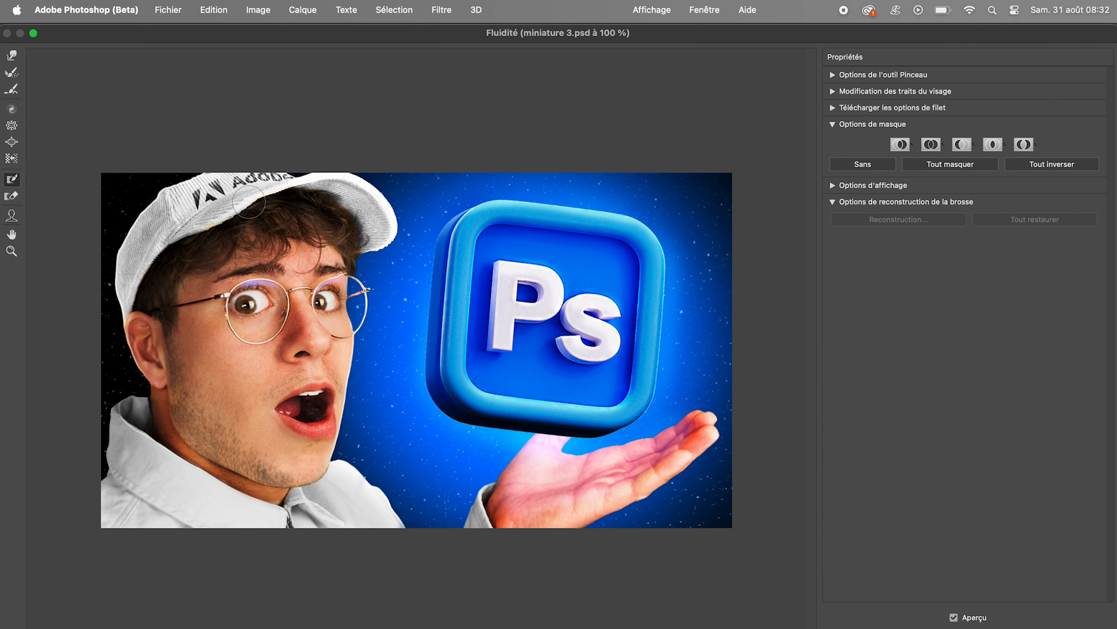
{"action": "mouse_move", "coordinate": [257, 241]}
{"action": "left_mouse_down"}
{"action": "mouse_move", "coordinate": [310, 256]}
{"action": "mouse_move", "coordinate": [319, 323]}
{"action": "left_mouse_up"}
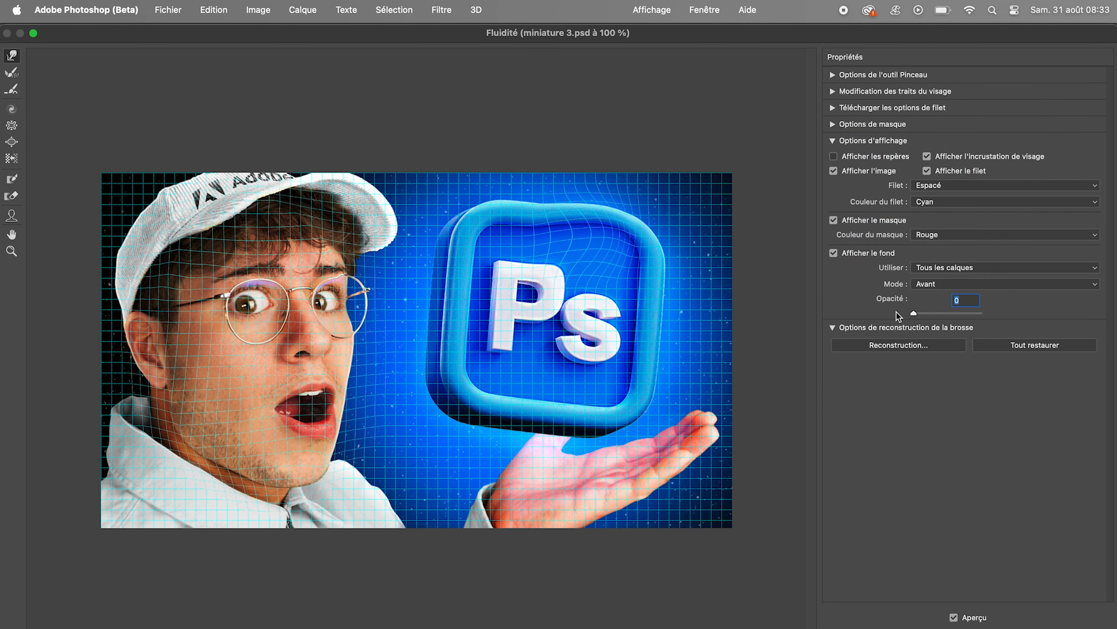
{"action": "left_click_drag", "start_coordinate": [899, 314], "coordinate": [991, 344]}
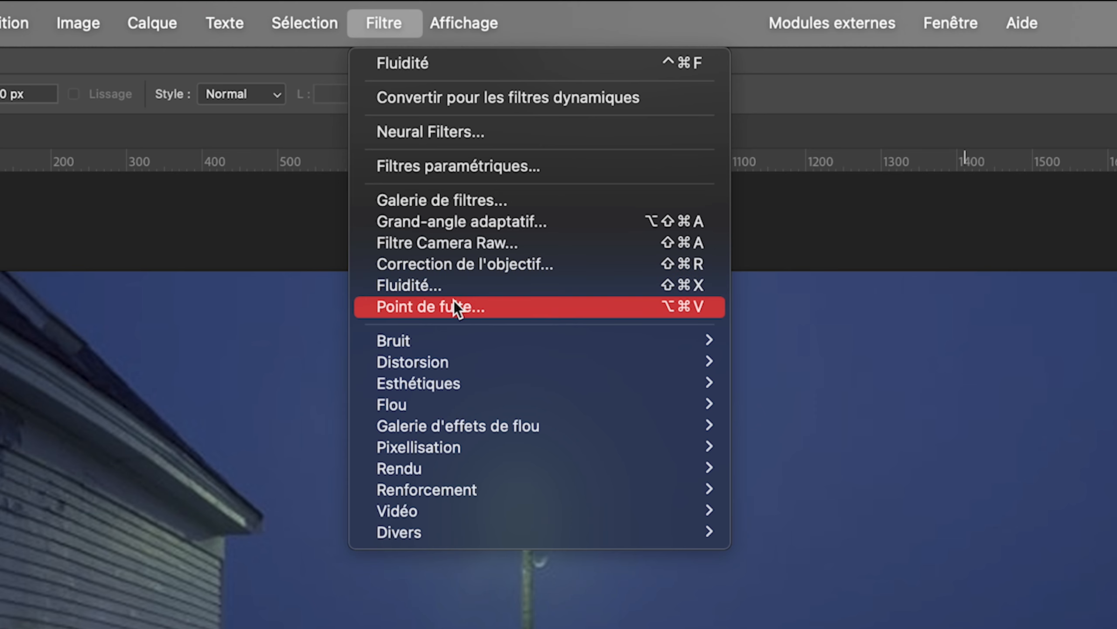
Step: In Point de fuite, define a four-corner perspective plane on the house wall, then paste the copied image onto it and start transforming it
{"action": "left_click", "coordinate": [458, 309]}
{"action": "left_click", "coordinate": [250, 225]}
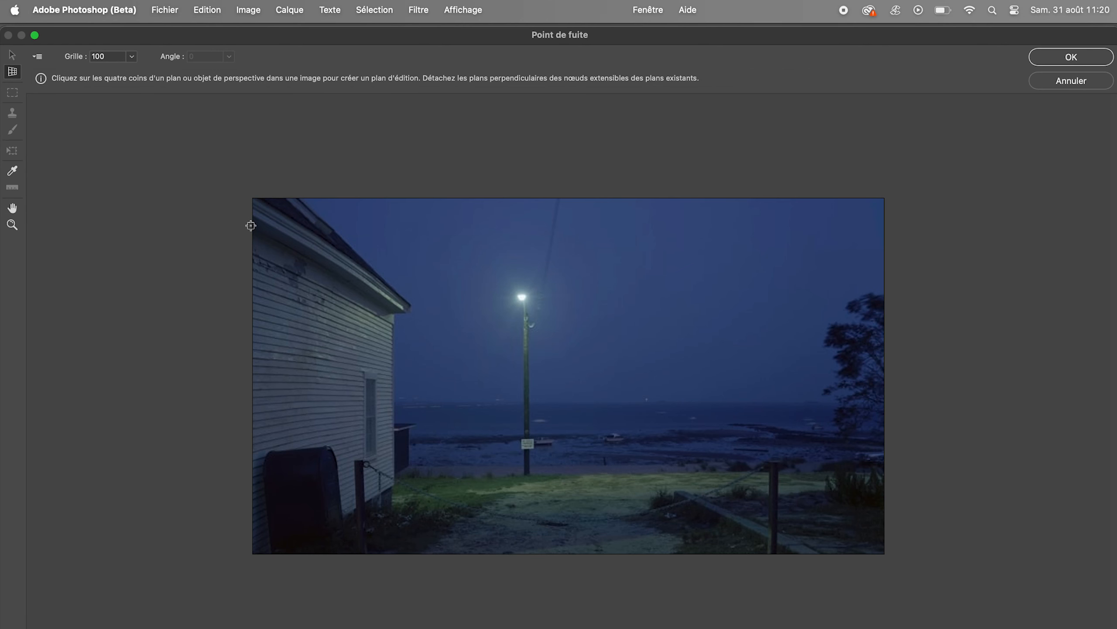
{"action": "left_click", "coordinate": [394, 312]}
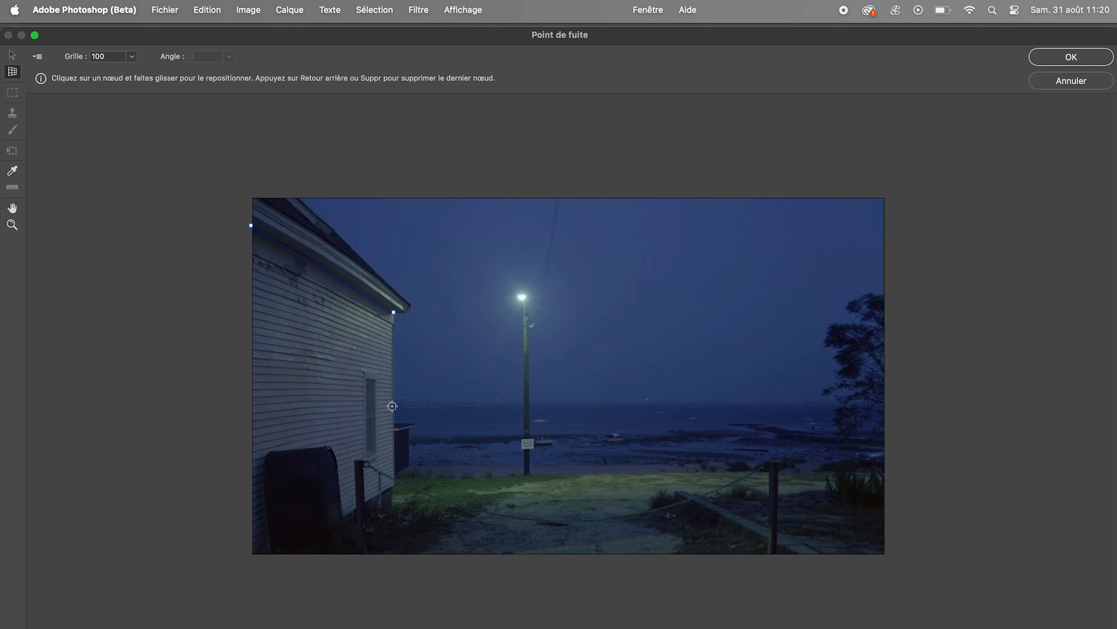
{"action": "left_click", "coordinate": [394, 485]}
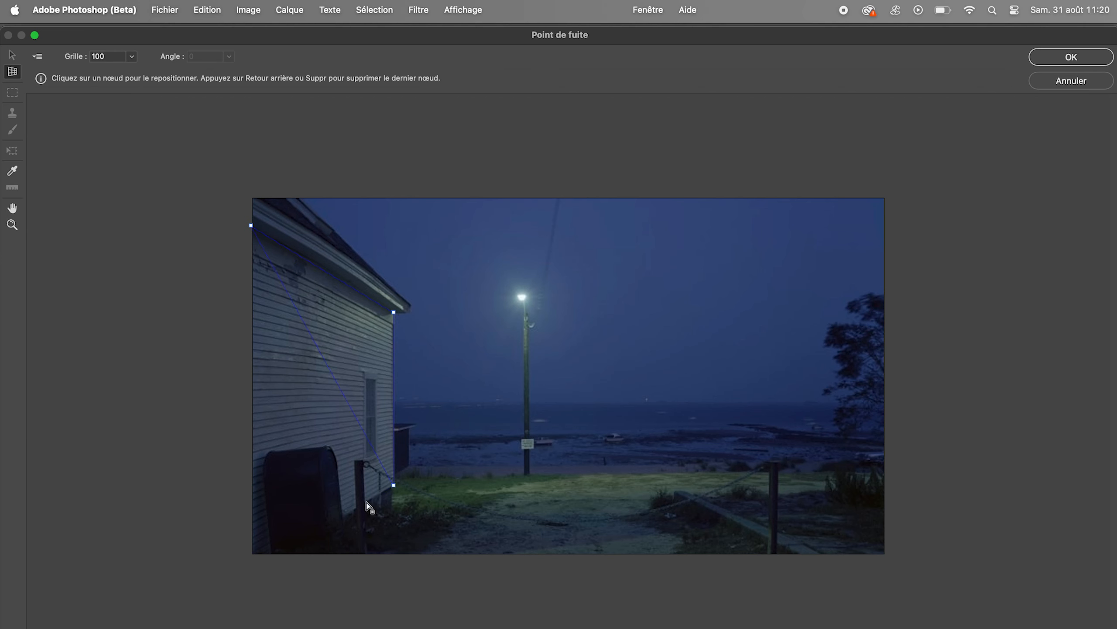
{"action": "left_click", "coordinate": [256, 553]}
{"action": "key", "text": "super+v"}
{"action": "left_click_drag", "start_coordinate": [429, 324], "coordinate": [339, 411]}
{"action": "key", "text": "t"}
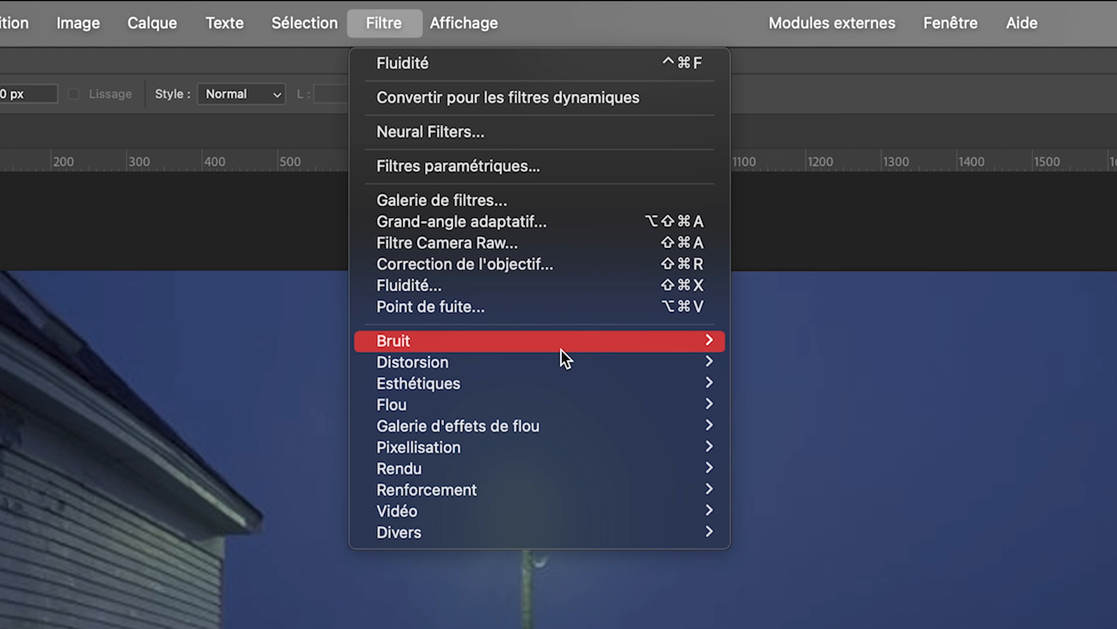
Step: Apply Flou de profondeur de champ to the night photo, moving a pin beneath the street lamp and using 10 px at the shoreline pin
{"action": "mouse_move", "coordinate": [561, 351]}
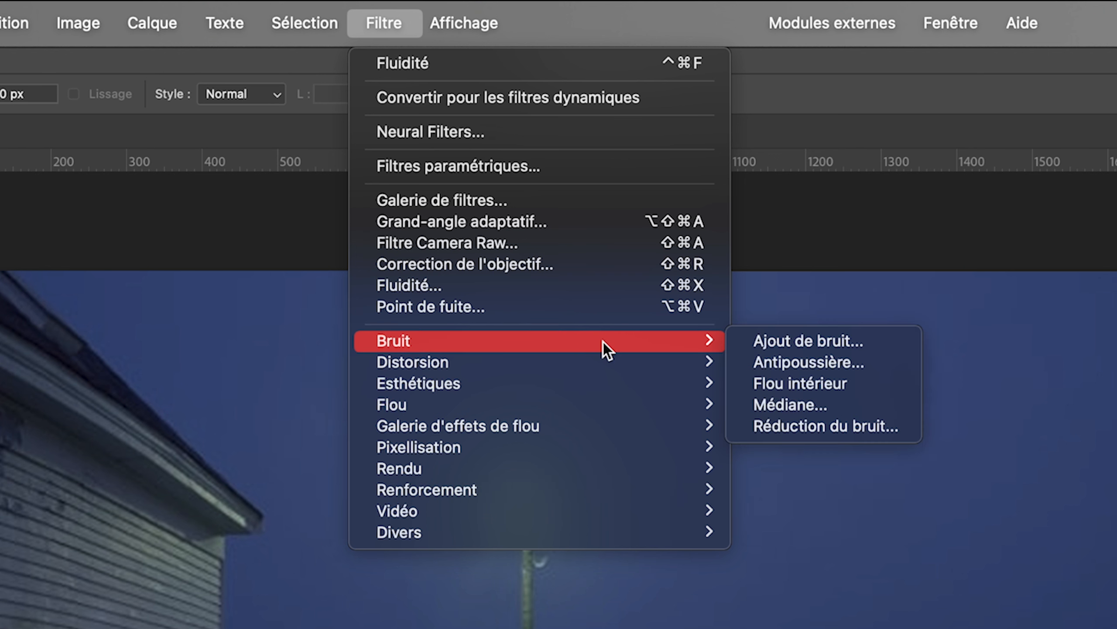
{"action": "mouse_move", "coordinate": [462, 386]}
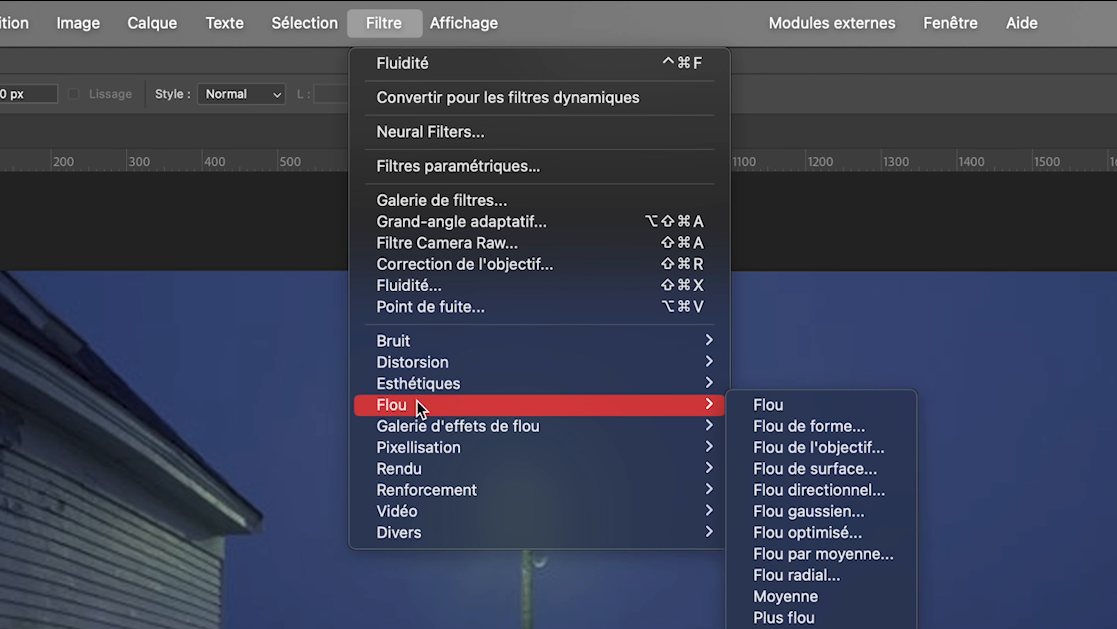
{"action": "mouse_move", "coordinate": [424, 426]}
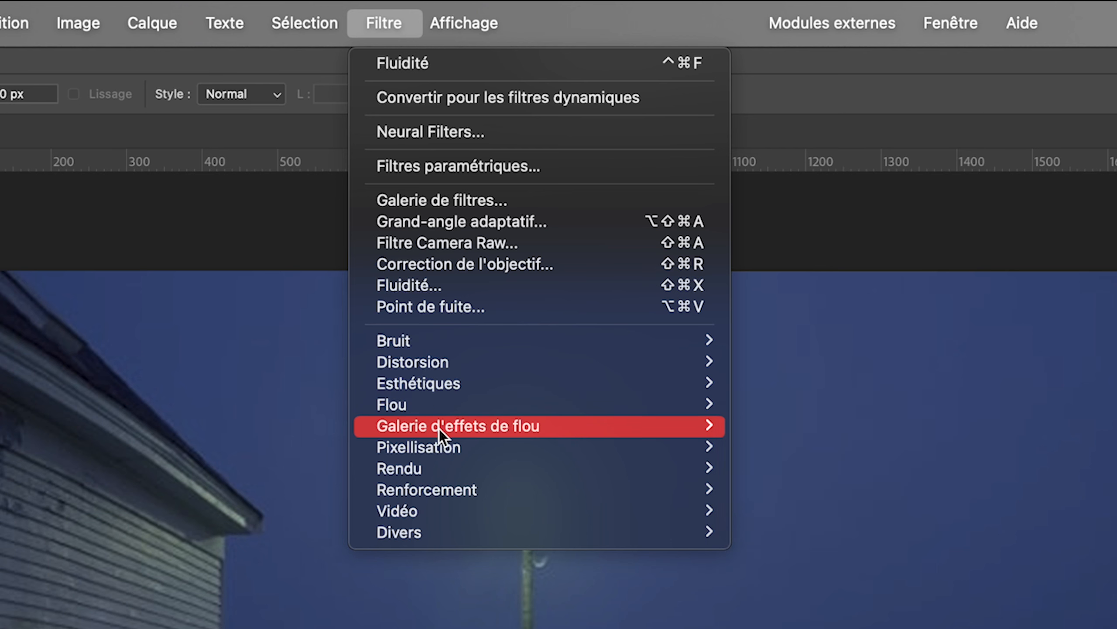
{"action": "mouse_move", "coordinate": [494, 425]}
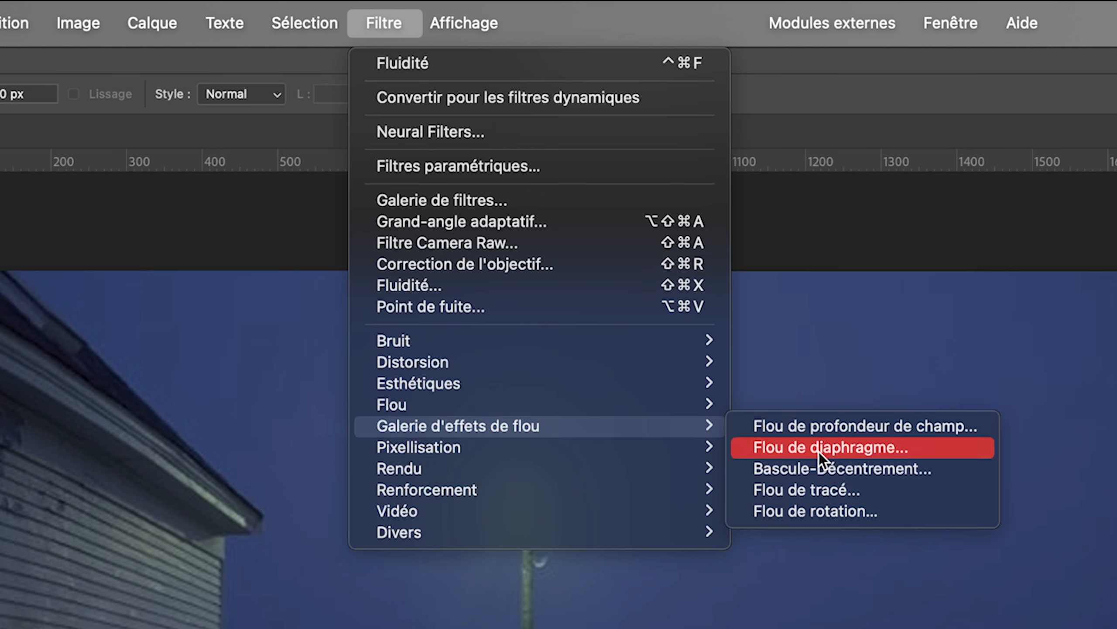
{"action": "left_click", "coordinate": [840, 421]}
{"action": "left_click_drag", "start_coordinate": [457, 379], "coordinate": [408, 302]}
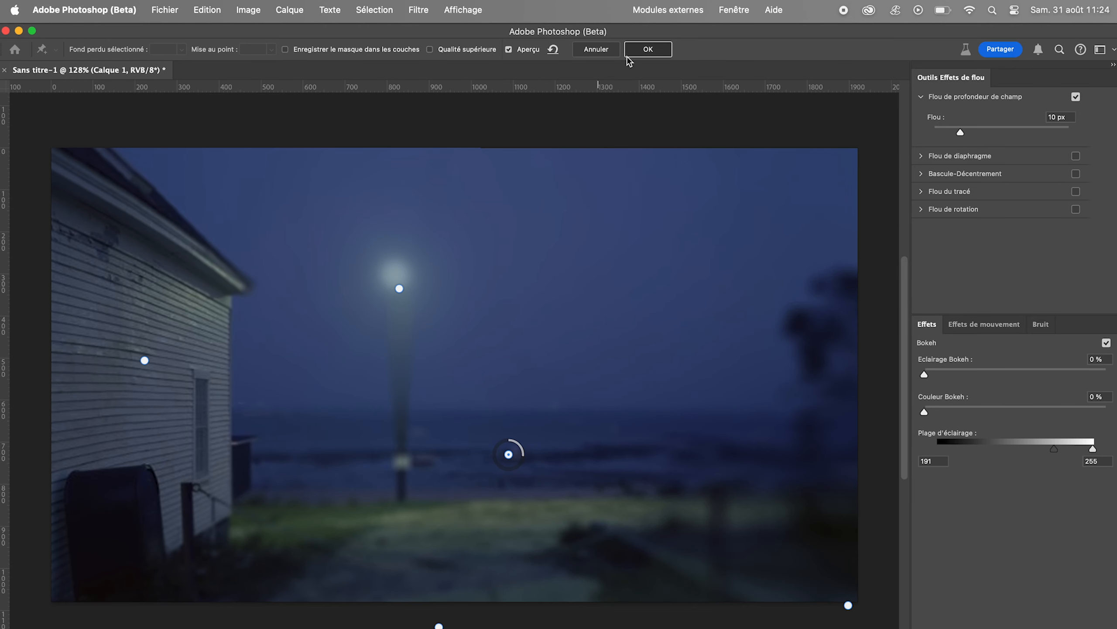
{"action": "left_click", "coordinate": [628, 55]}
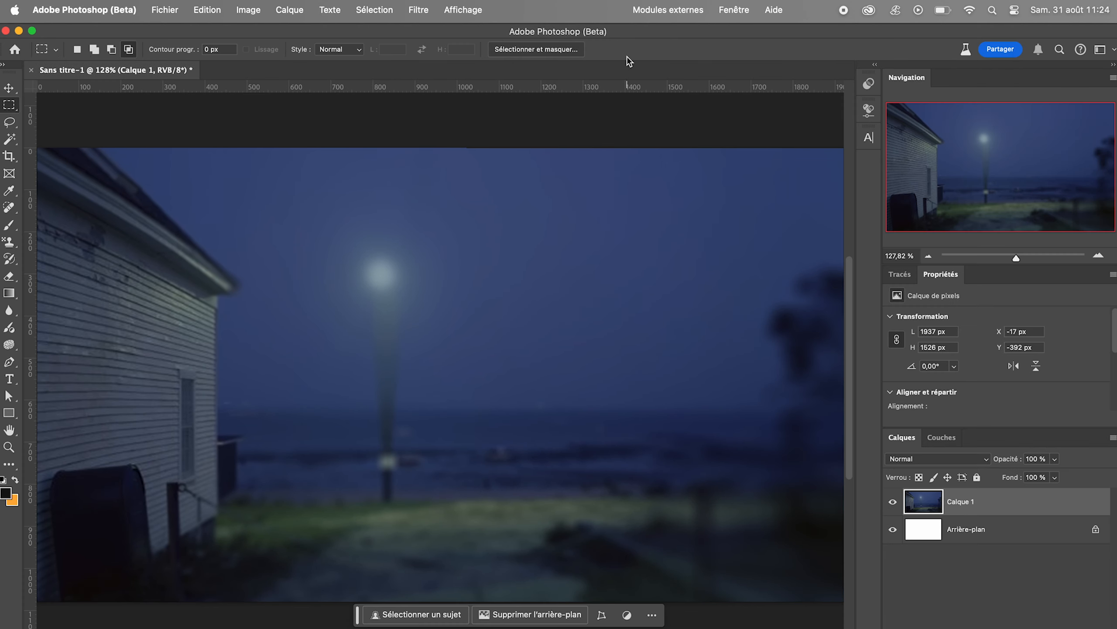
Step: Review the Pixellisation, Rendu and Renforcement filter groups and the Affichage commands
{"action": "left_click", "coordinate": [418, 10]}
{"action": "mouse_move", "coordinate": [461, 258]}
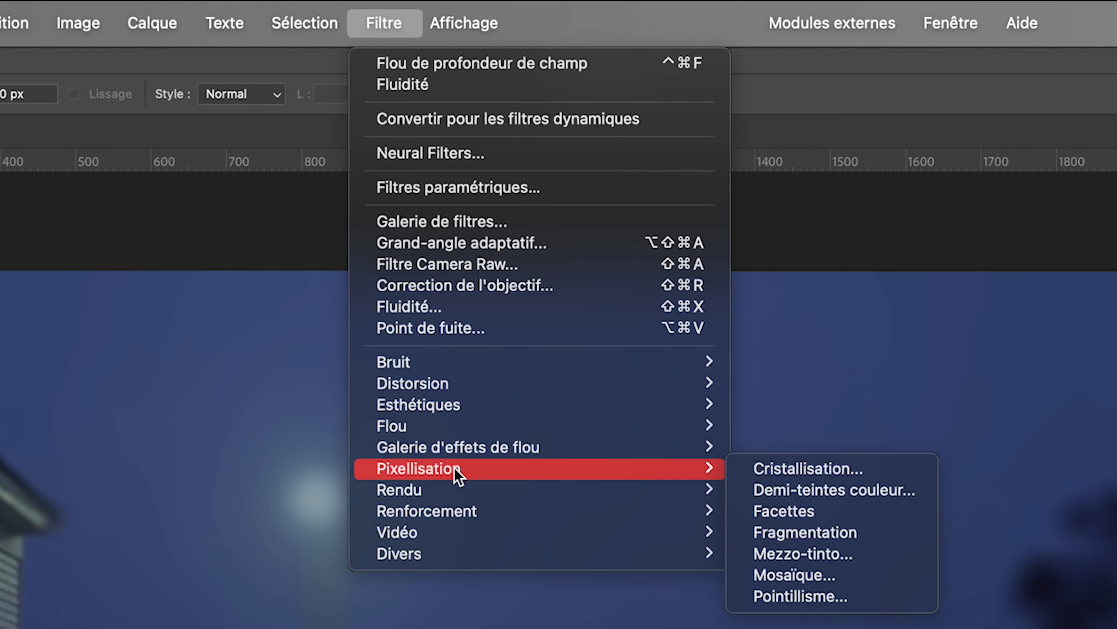
{"action": "mouse_move", "coordinate": [429, 496]}
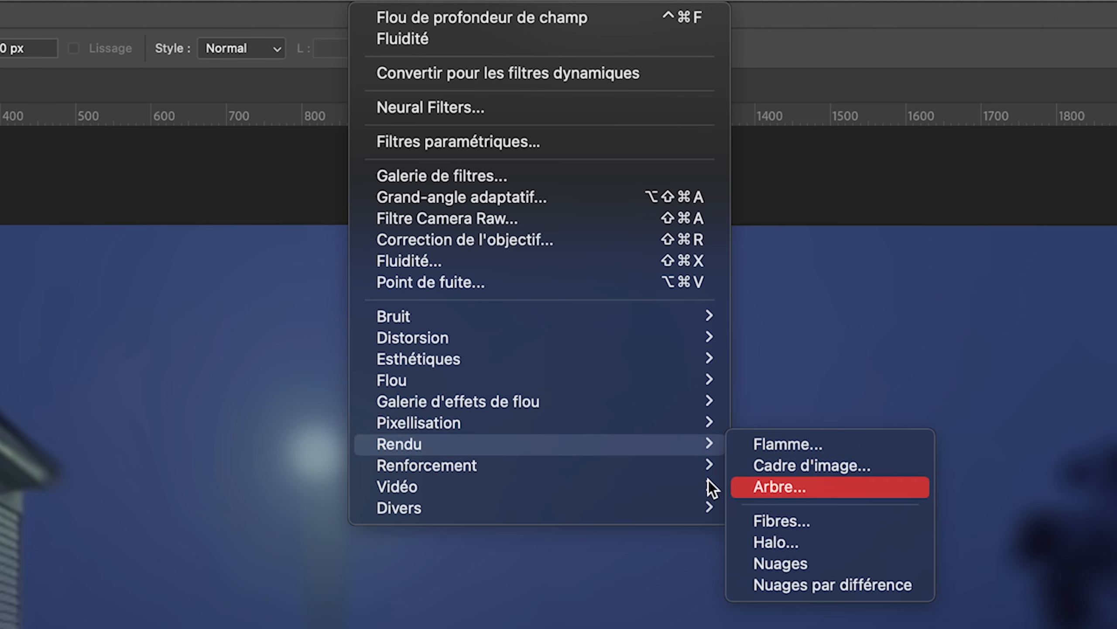
{"action": "mouse_move", "coordinate": [553, 467]}
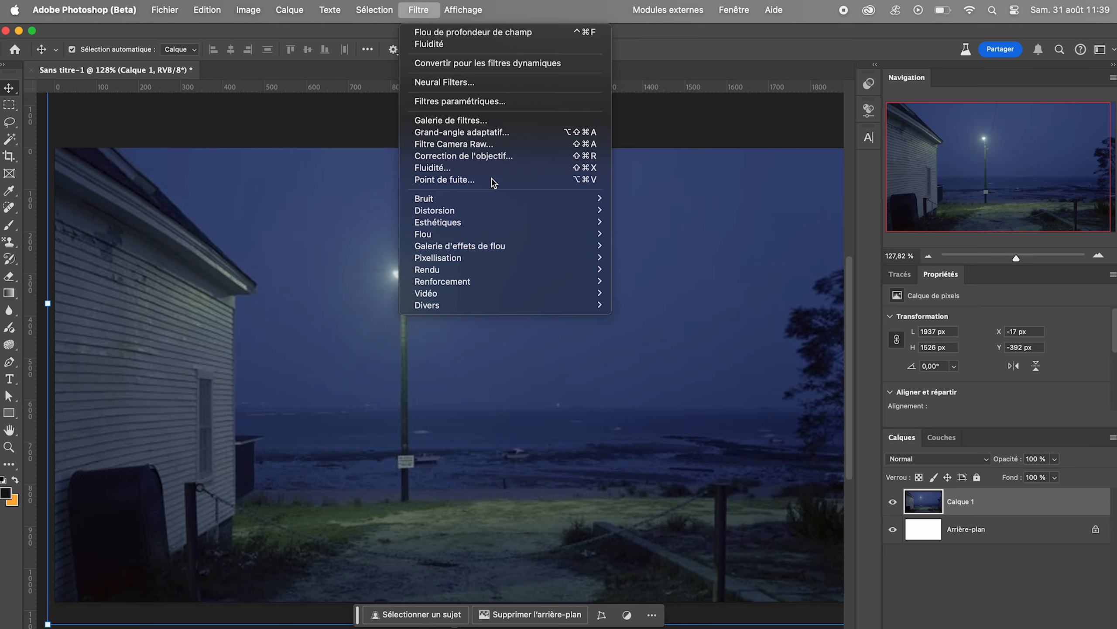
{"action": "mouse_move", "coordinate": [466, 13]}
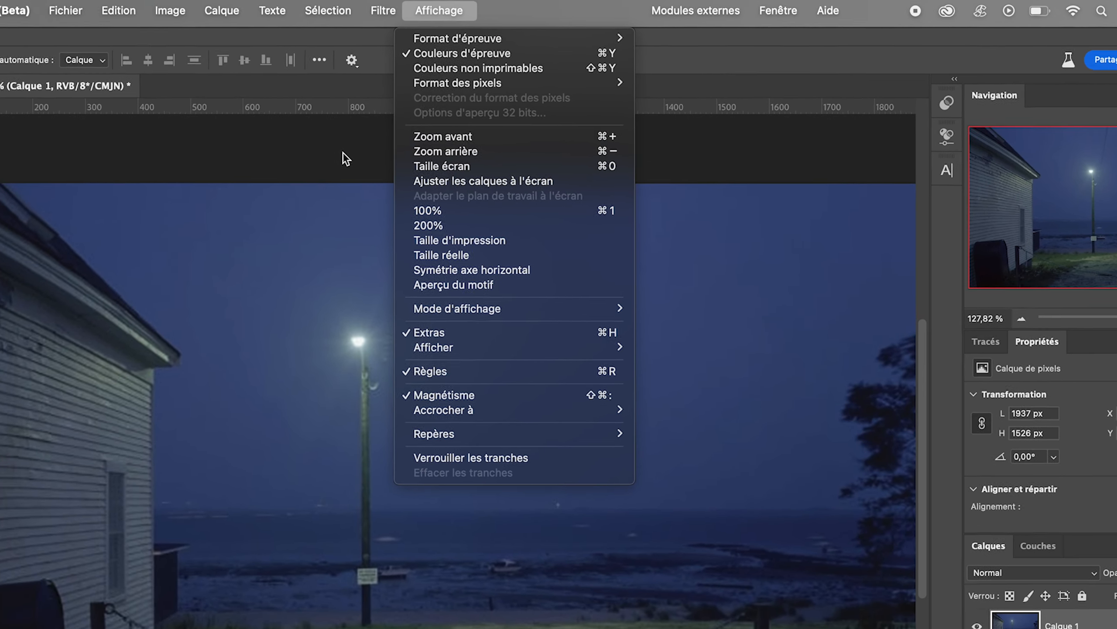
Step: Preview the night photo with the Dyschromatopsie - Protanopie and Dyschromatopsie - Deutéranopie proof formats, and turn off Couleurs d'épreuve
{"action": "mouse_move", "coordinate": [484, 43]}
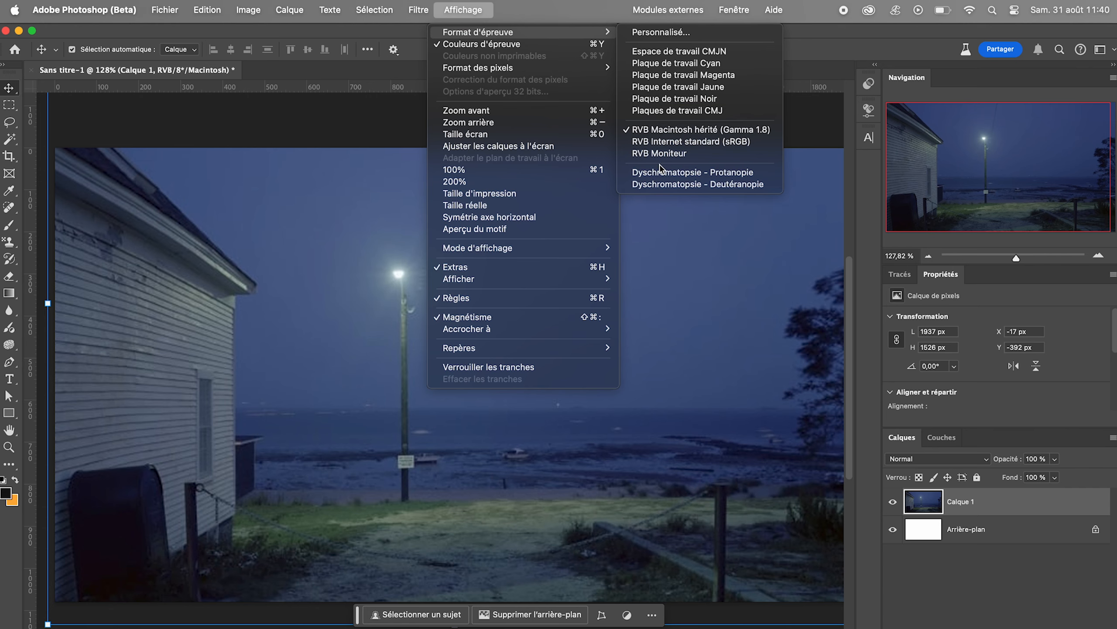
{"action": "left_click", "coordinate": [660, 172]}
{"action": "left_click", "coordinate": [462, 9]}
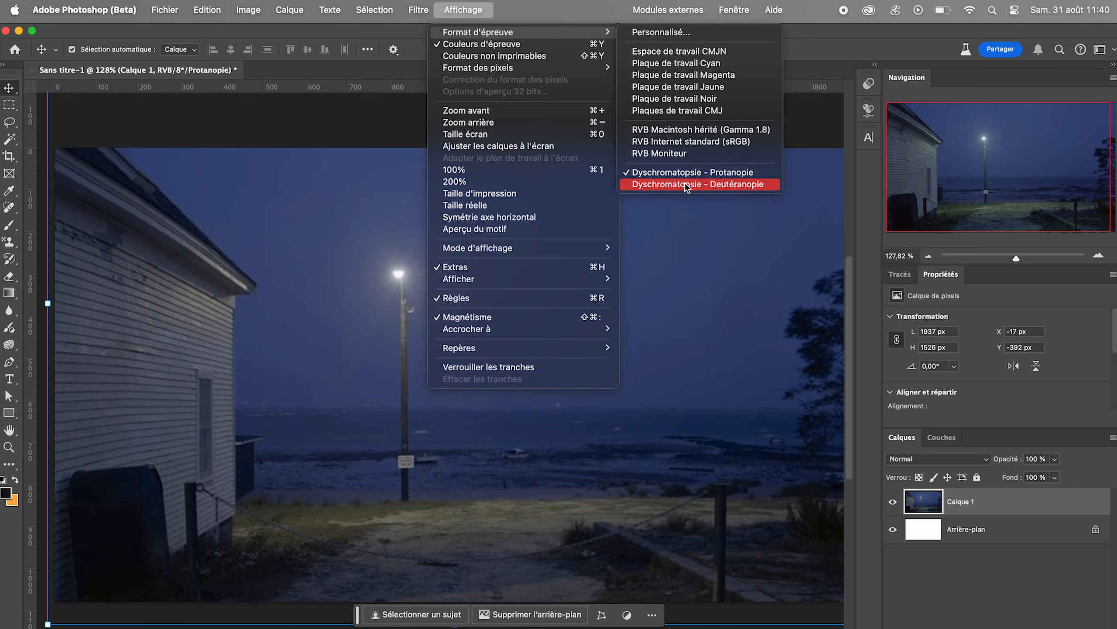
{"action": "left_click", "coordinate": [685, 182]}
{"action": "left_click", "coordinate": [462, 10]}
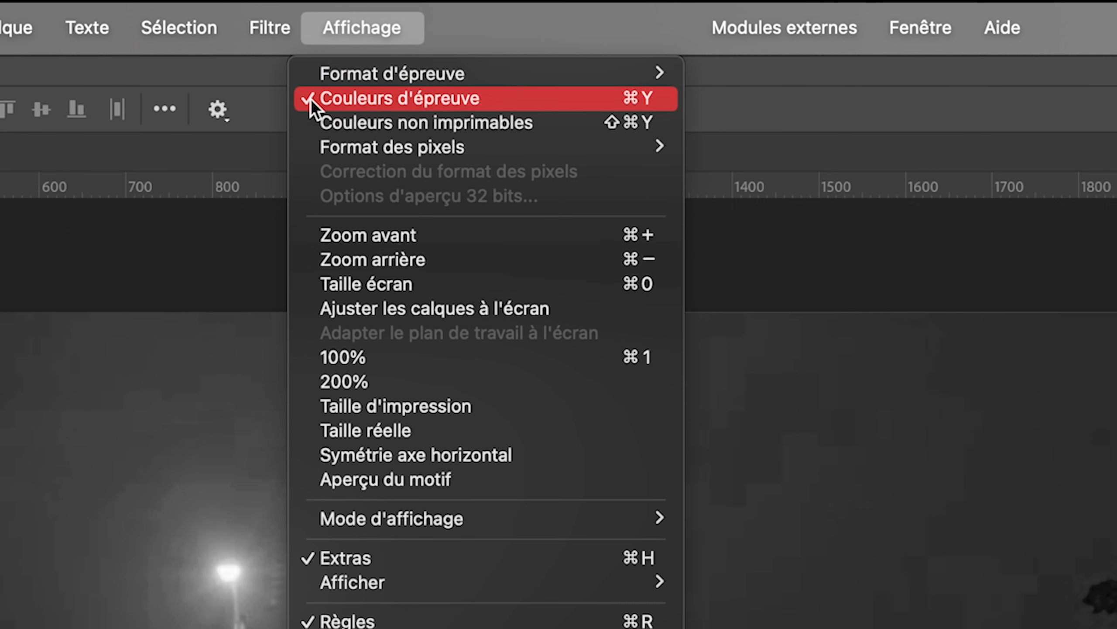
{"action": "left_click", "coordinate": [310, 98]}
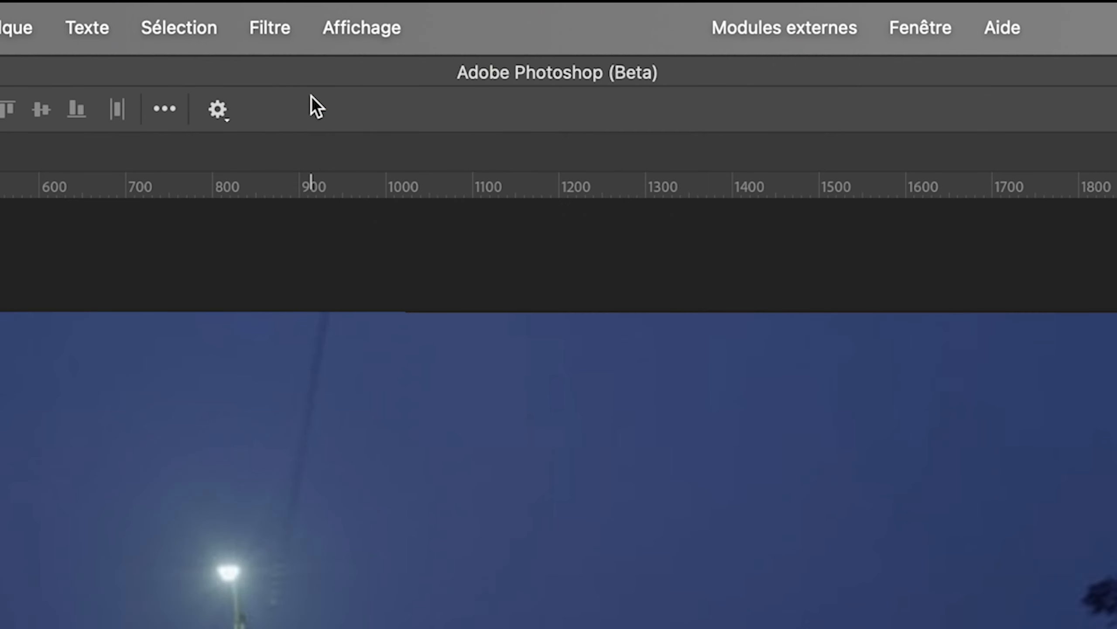
Step: Display the photo at Taille réelle and try the Symétrie axe horizontal view option
{"action": "left_click", "coordinate": [330, 32]}
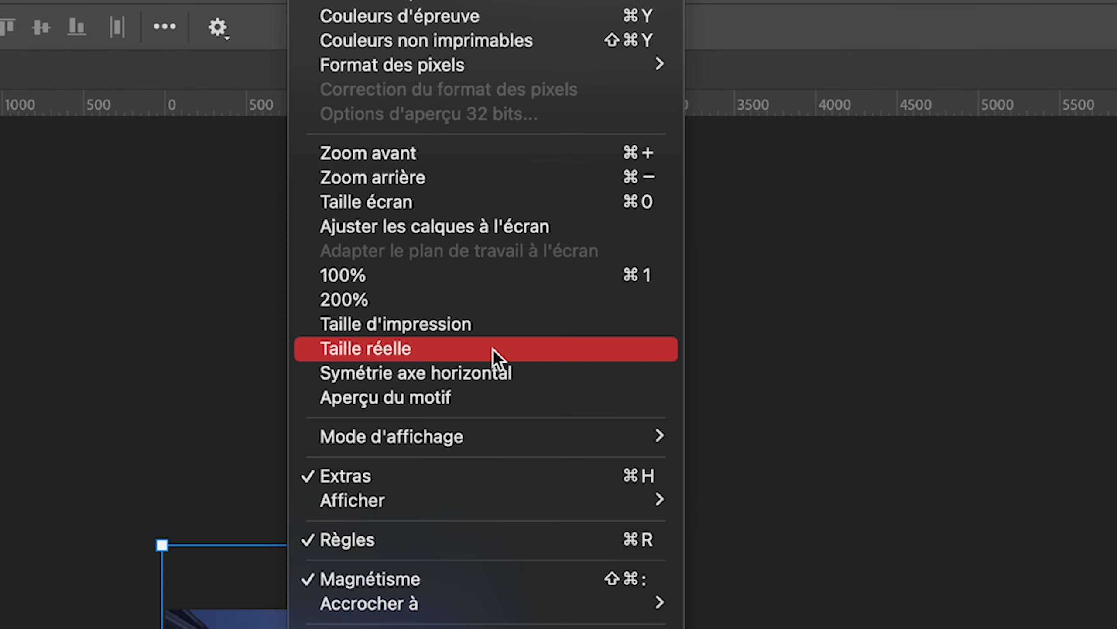
{"action": "left_click", "coordinate": [496, 352]}
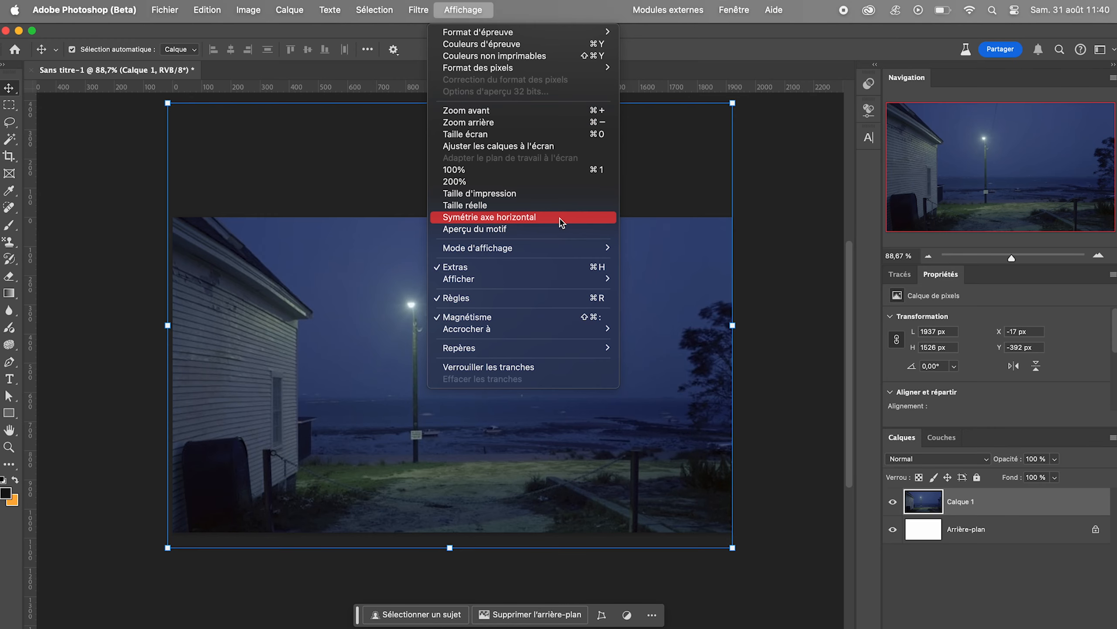
{"action": "left_click", "coordinate": [561, 220]}
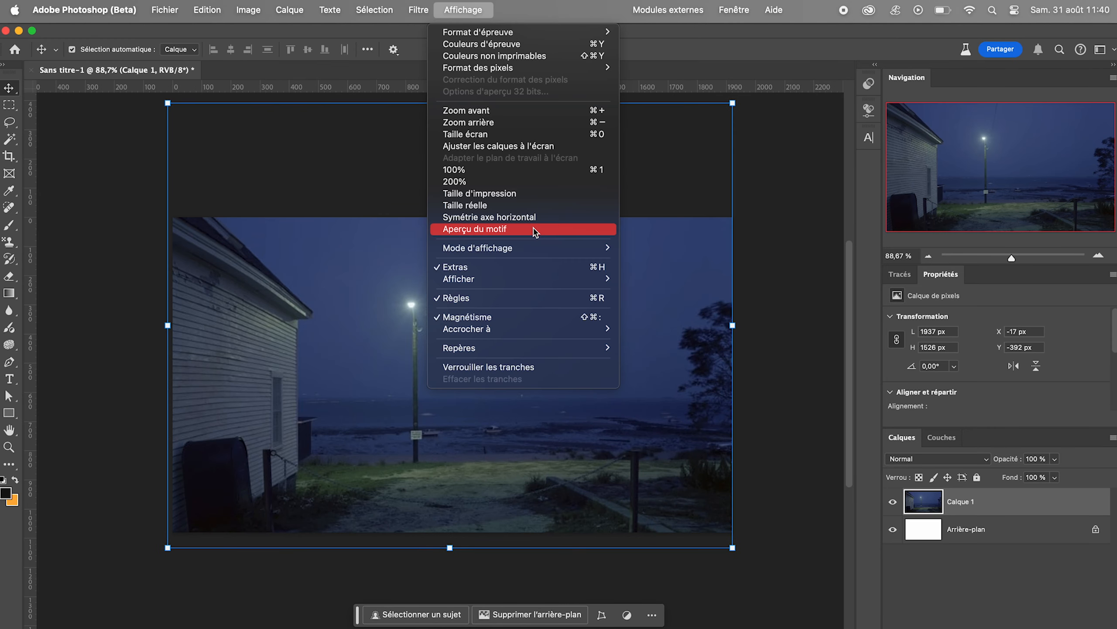
Step: Turn on Aperçu du motif and examine how the night photo repeats around the canvas edges
{"action": "left_click", "coordinate": [535, 231]}
{"action": "scroll", "coordinate": [536, 266], "scroll_direction": "left", "scroll_amount": 10}
{"action": "scroll", "coordinate": [536, 266], "scroll_direction": "down", "scroll_amount": 5}
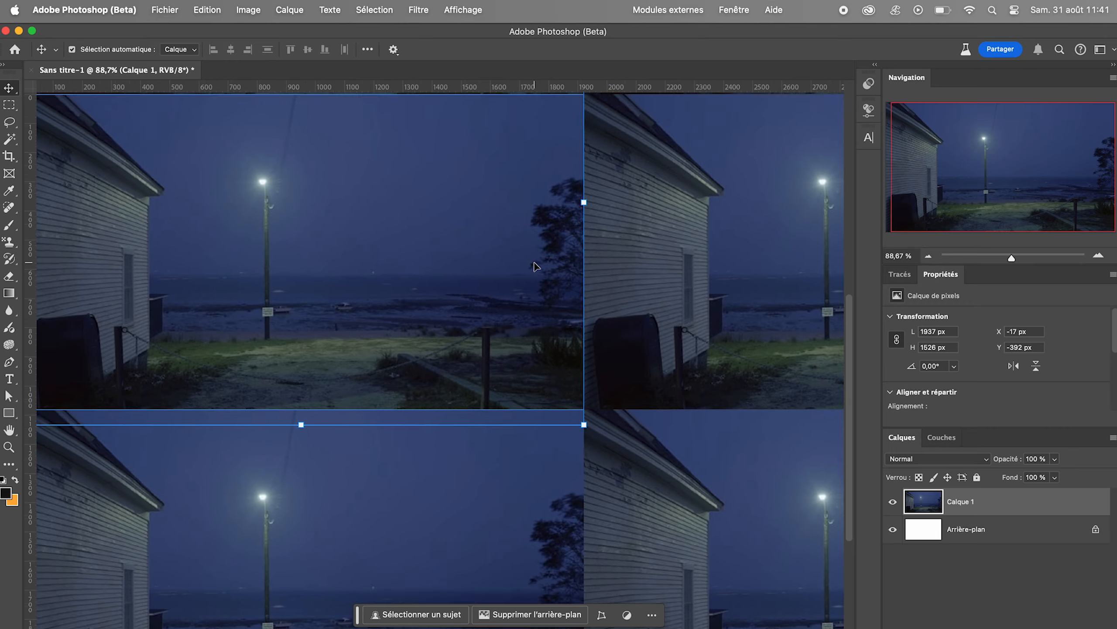
{"action": "scroll", "coordinate": [534, 266], "scroll_direction": "up", "scroll_amount": 5}
{"action": "scroll", "coordinate": [534, 266], "scroll_direction": "right", "scroll_amount": 3}
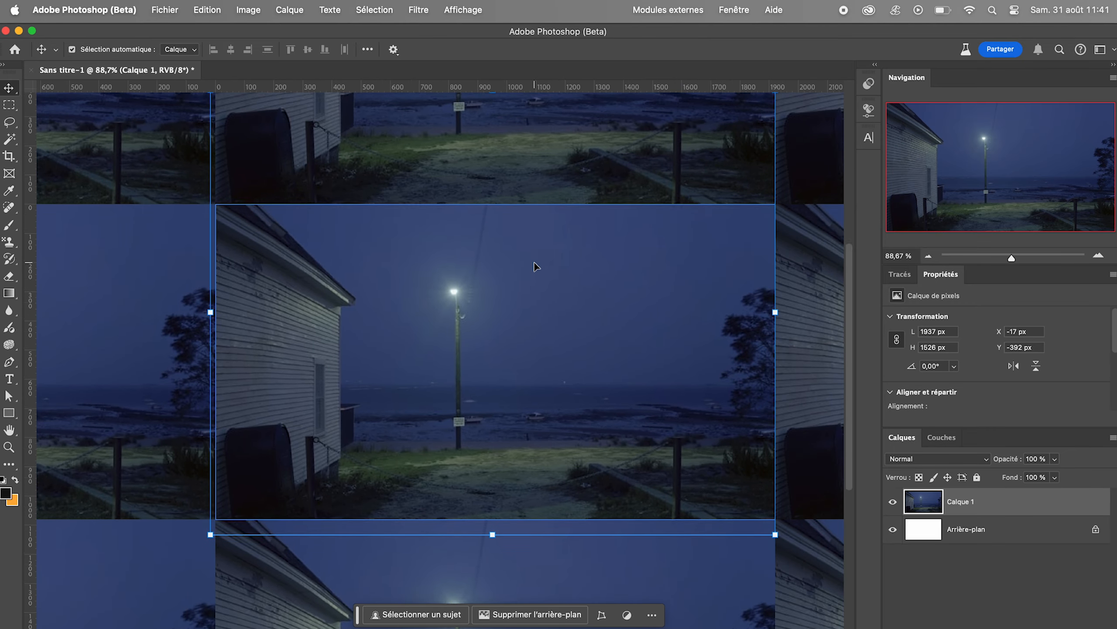
{"action": "left_click", "coordinate": [463, 10]}
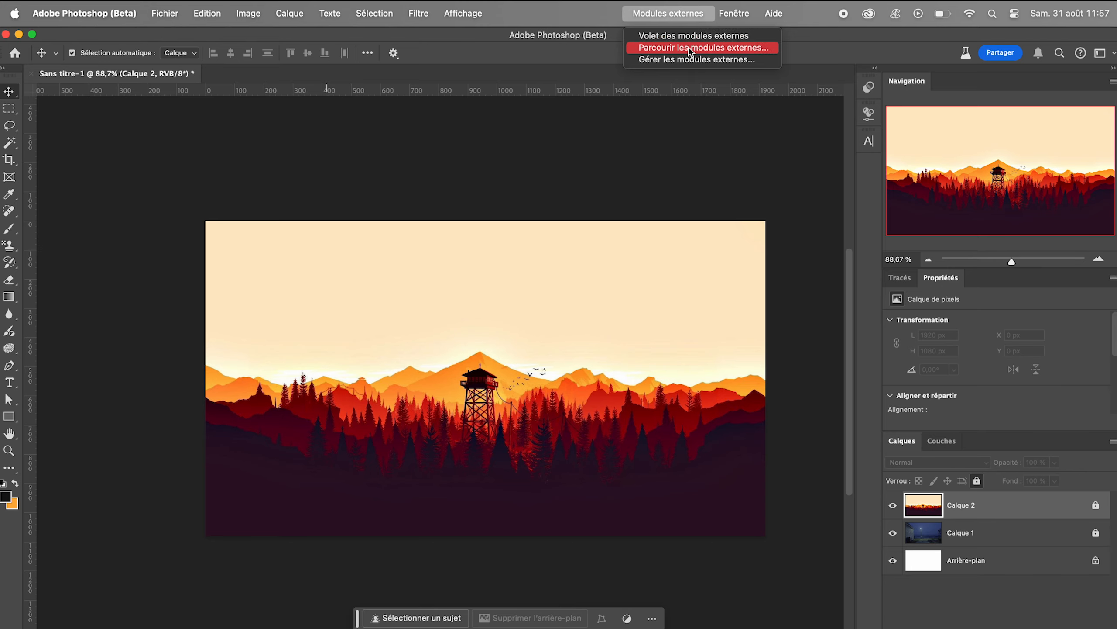
Step: Open the external plug-in catalogue in Creative Cloud and browse Tous les plug-ins, checking which applications they support
{"action": "left_click", "coordinate": [686, 43]}
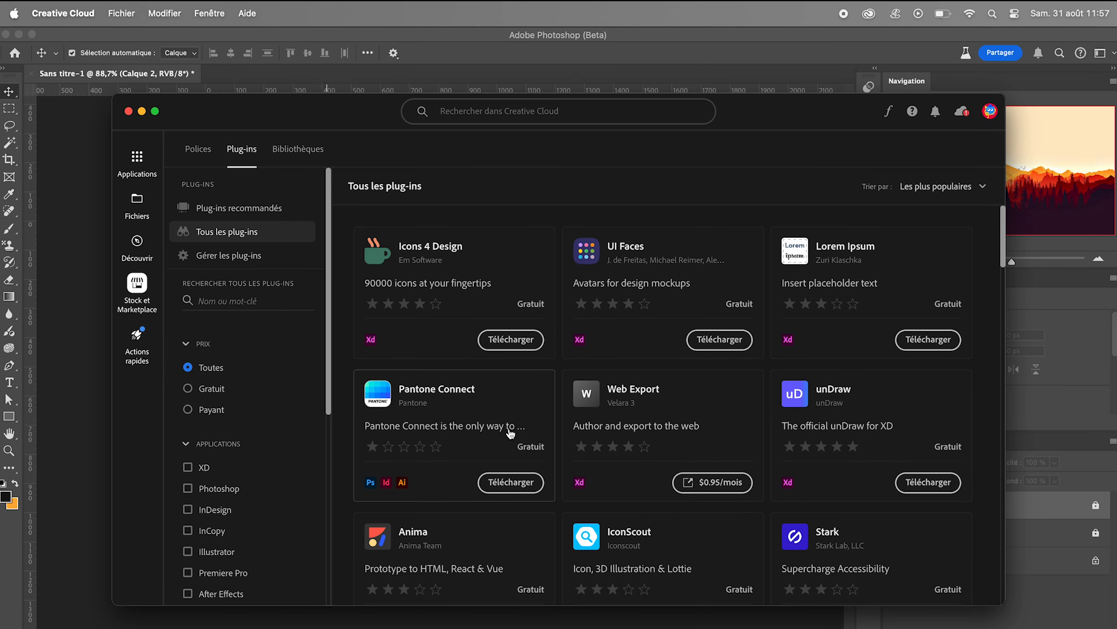
{"action": "scroll", "coordinate": [569, 419], "scroll_direction": "down", "scroll_amount": 3}
{"action": "scroll", "coordinate": [570, 418], "scroll_direction": "down", "scroll_amount": 8}
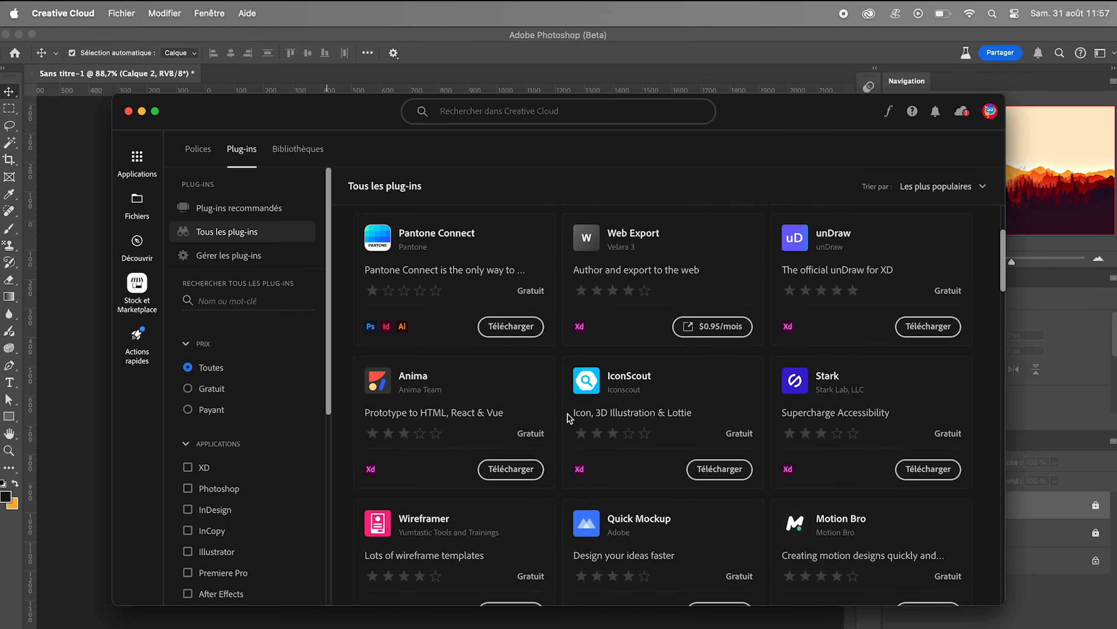
{"action": "scroll", "coordinate": [506, 353], "scroll_direction": "up", "scroll_amount": 10}
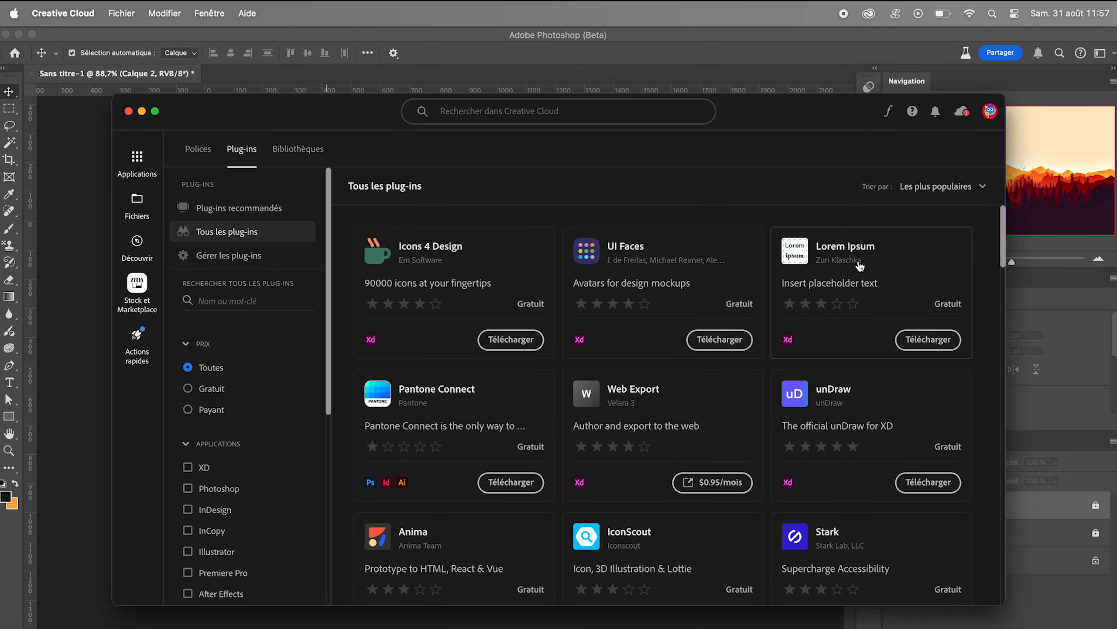
{"action": "scroll", "coordinate": [382, 314], "scroll_direction": "down", "scroll_amount": 6}
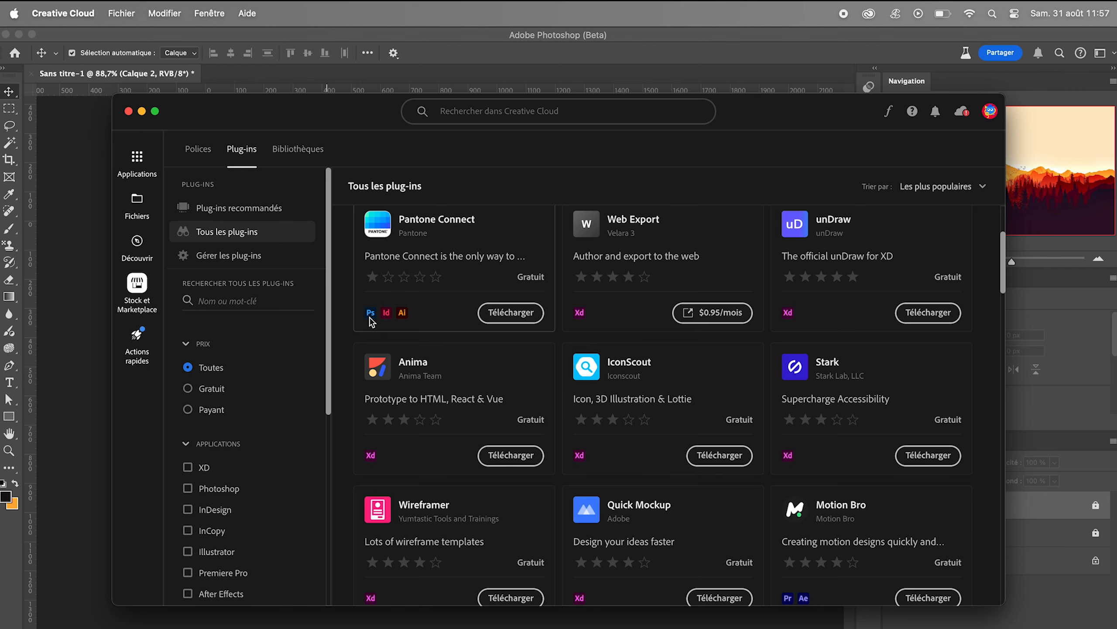
Step: Back in Photoshop, search the help for "plage", and open Aide de Photoshop to look over its suggestions
{"action": "left_click", "coordinate": [774, 14]}
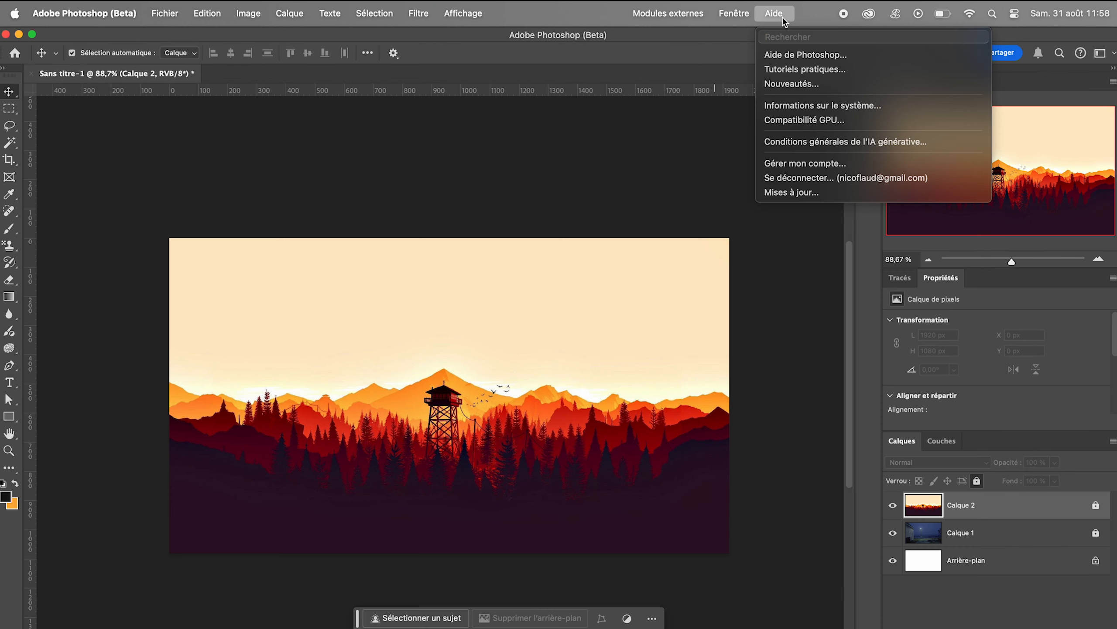
{"action": "type", "text": "plage"}
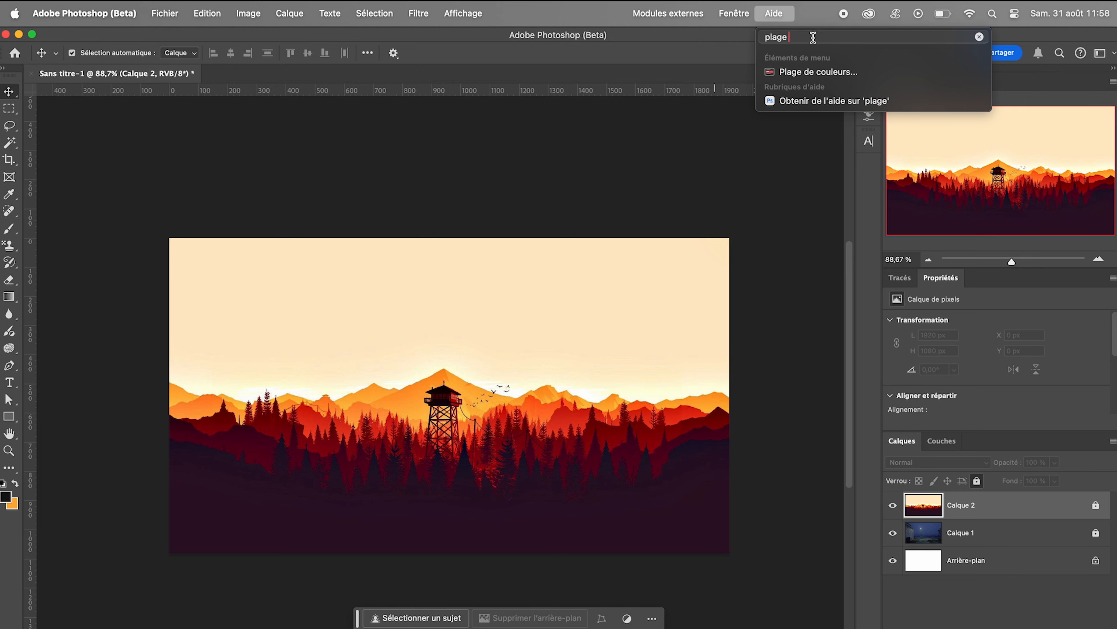
{"action": "mouse_move", "coordinate": [817, 76]}
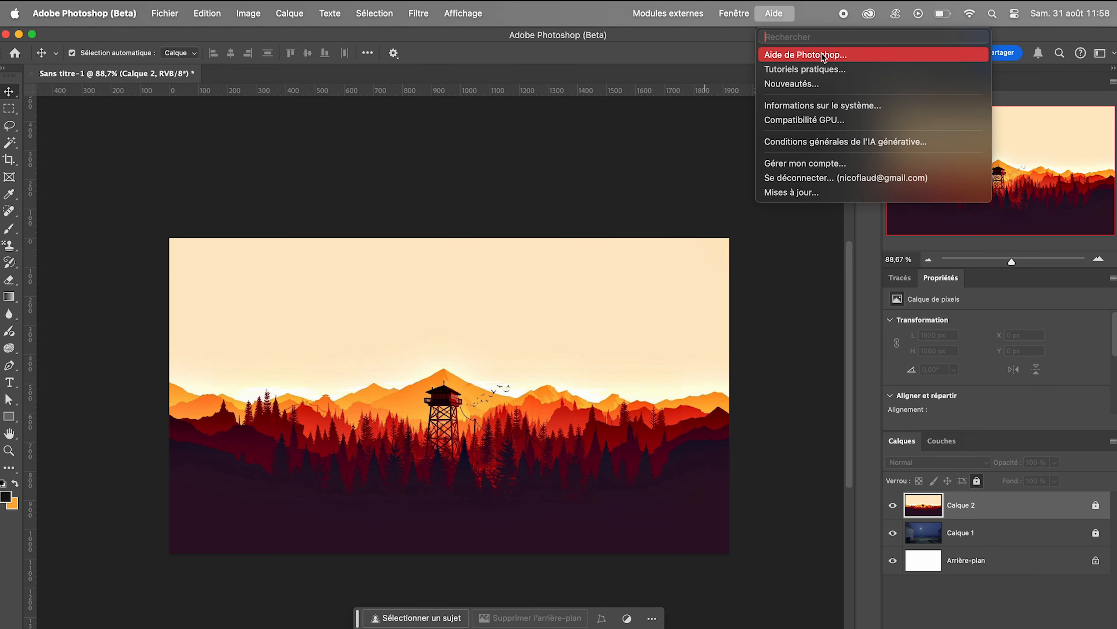
{"action": "left_click", "coordinate": [824, 55]}
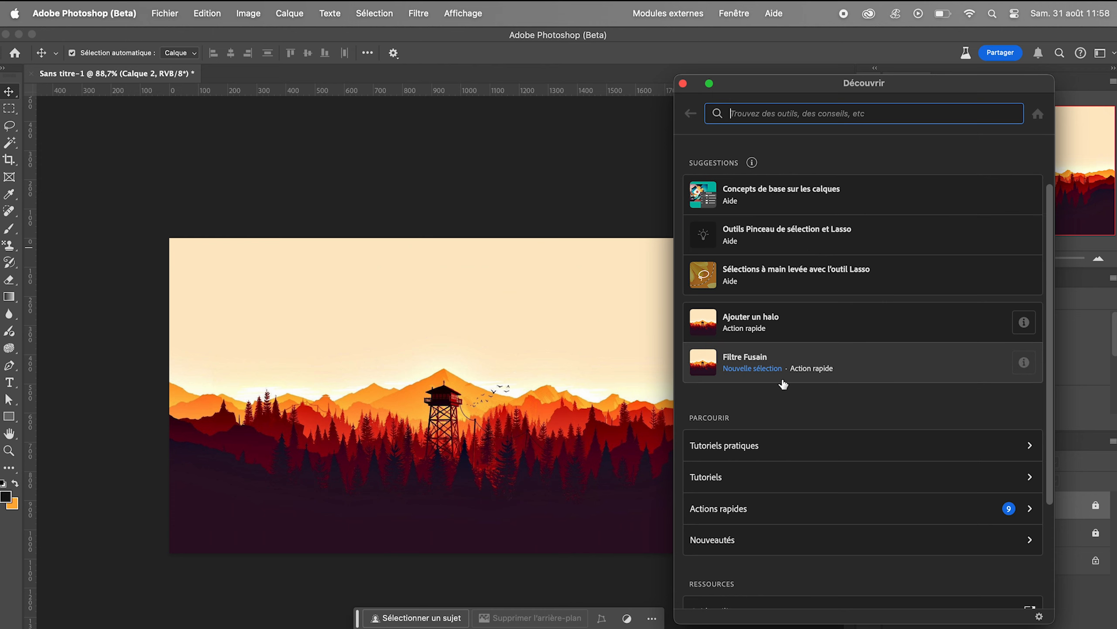
{"action": "scroll", "coordinate": [784, 445], "scroll_direction": "up", "scroll_amount": 2}
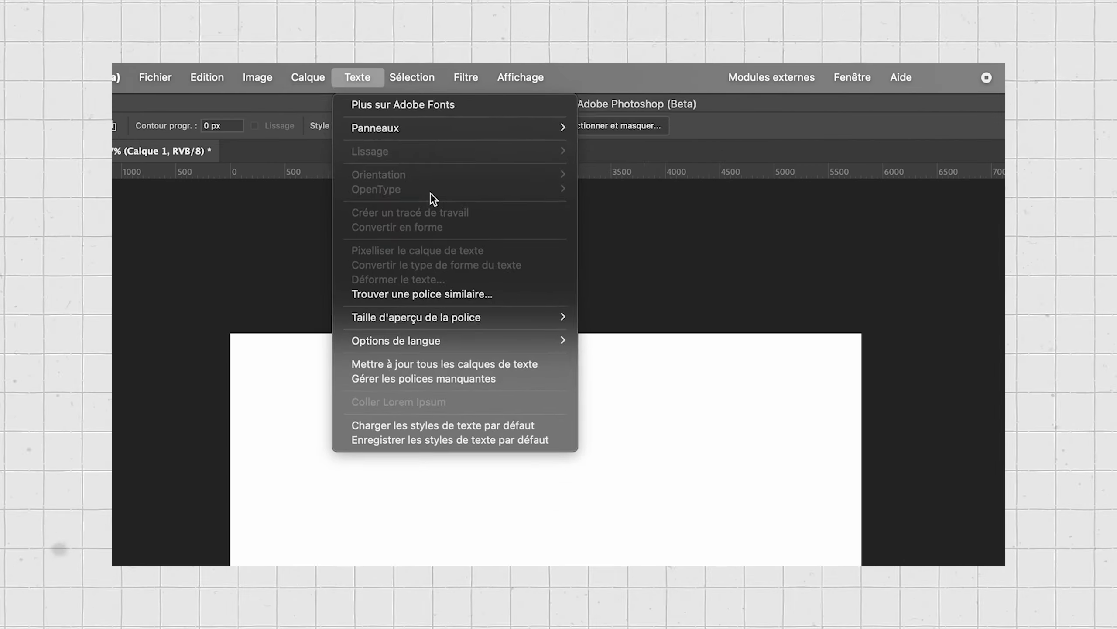
{"action": "mouse_move", "coordinate": [672, 73]}
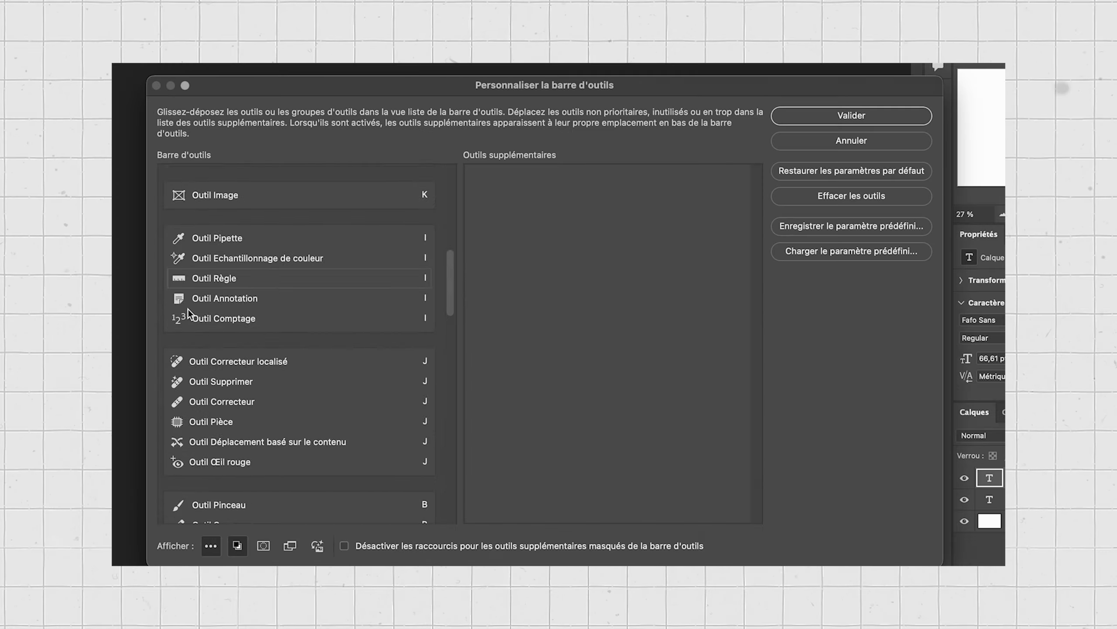